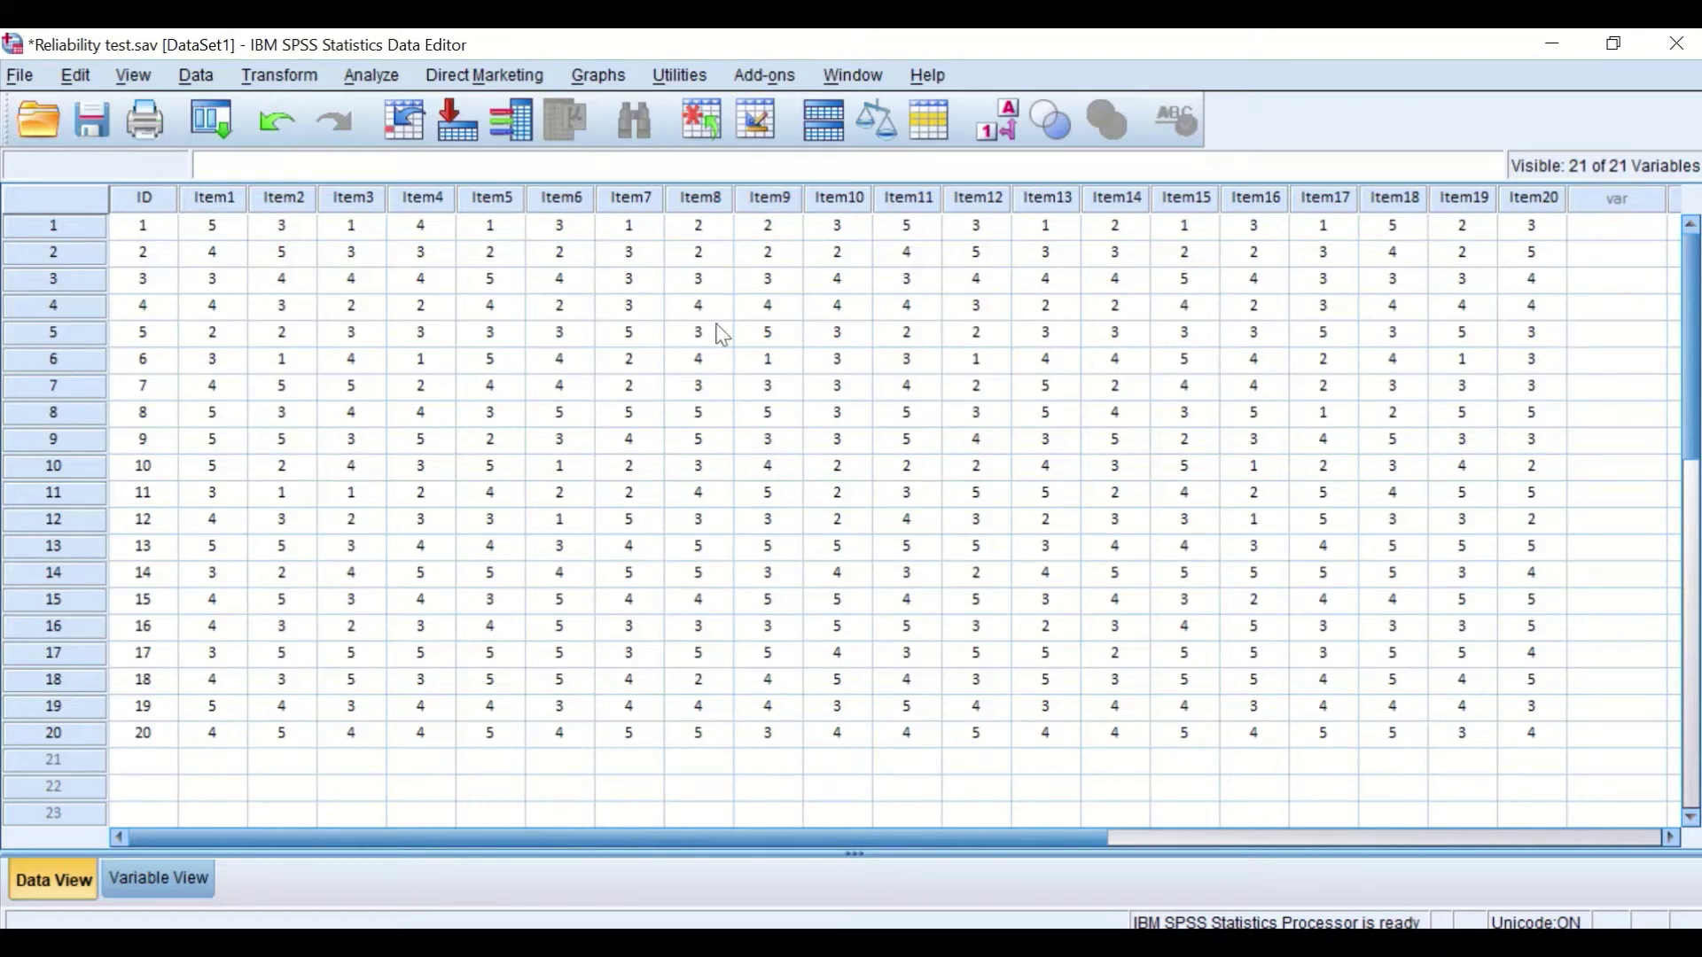
- Start computing a new variable with Totalscore as the target variable name
click(284, 78)
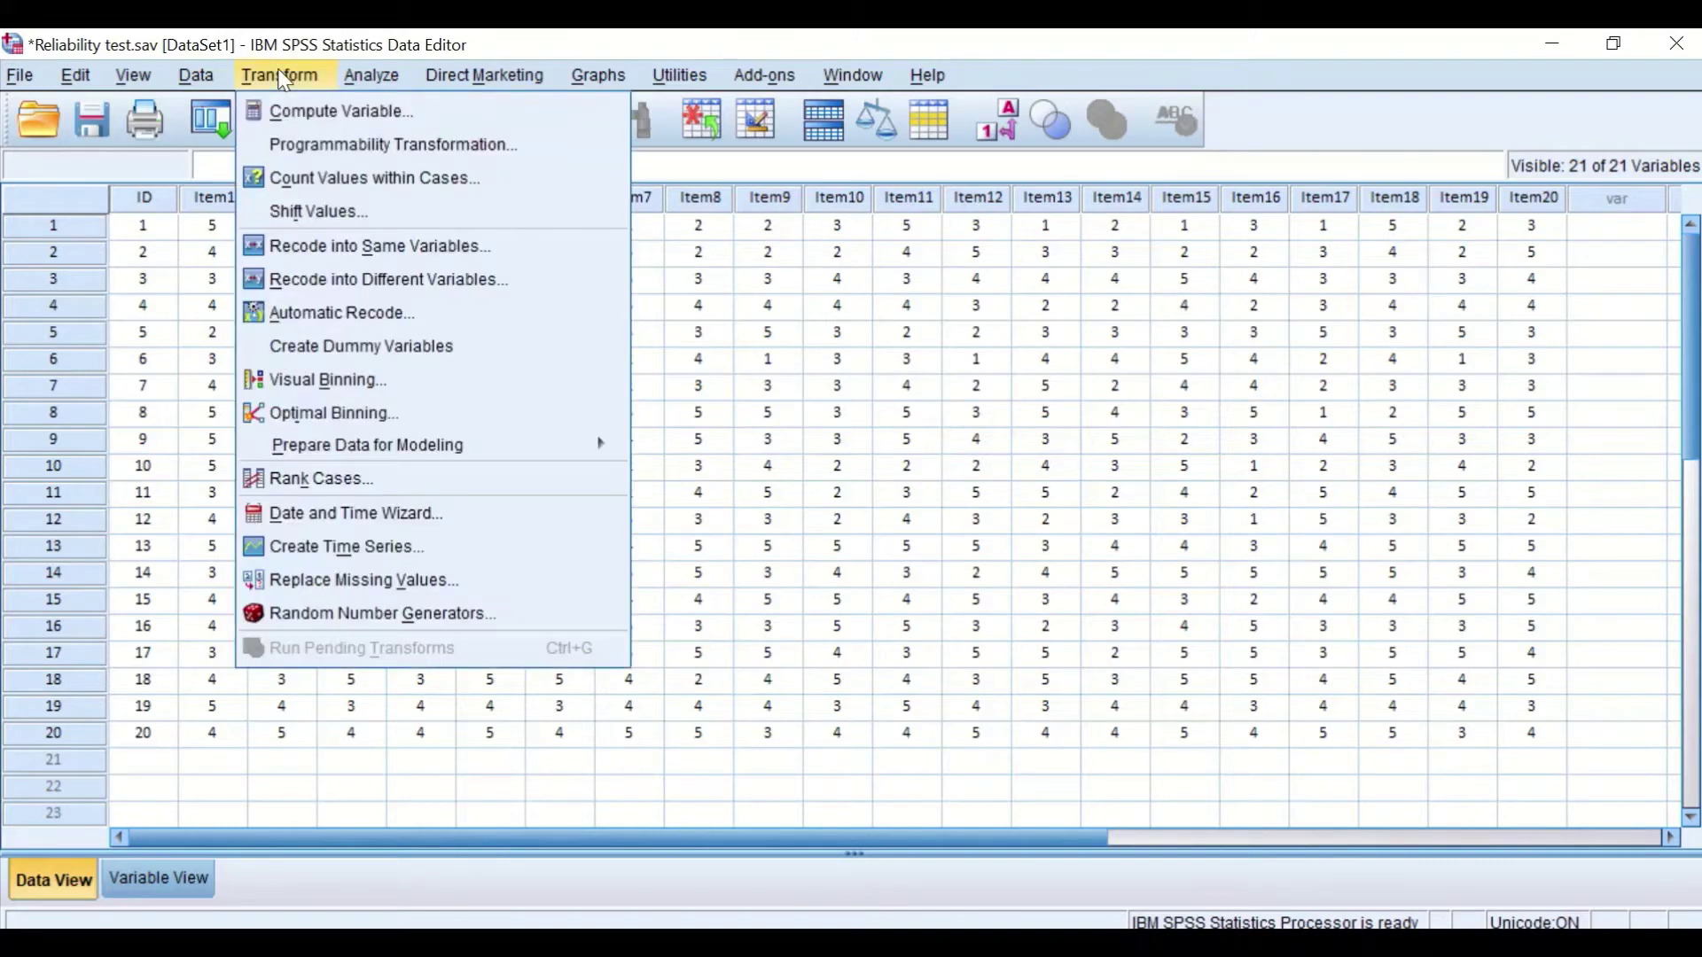
click(294, 114)
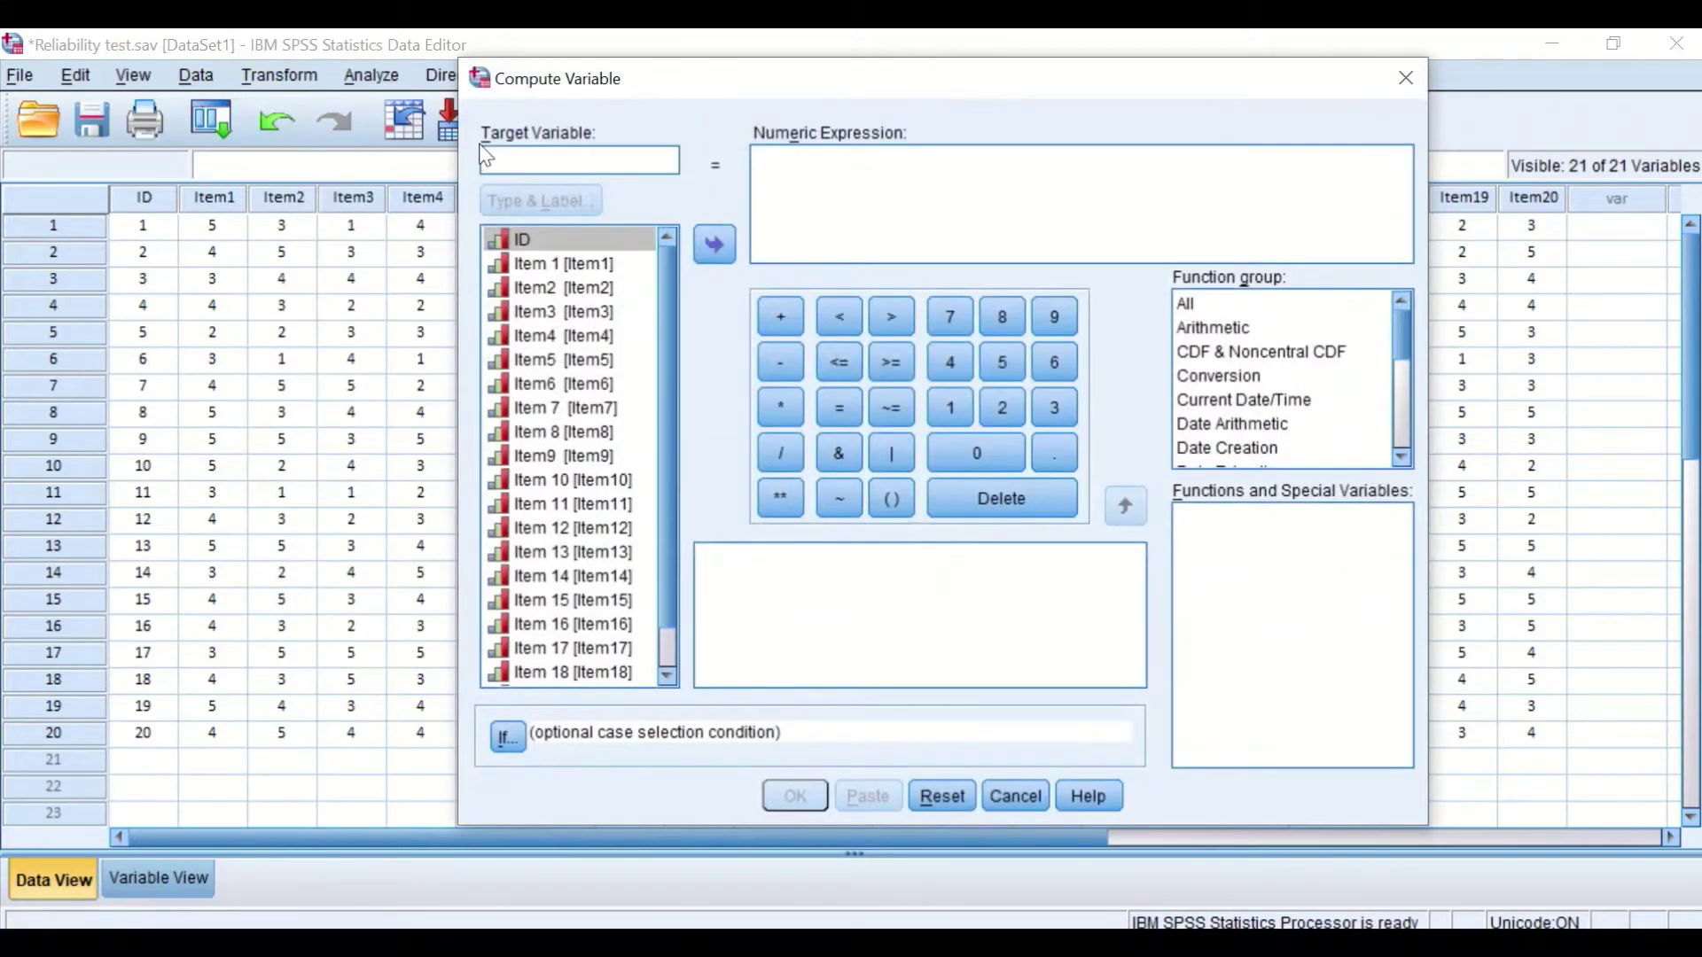
drag(847, 92, 792, 140)
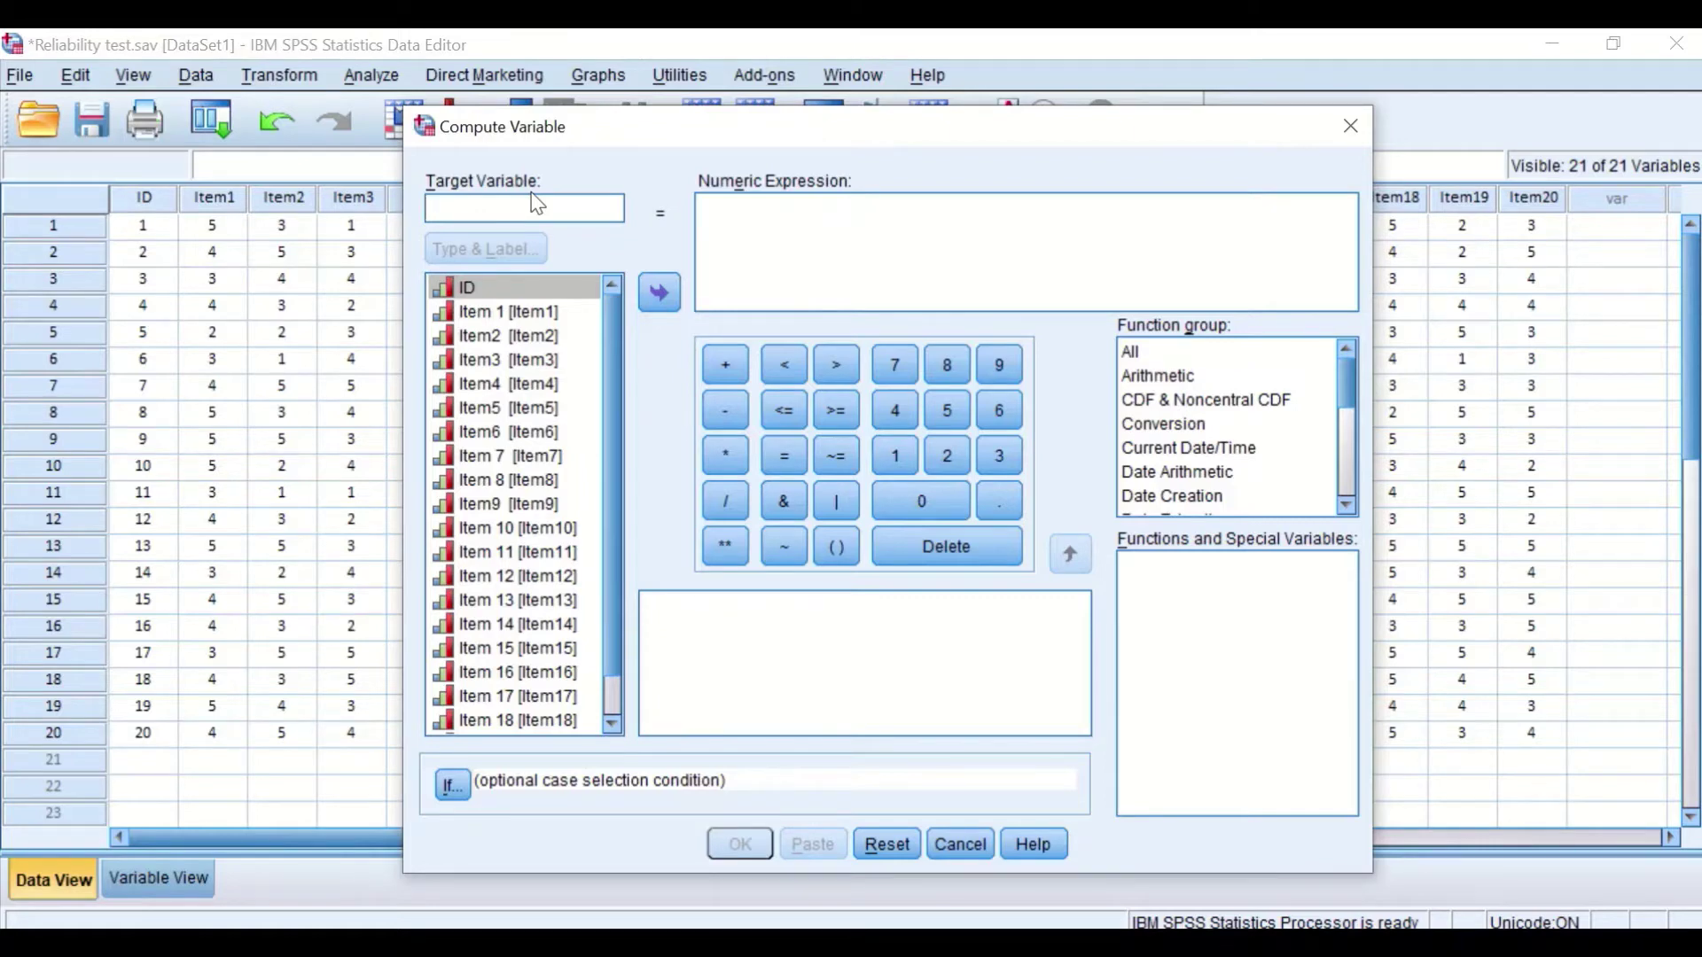
text(To)
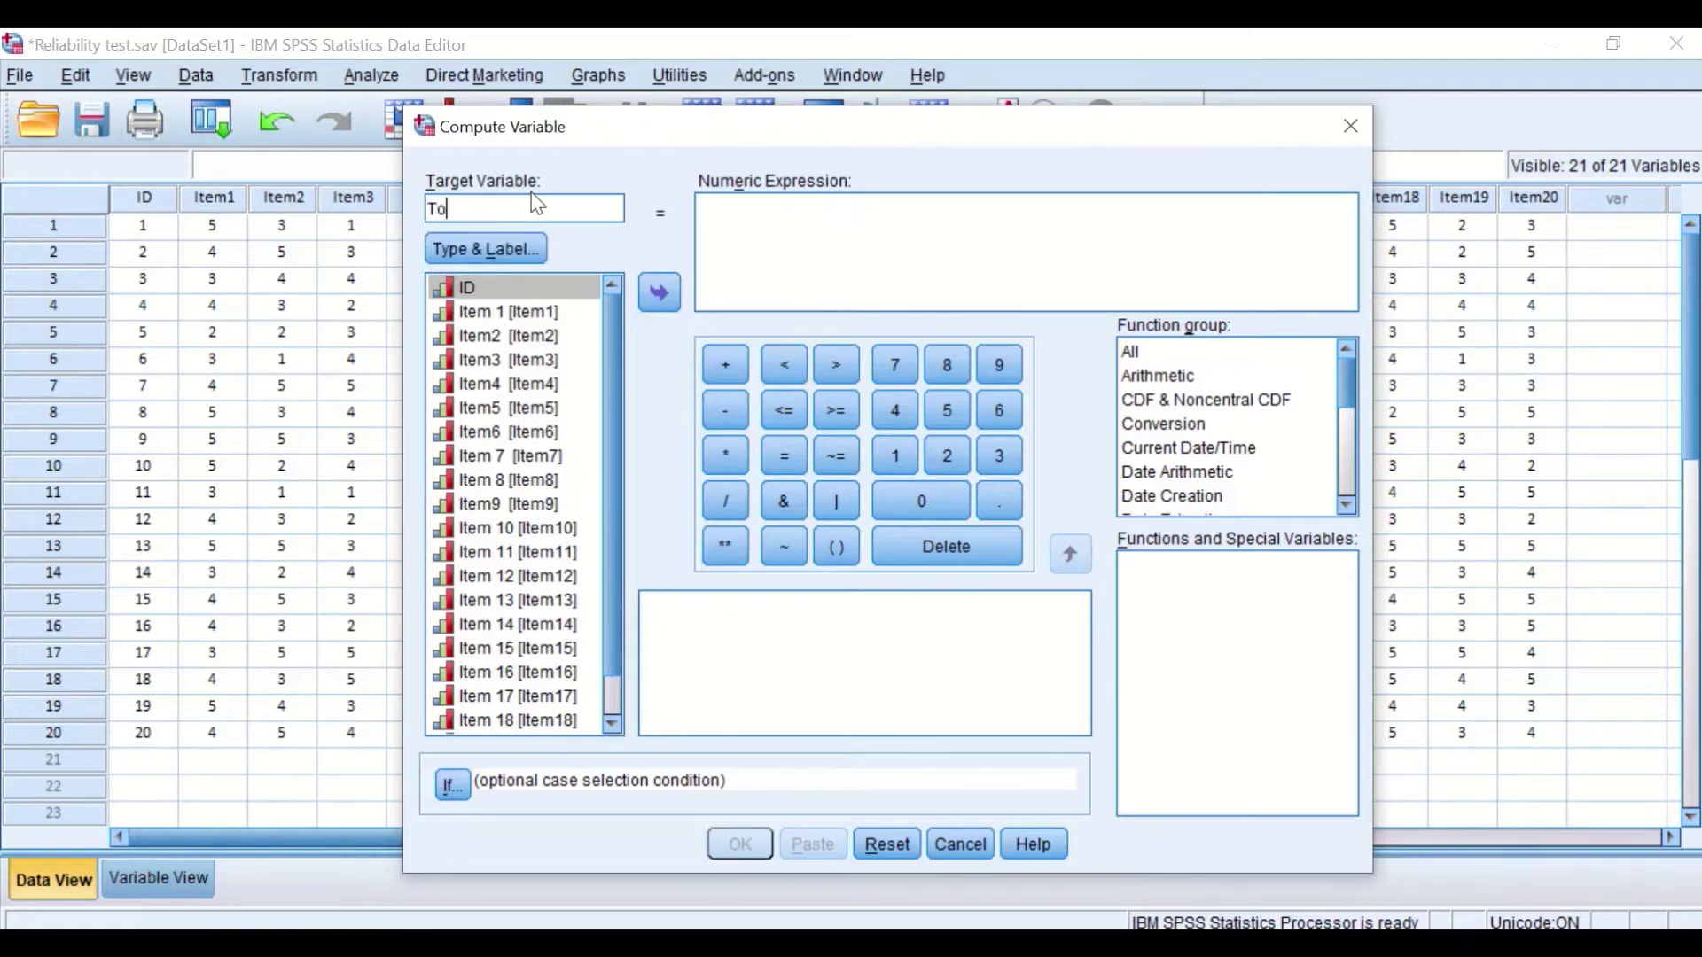
text(talscore)
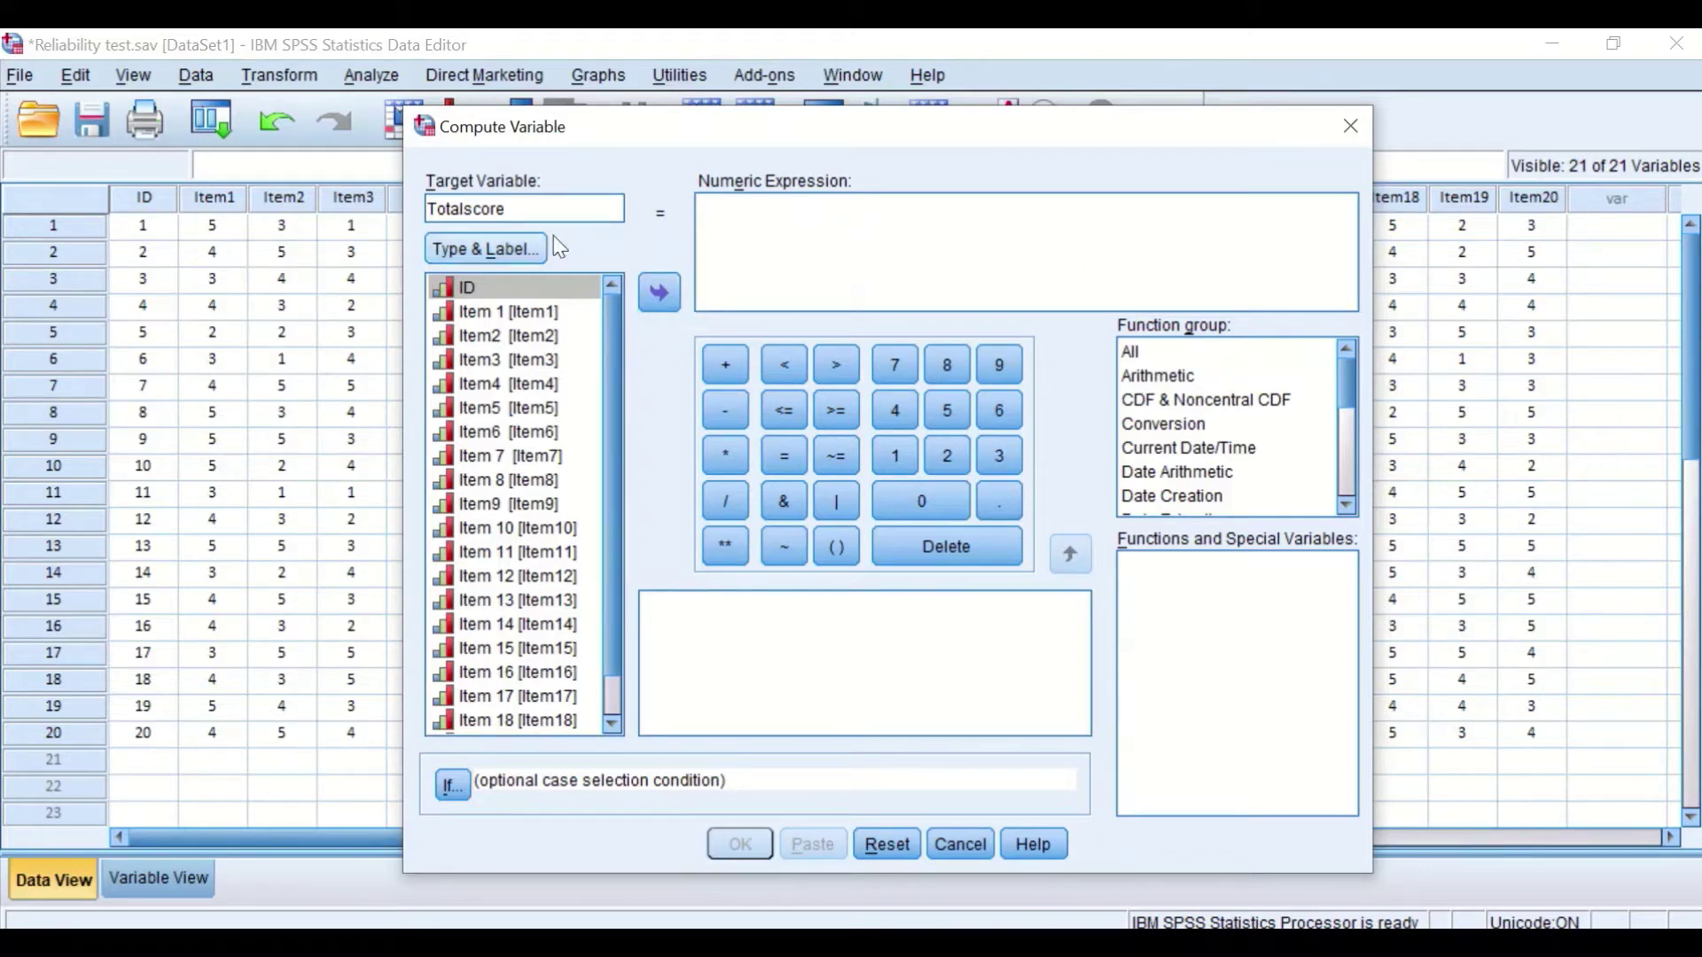
- Insert the Sum function from the Statistical function group into the numeric expression
drag(781, 120, 728, 386)
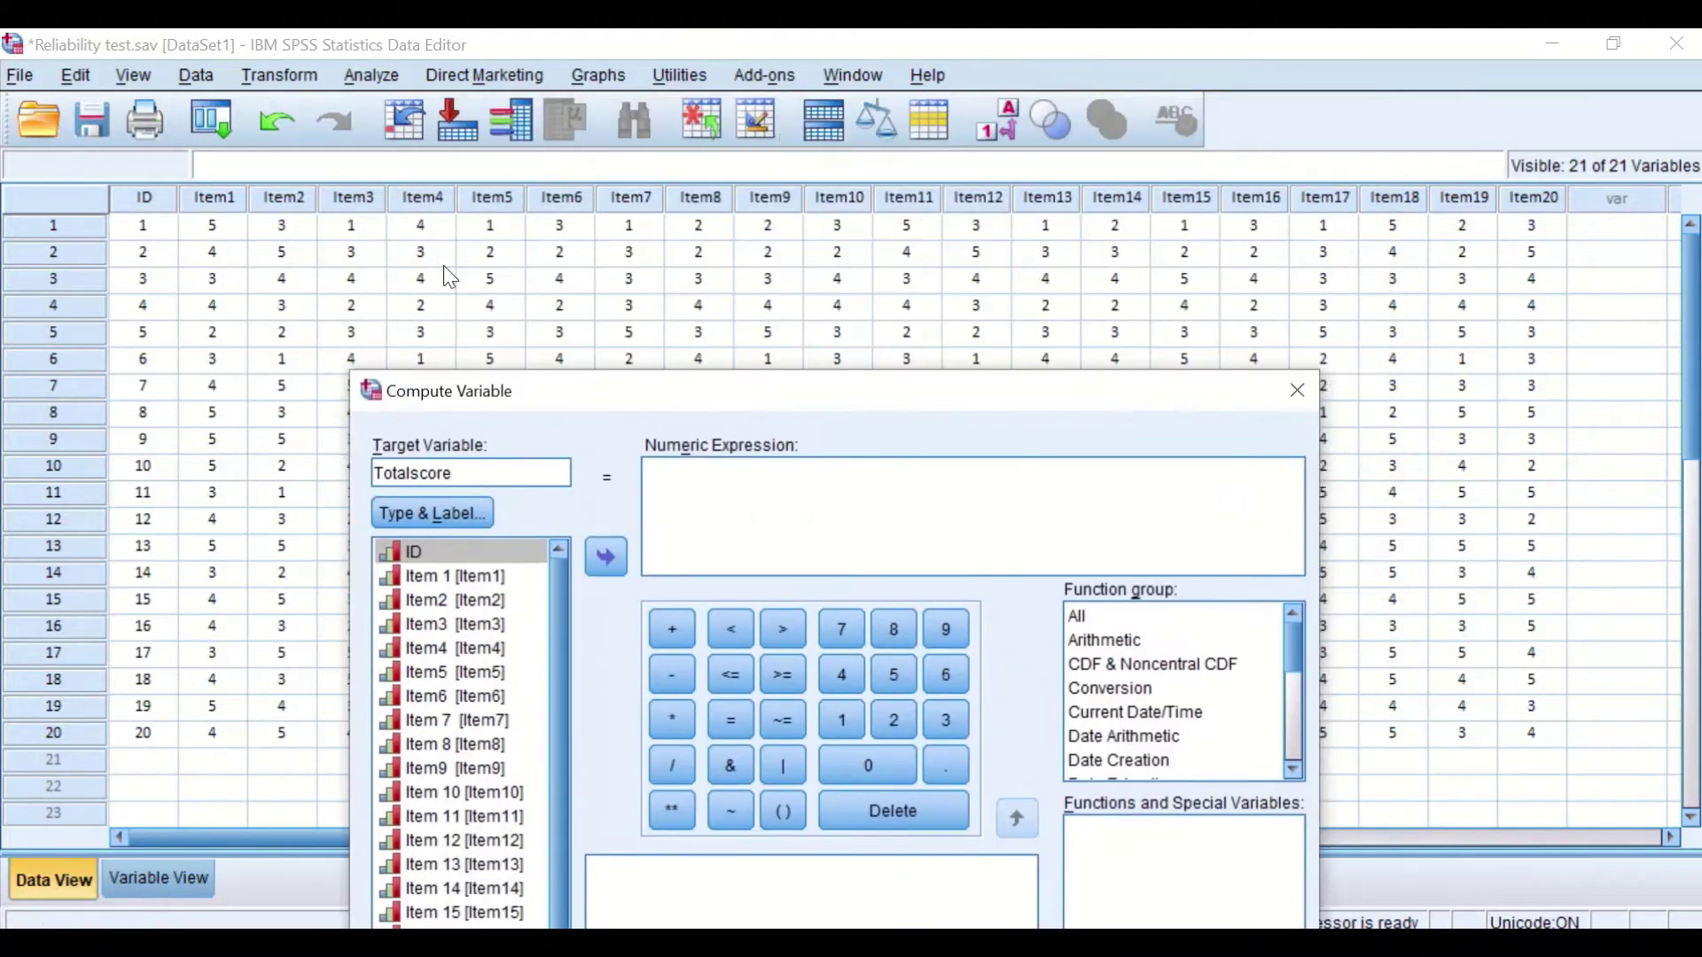
drag(842, 391, 798, 188)
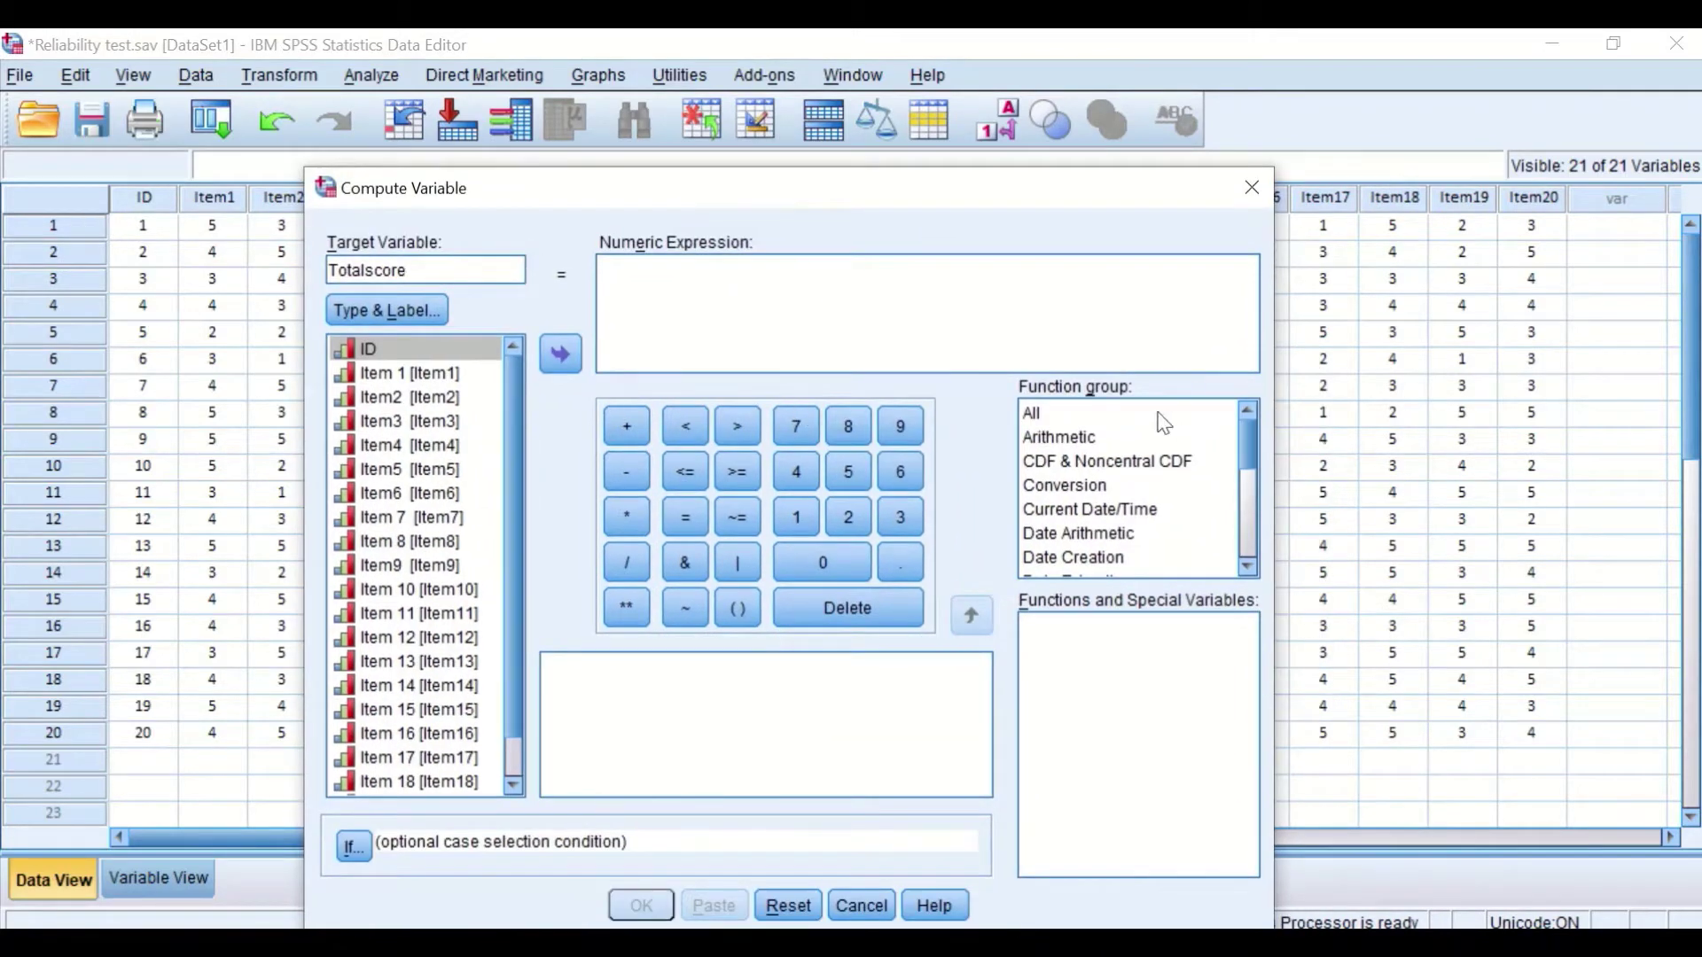
click(1067, 415)
drag(1249, 434, 1225, 510)
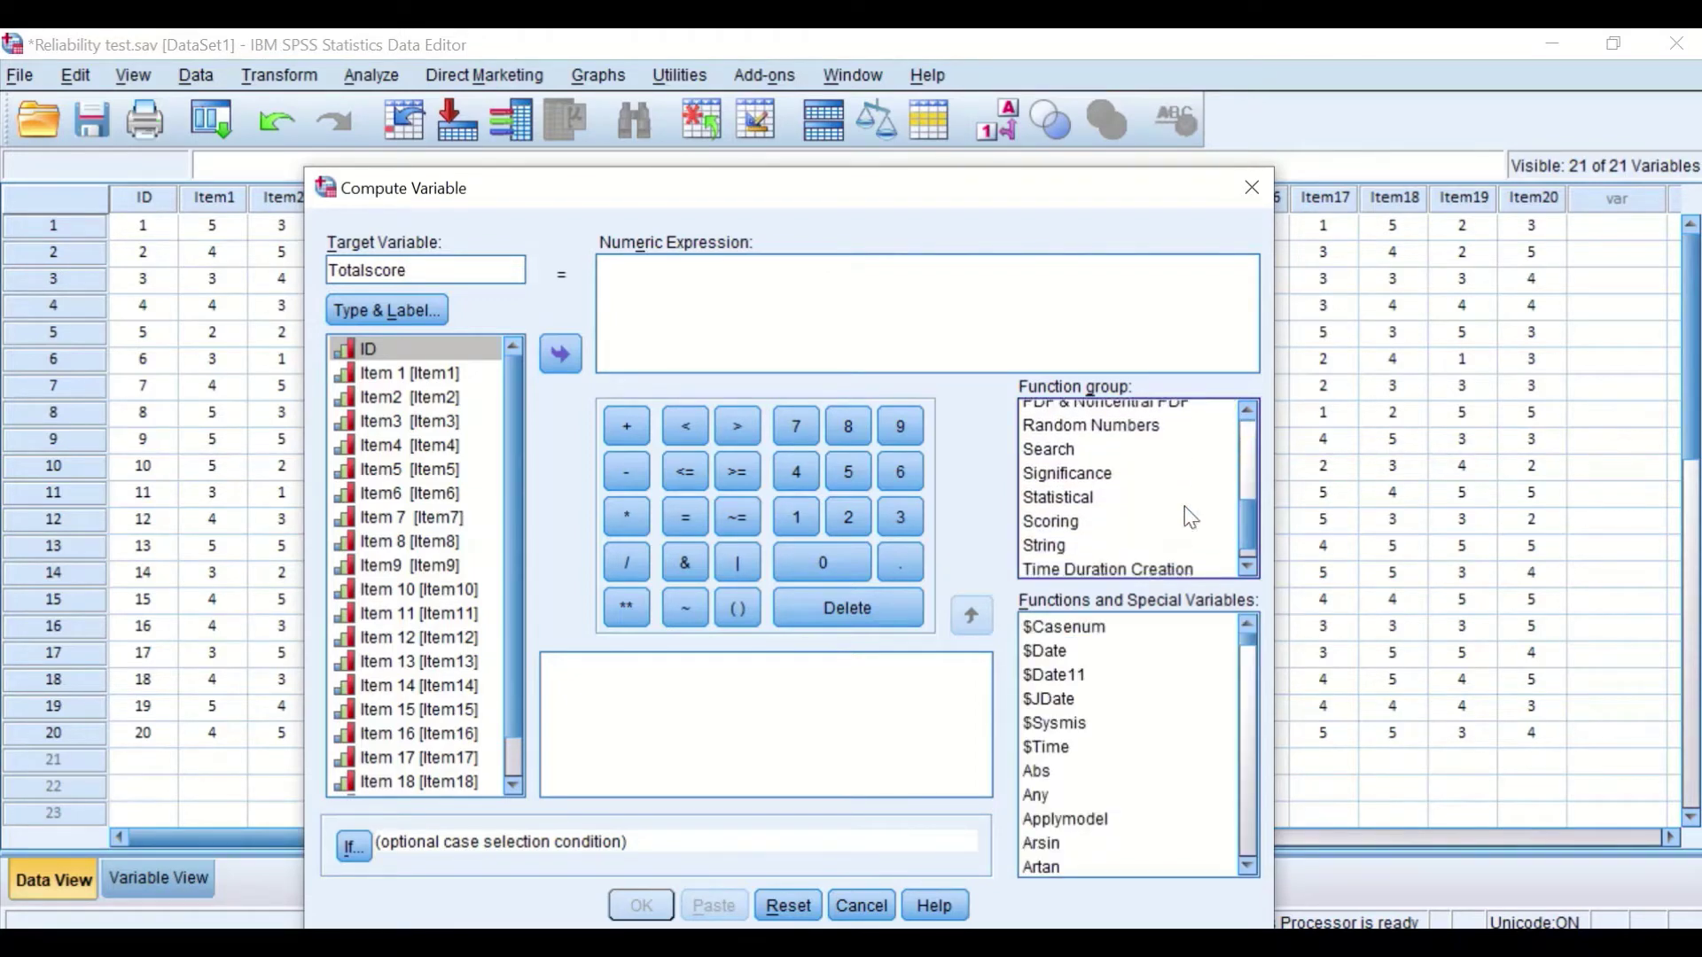
click(1082, 497)
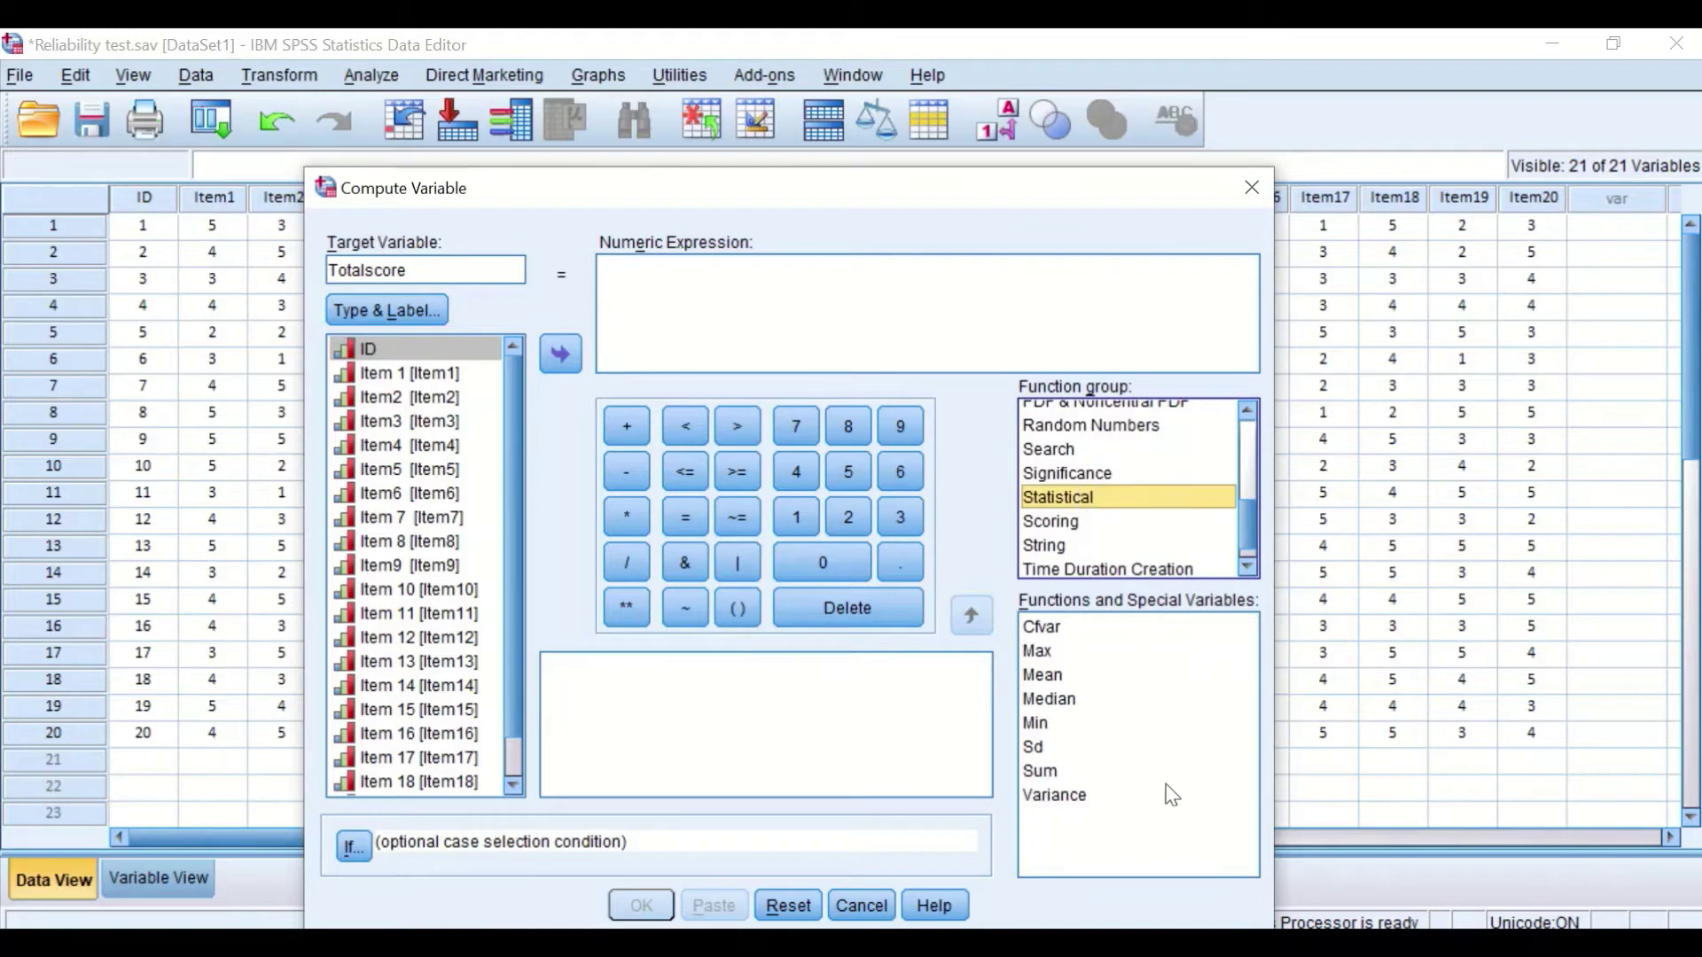
click(1046, 771)
drag(1049, 771, 609, 268)
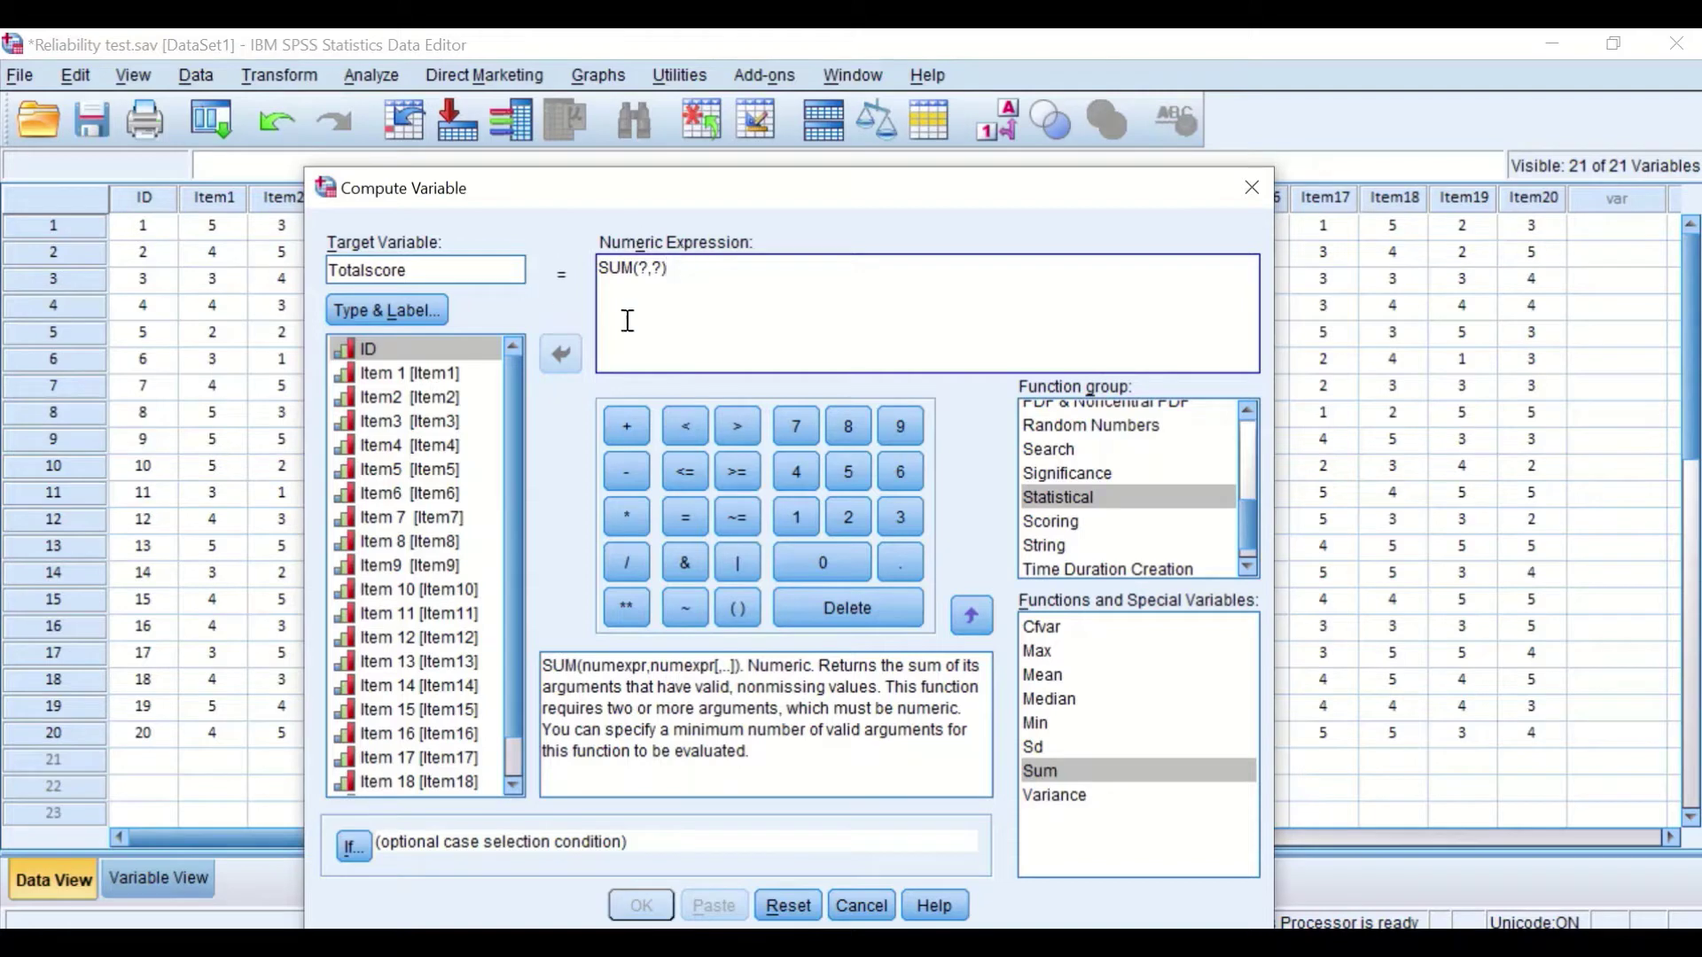
- Replace the two placeholder arguments of the SUM function with Item1 and Item2
drag(787, 195, 972, 370)
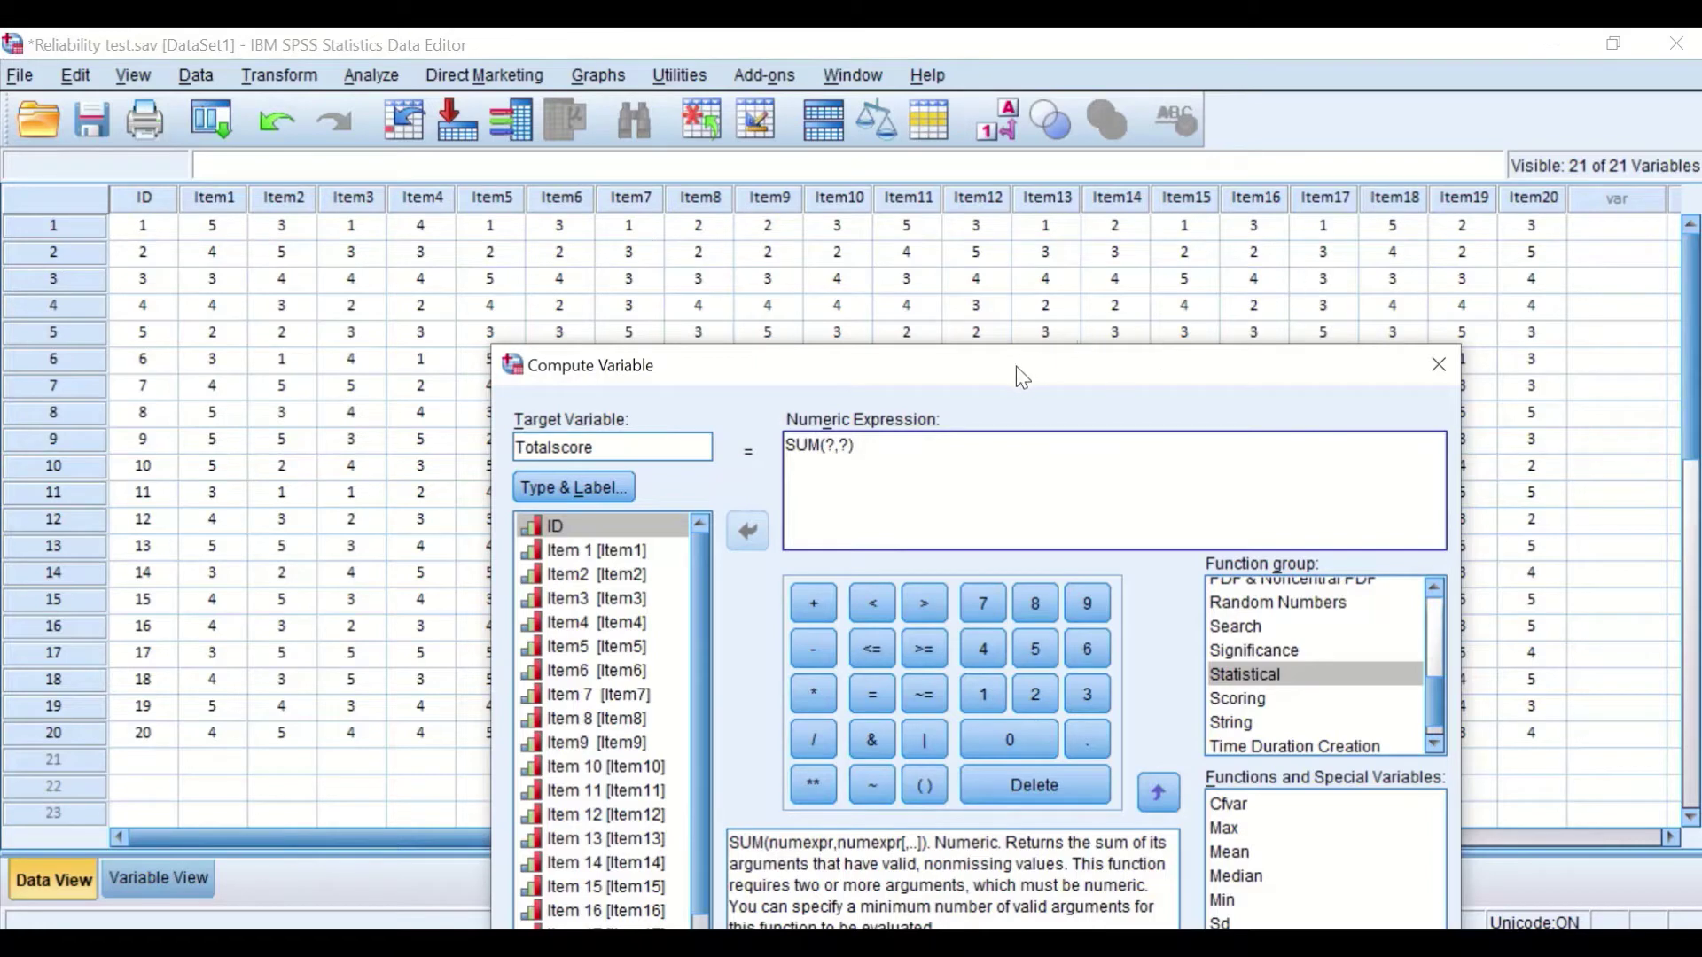
drag(1020, 366, 966, 296)
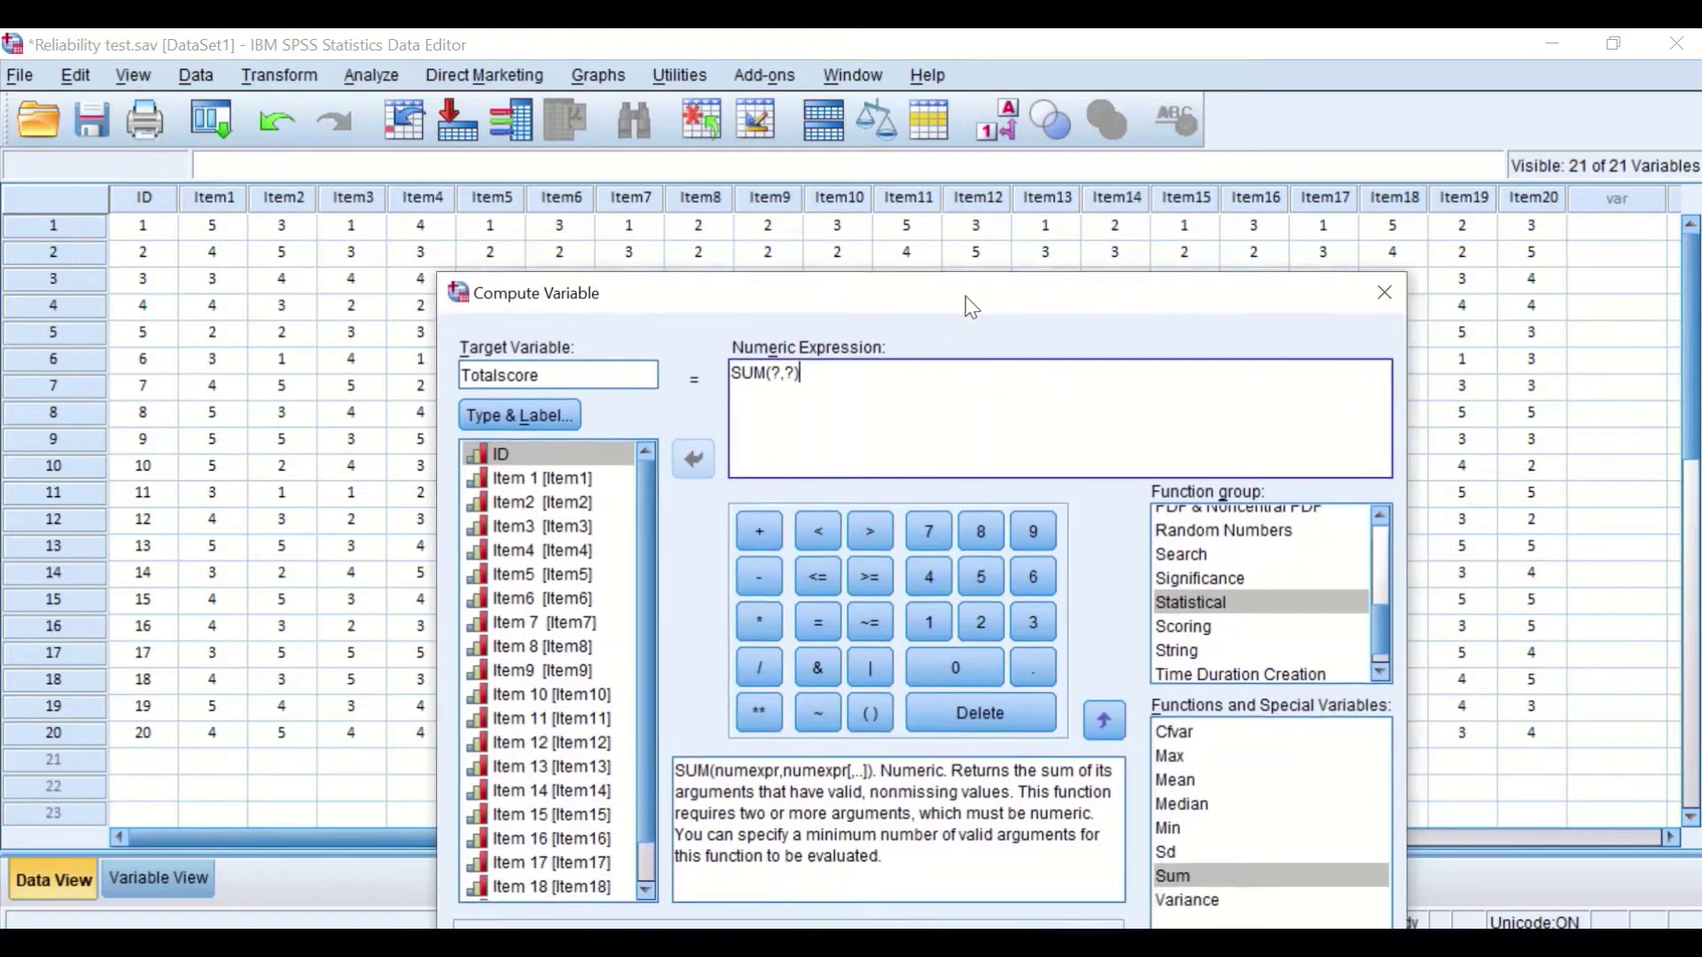
double_click(775, 373)
click(555, 479)
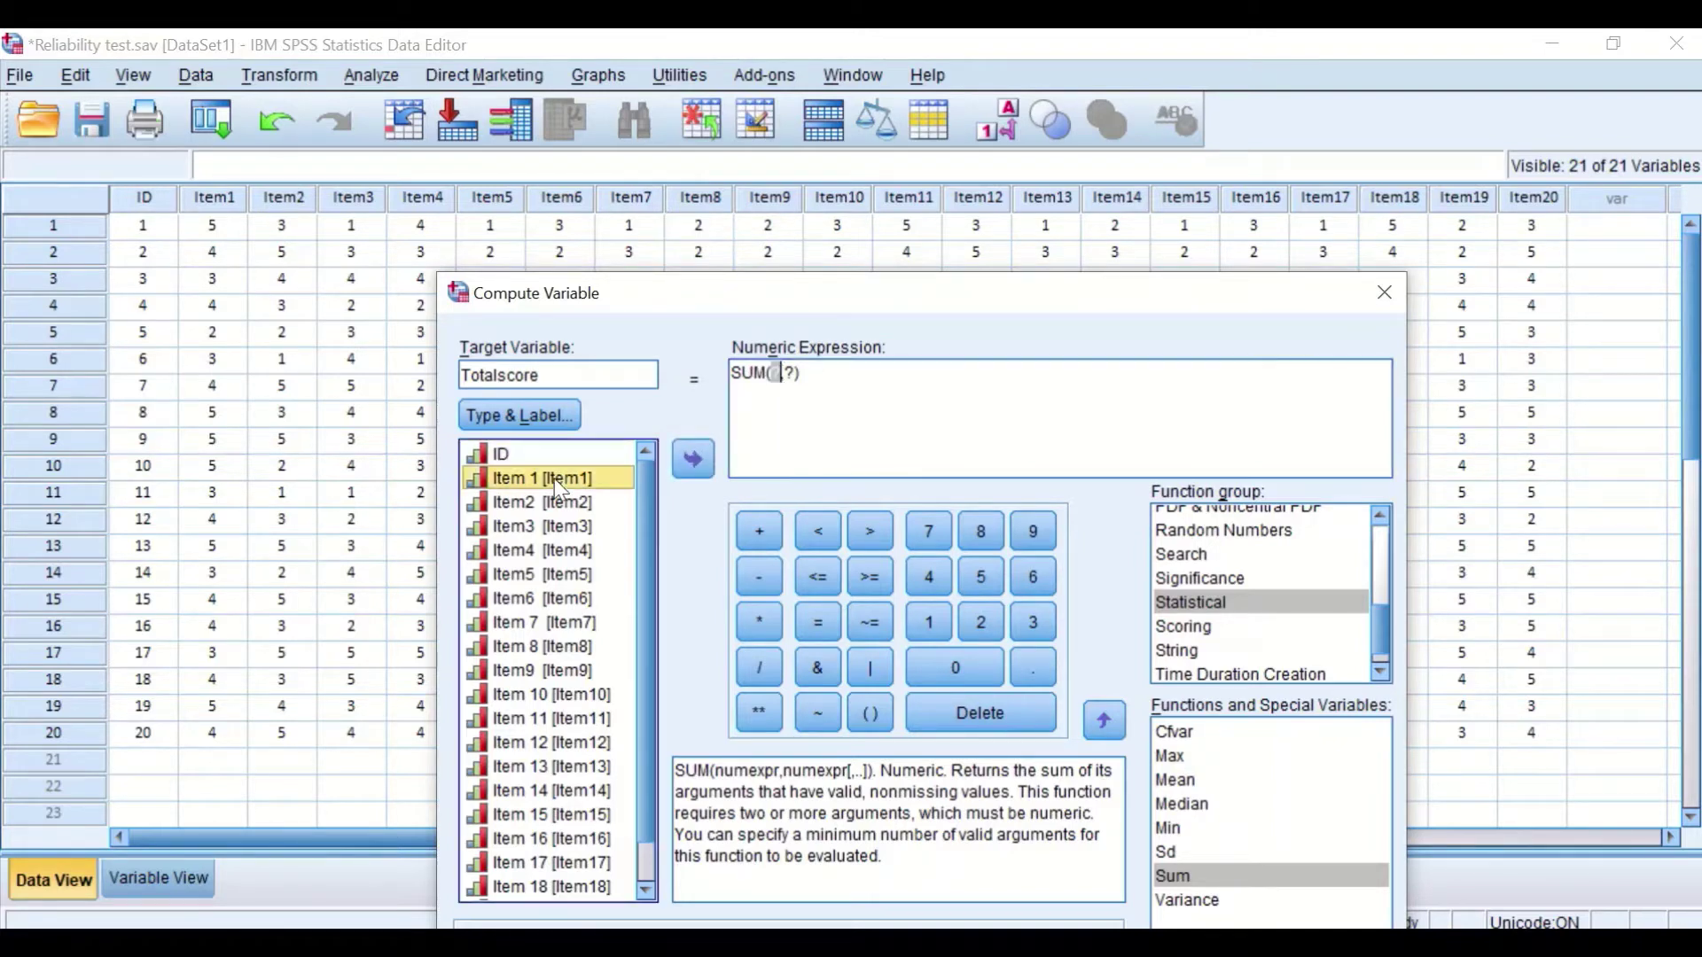
click(693, 460)
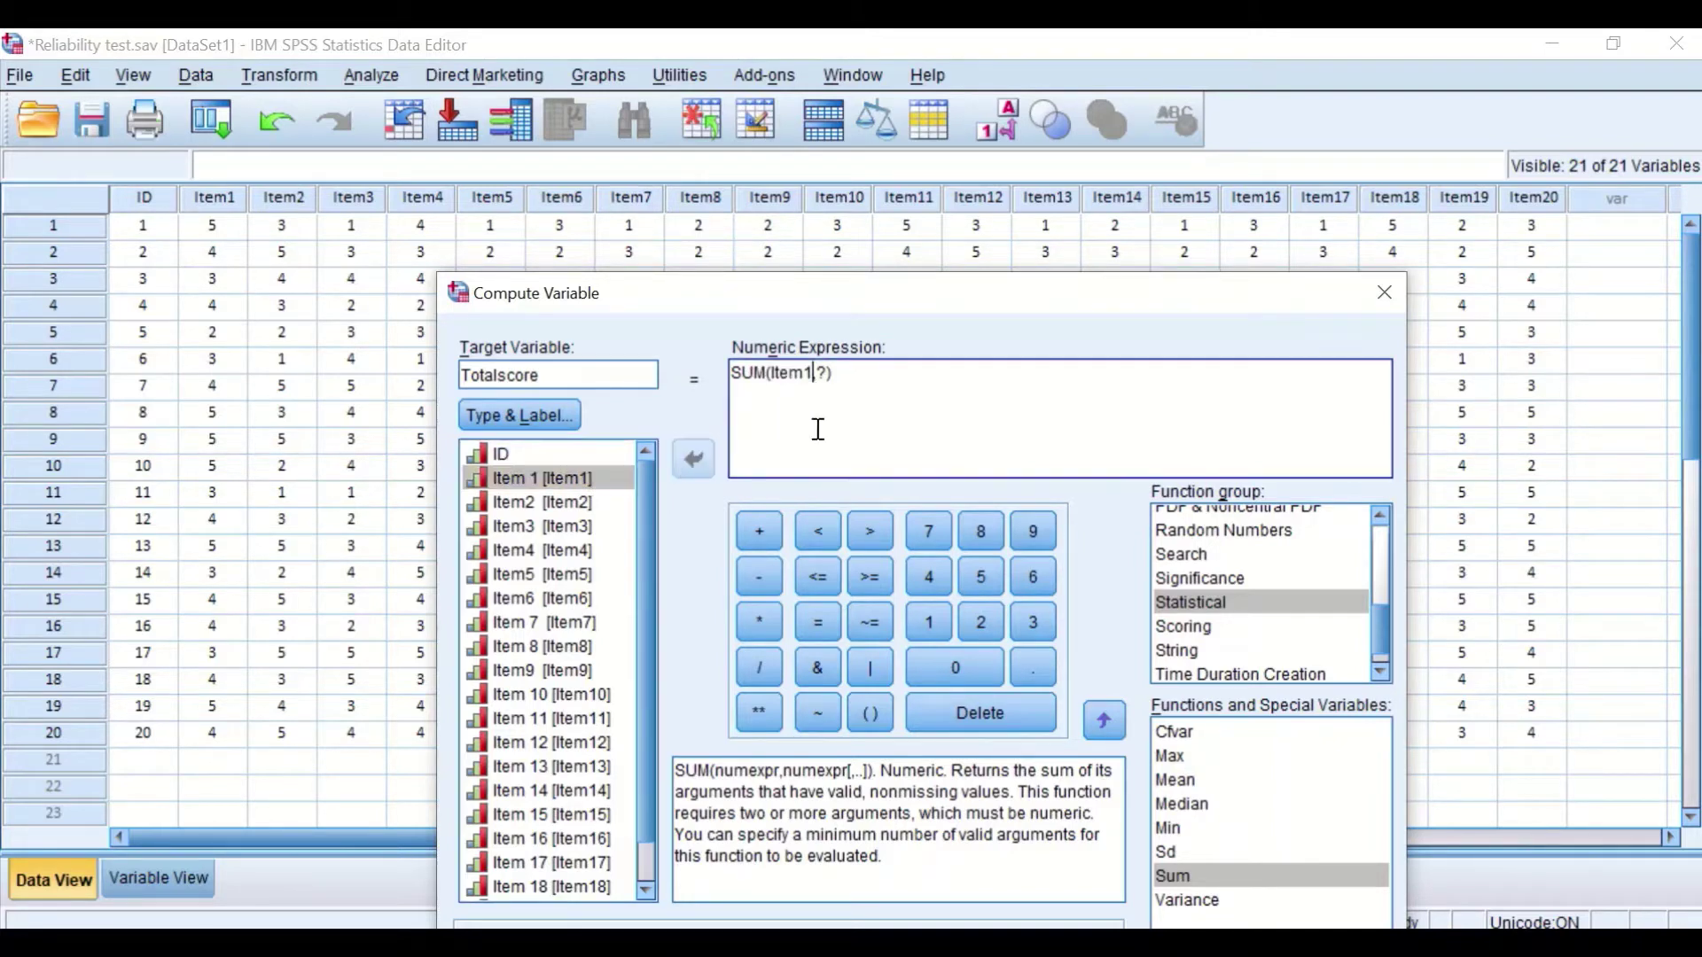
double_click(823, 372)
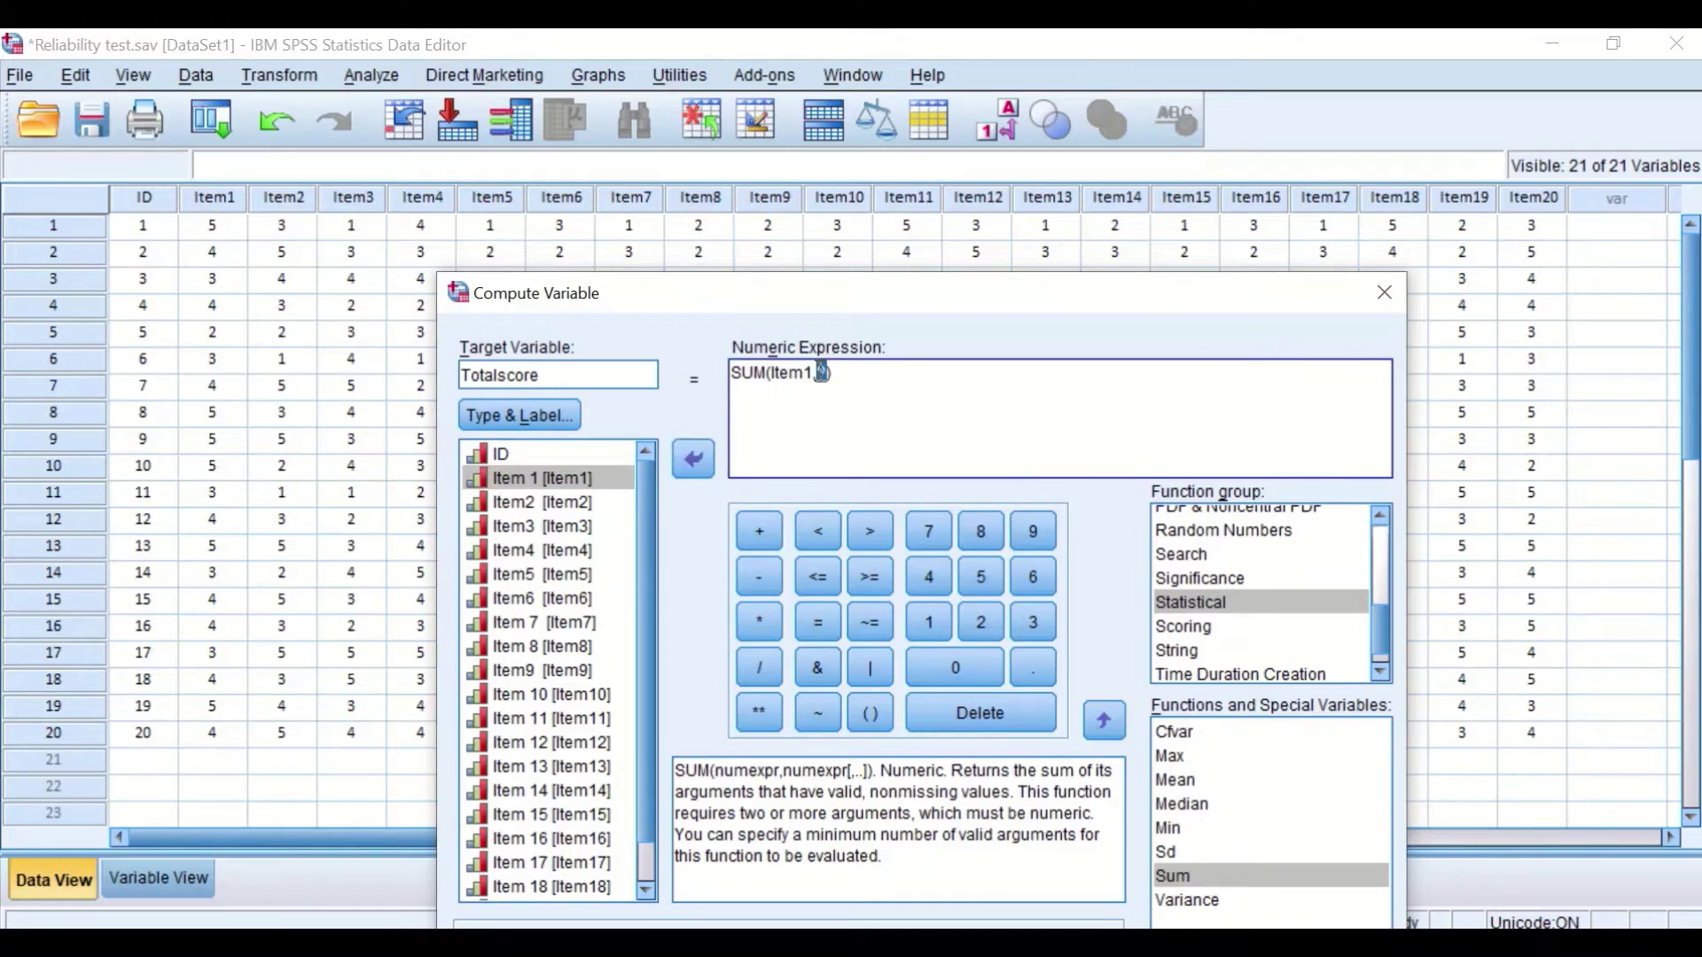
key(BackSpace)
click(556, 503)
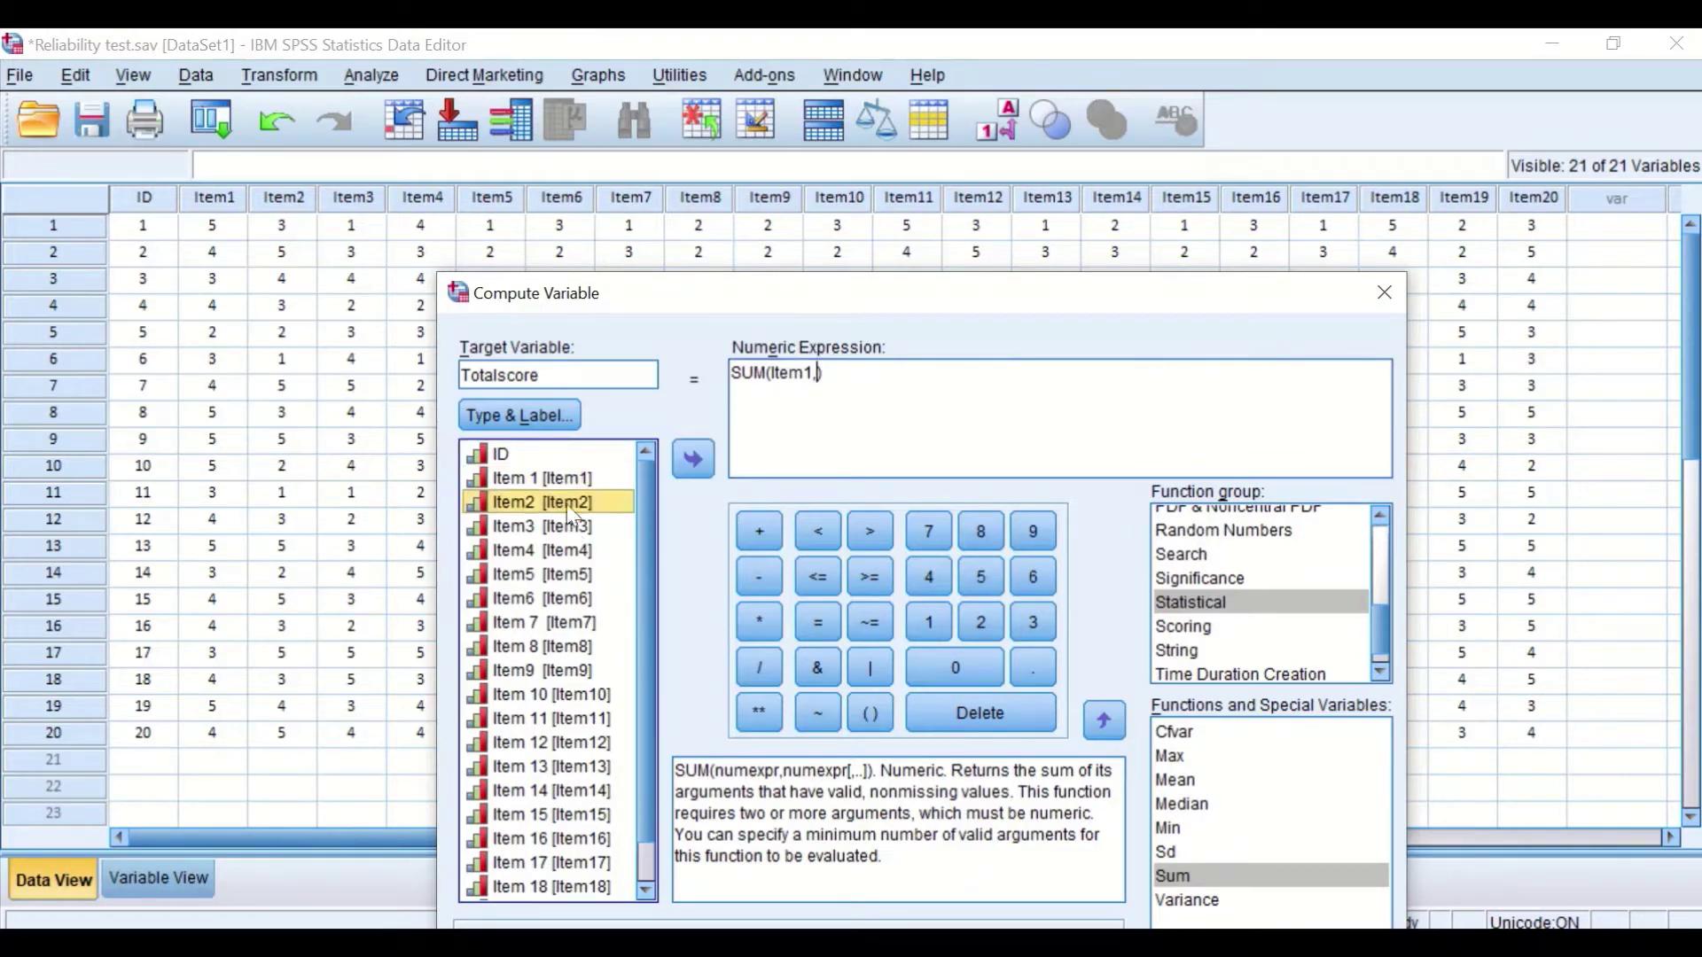
click(676, 460)
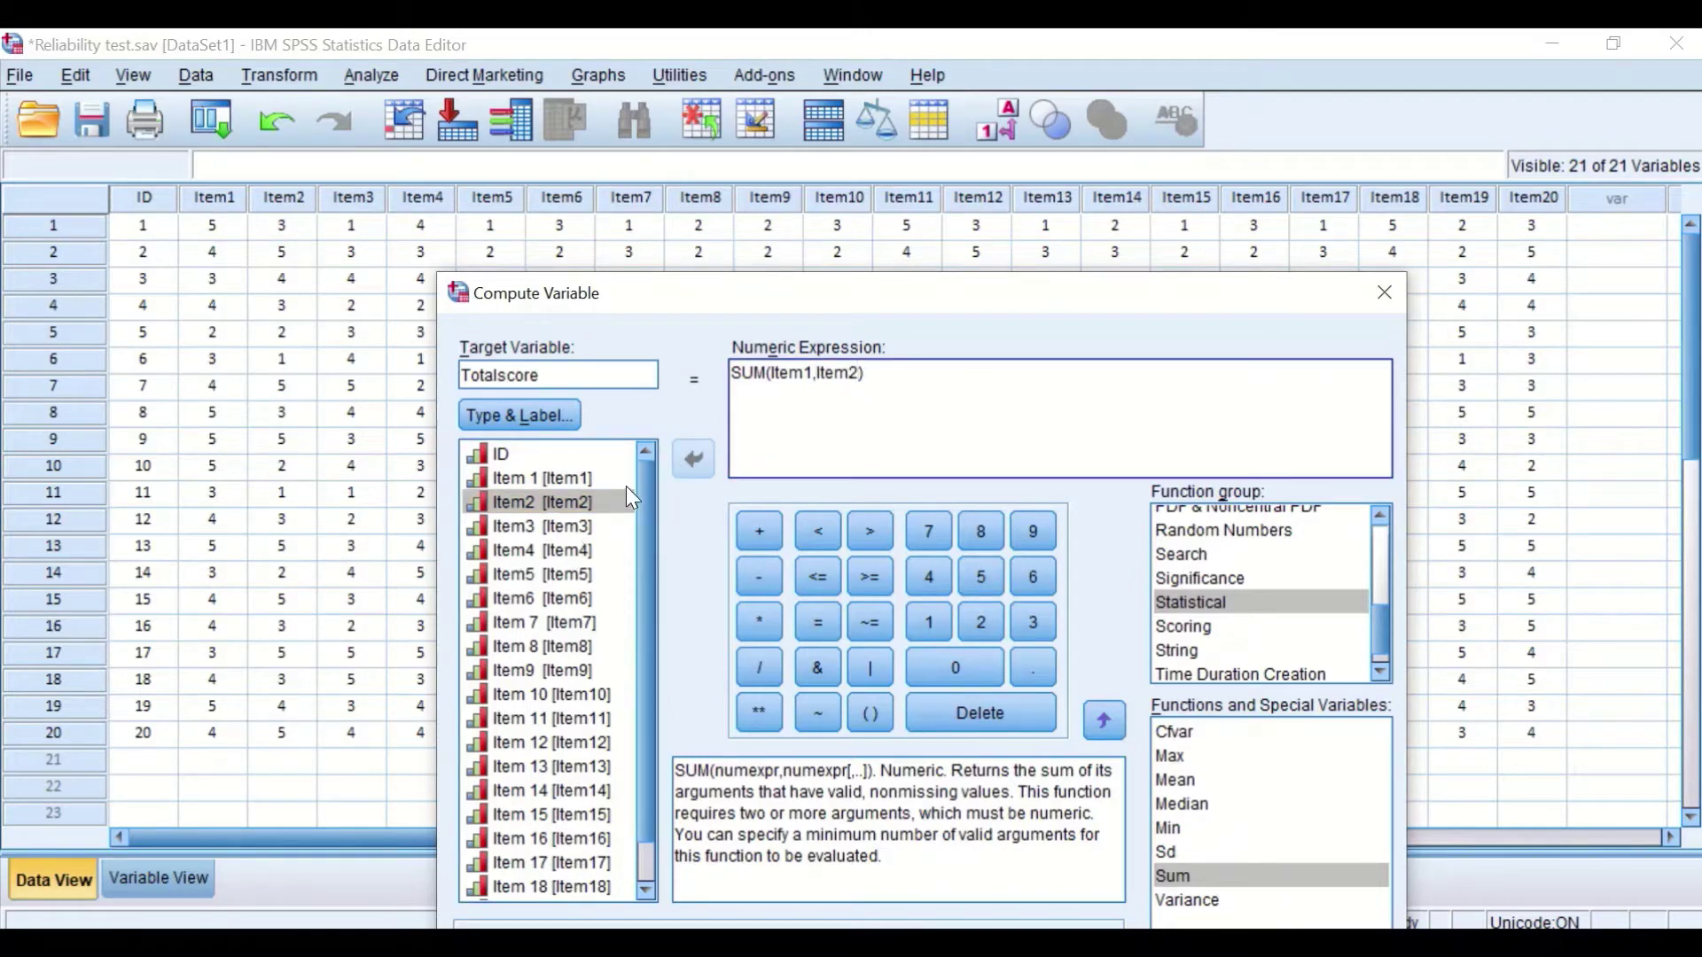
- Add Item3, Item4, Item5 and Item6 to the SUM expression as comma-separated arguments
text(,)
click(572, 529)
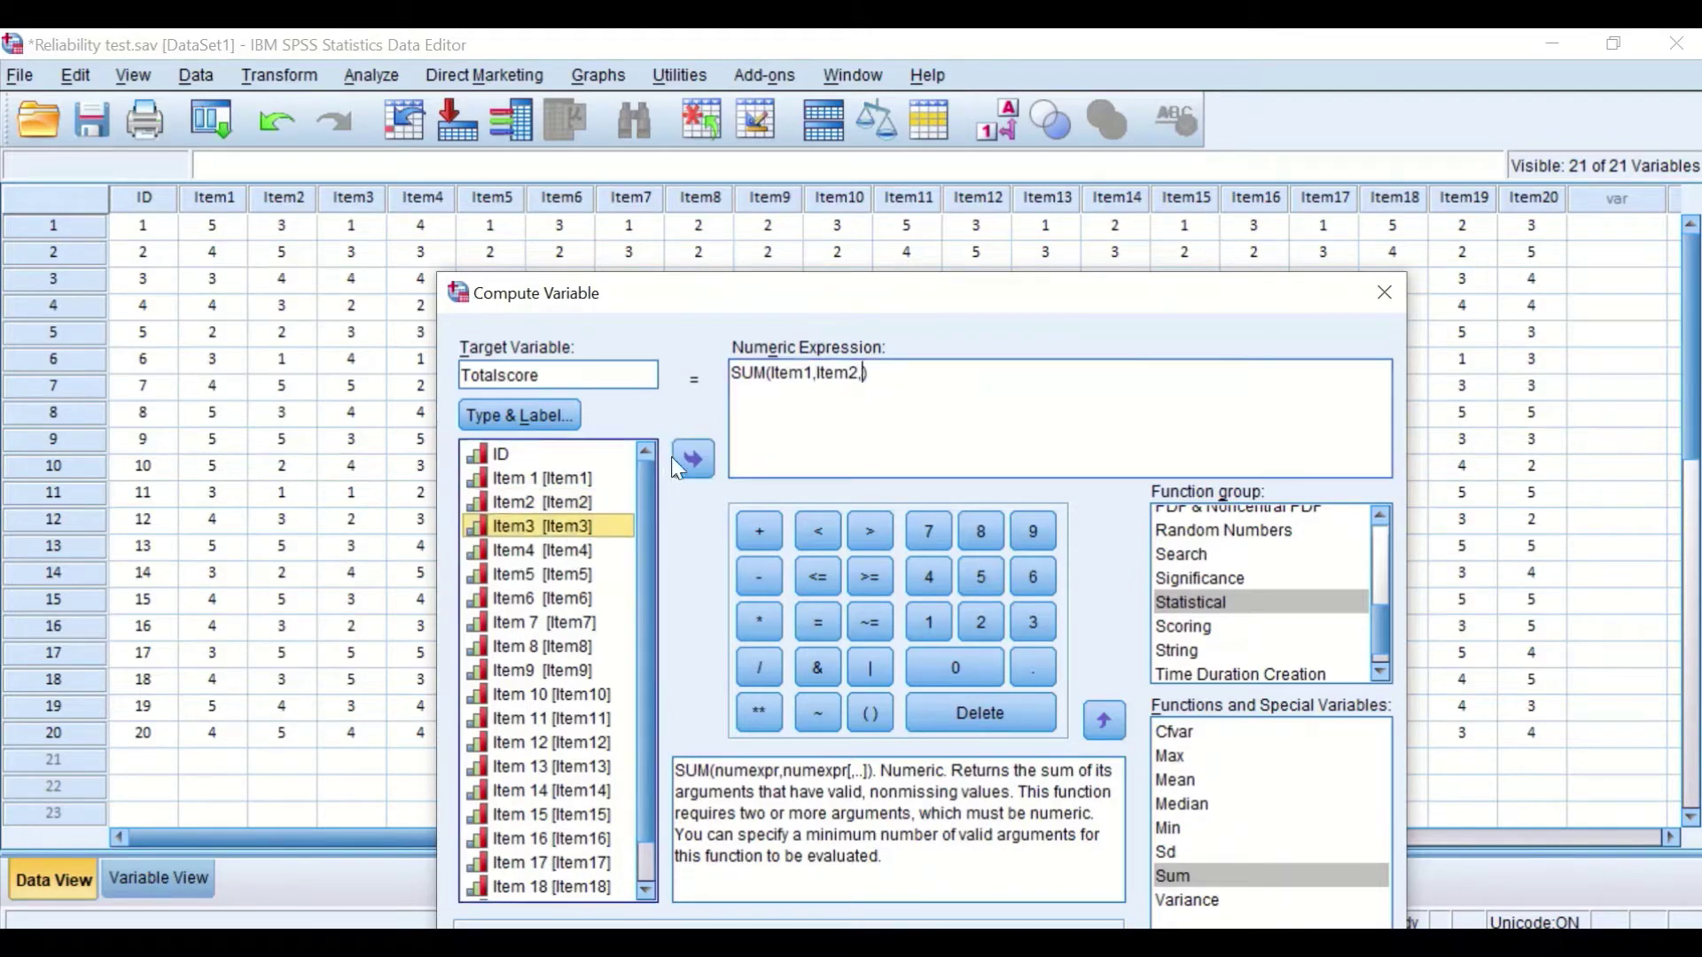
click(691, 458)
text(,)
click(572, 550)
click(687, 456)
text(,Item4,)
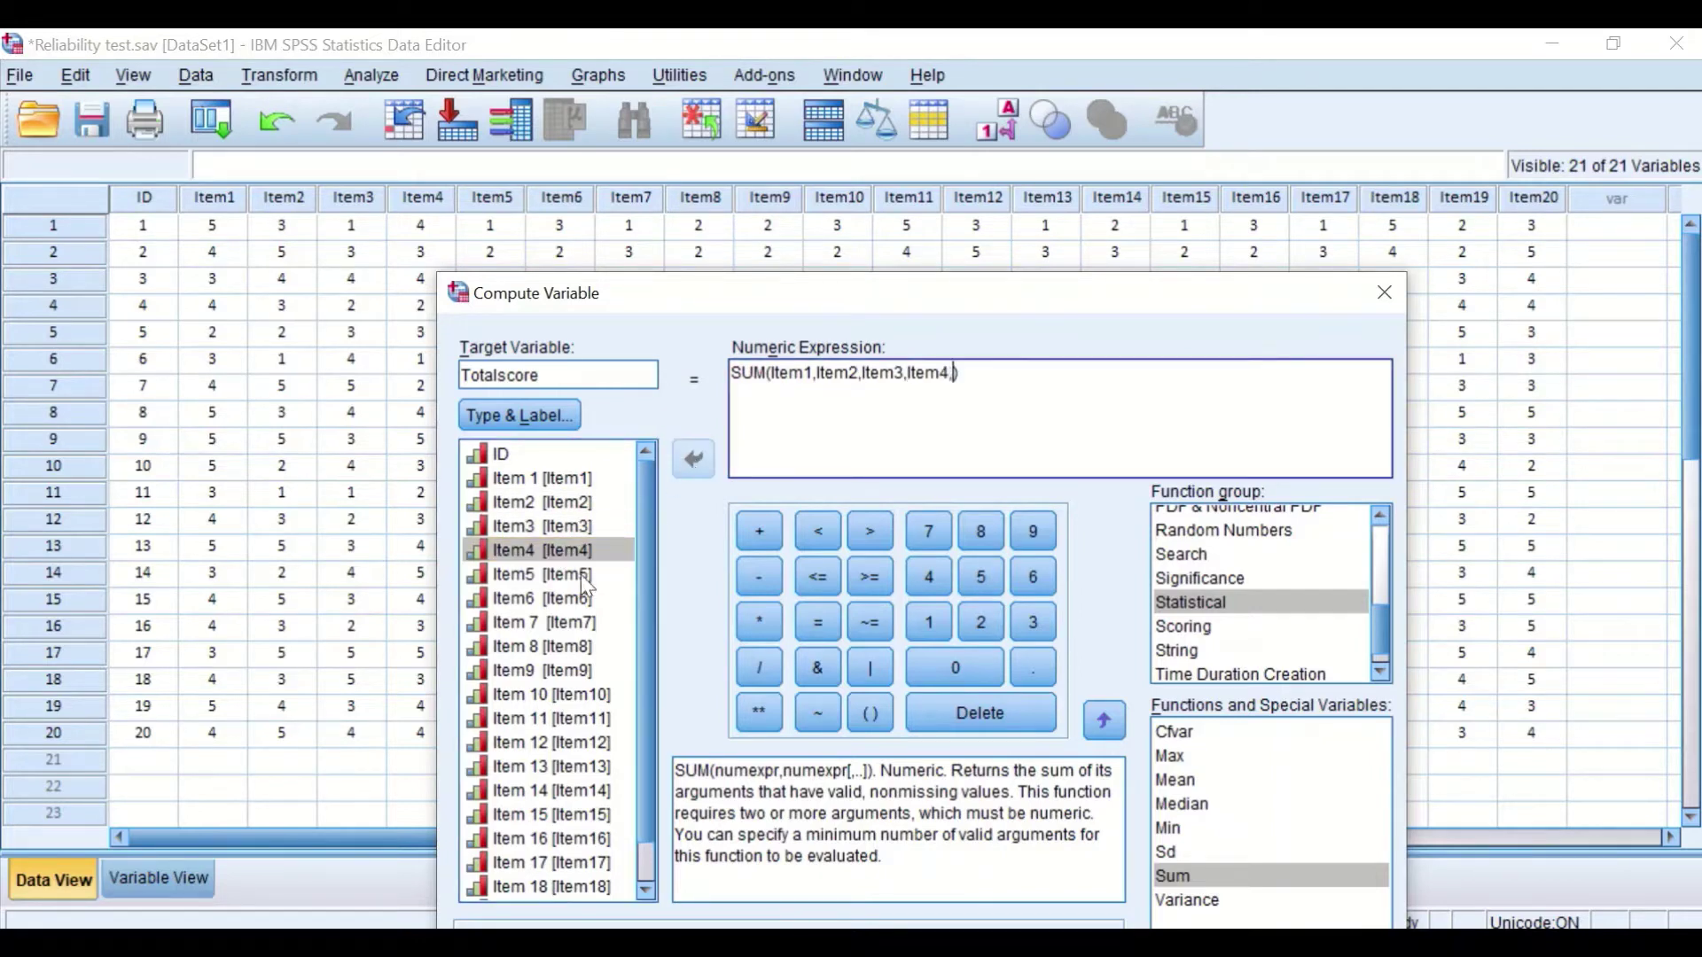
click(578, 576)
click(693, 458)
text(,)
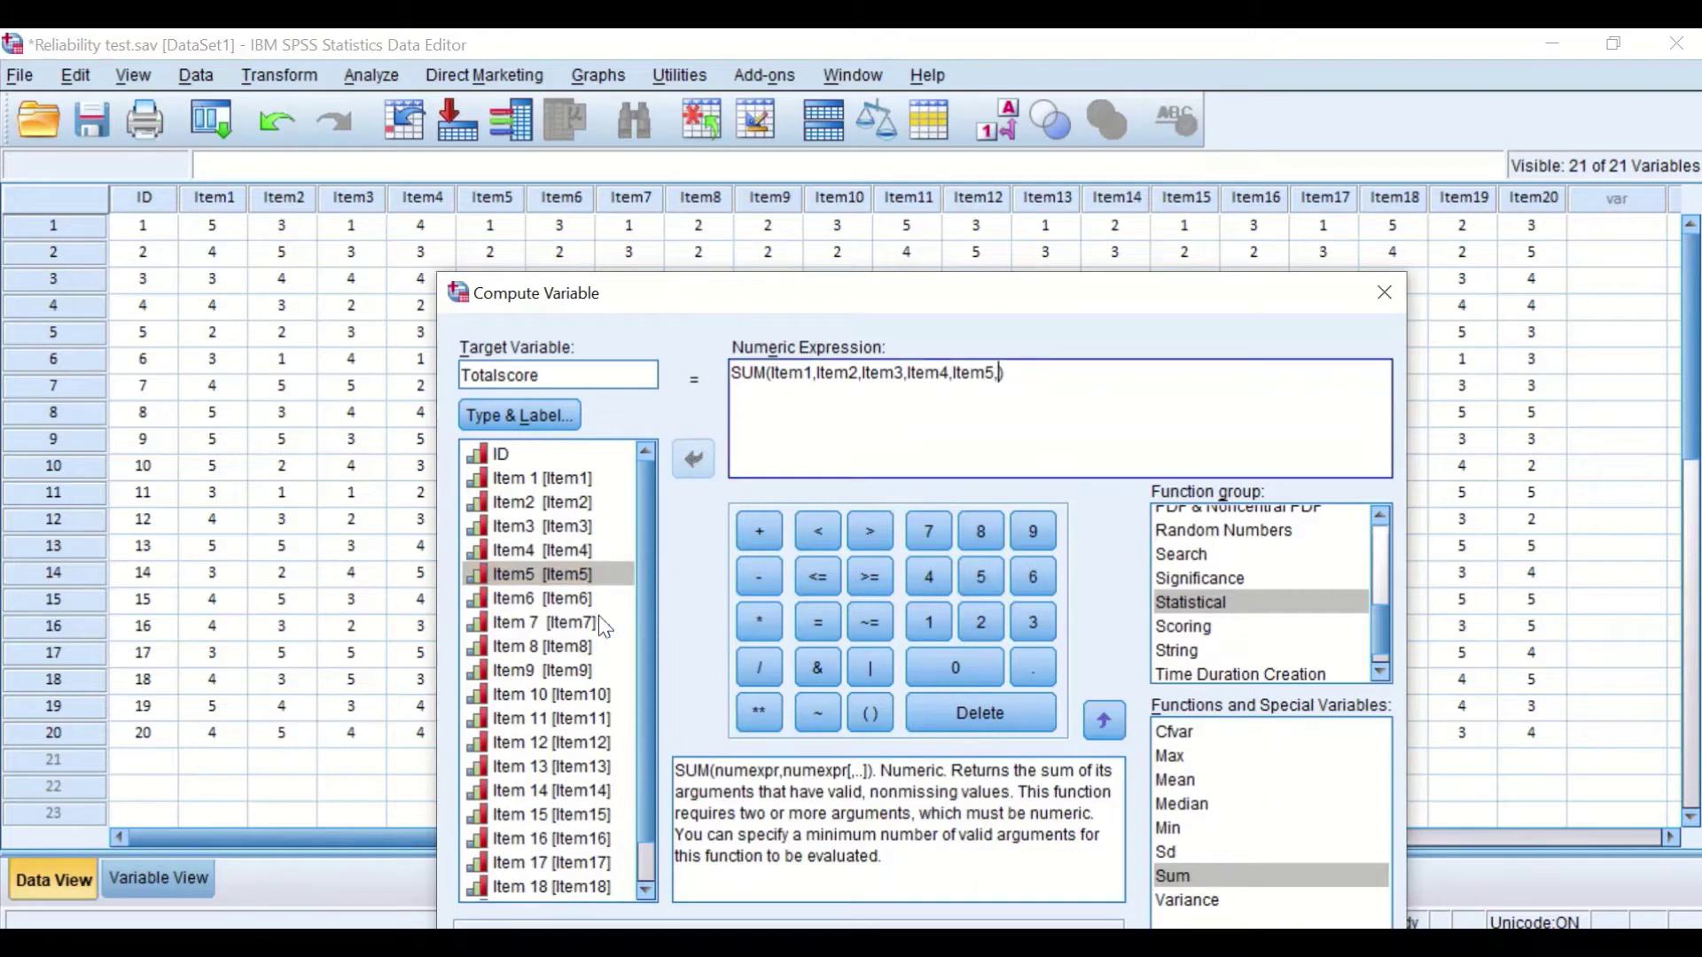
click(545, 599)
click(688, 456)
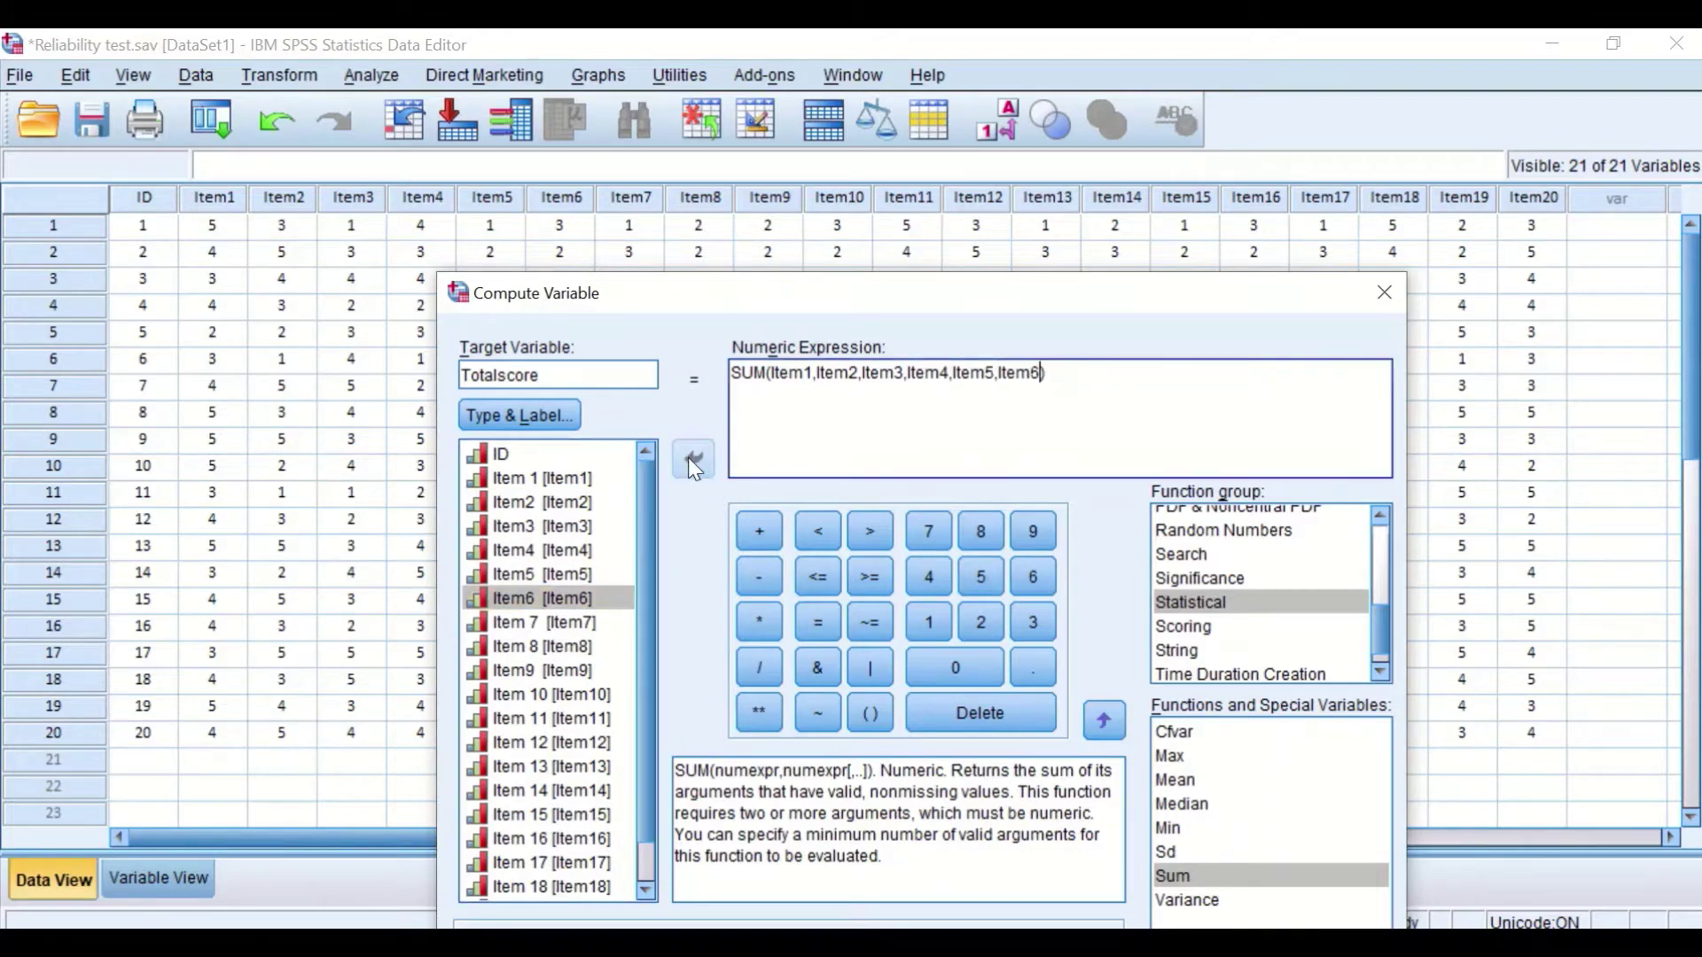
- Extend the SUM arguments with Item7, Item8, Item9 and Item10, separated by commas
click(1043, 399)
text(,)
click(572, 625)
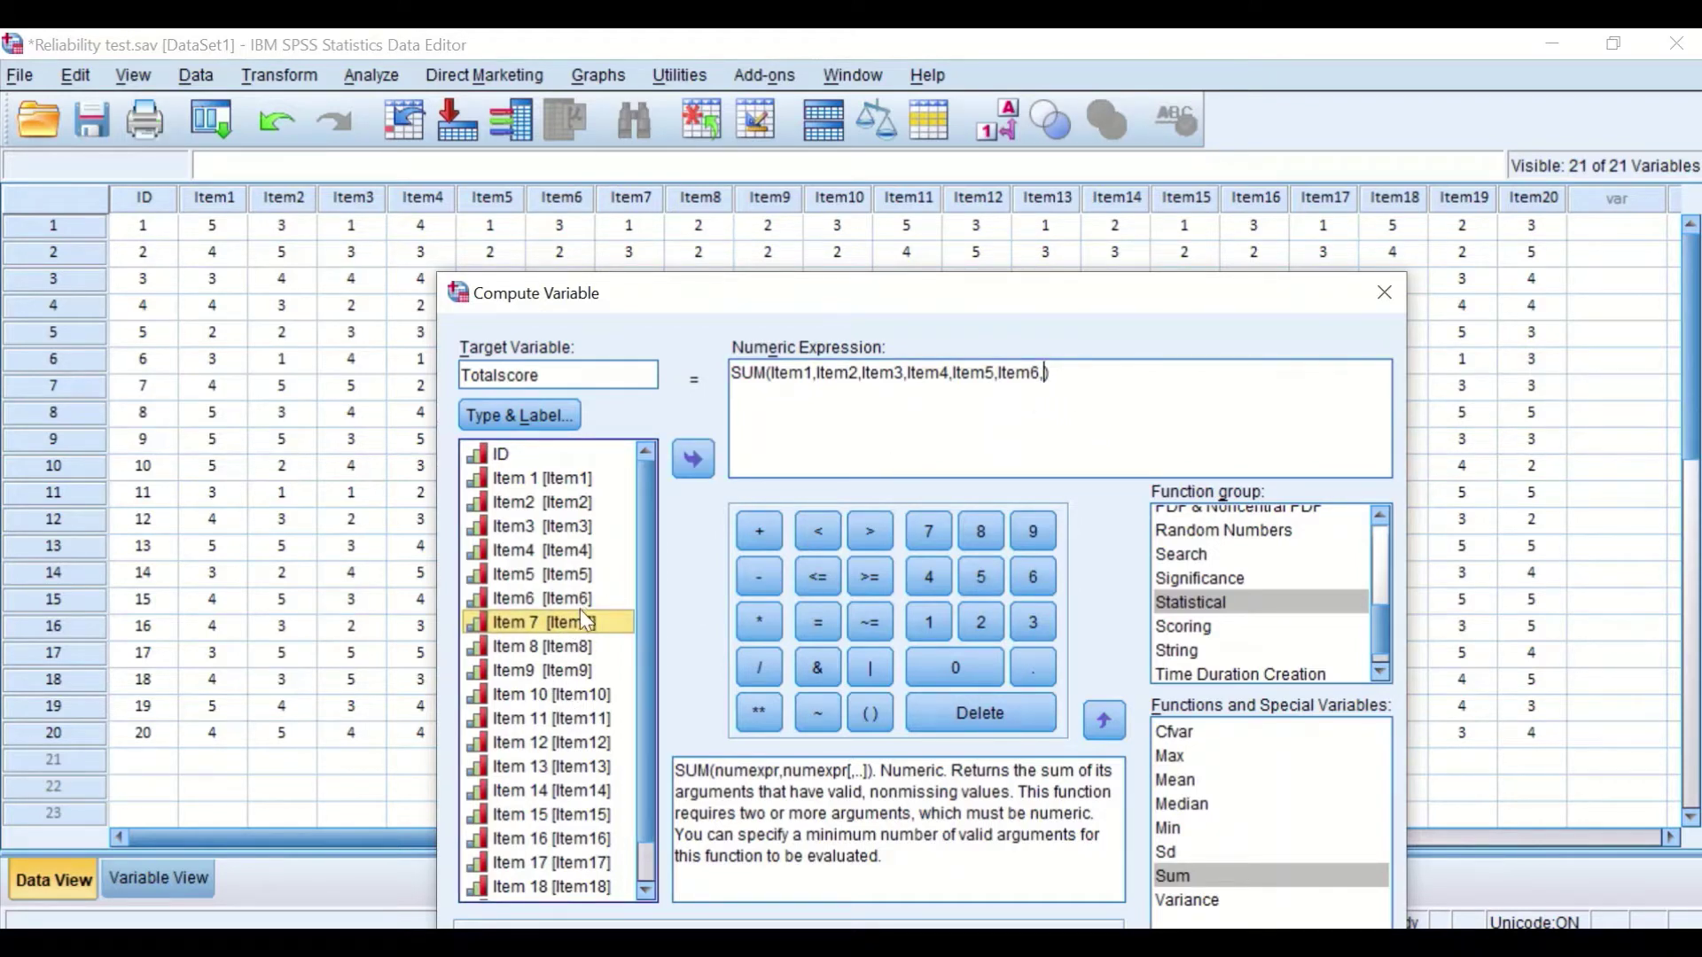
click(694, 459)
text(,)
click(567, 647)
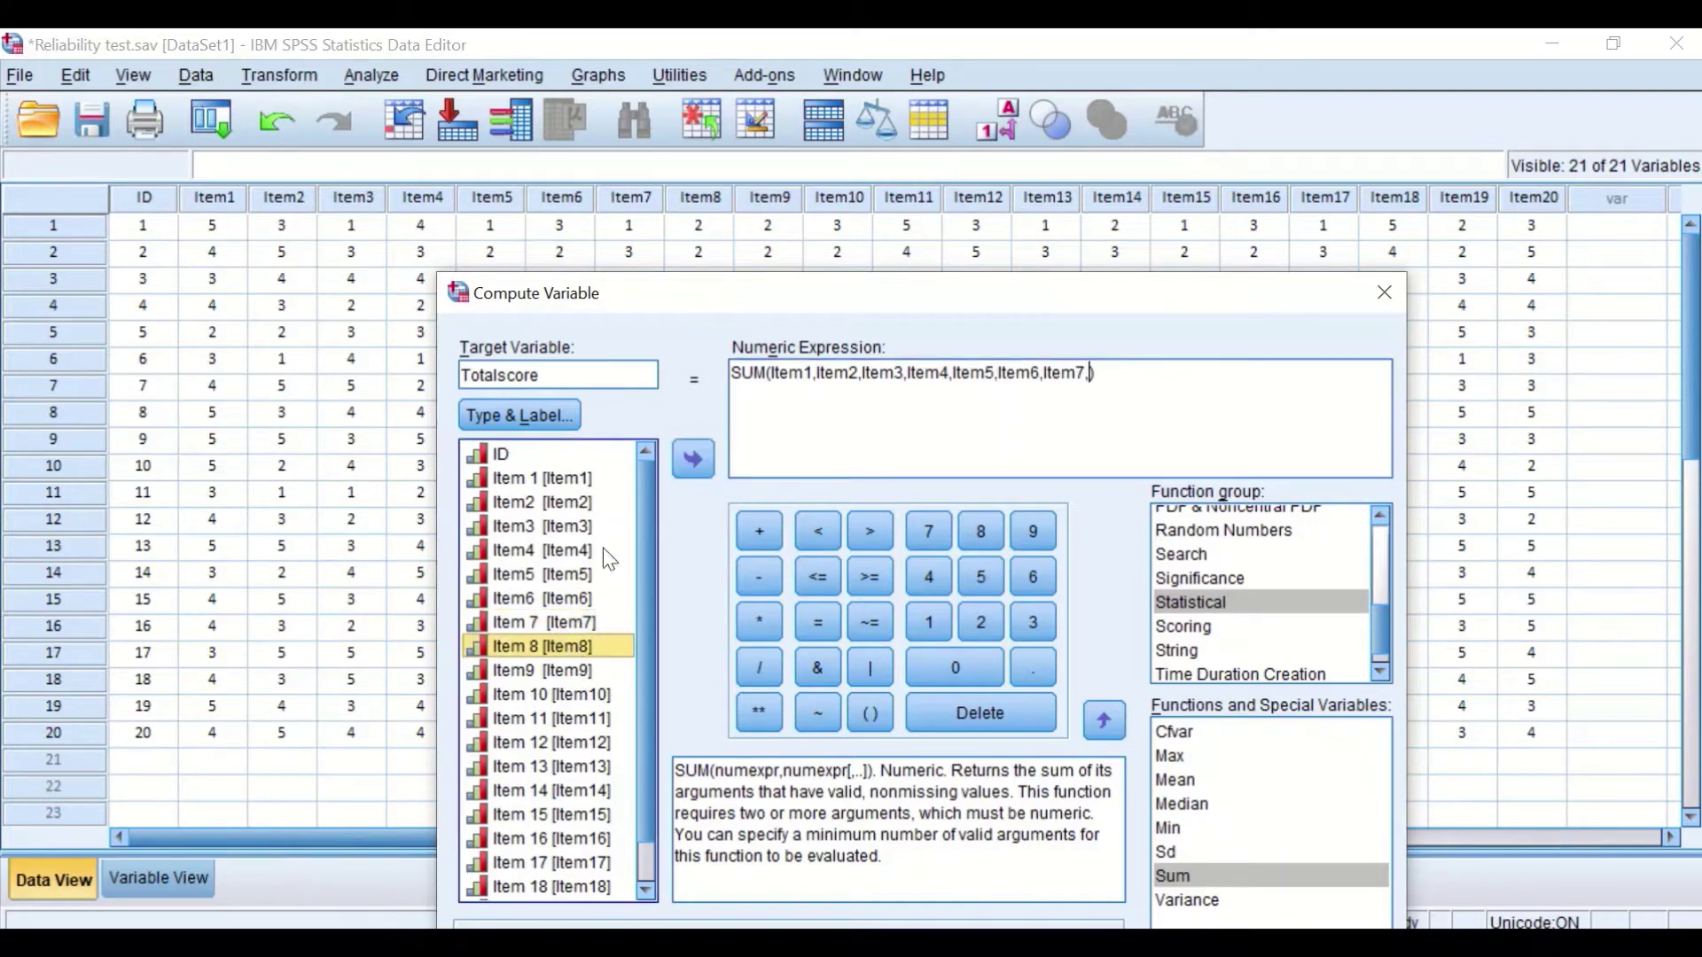
click(687, 461)
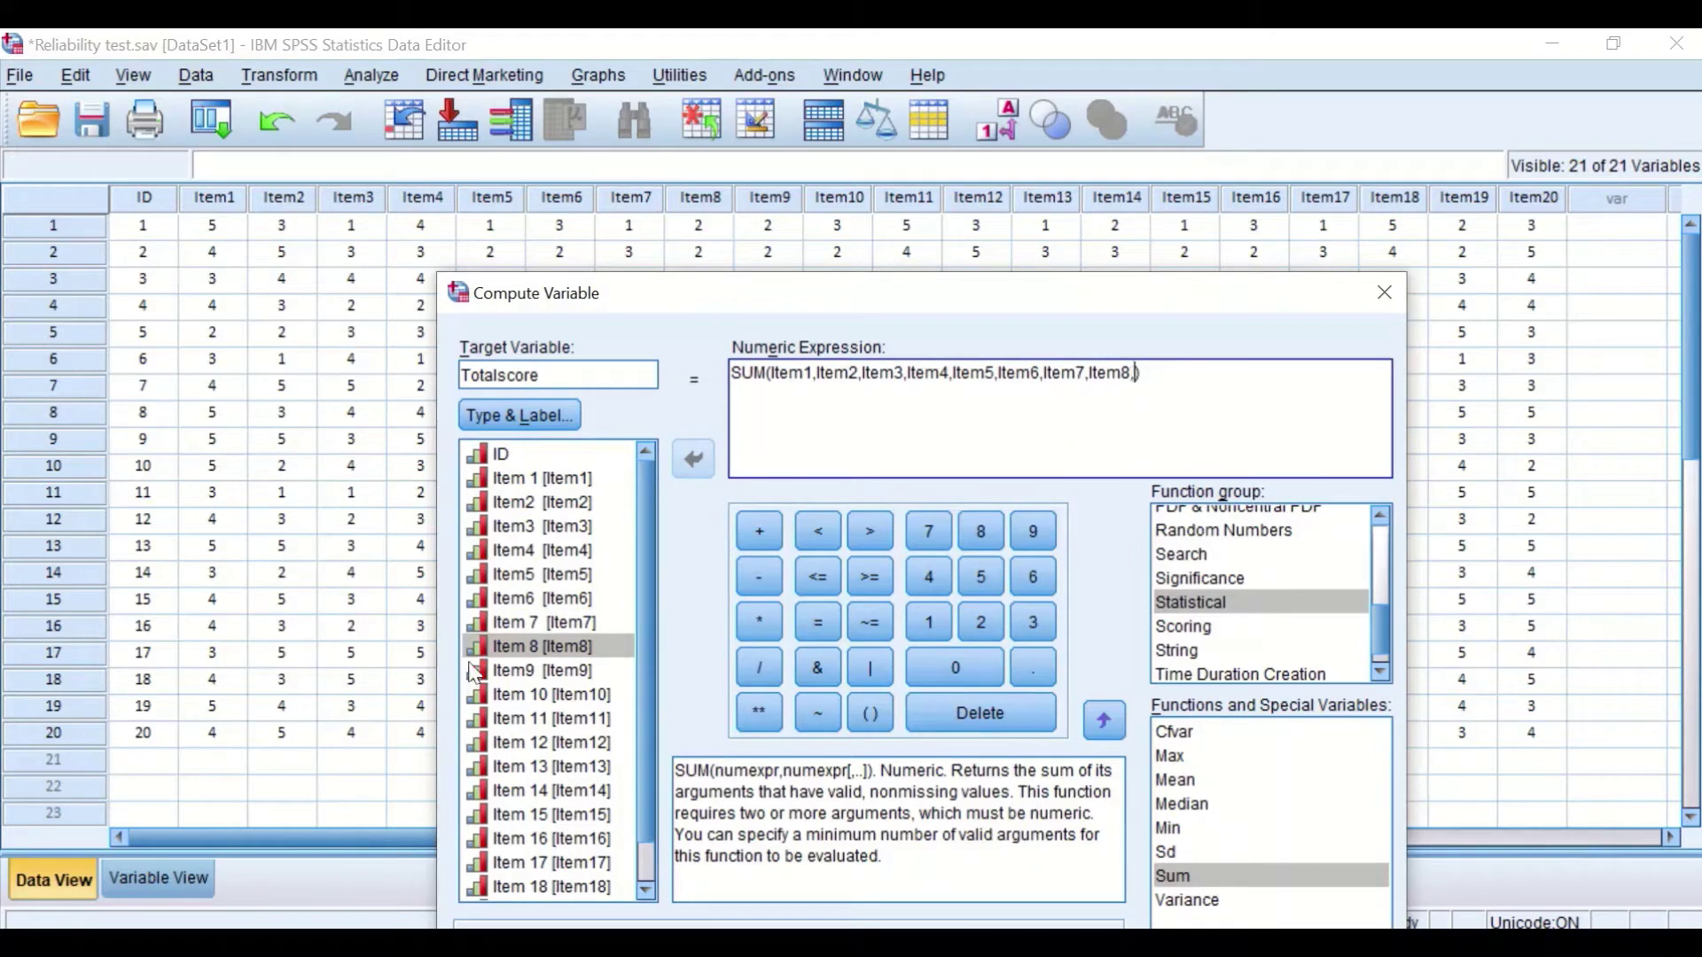
text(,)
click(557, 671)
click(695, 461)
text(,)
click(585, 695)
click(694, 461)
text(,Item10,)
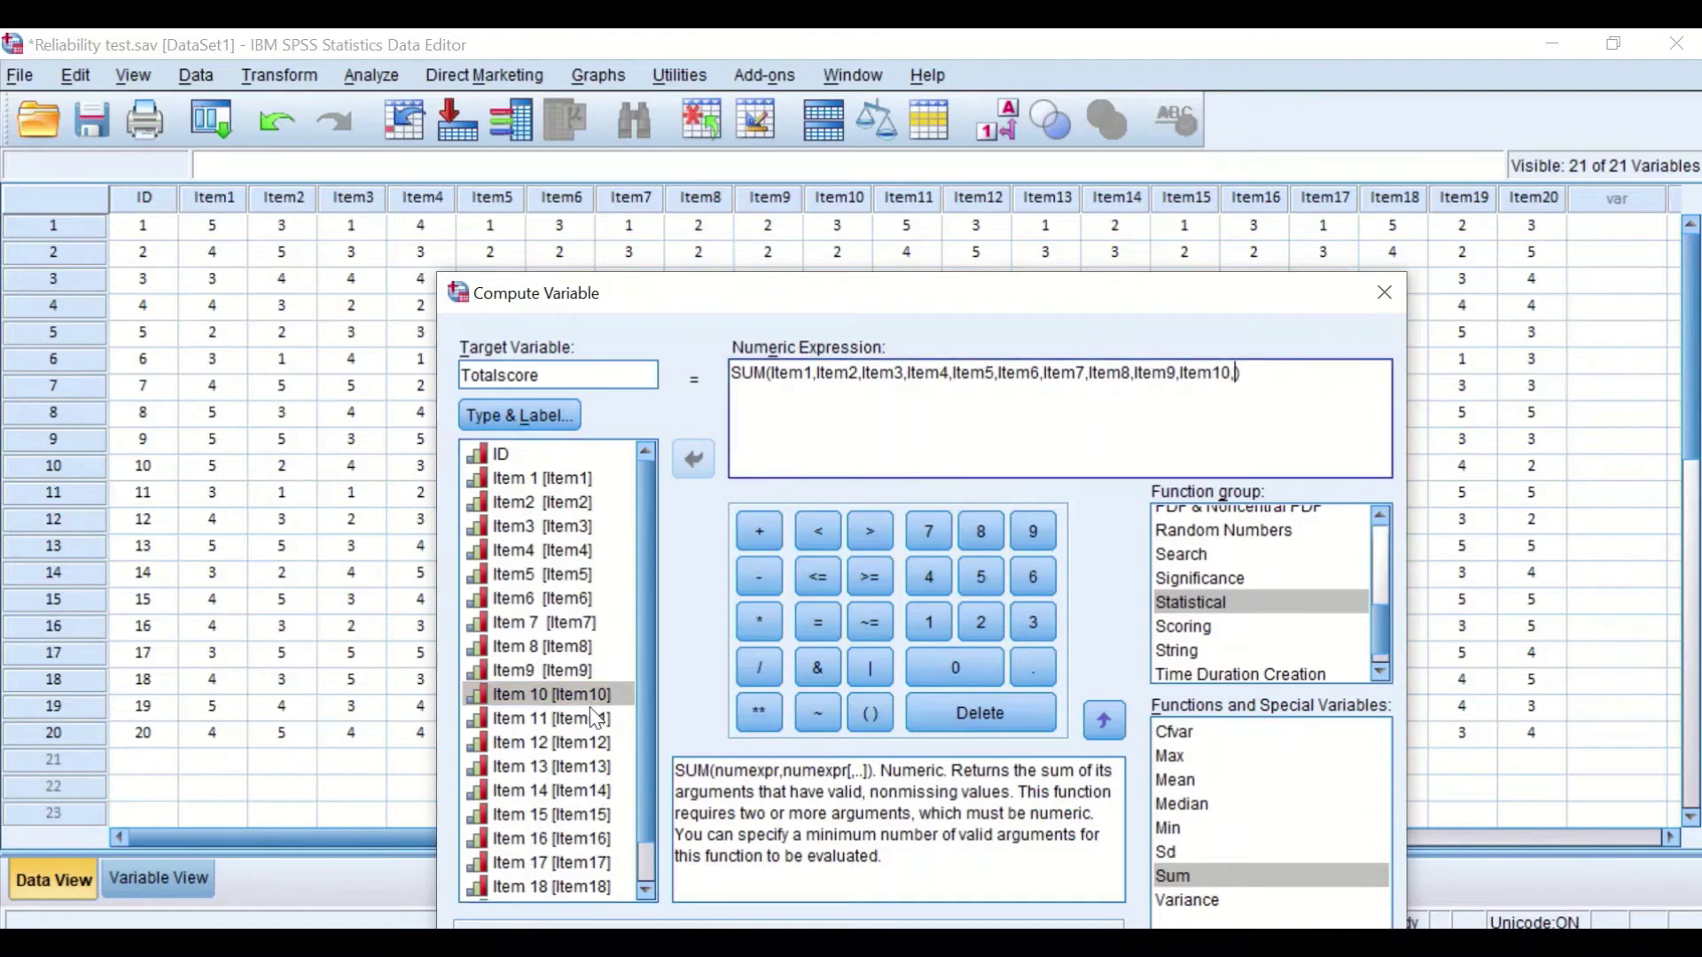
- Append Item11, Item12, Item13 and Item14 to the comma-separated arguments of the SUM expression
click(585, 719)
click(700, 471)
text(,)
click(592, 745)
click(692, 461)
text(,Item12,)
click(585, 768)
click(696, 463)
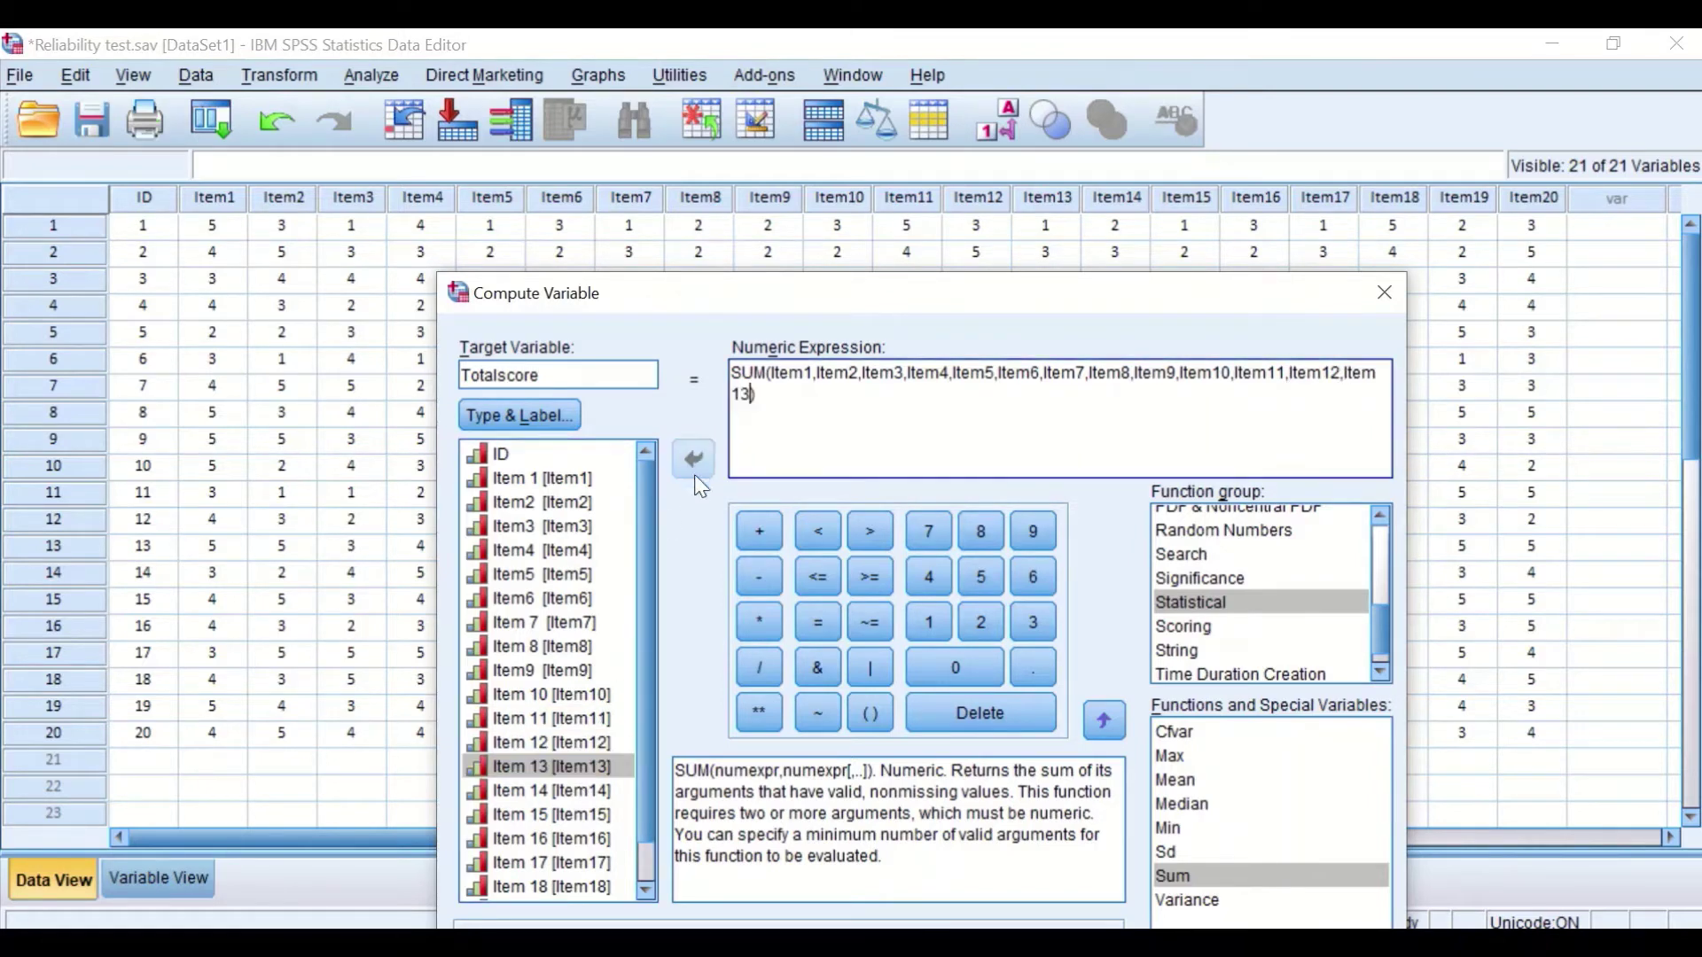
text(,)
click(599, 790)
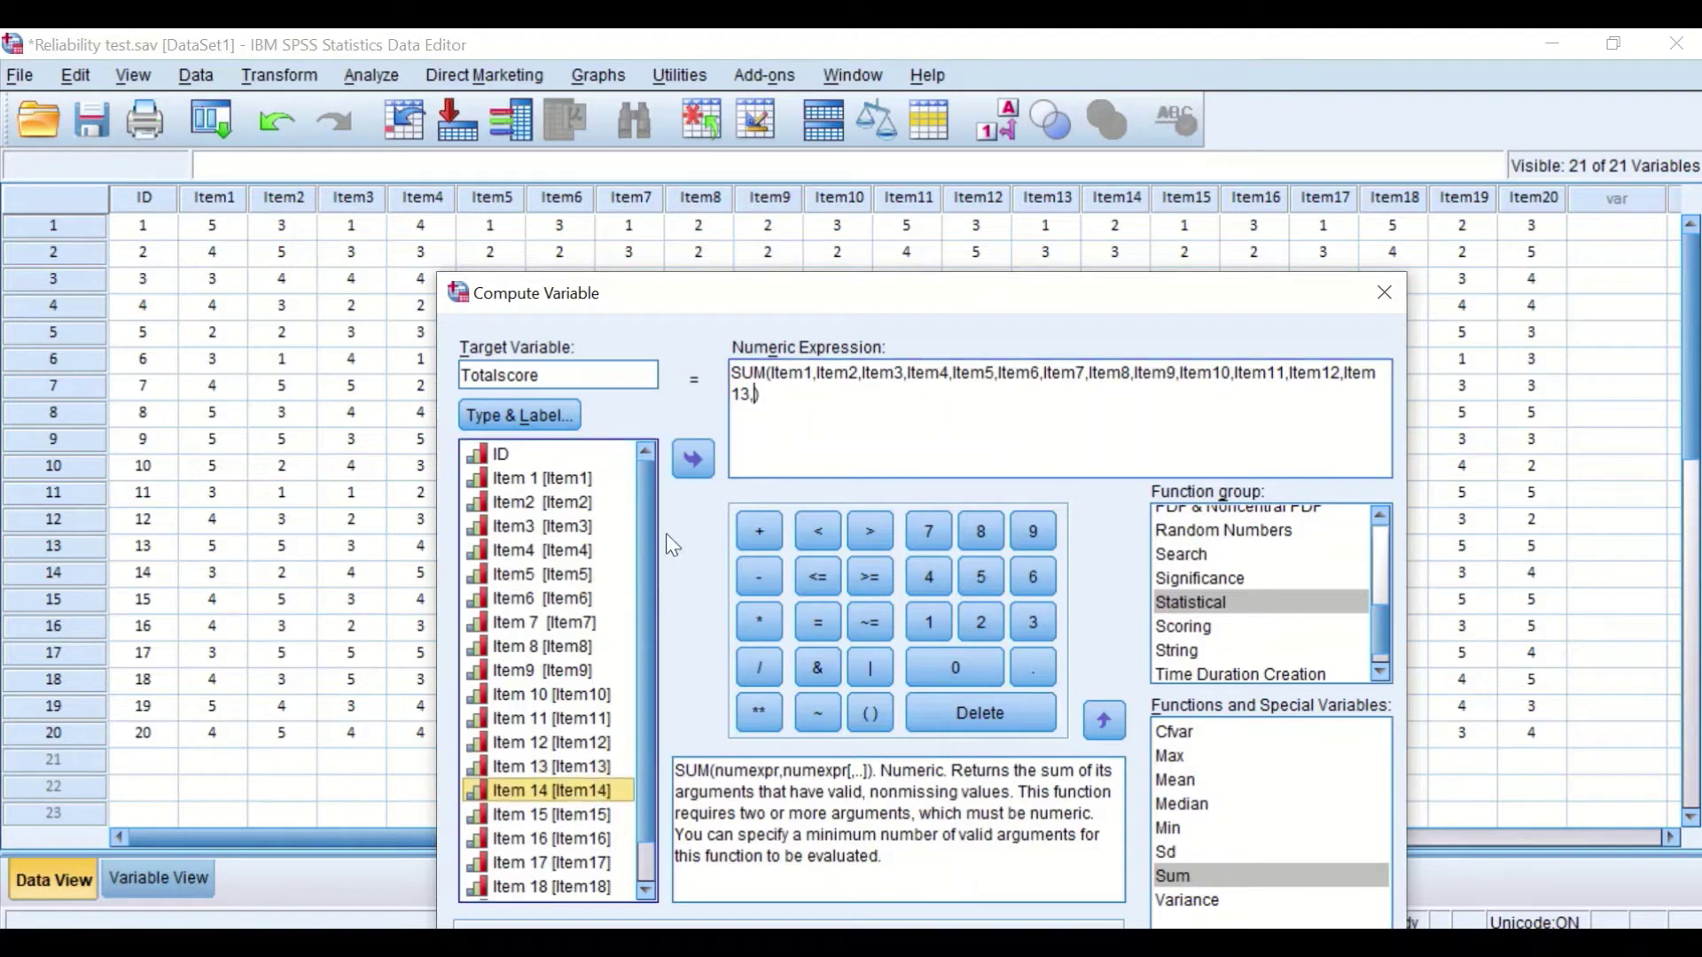
click(700, 452)
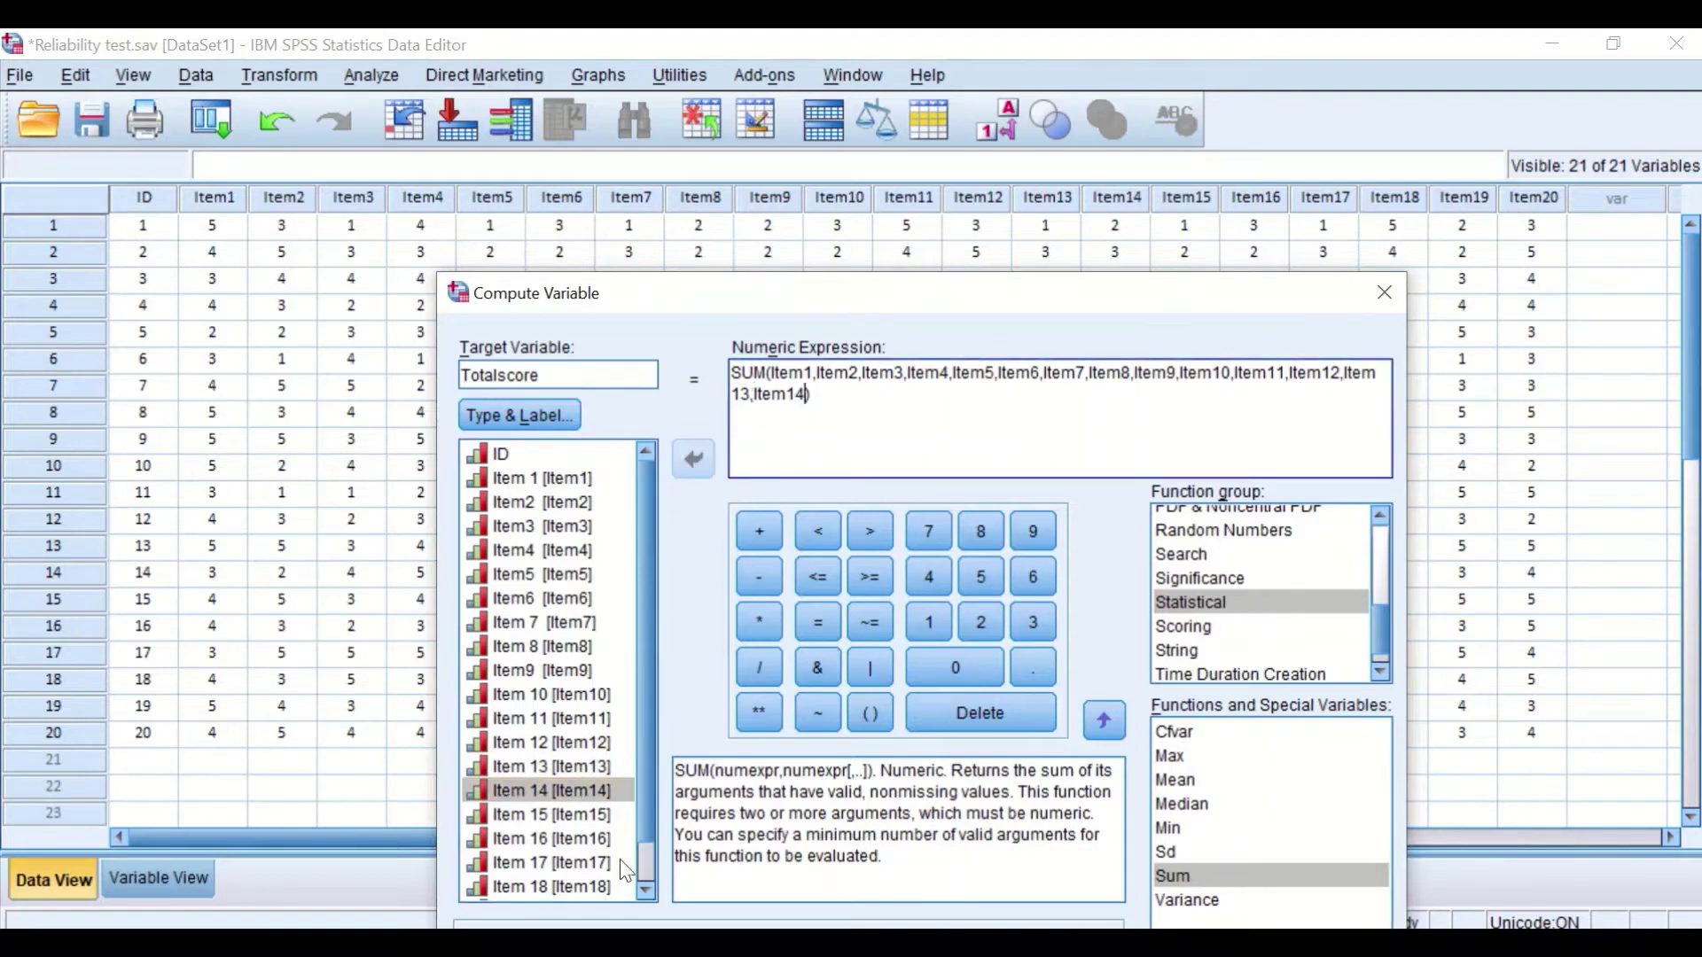
- Add Item15, Item16, Item17 and Item18 to the SUM expression, separated by commas
text(,)
click(577, 814)
double_click(577, 815)
text(,Item15,)
click(580, 840)
double_click(581, 840)
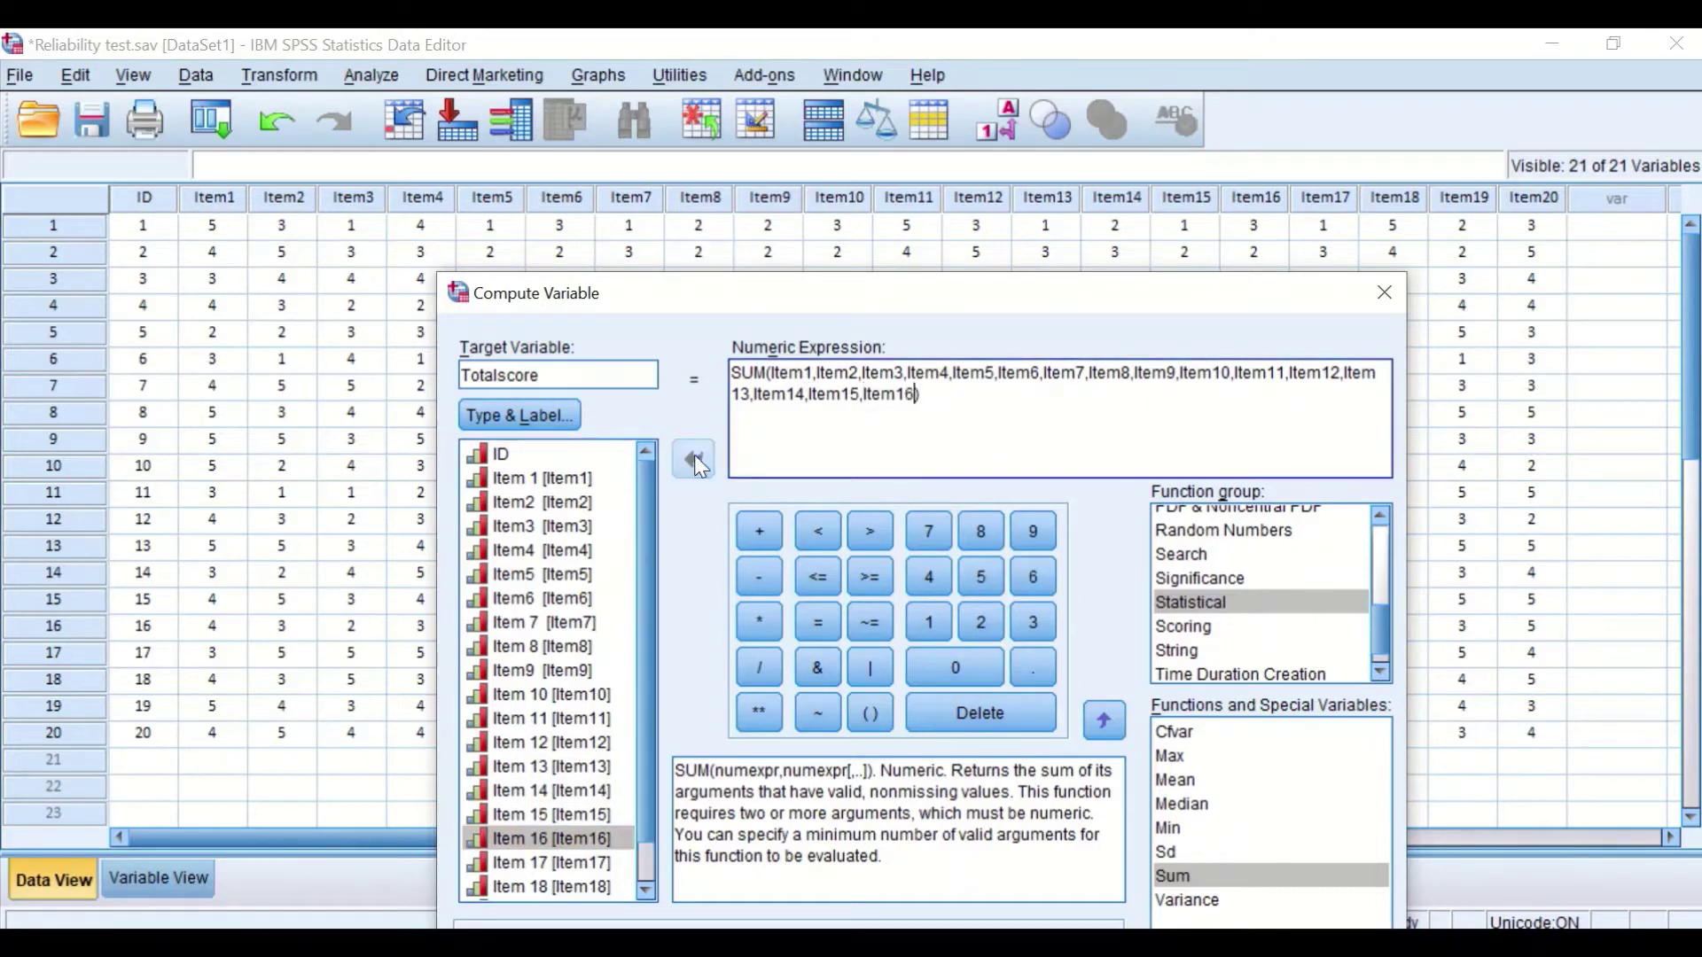
text(,)
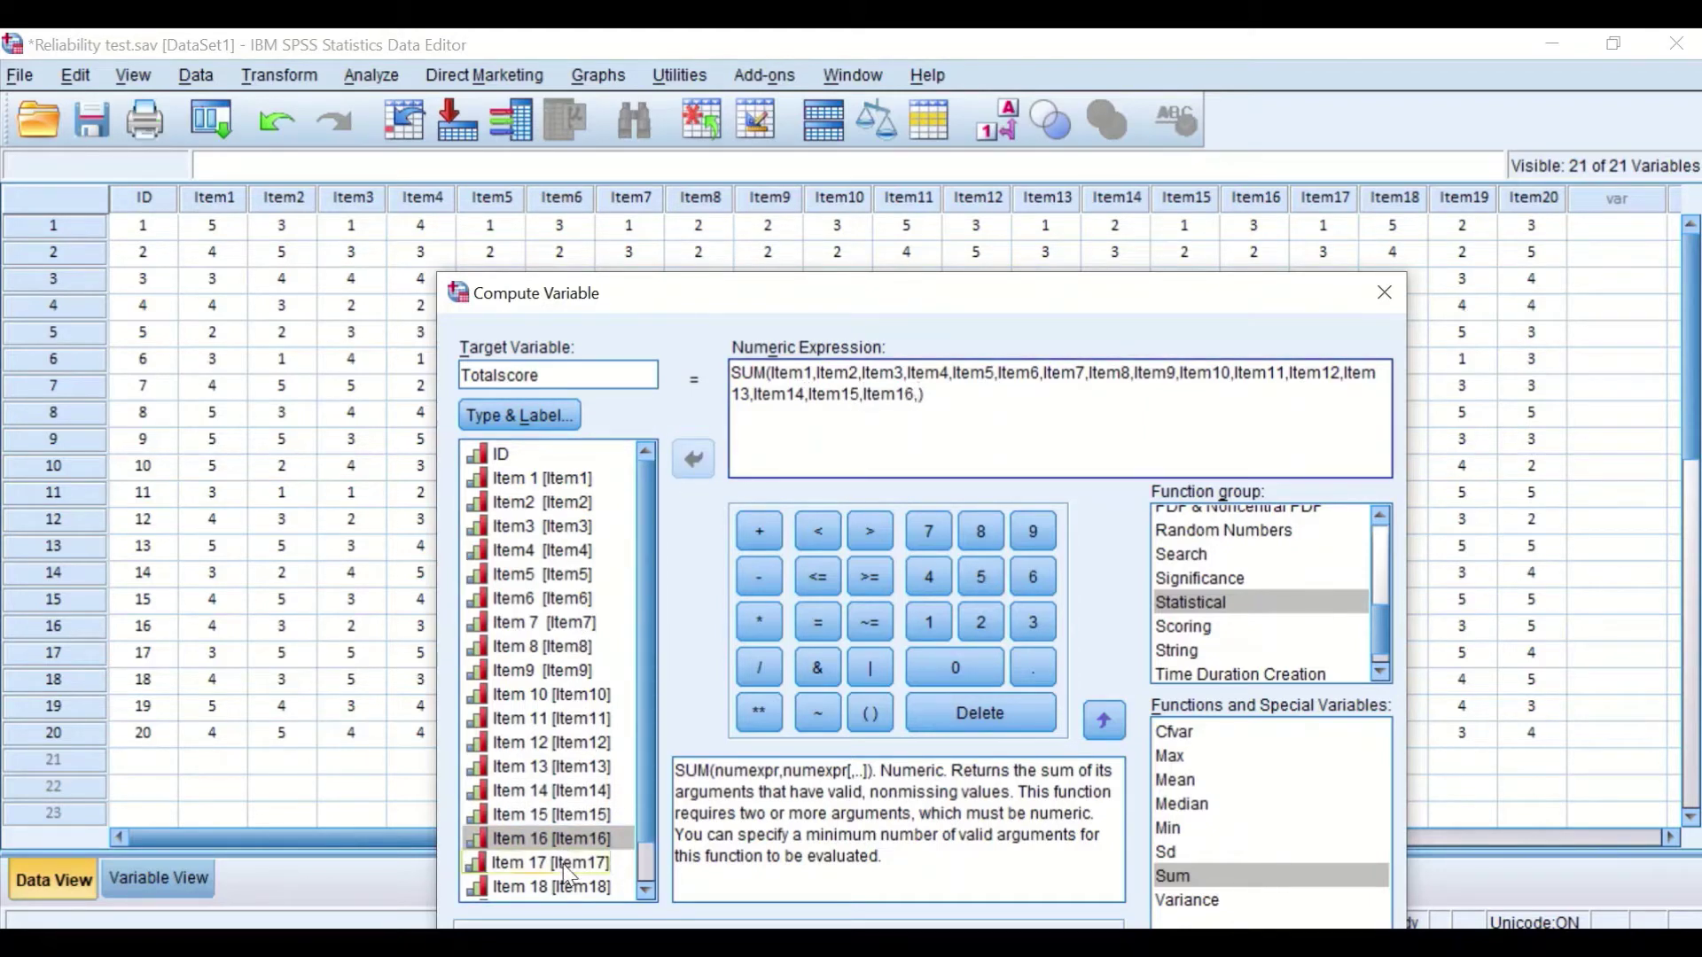
click(564, 864)
click(693, 458)
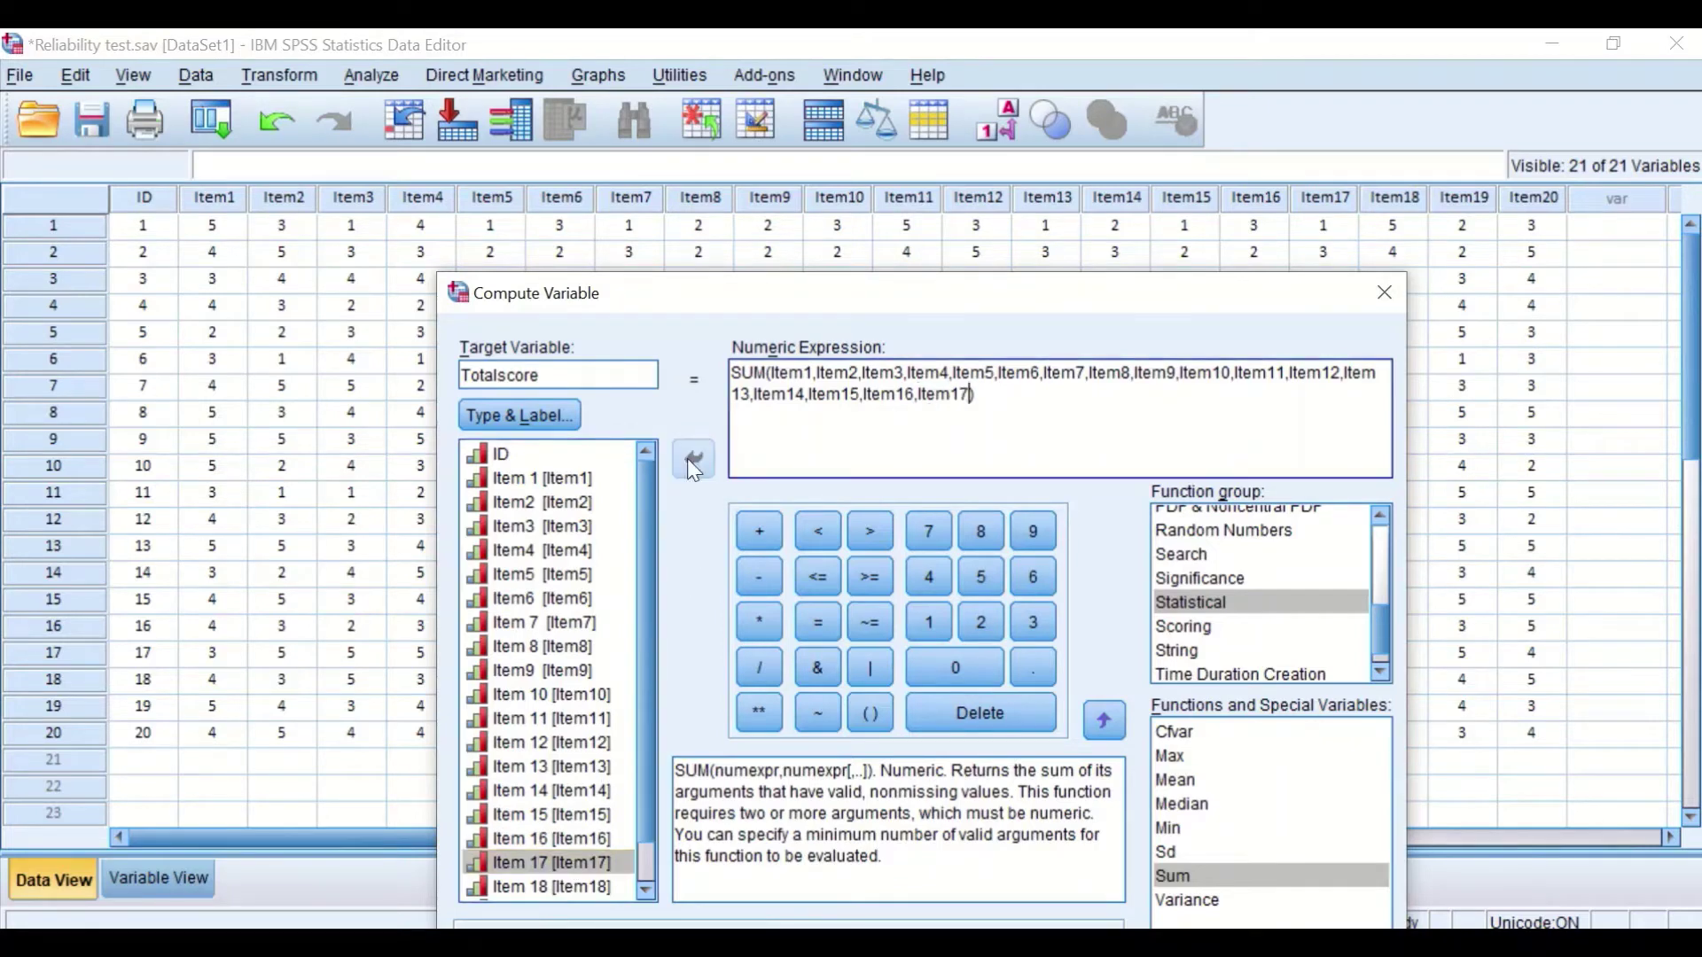
text(,)
click(580, 887)
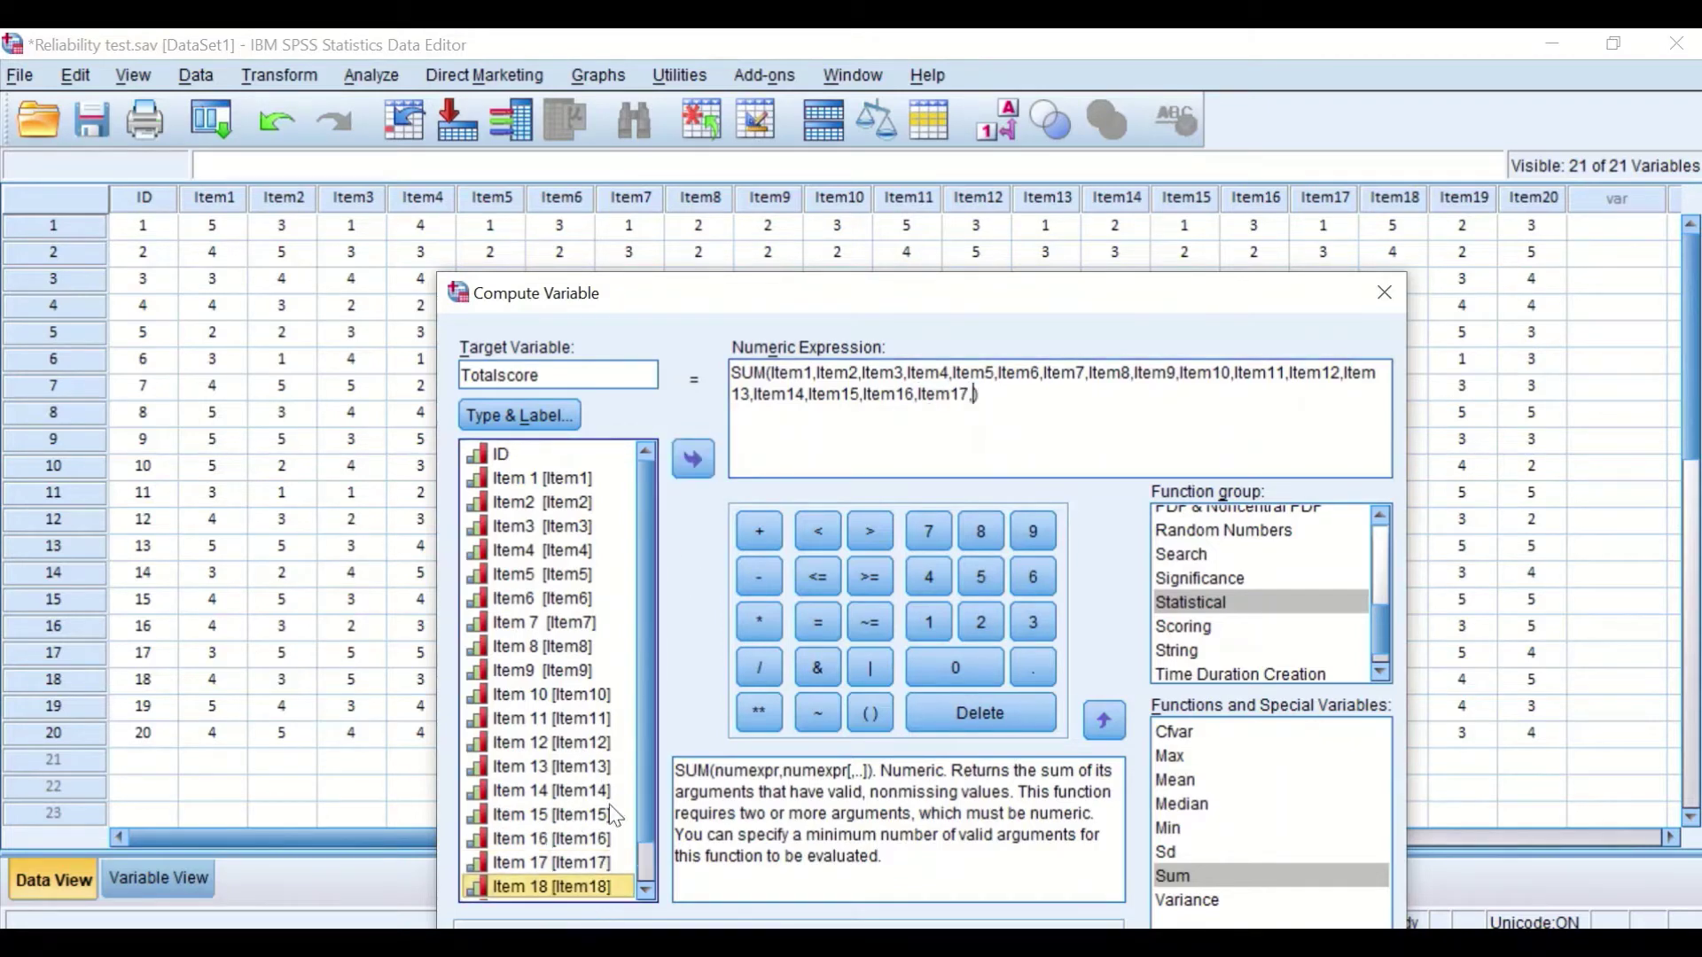
click(697, 454)
- Complete the SUM expression by adding Item19 and Item20 as its last comma-separated arguments
scroll(650, 539, down, 1)
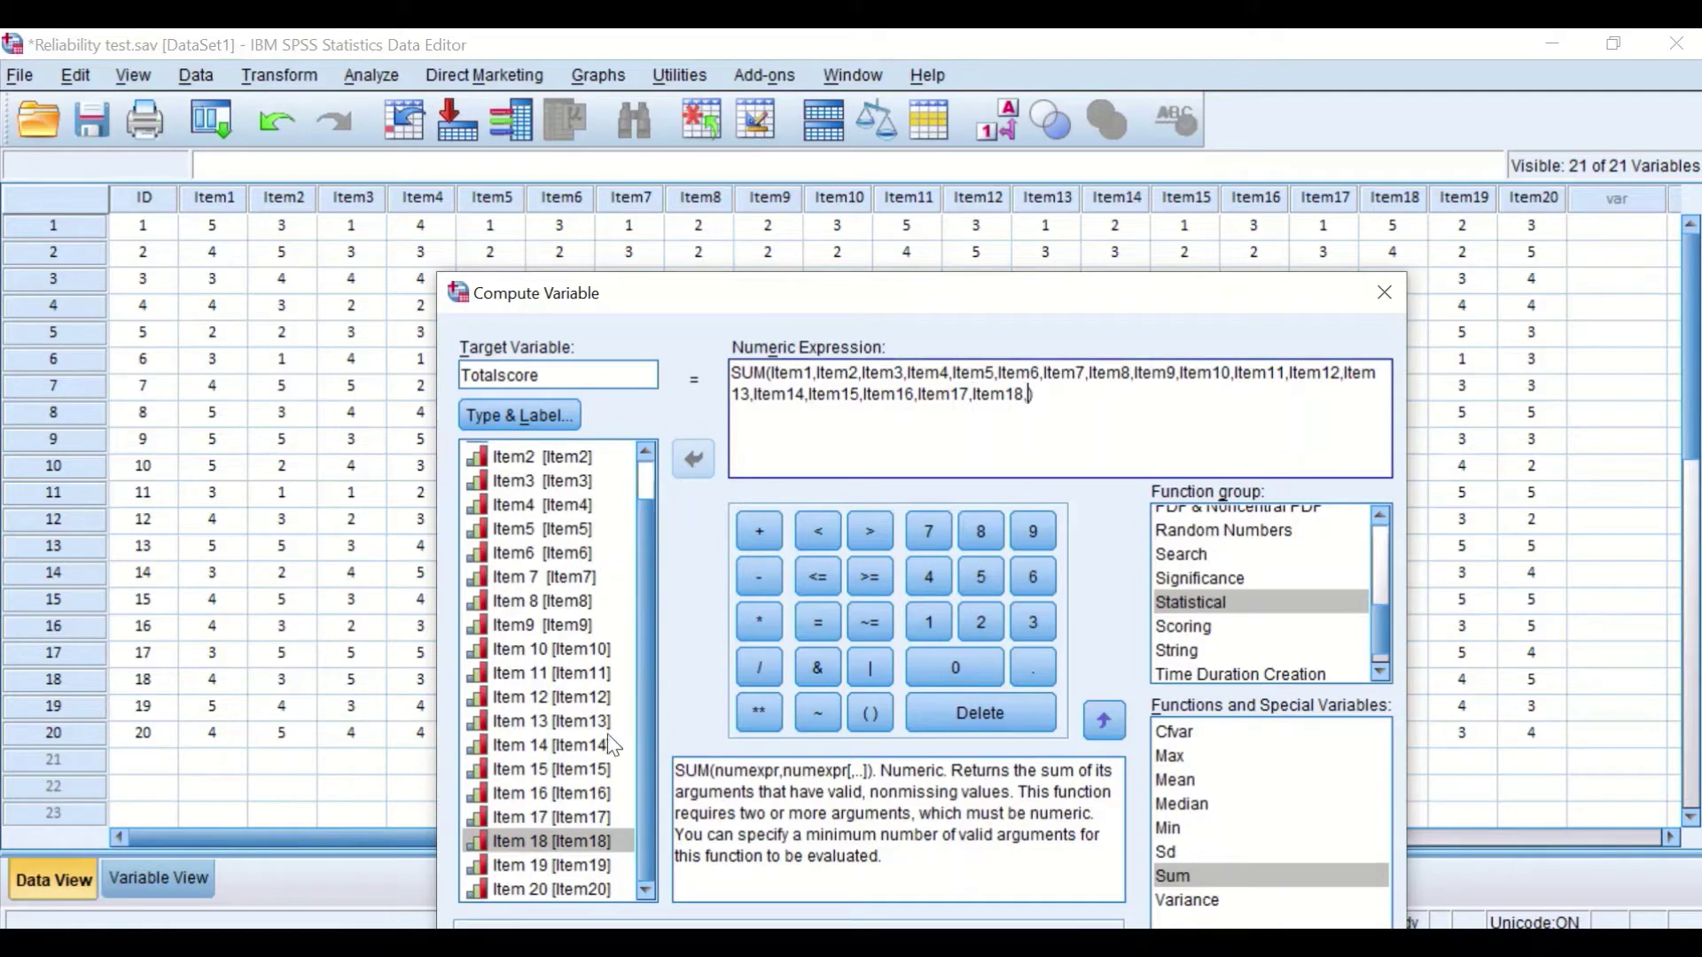
click(578, 869)
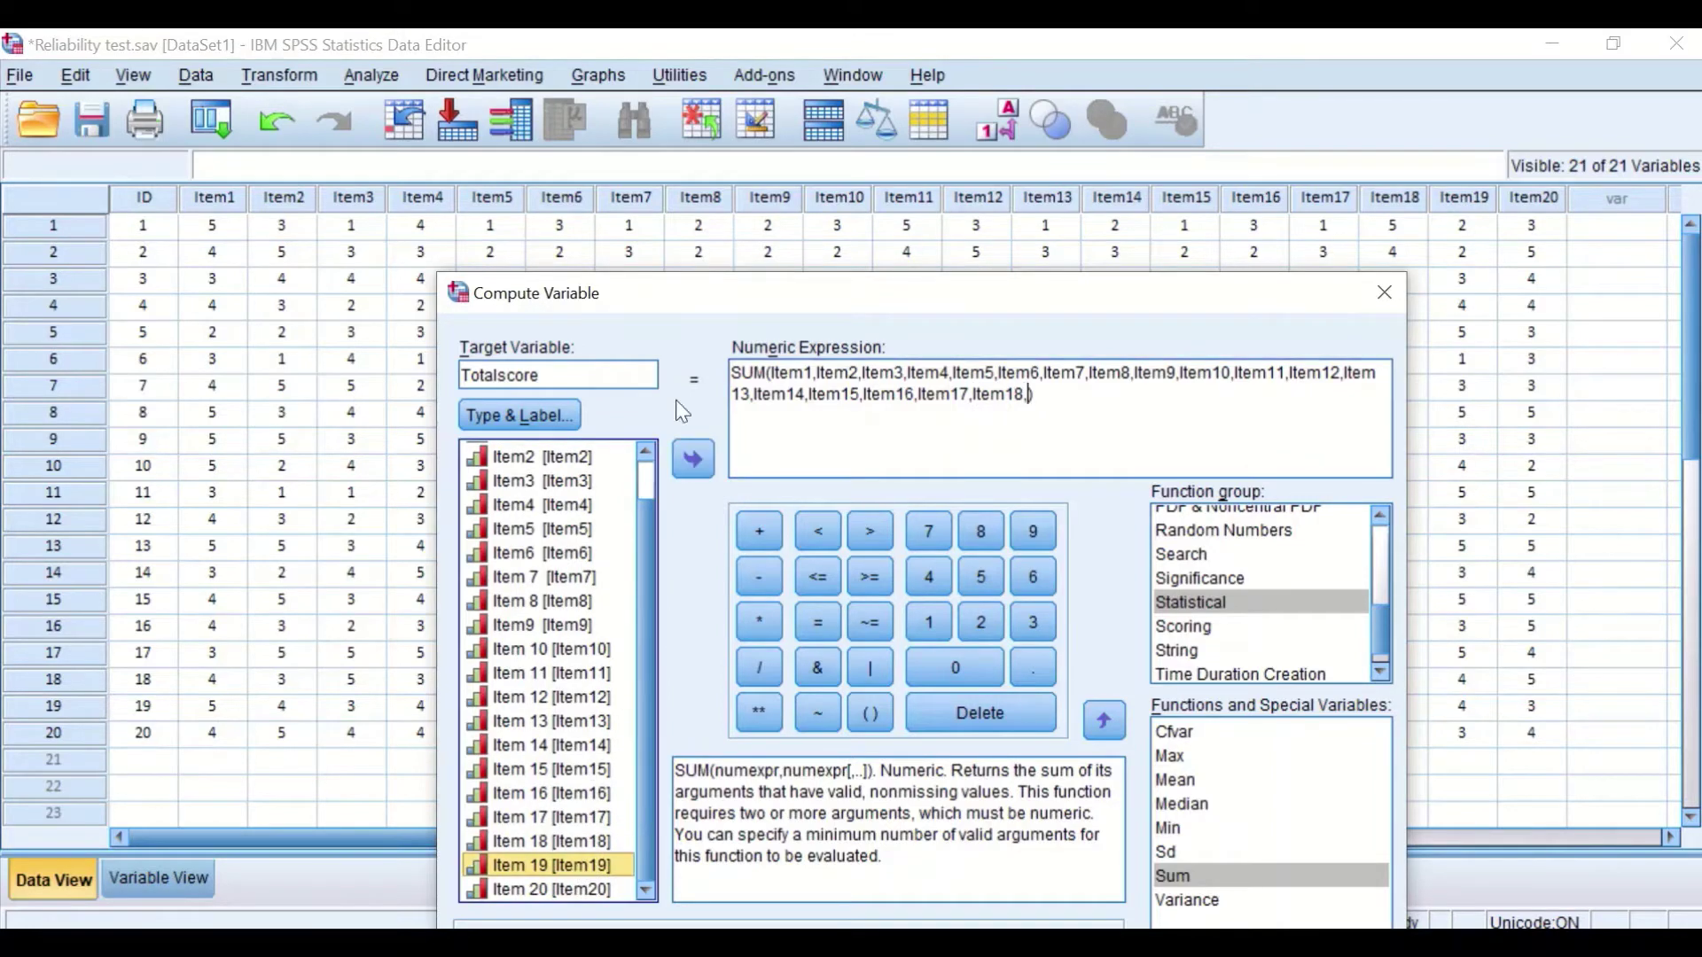
click(686, 455)
click(611, 889)
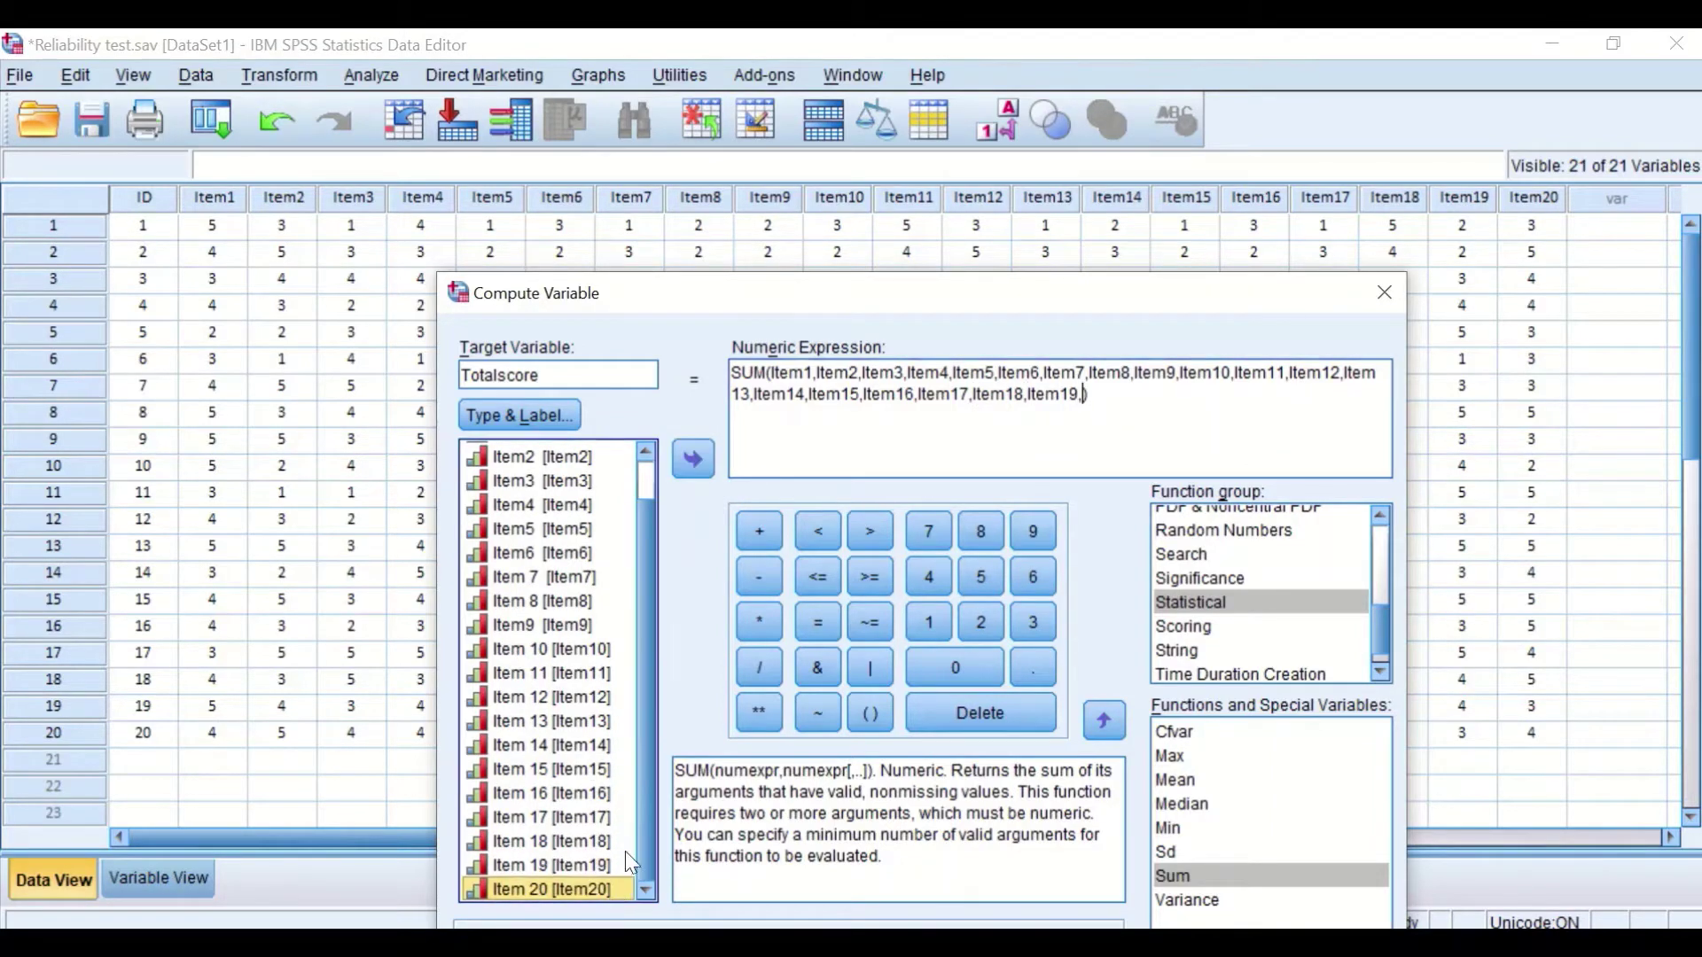
click(694, 460)
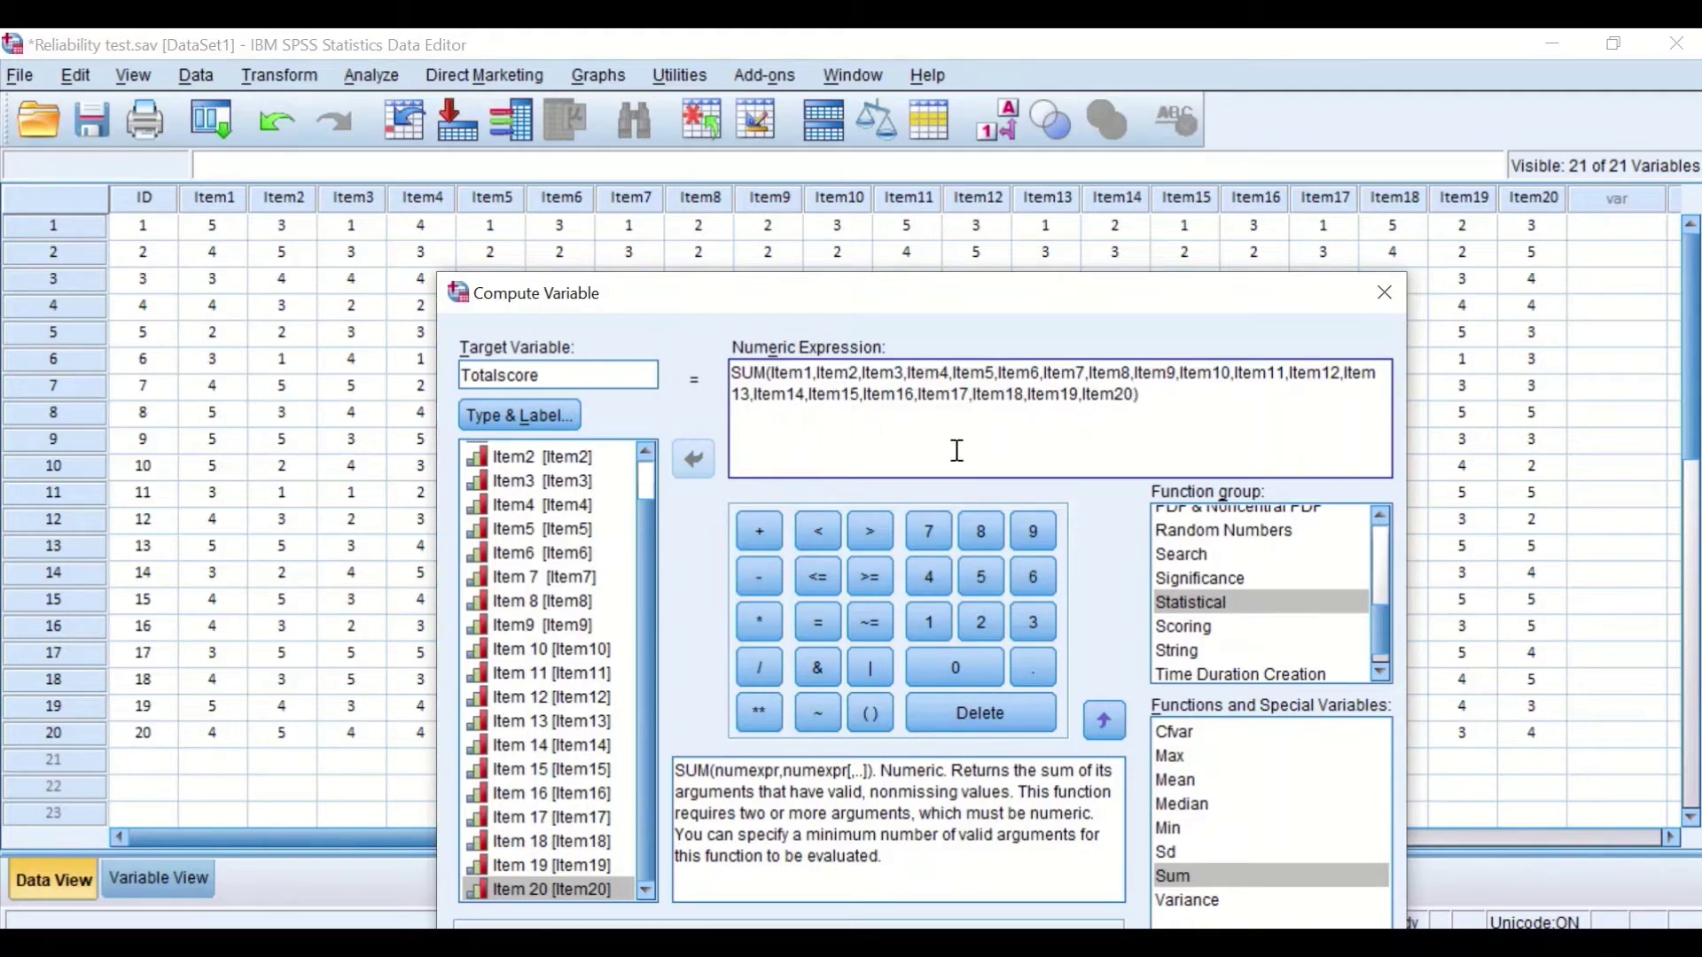
- Run the Totalscore computation and return from the output to the dataset to check the new column
drag(997, 294, 970, 166)
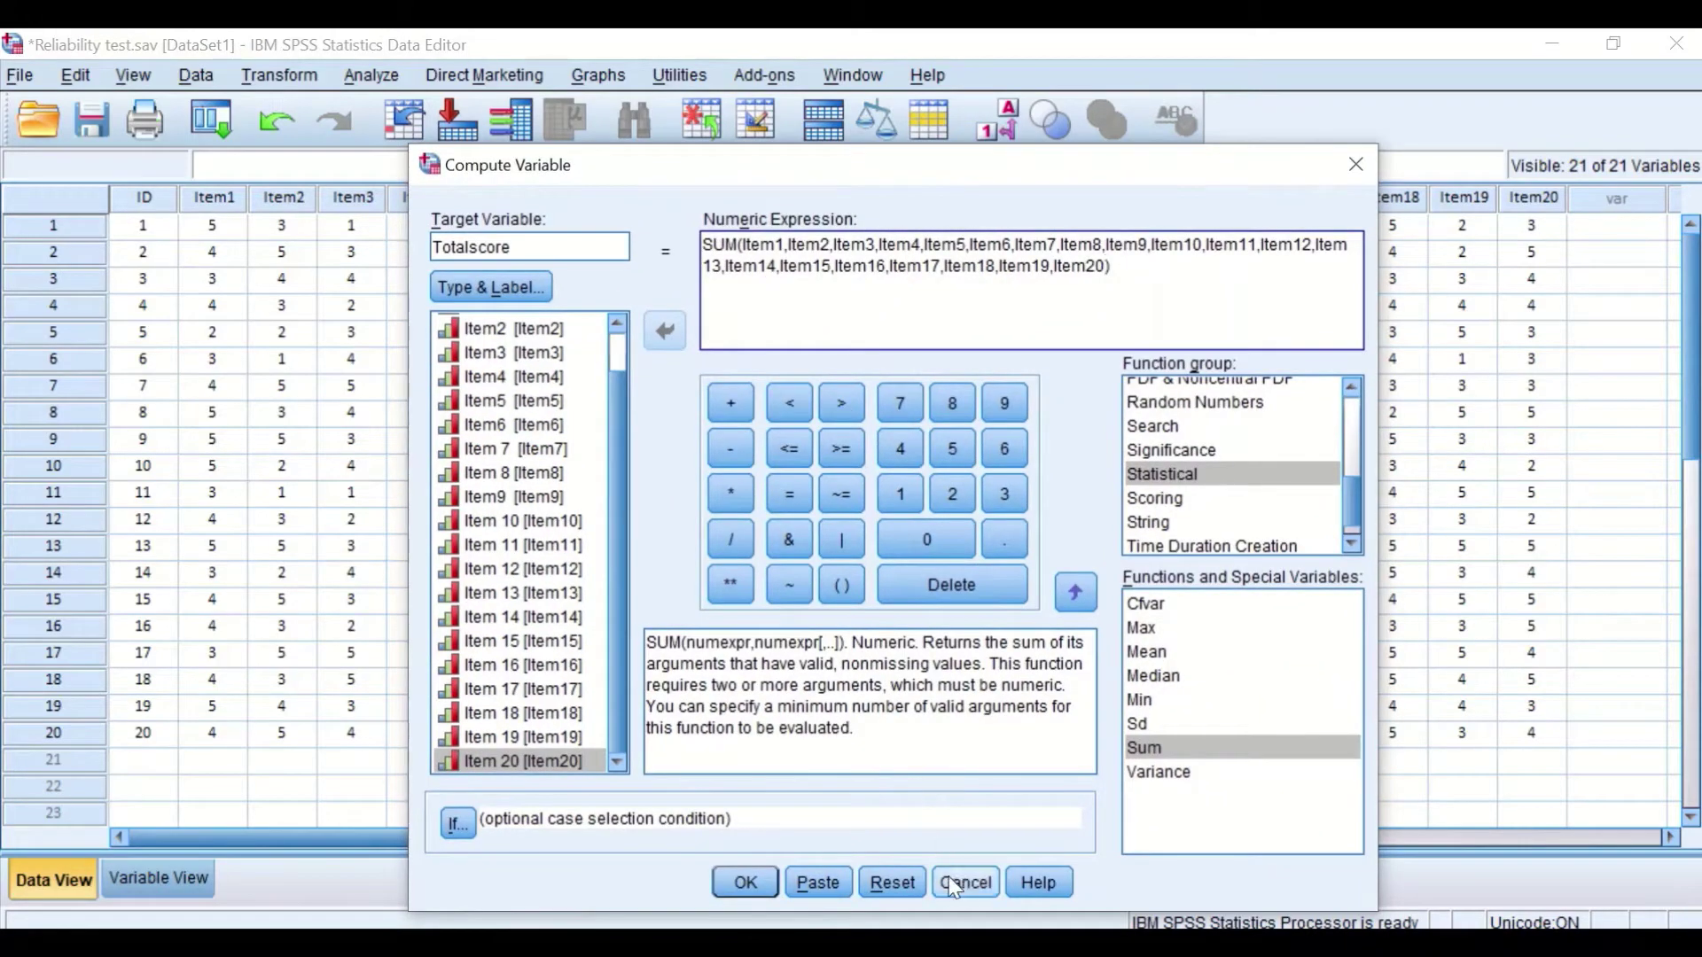
click(752, 882)
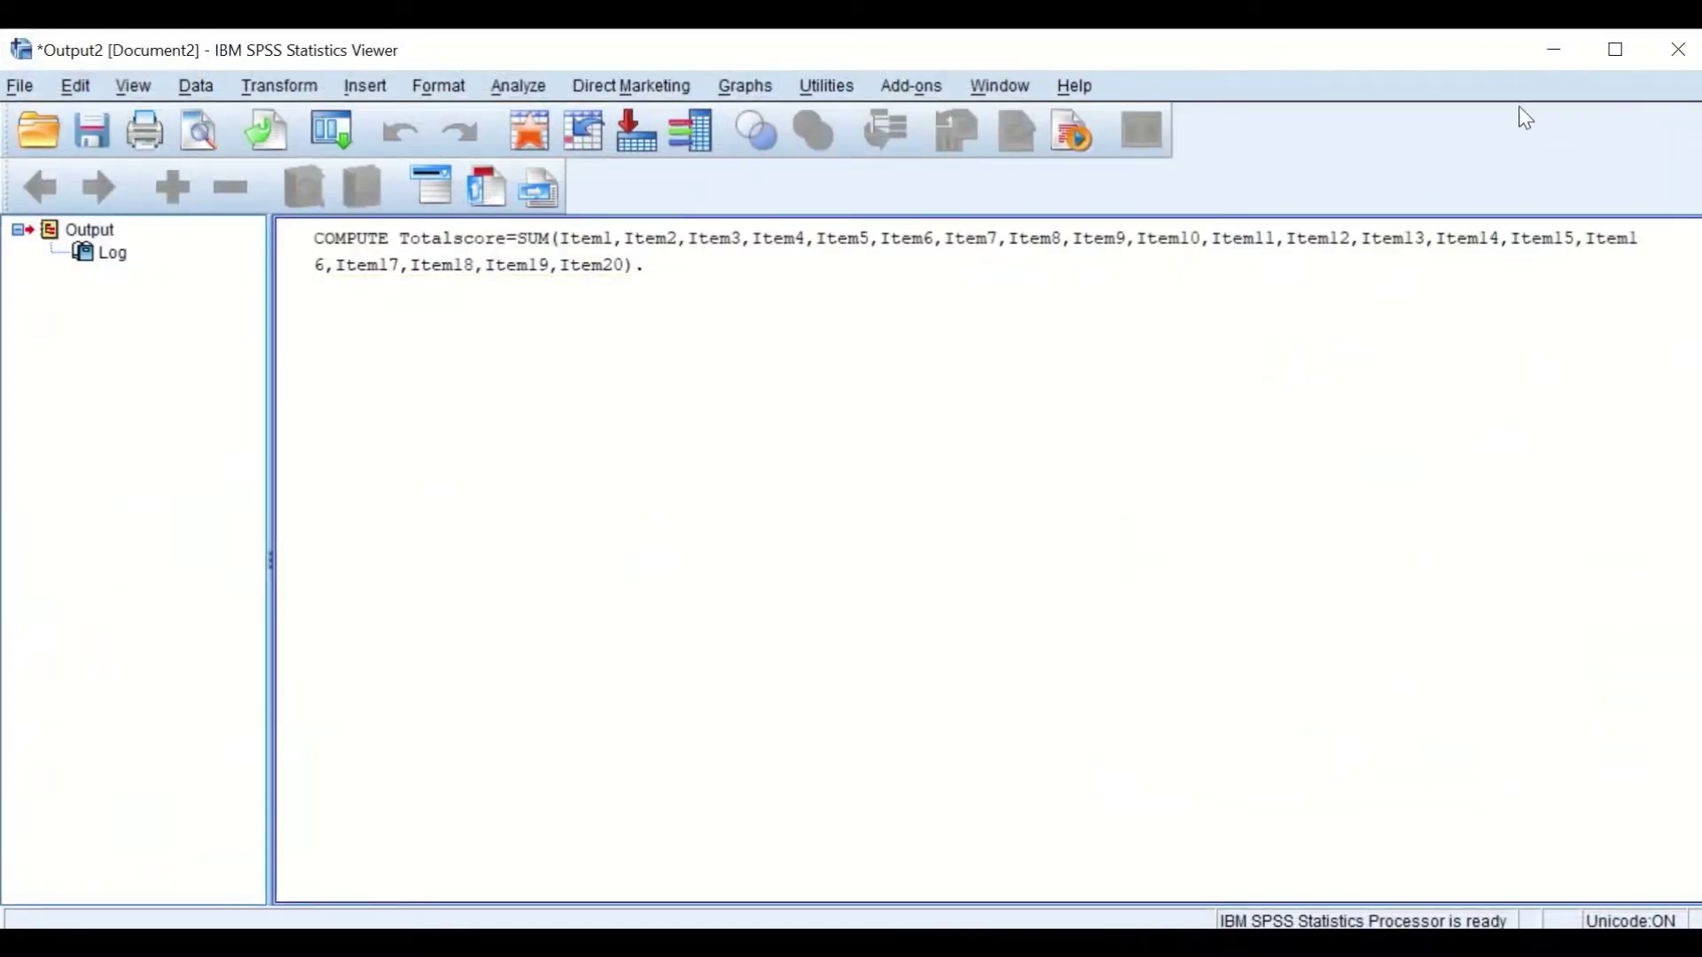
click(1553, 49)
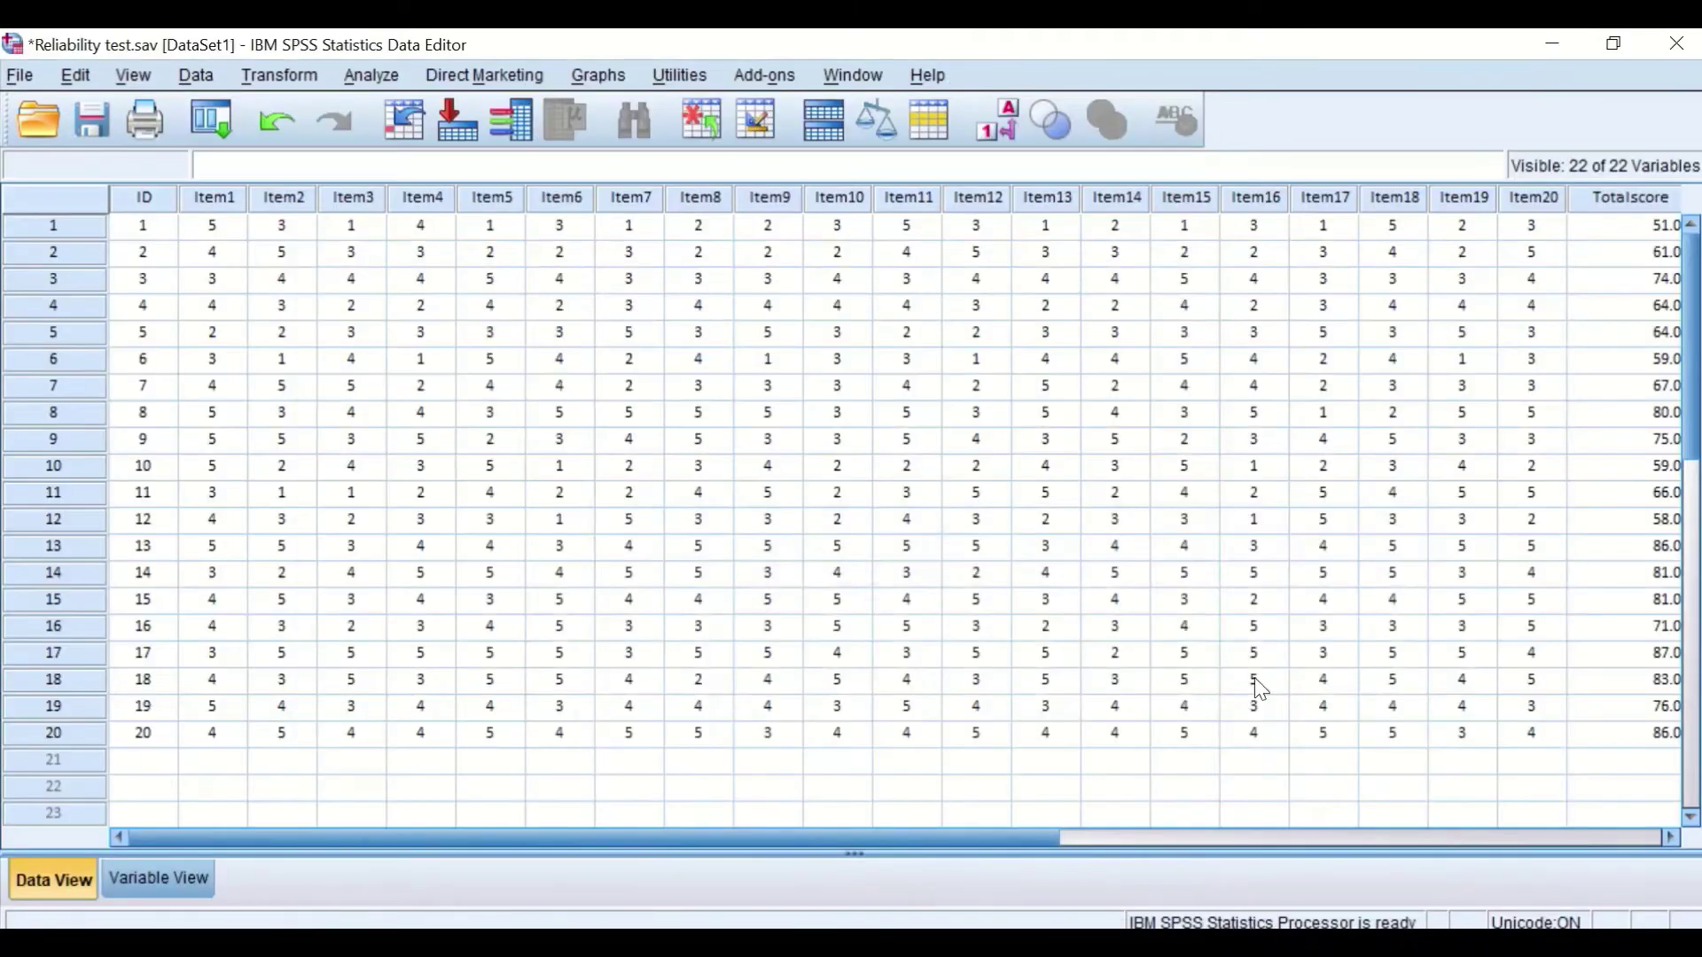
drag(969, 838, 1307, 809)
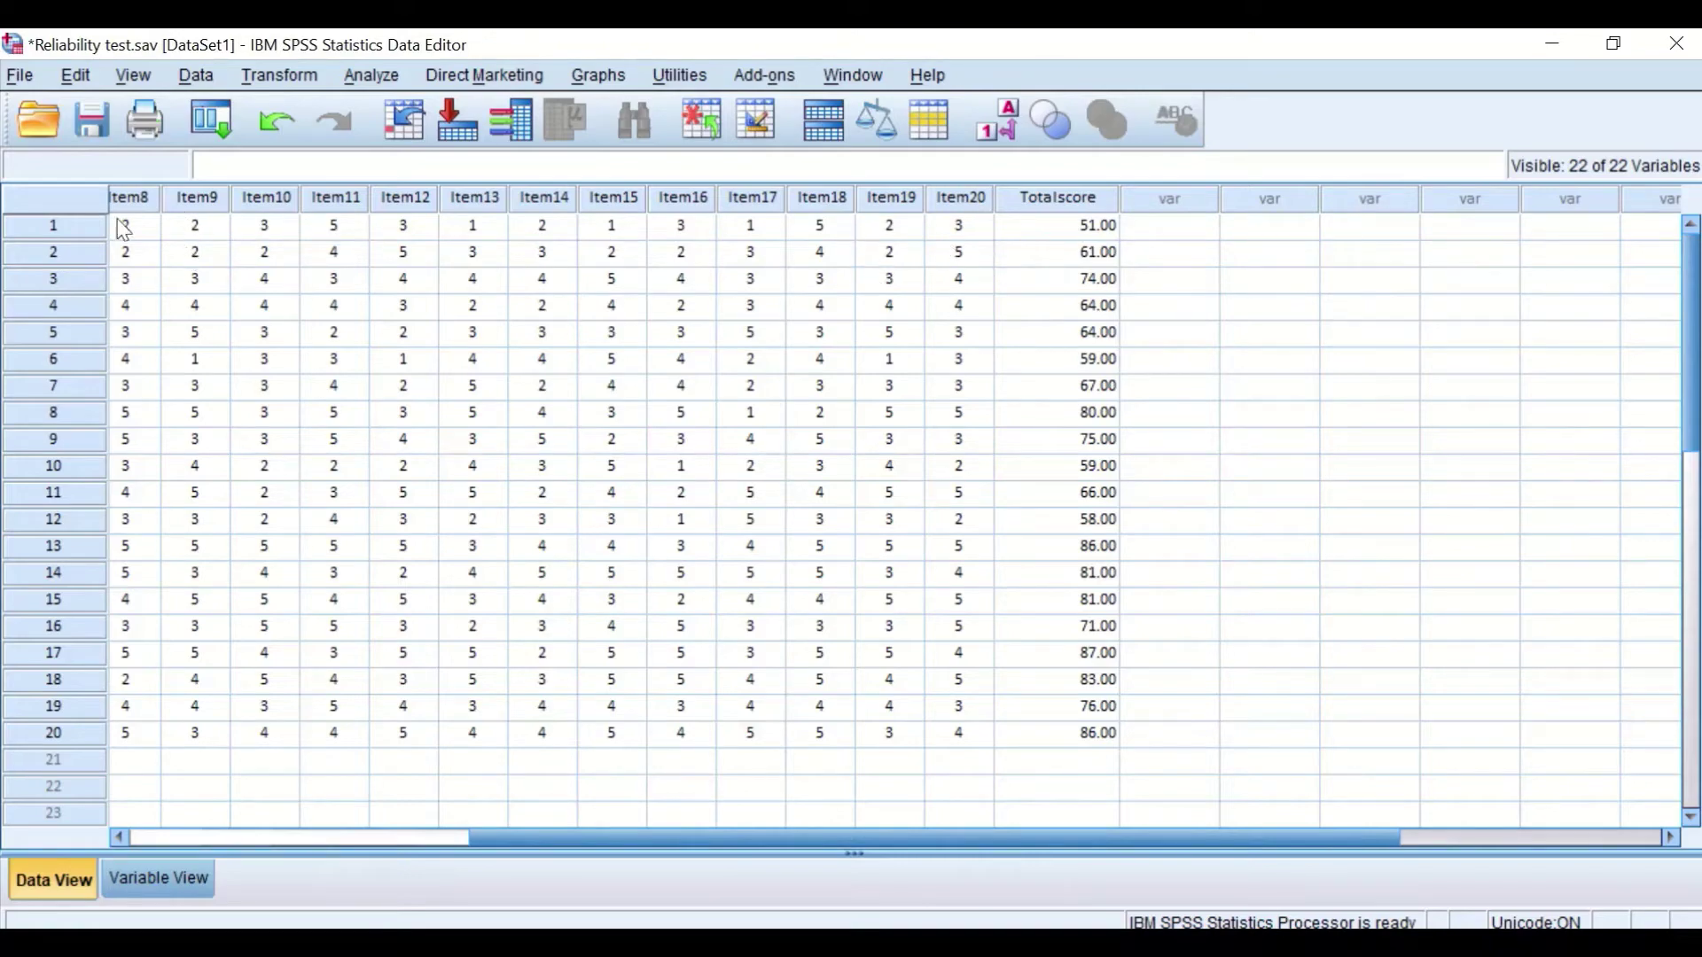
drag(1274, 837, 1257, 778)
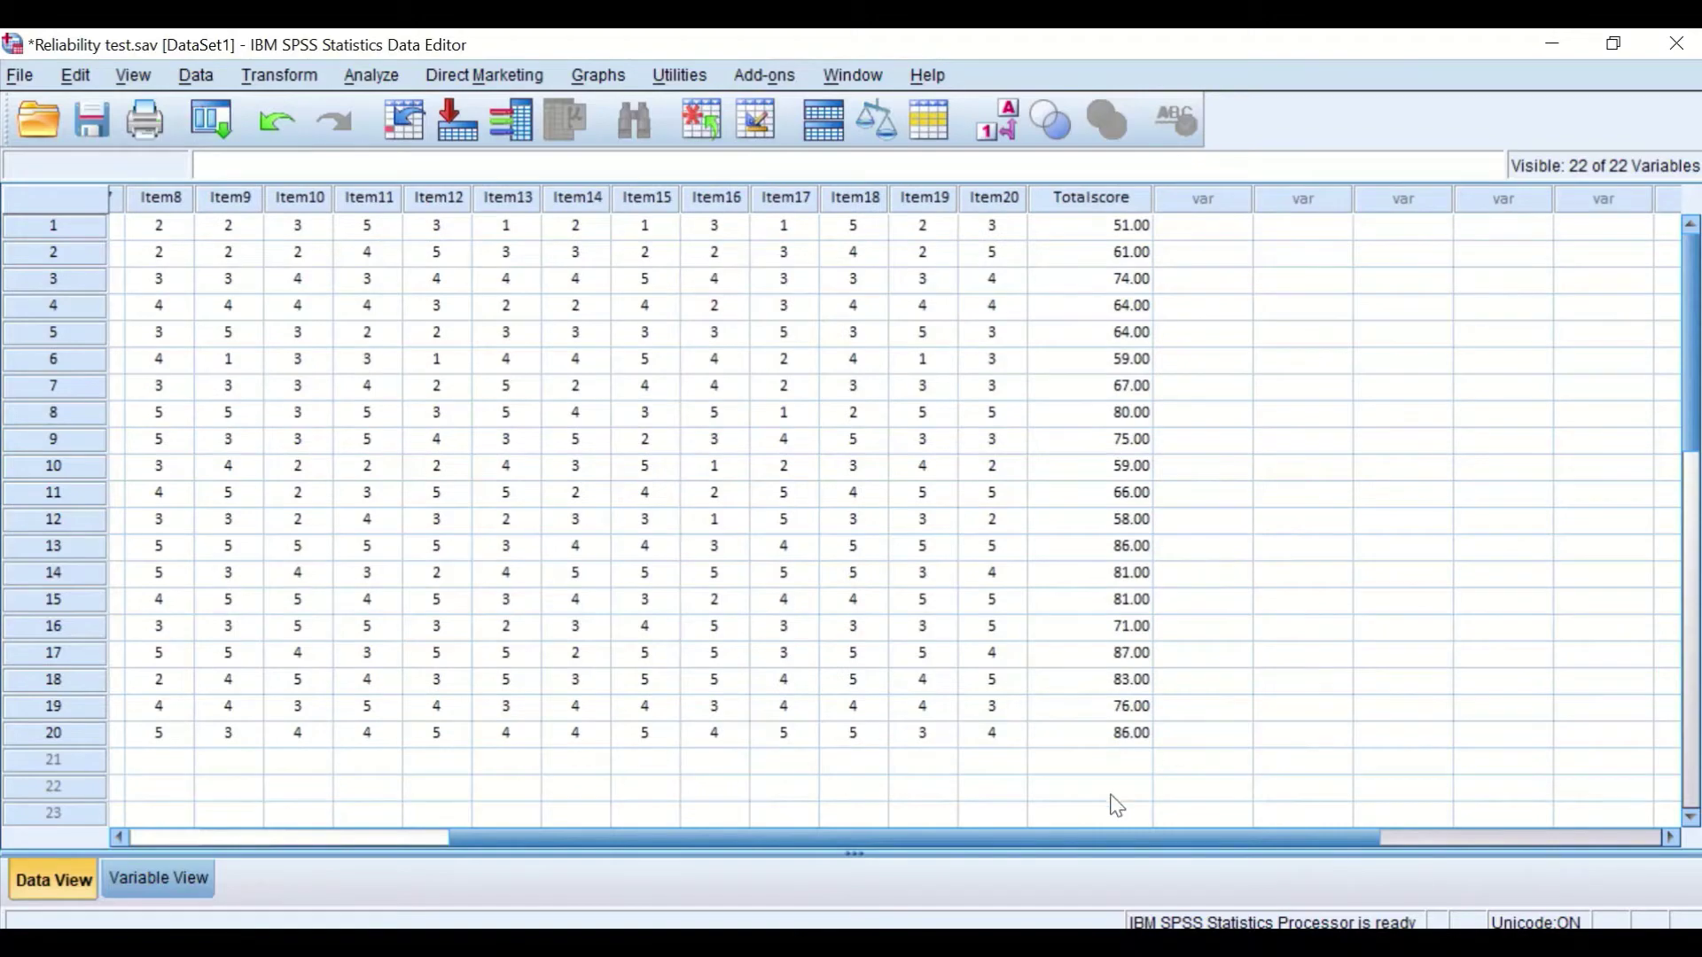
drag(1131, 831, 1075, 828)
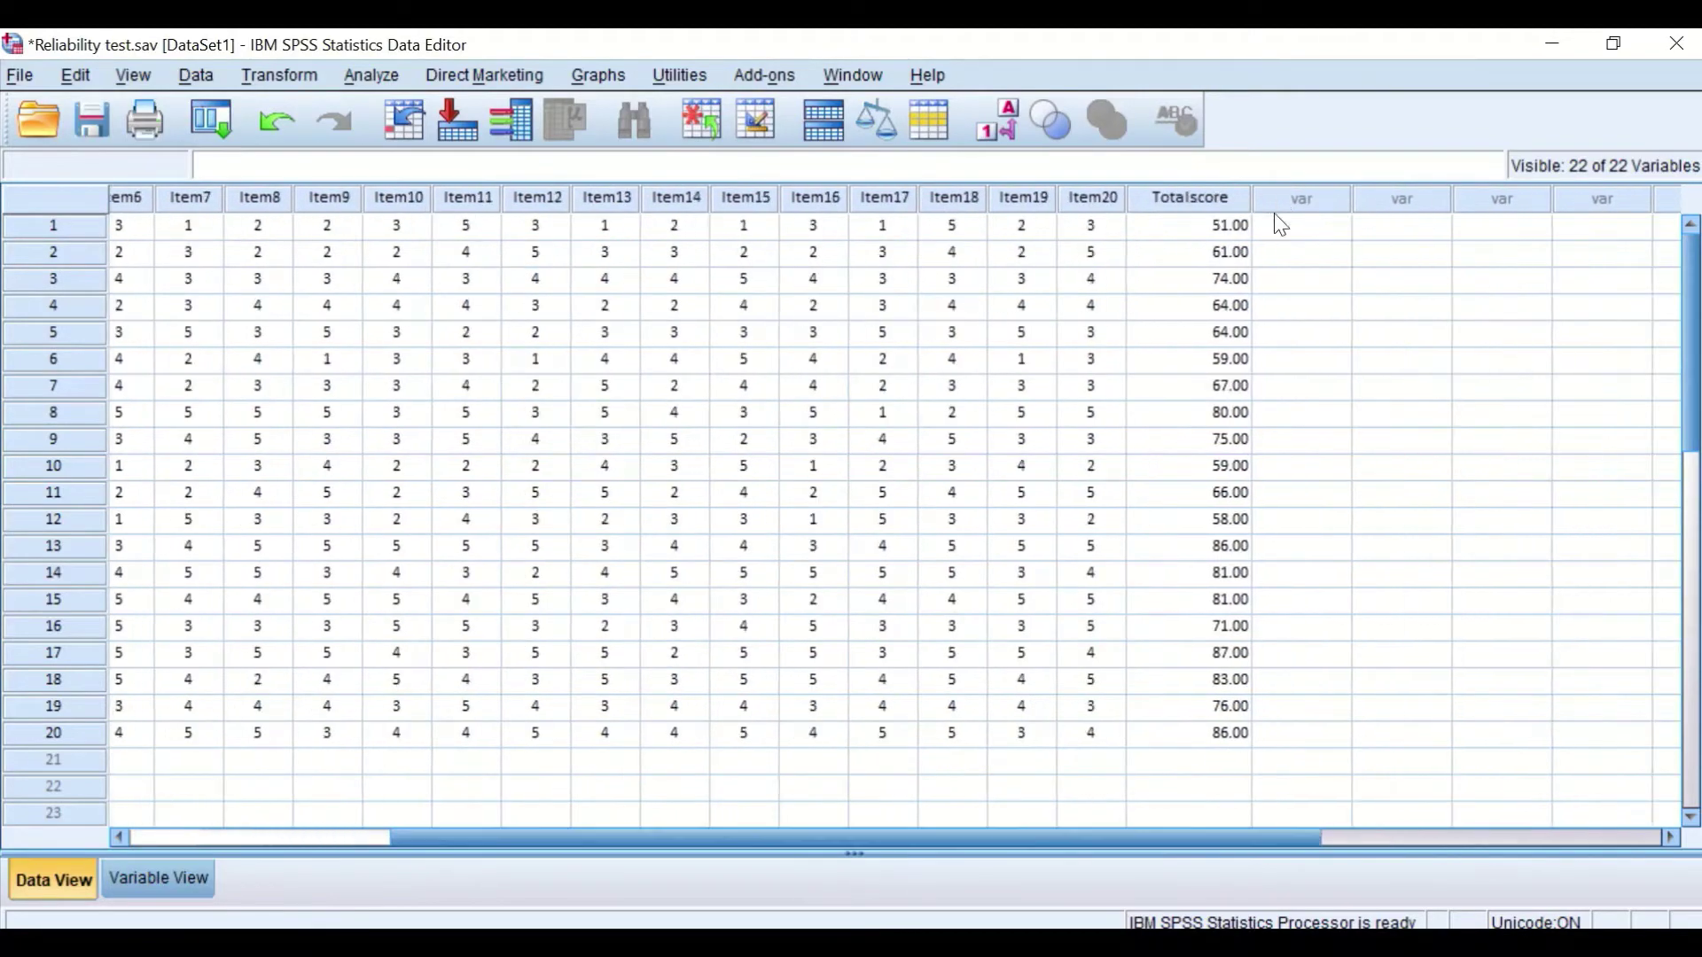
- Format the Totalscore variable with a column width of 6, Center alignment and 0 decimals
click(167, 878)
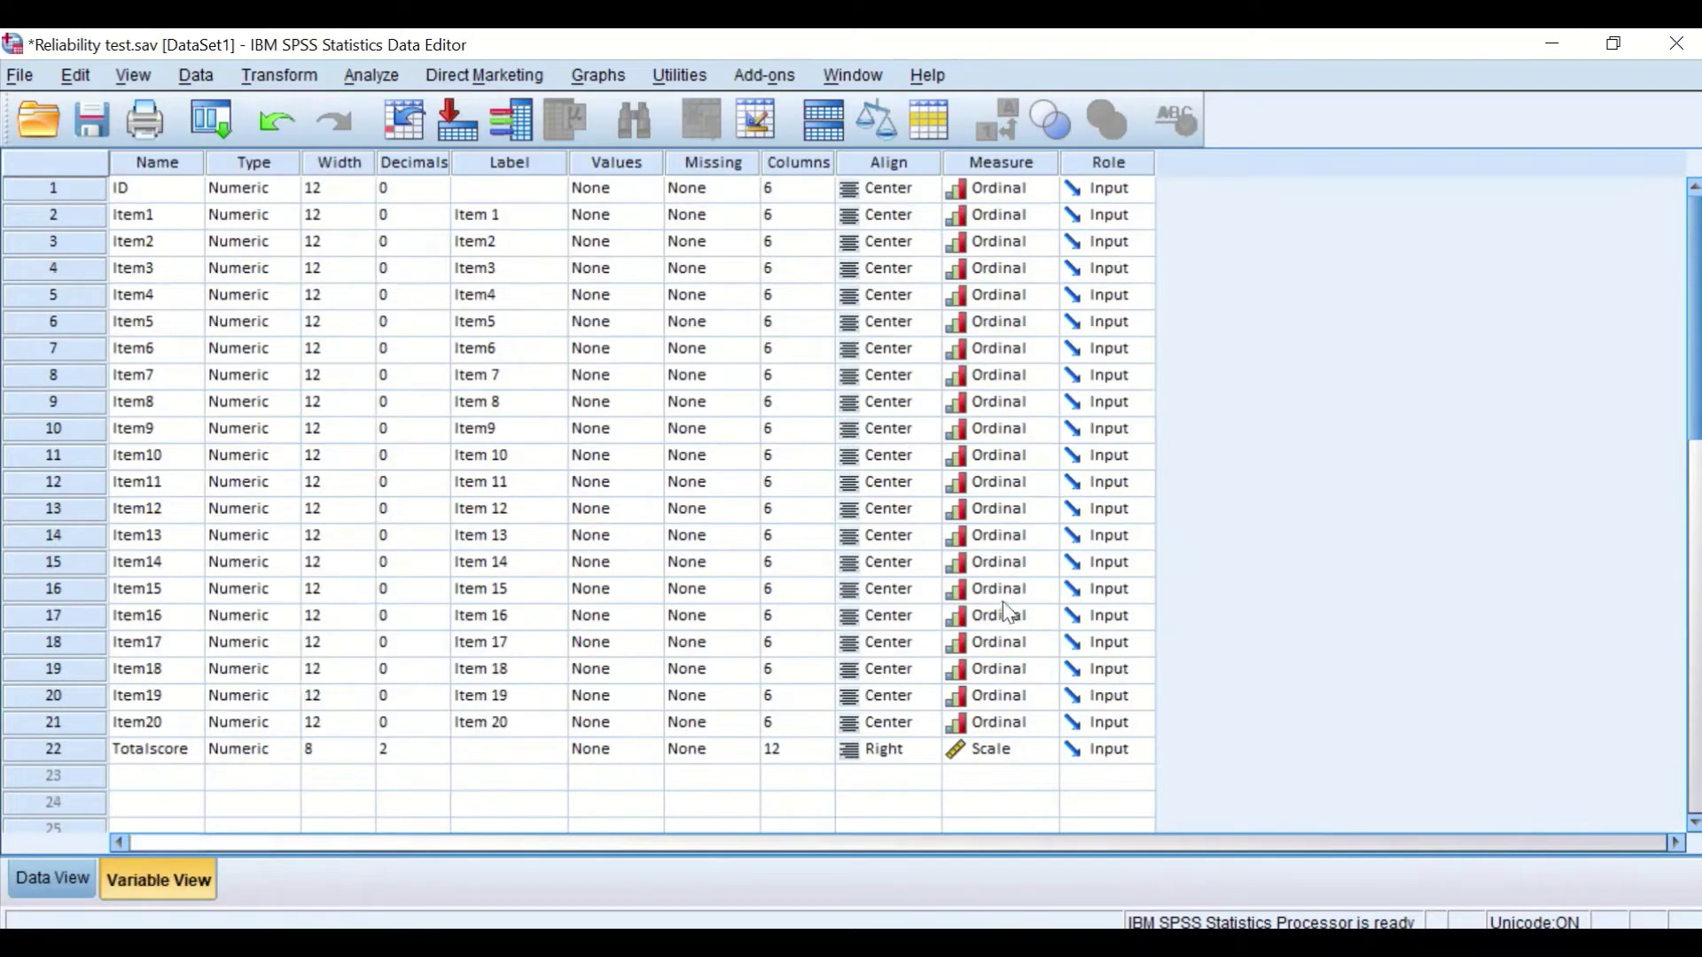
click(794, 752)
click(823, 757)
click(822, 757)
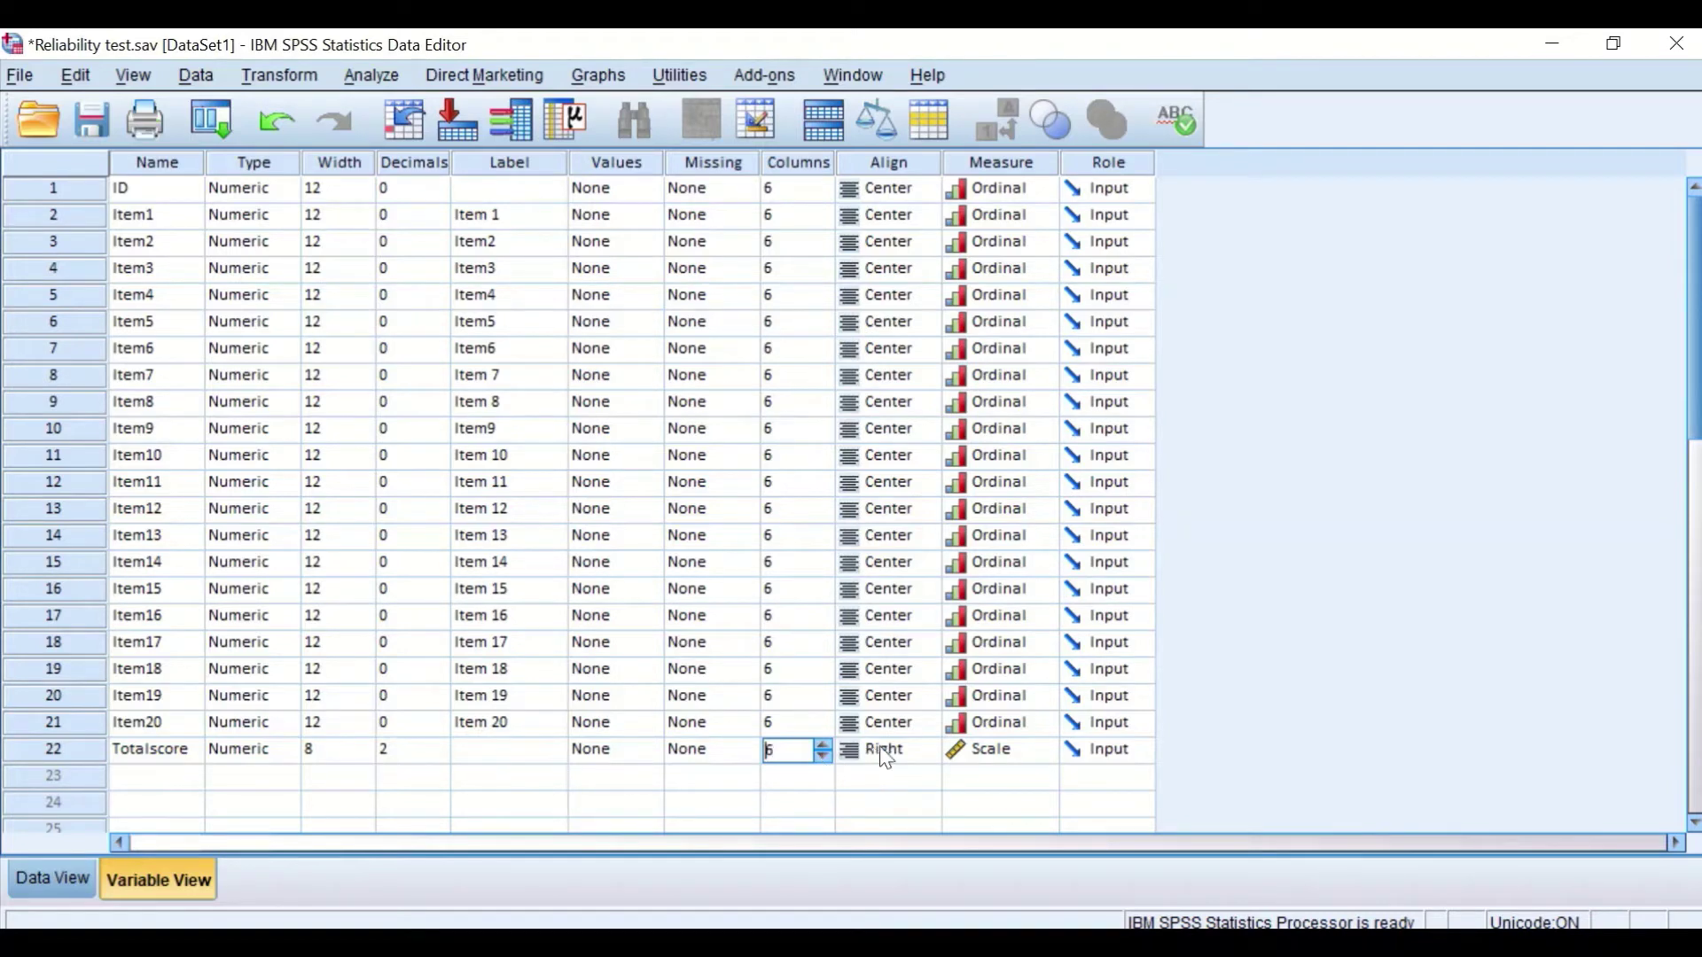
click(885, 752)
click(890, 821)
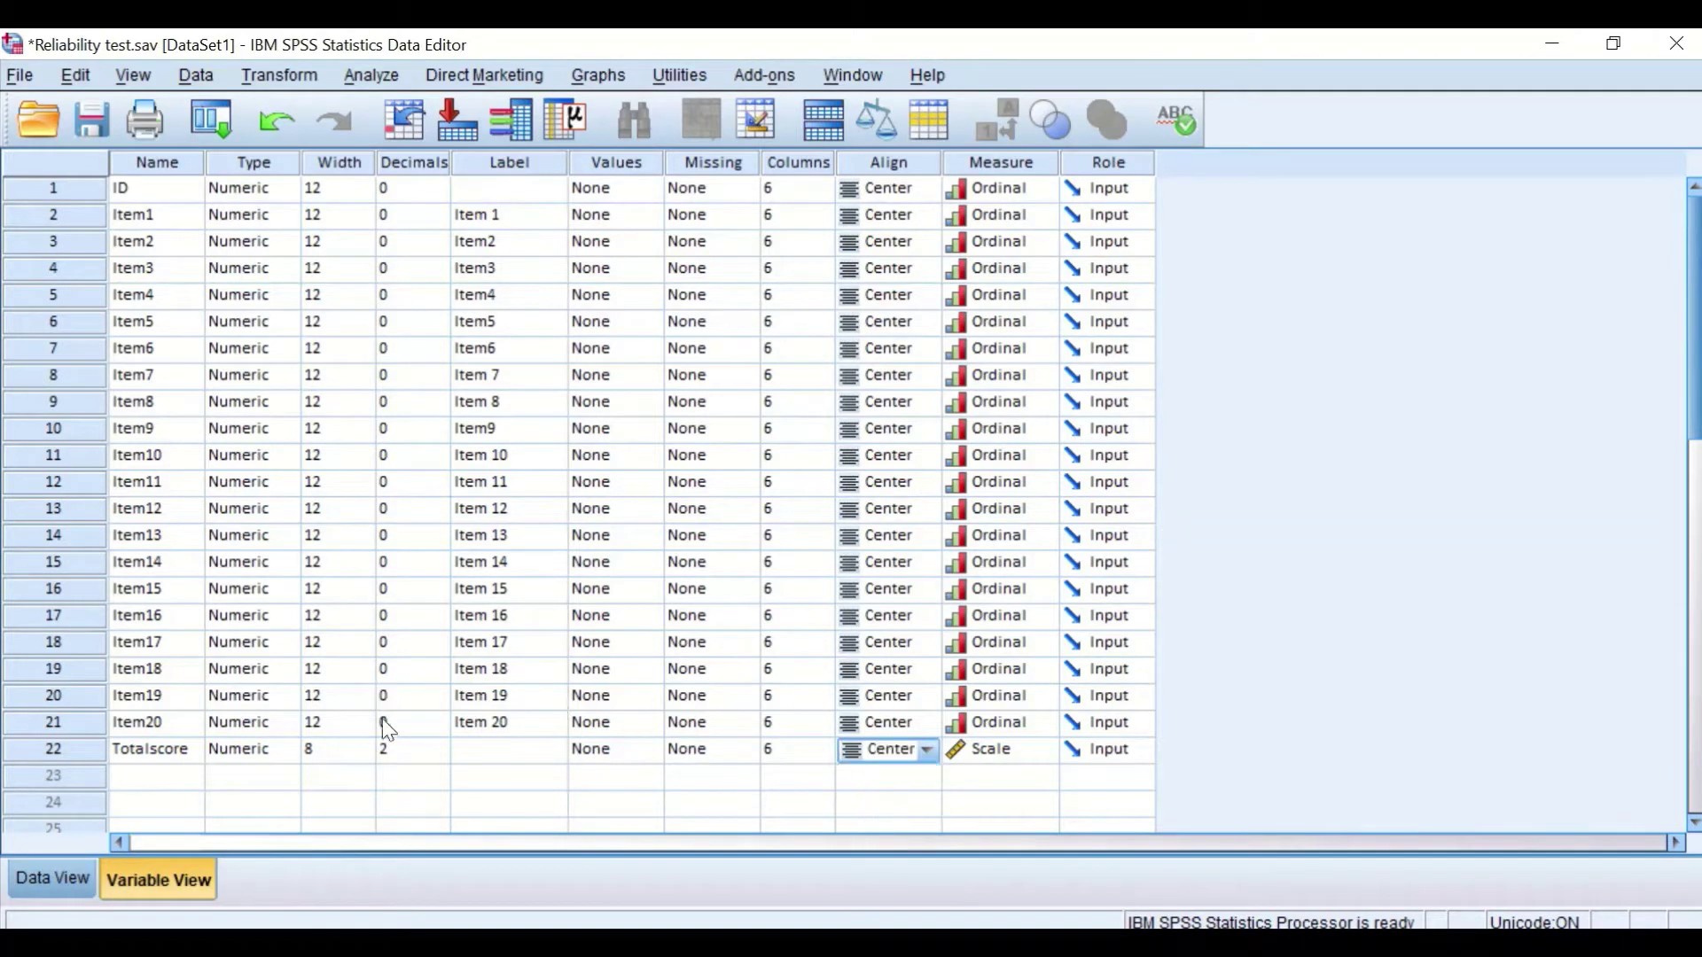
click(433, 755)
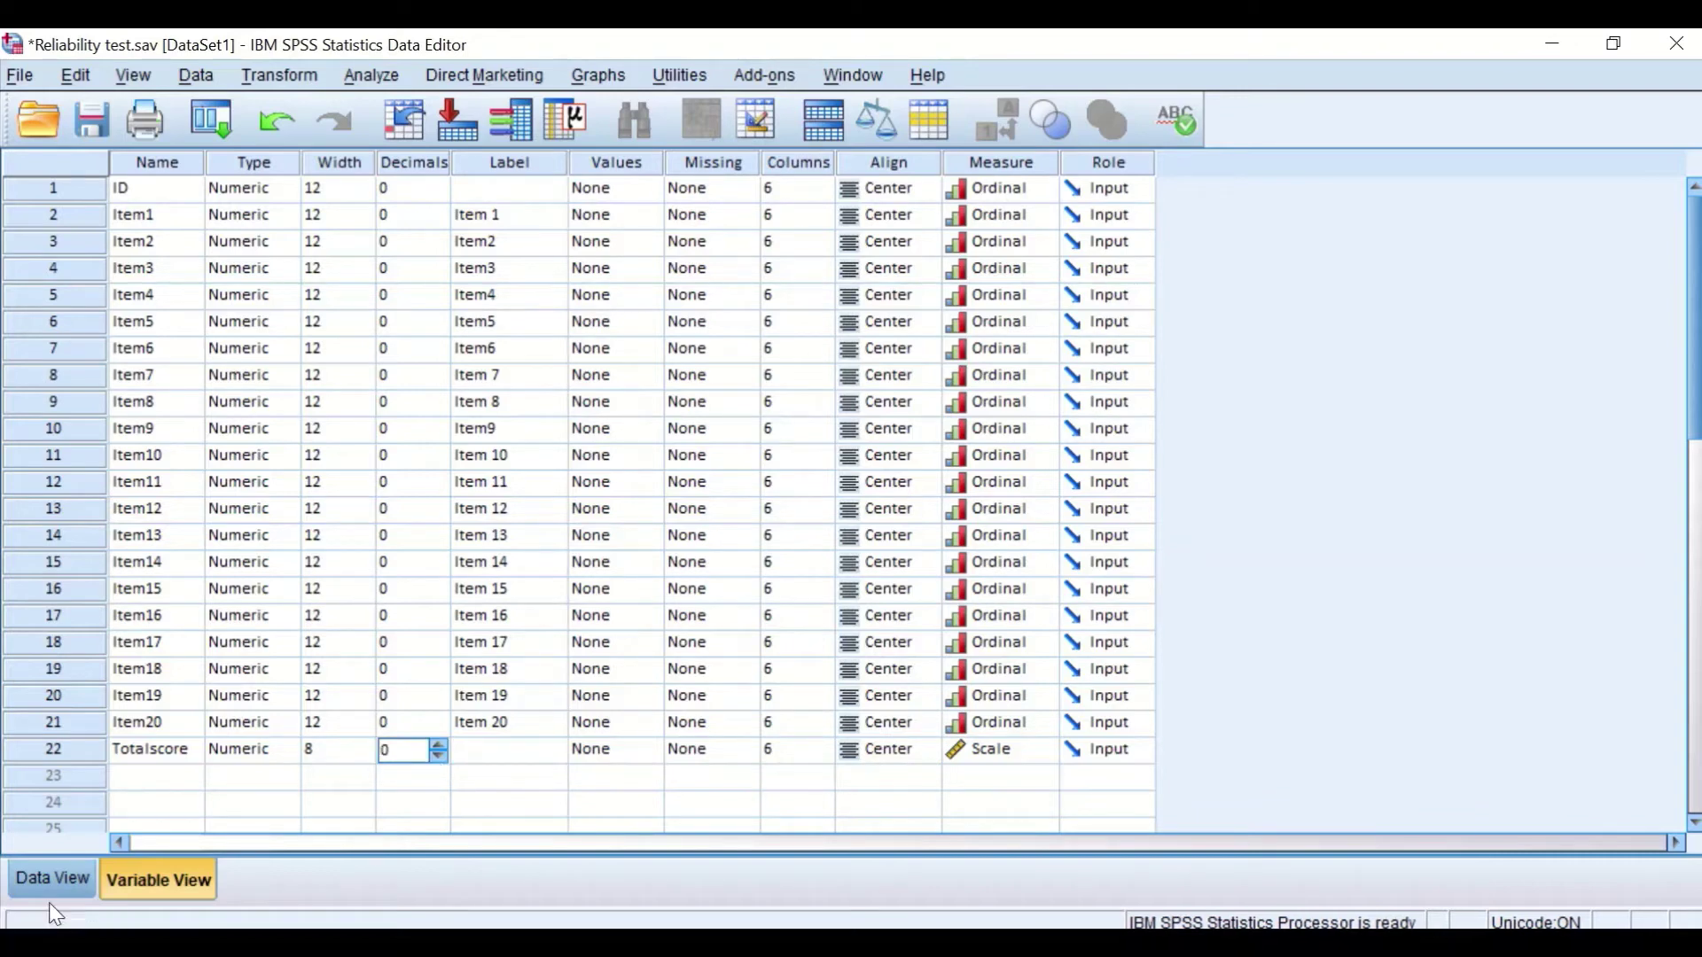
click(36, 881)
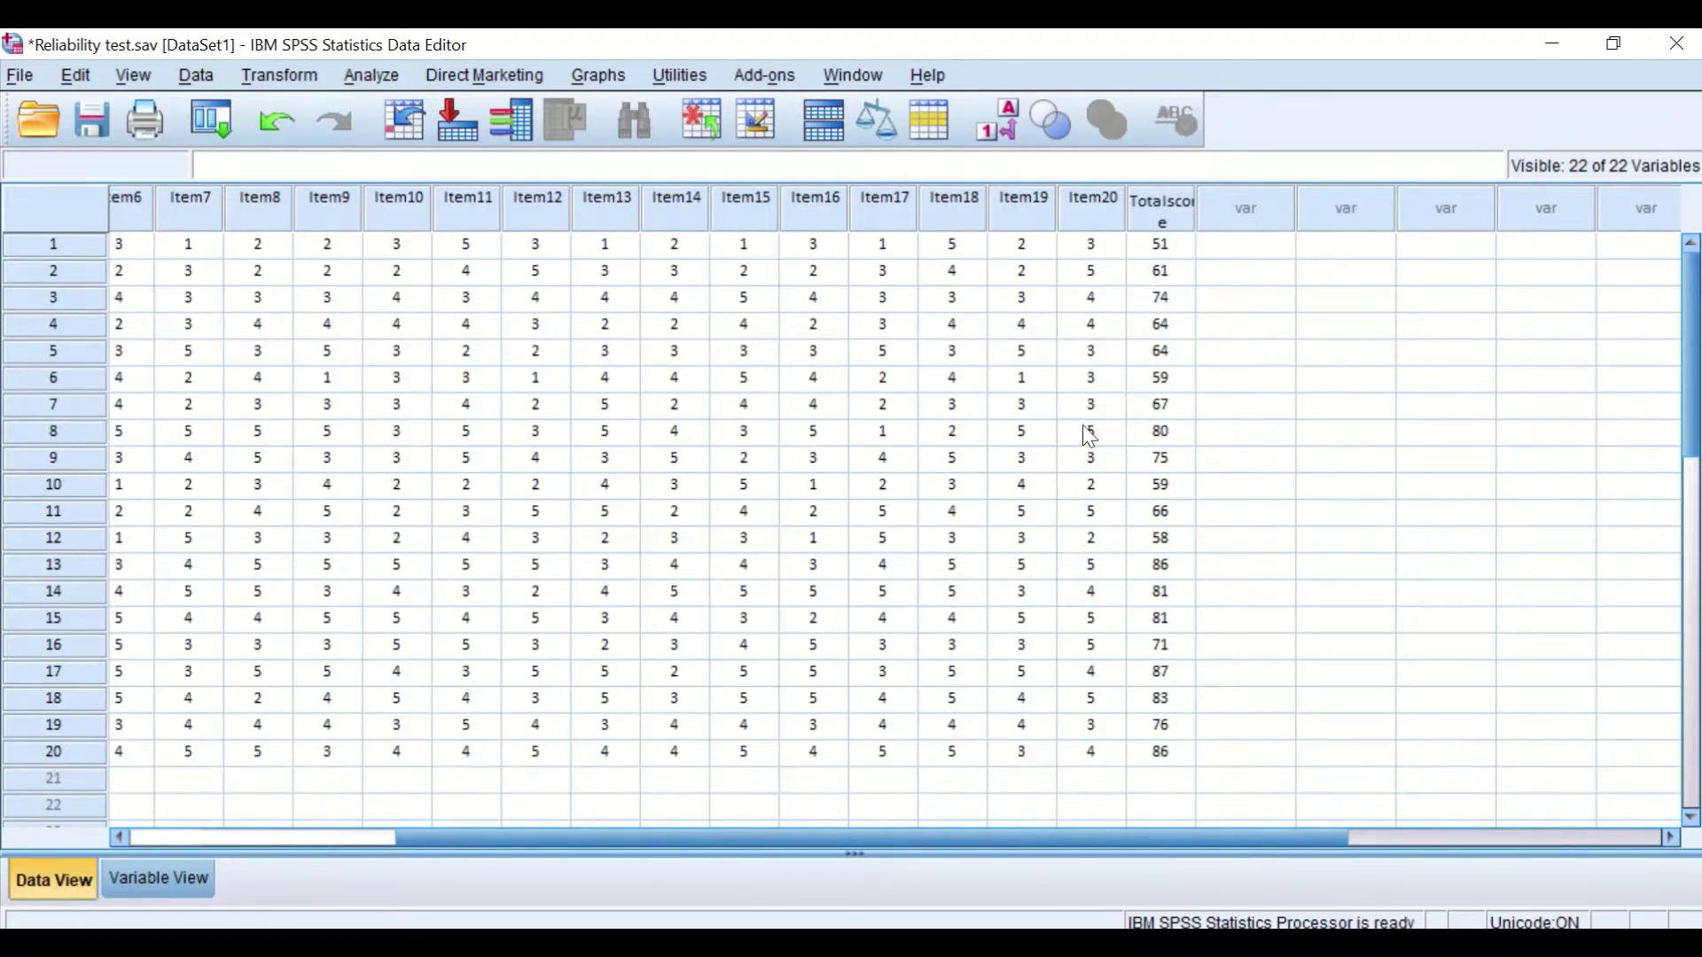
scroll(1087, 426, down, 1)
scroll(1089, 433, up, 1)
drag(433, 839, 169, 833)
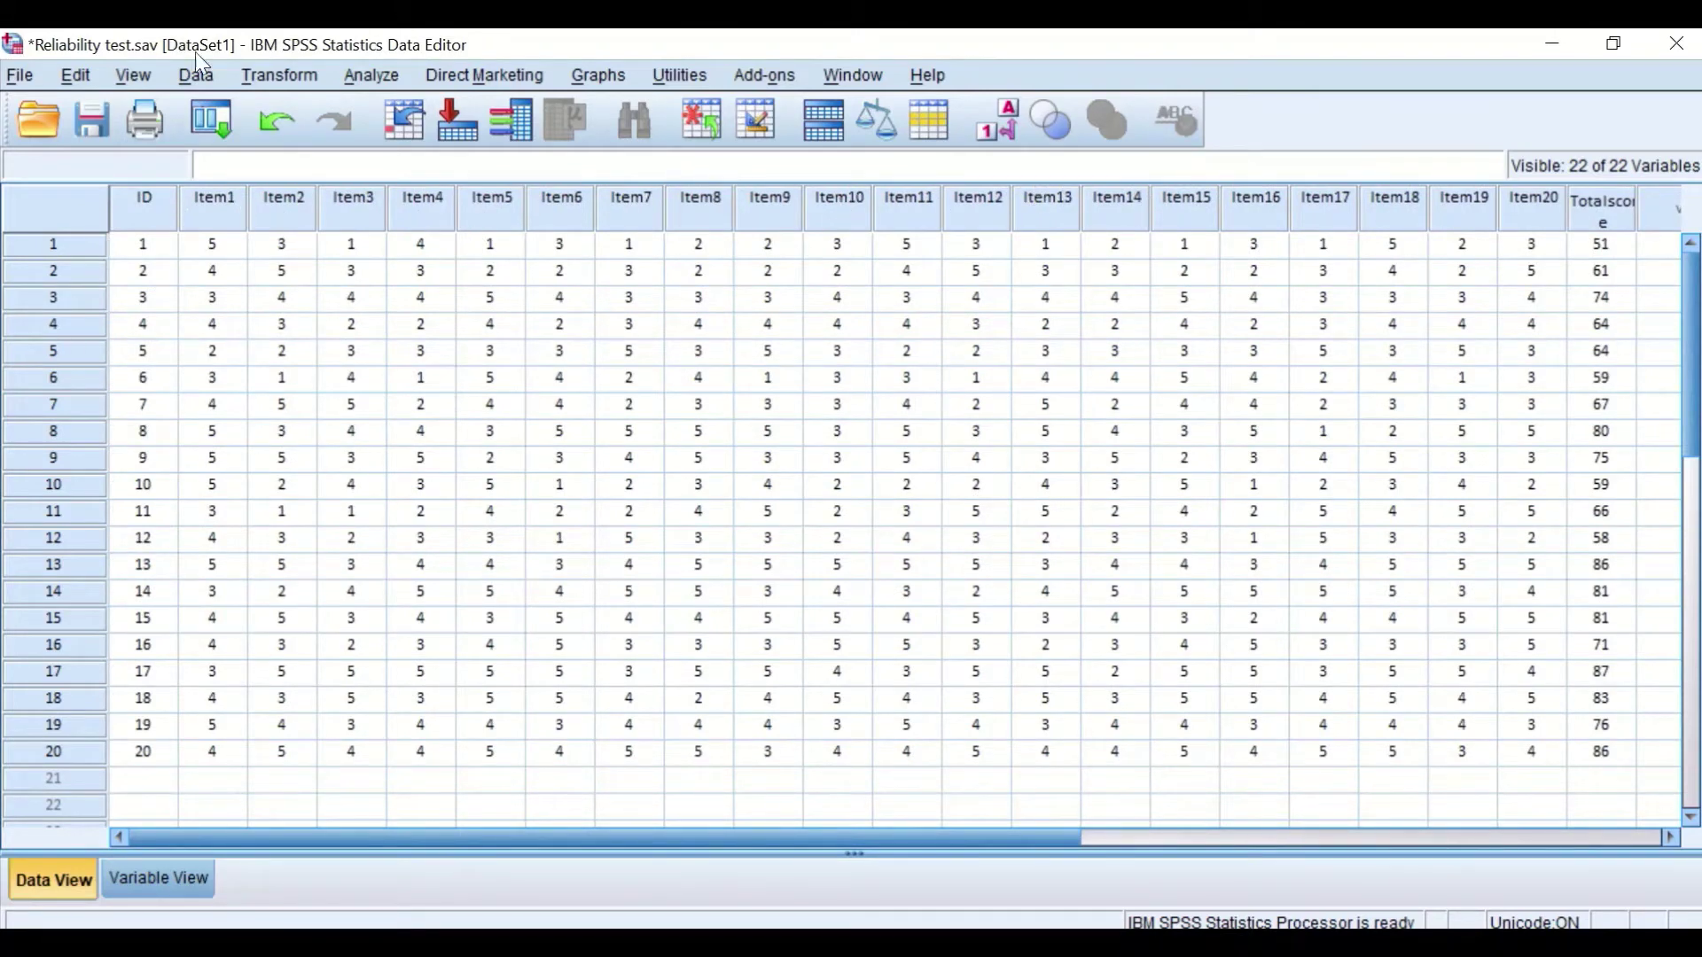
- Set up a Transpose of the dataset with Item1 through Item20 and Totalscore as the variables, leaving out ID
click(193, 78)
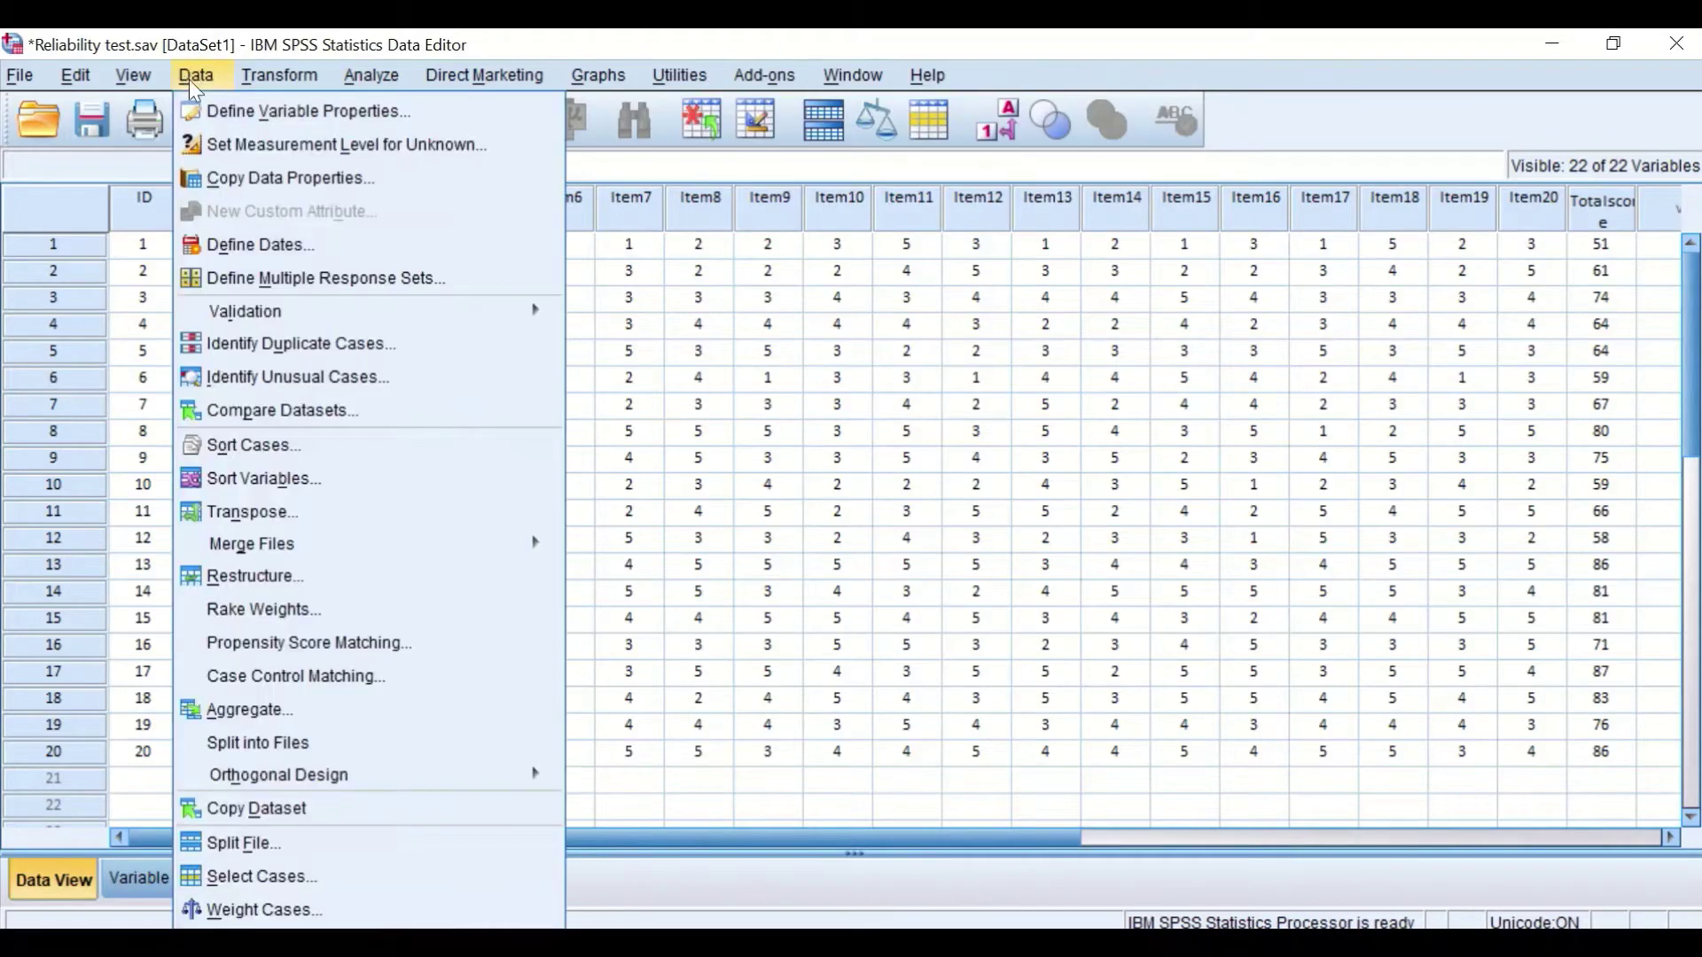
click(262, 513)
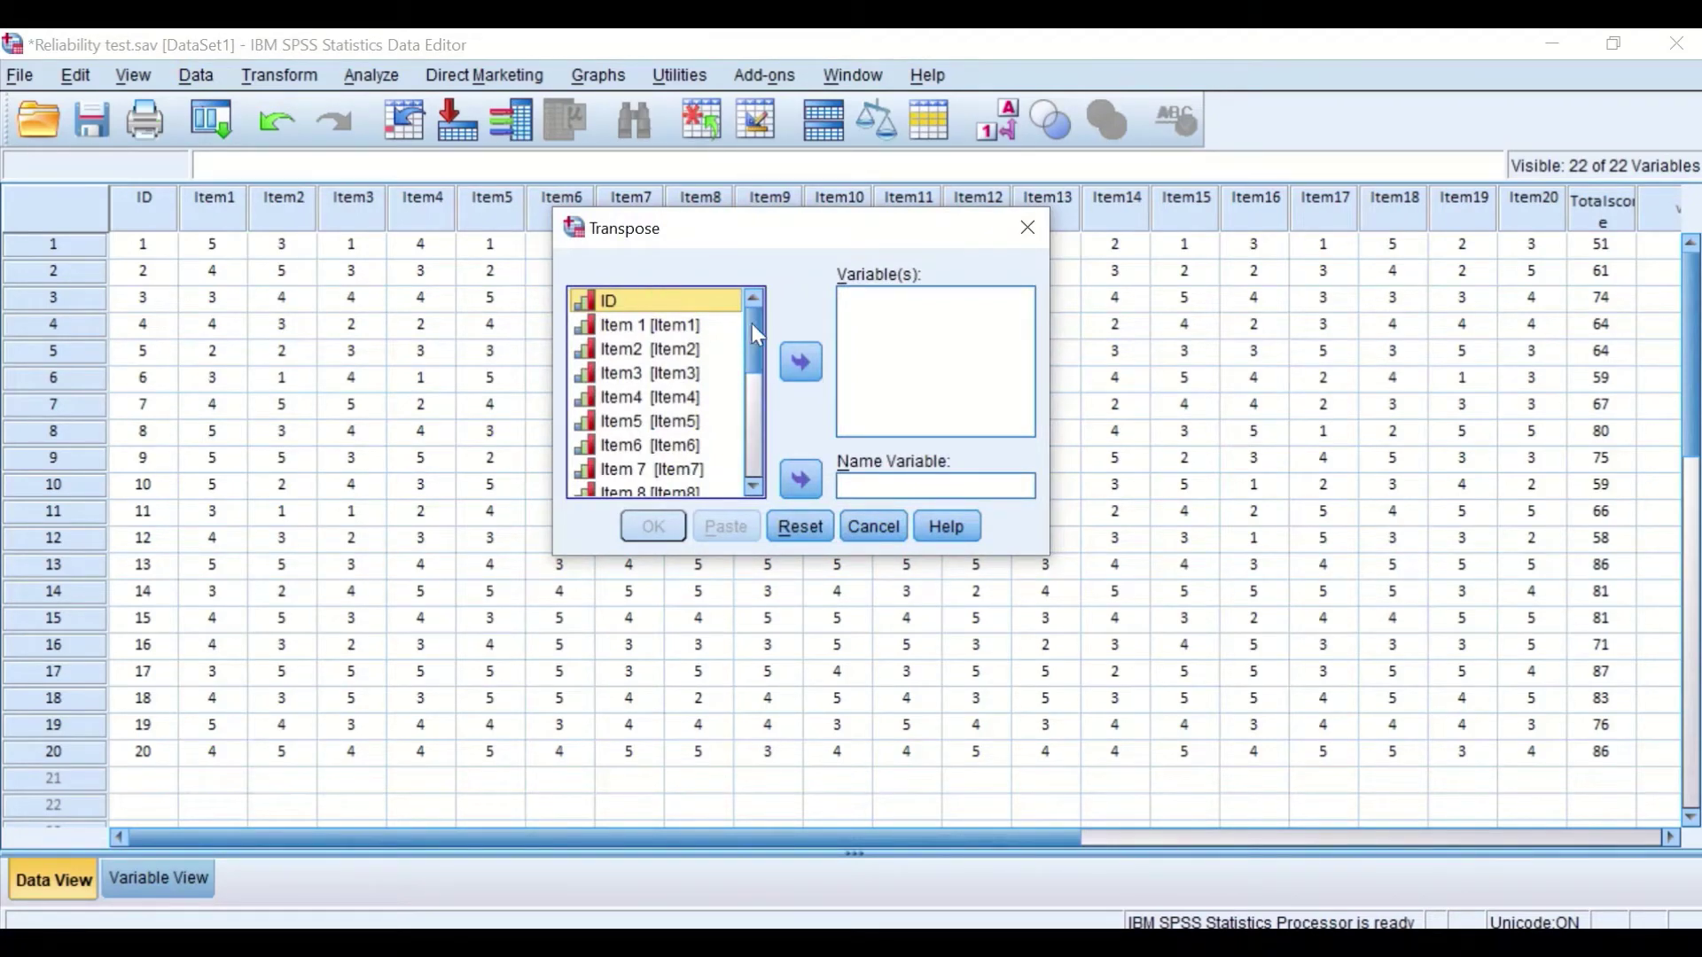
mouse_move(753, 323)
mouse_down()
mouse_move(753, 353)
mouse_move(741, 298)
mouse_up()
click(645, 326)
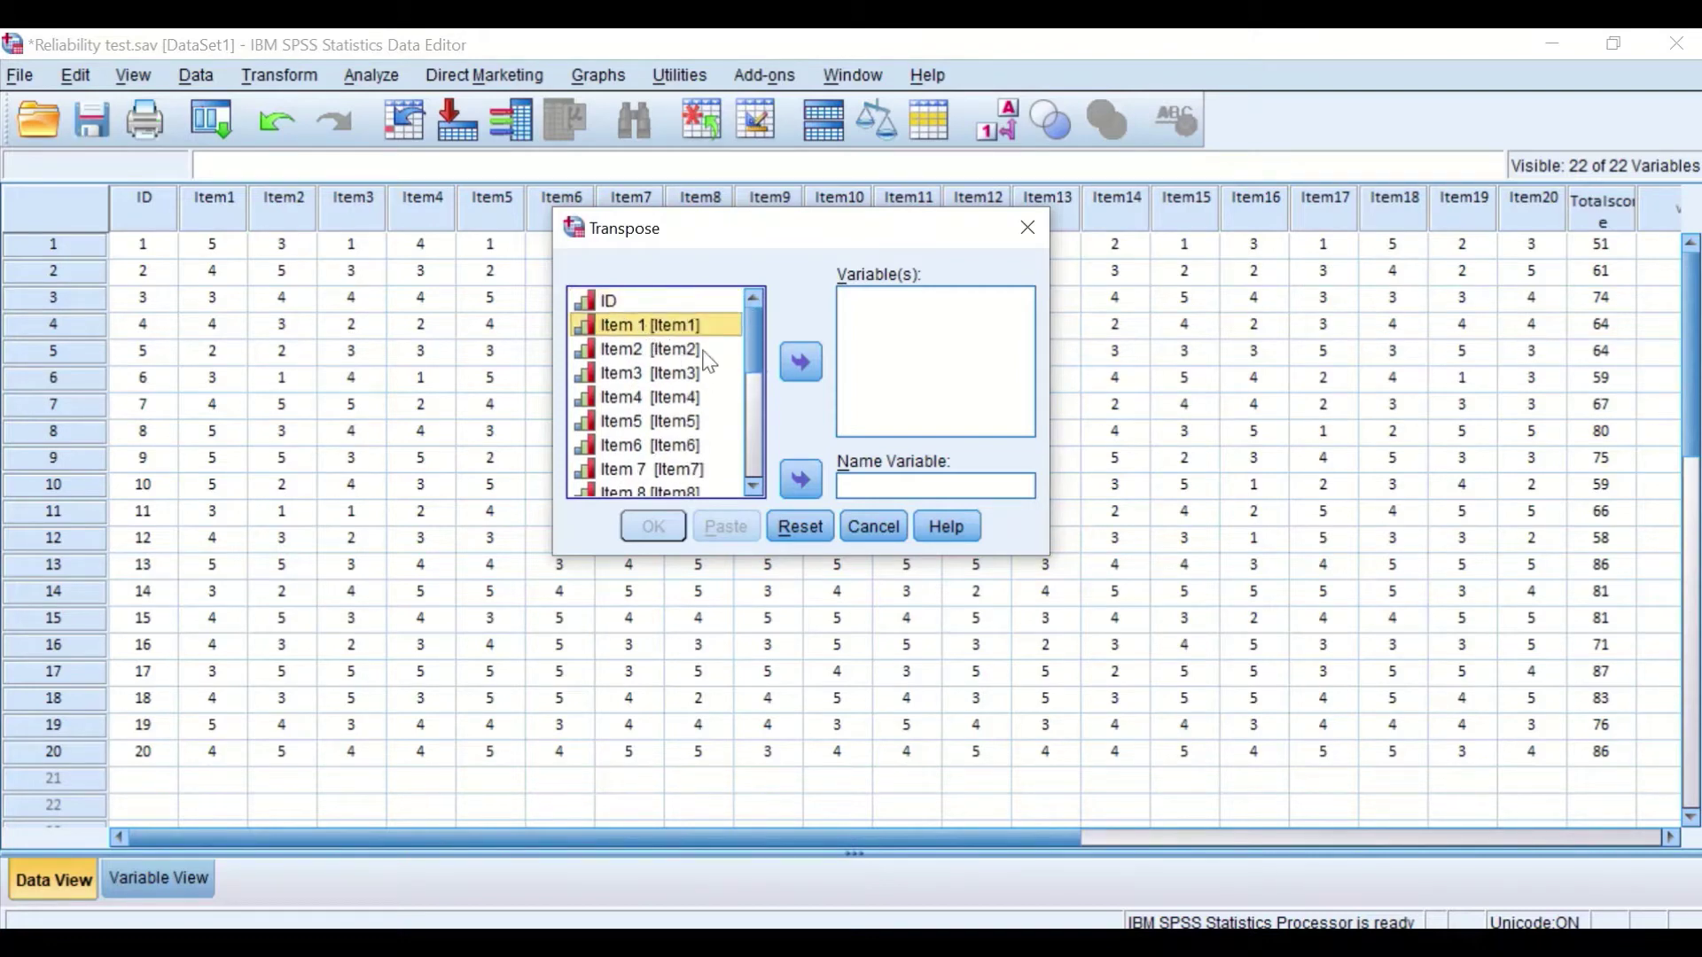
key(ctrl+a)
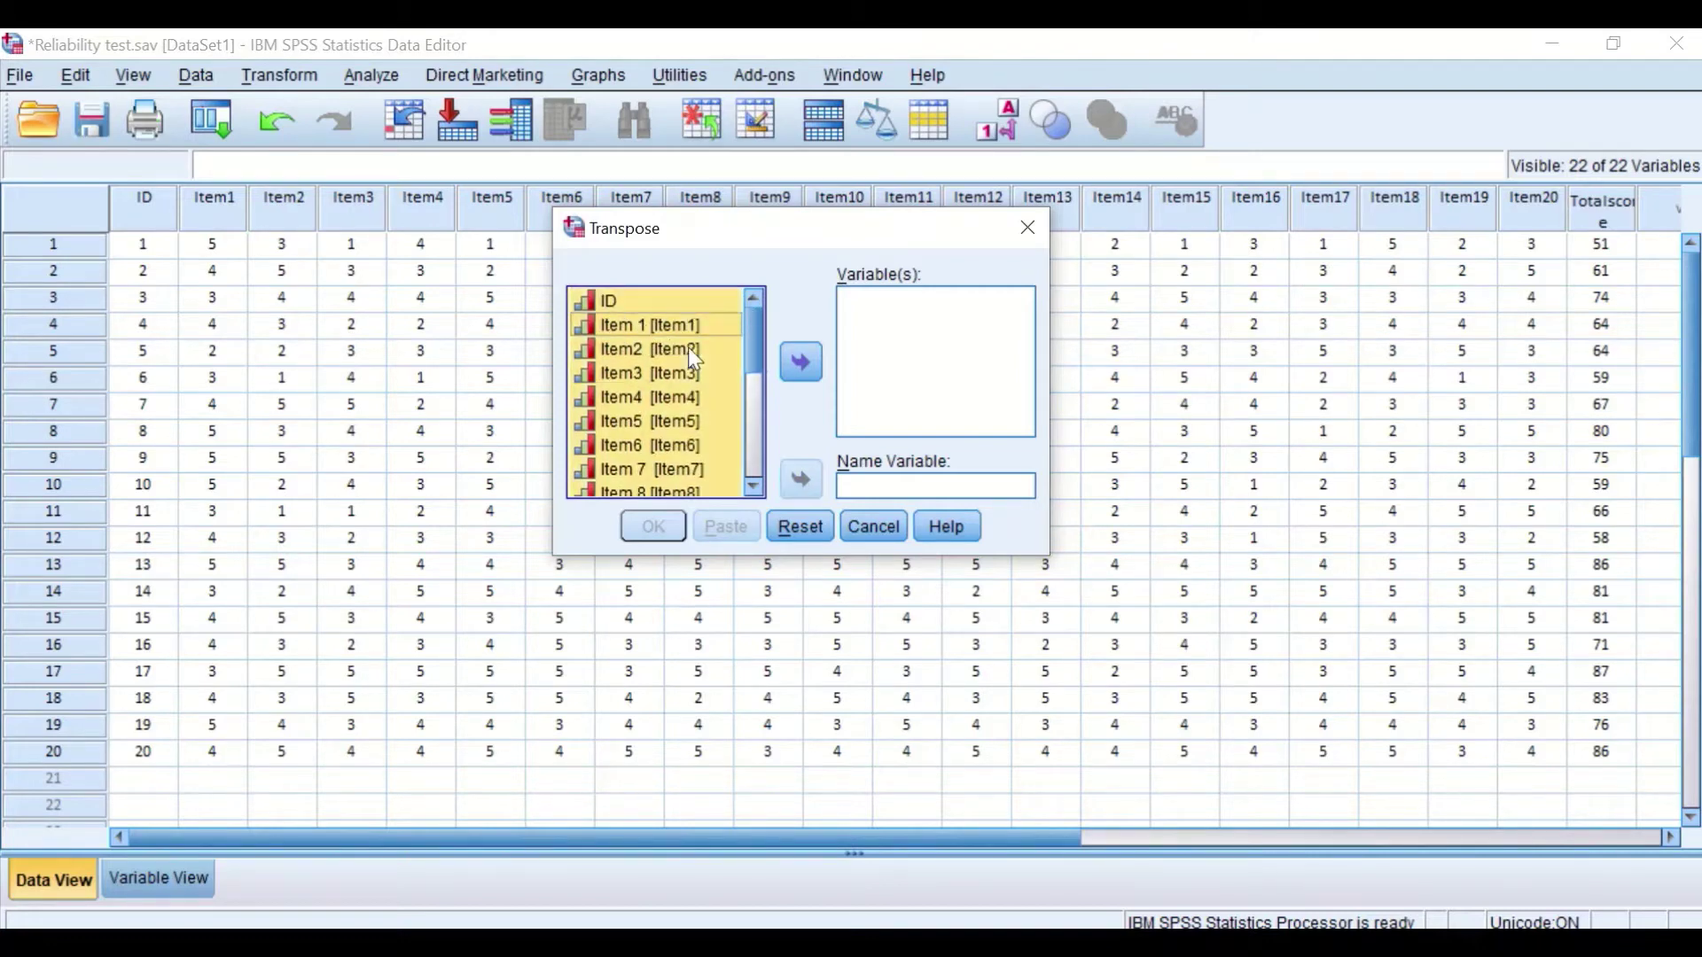
ctrl+click(644, 302)
drag(747, 328, 742, 434)
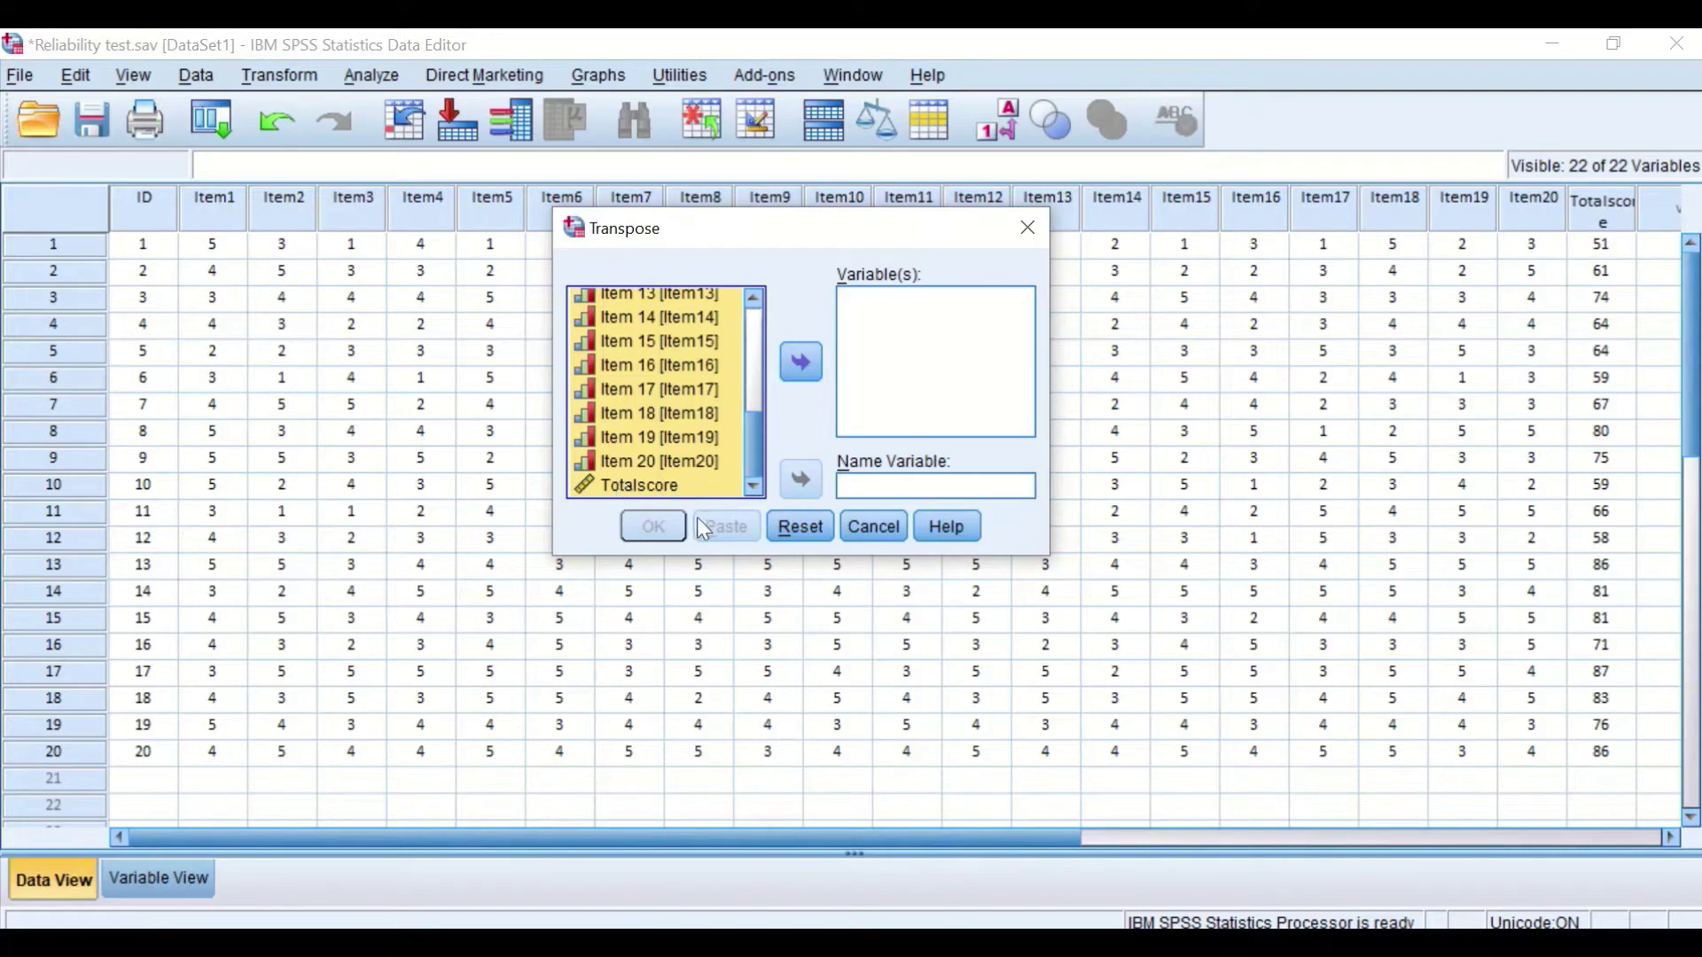
drag(754, 429, 732, 305)
click(801, 362)
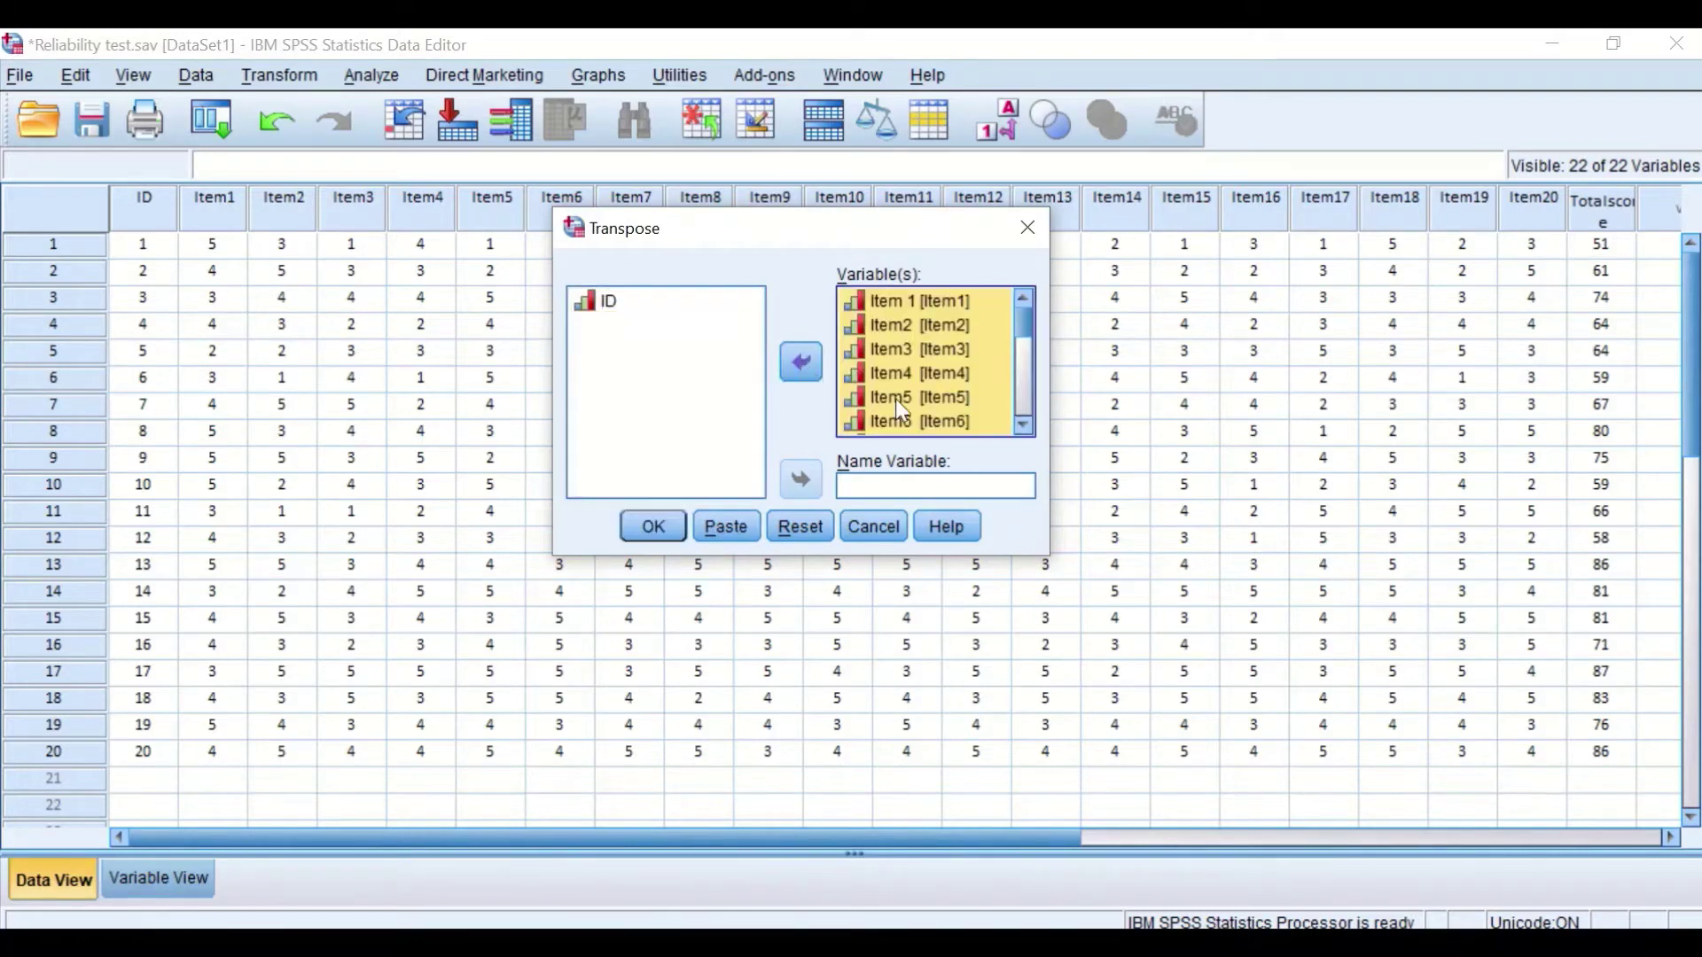
- Assign ID as the name variable of the transposition and run it
click(623, 302)
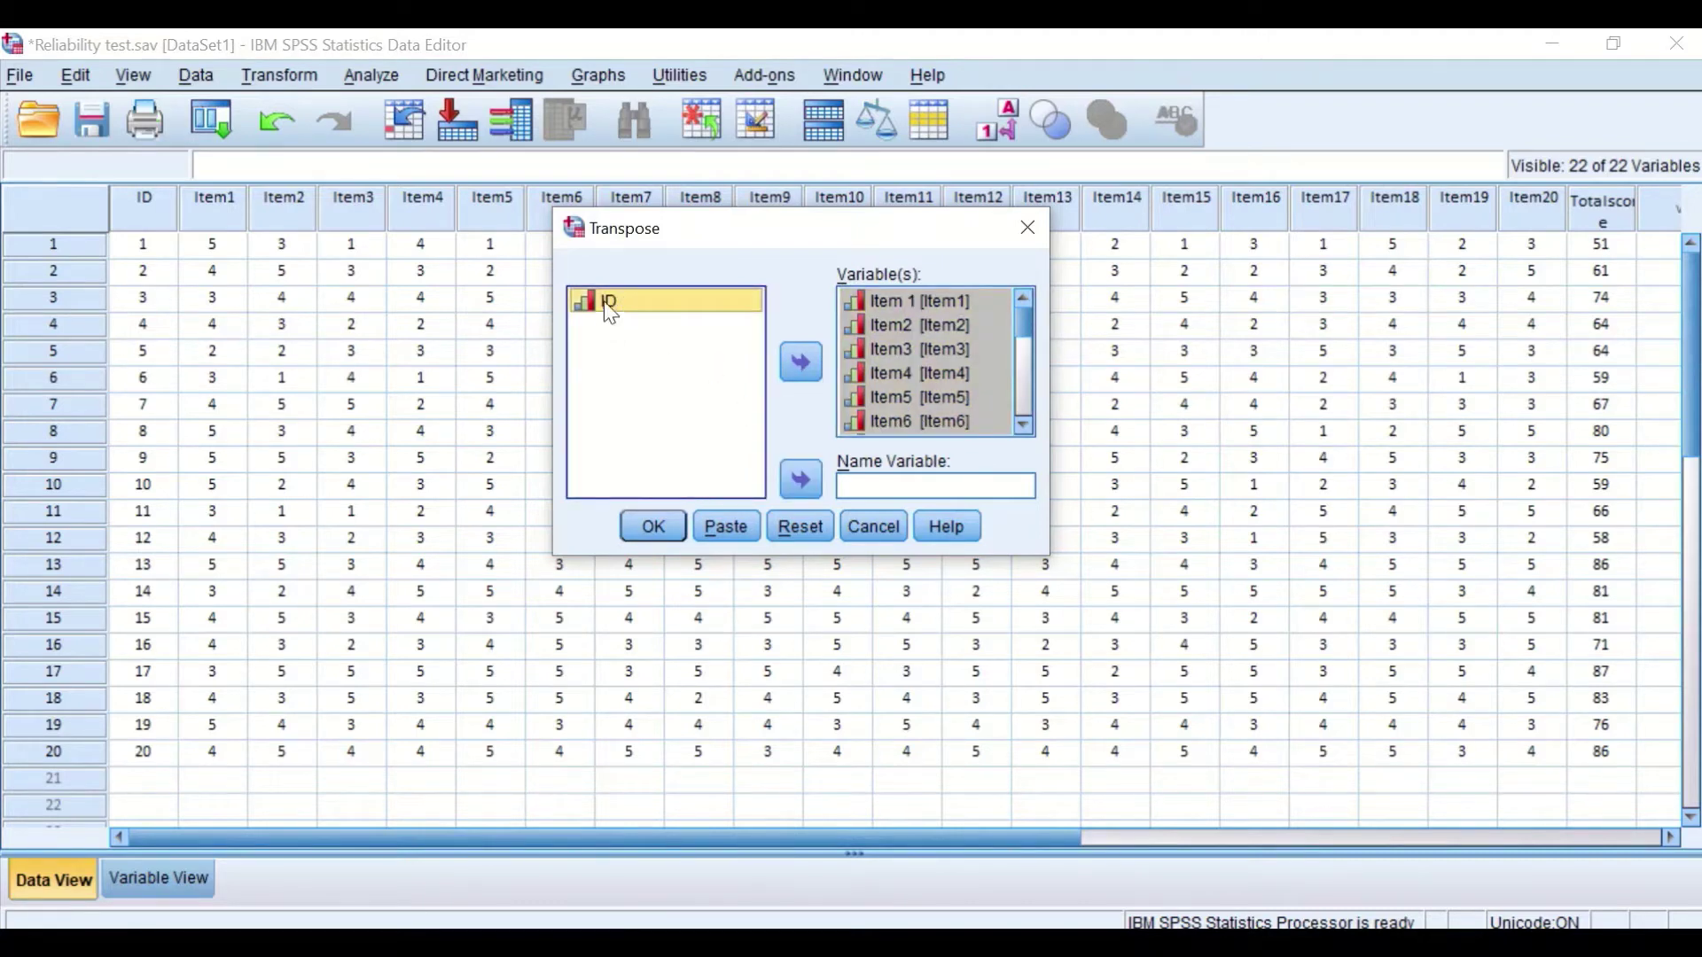
drag(645, 324, 909, 493)
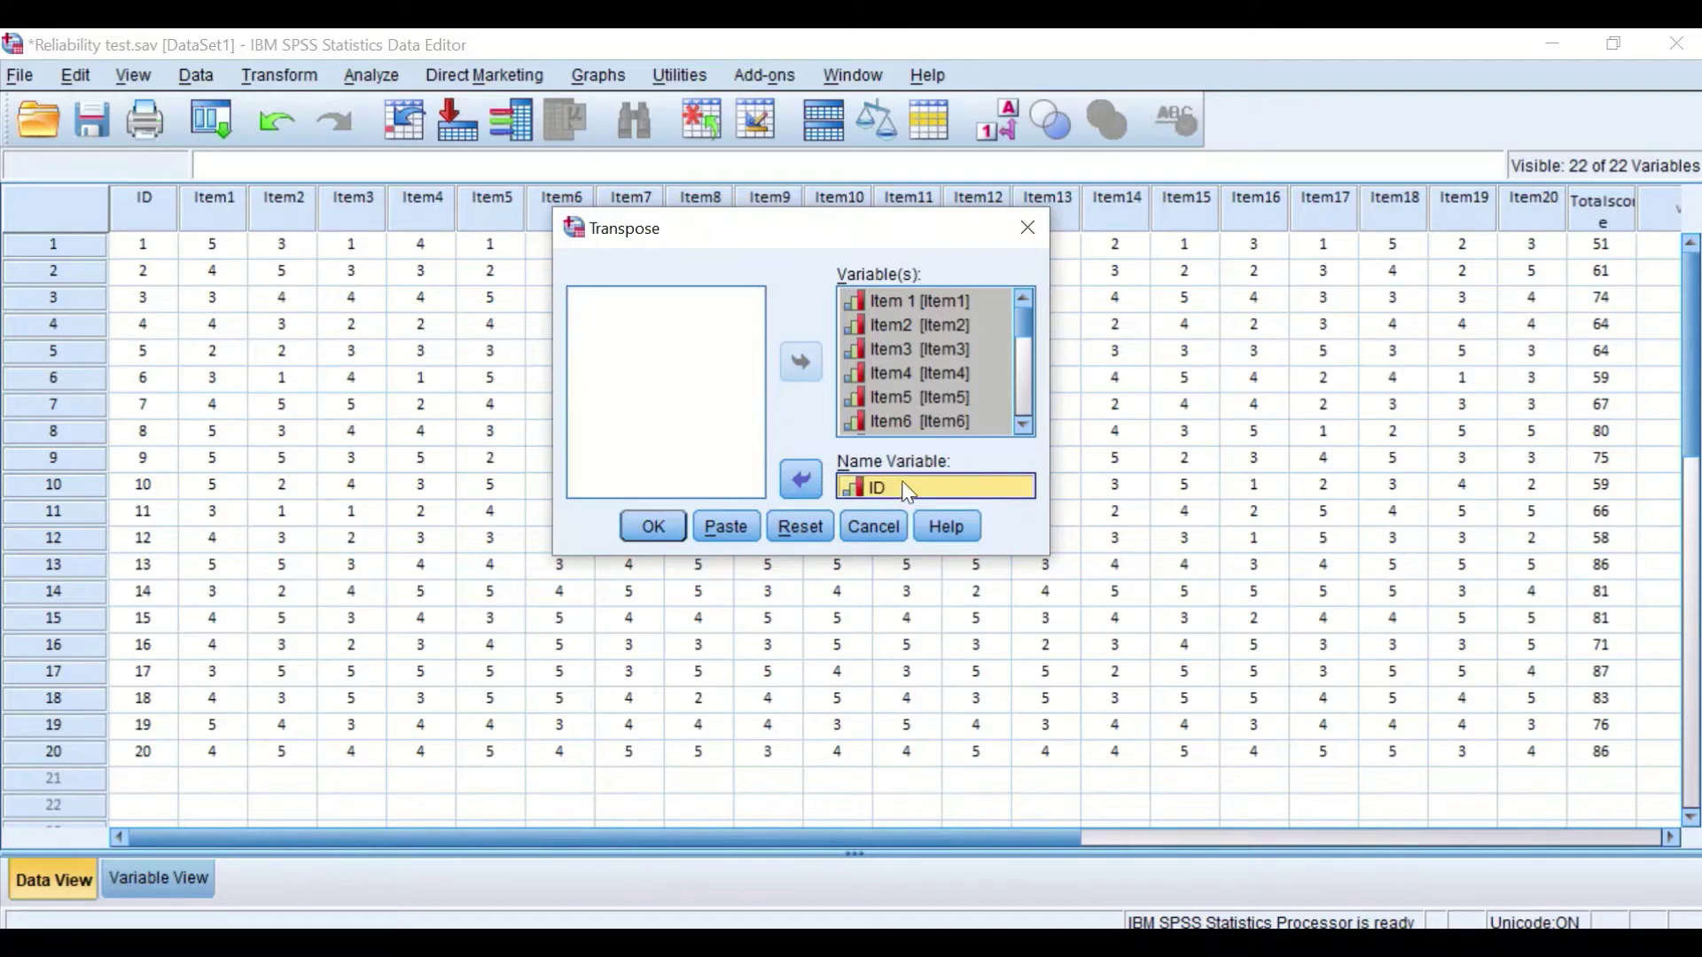
click(654, 527)
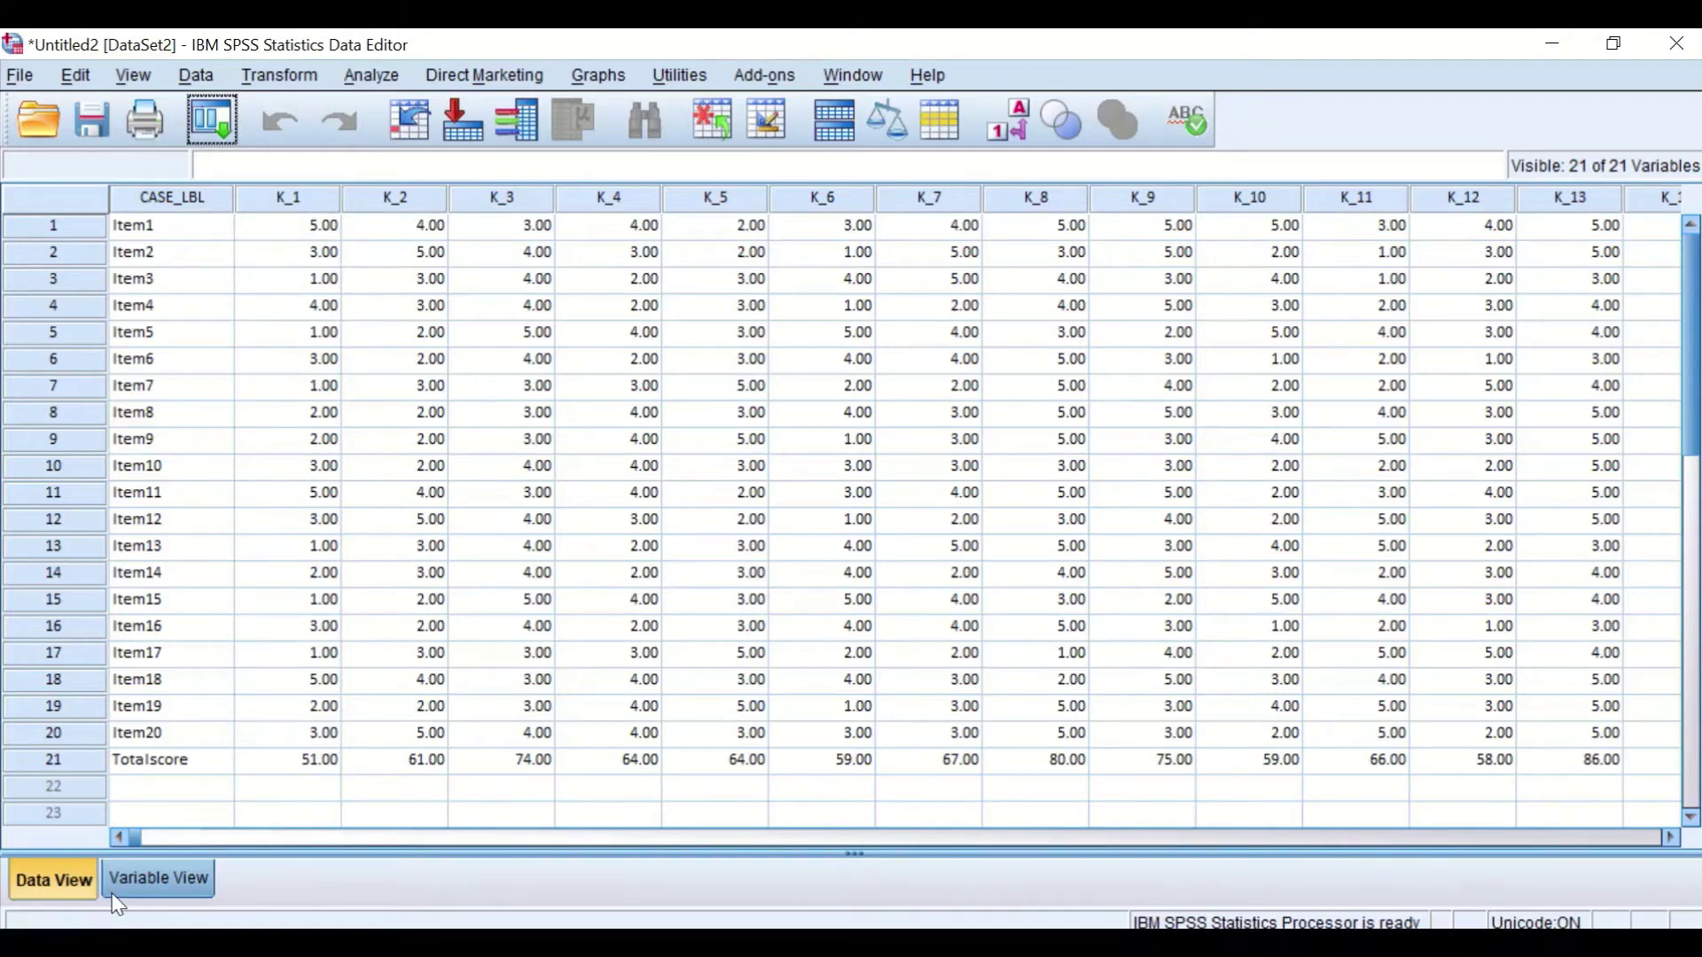
- Set the column width to 6 for CASE_LBL and K_1 through K_20 in the transposed dataset
click(138, 880)
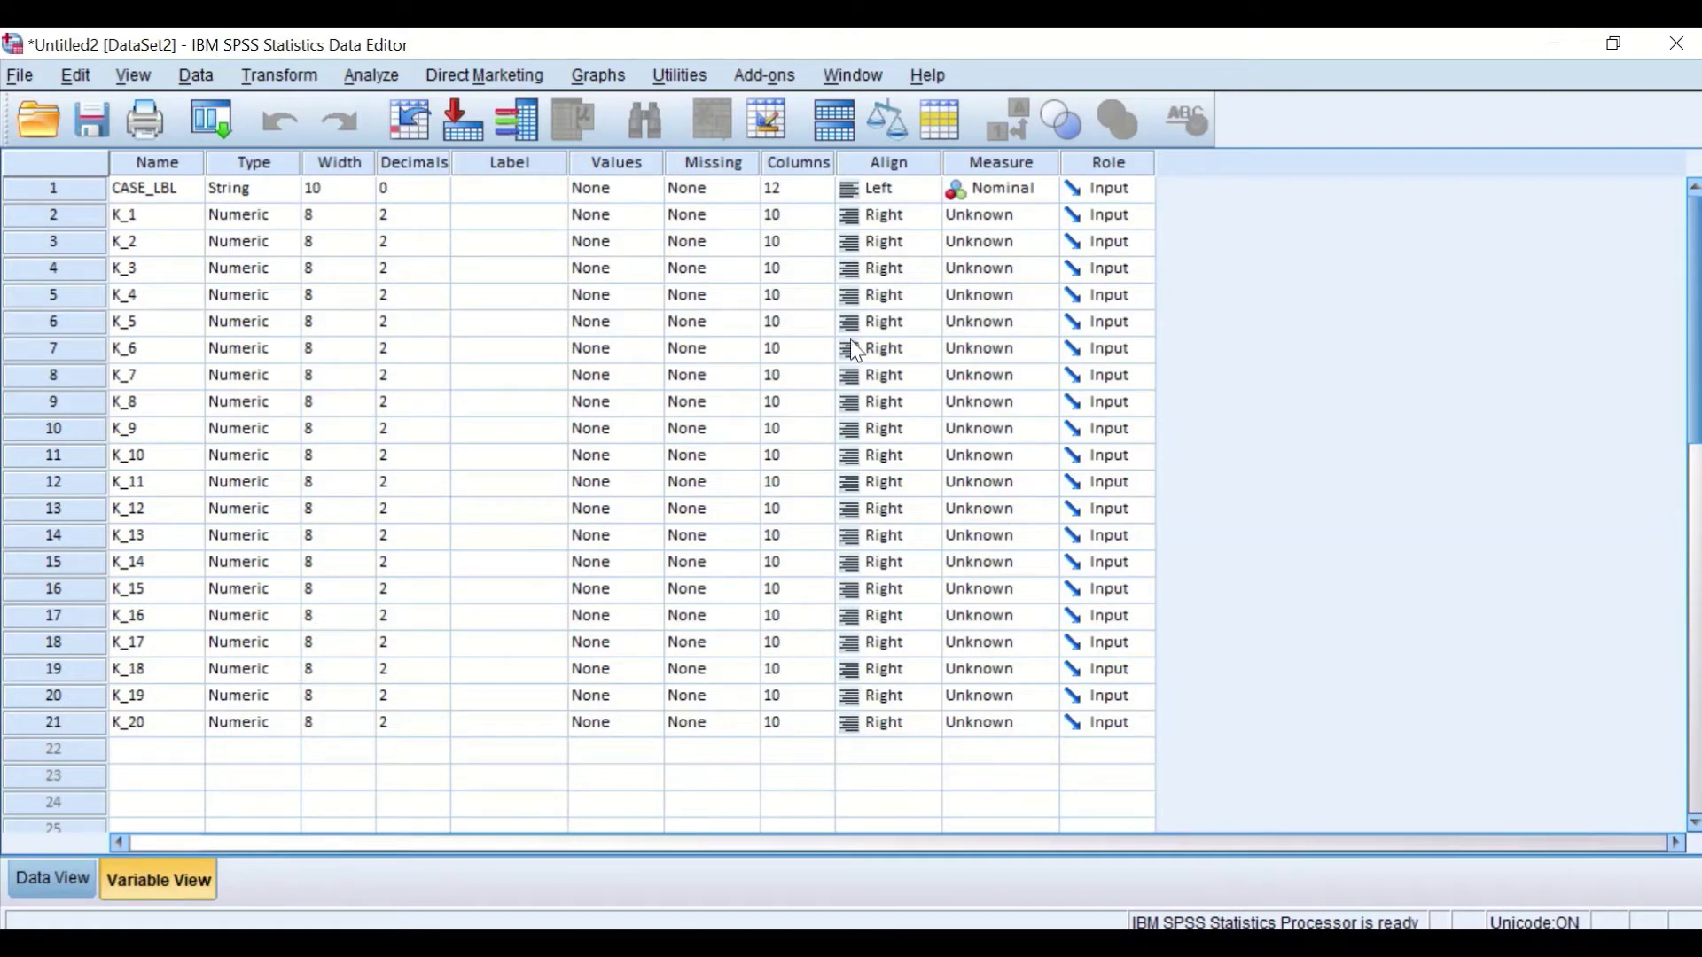
click(809, 188)
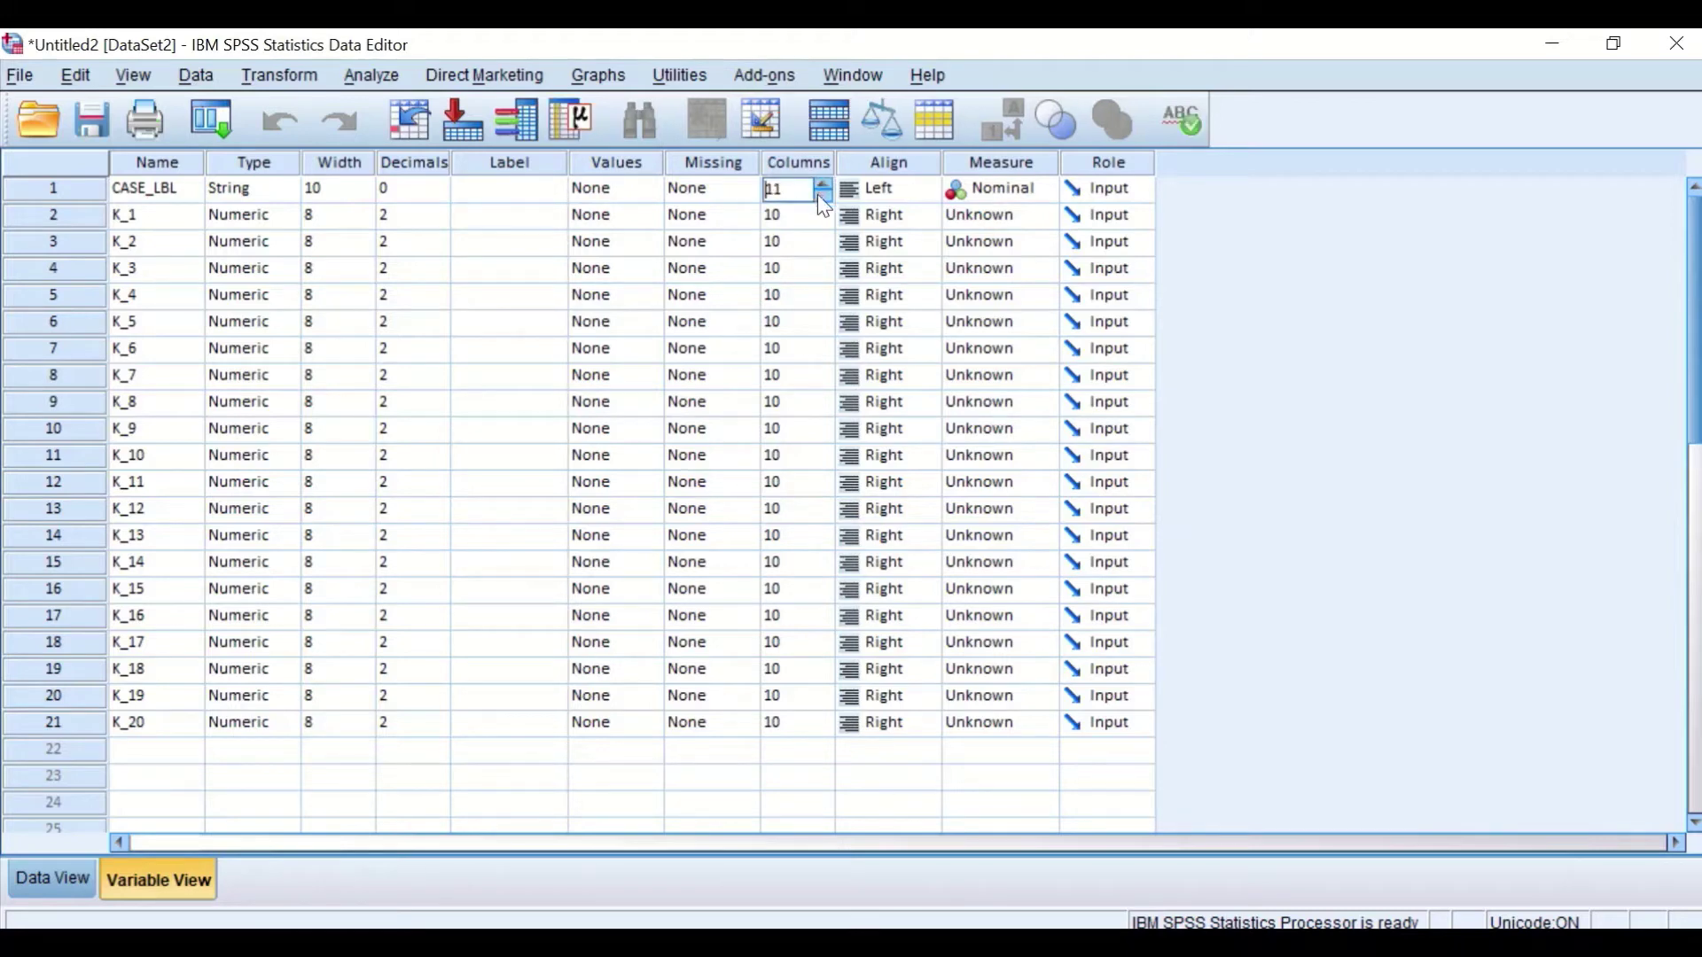
click(821, 195)
click(784, 187)
drag(798, 219, 784, 711)
text(6)
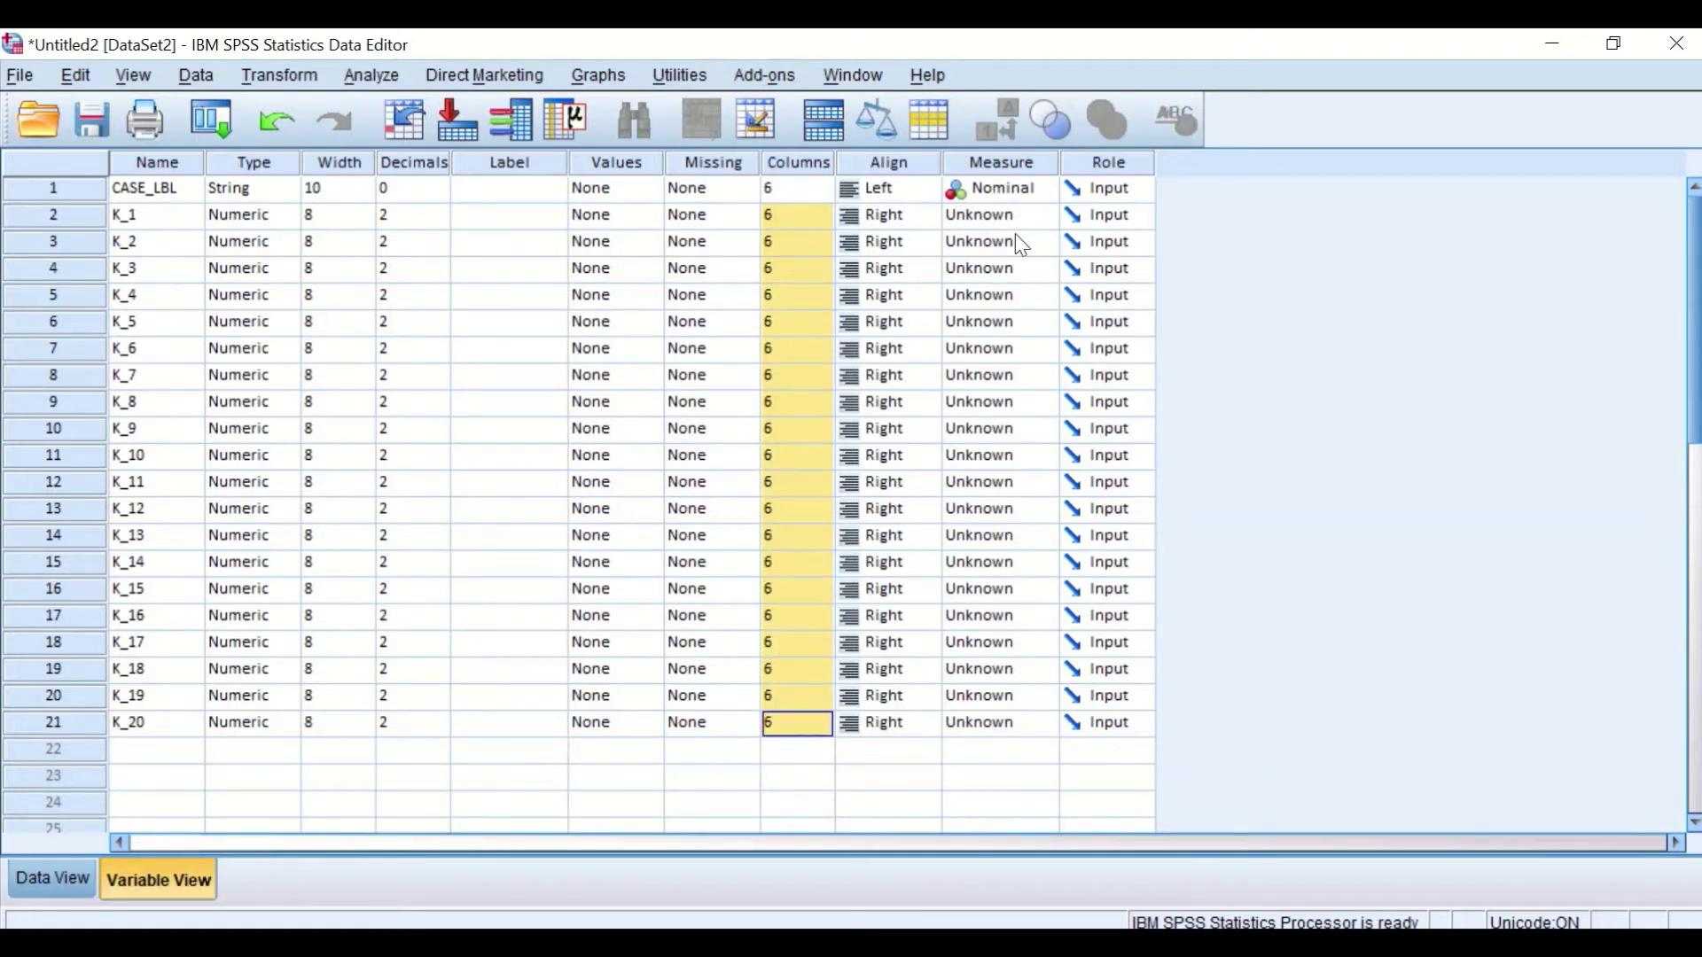
- Set the alignment of CASE_LBL to Center and apply it to K_1 through K_20
click(906, 195)
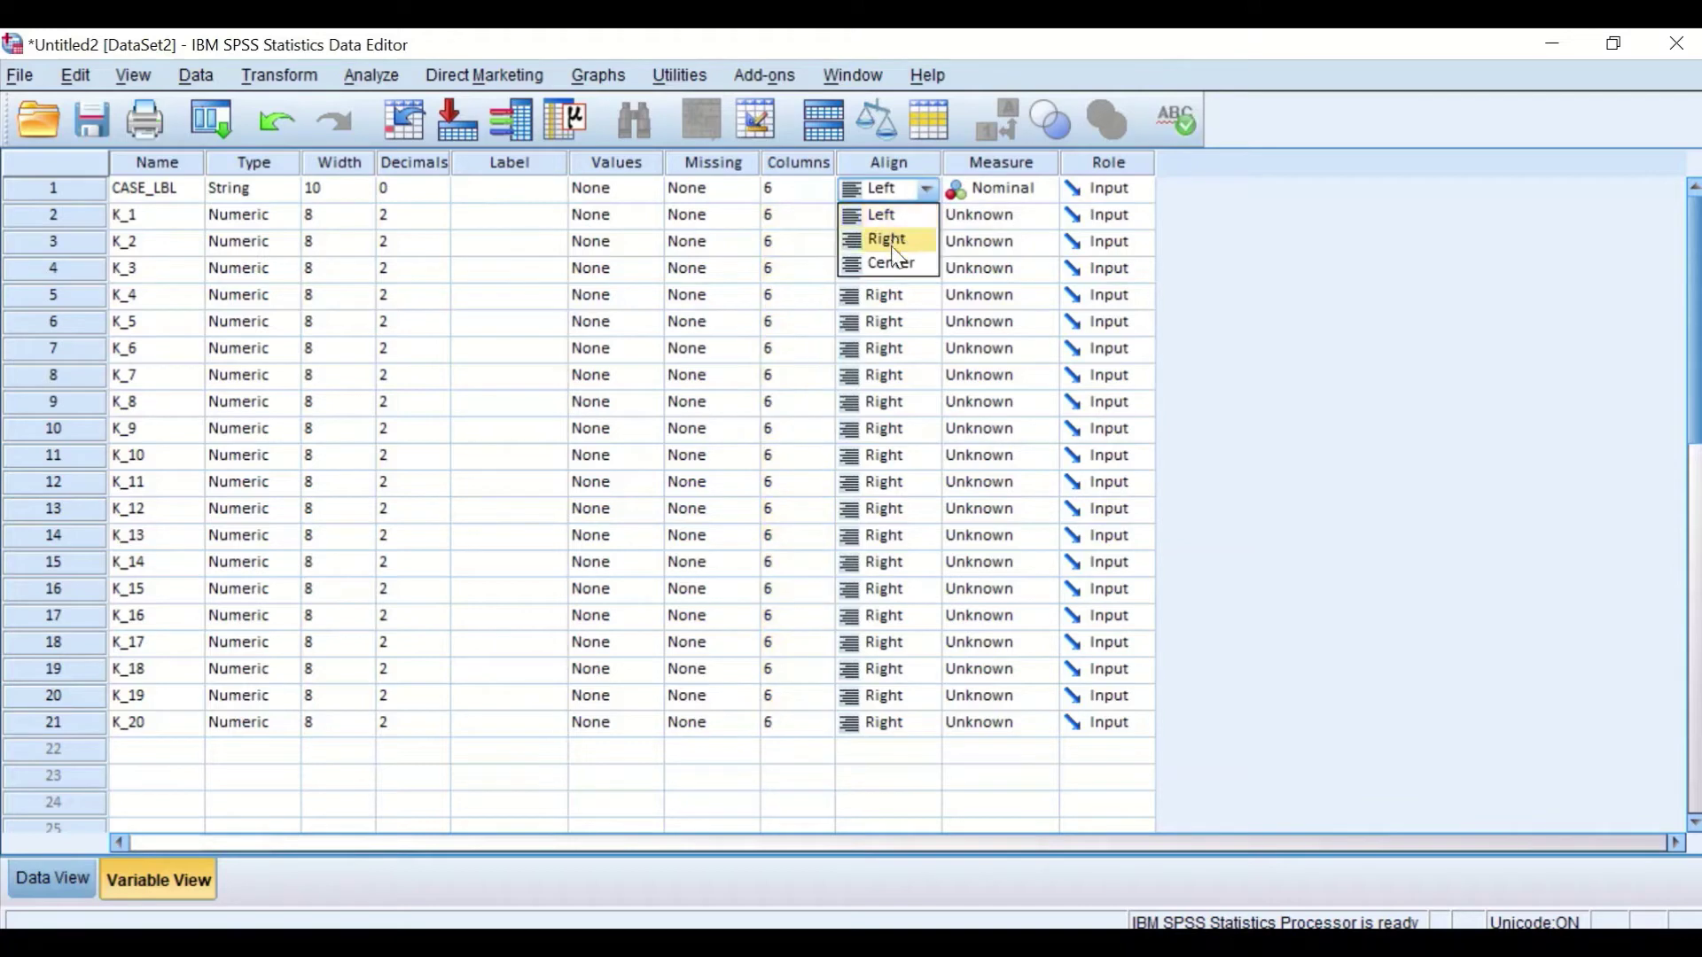
click(889, 263)
click(909, 215)
click(840, 184)
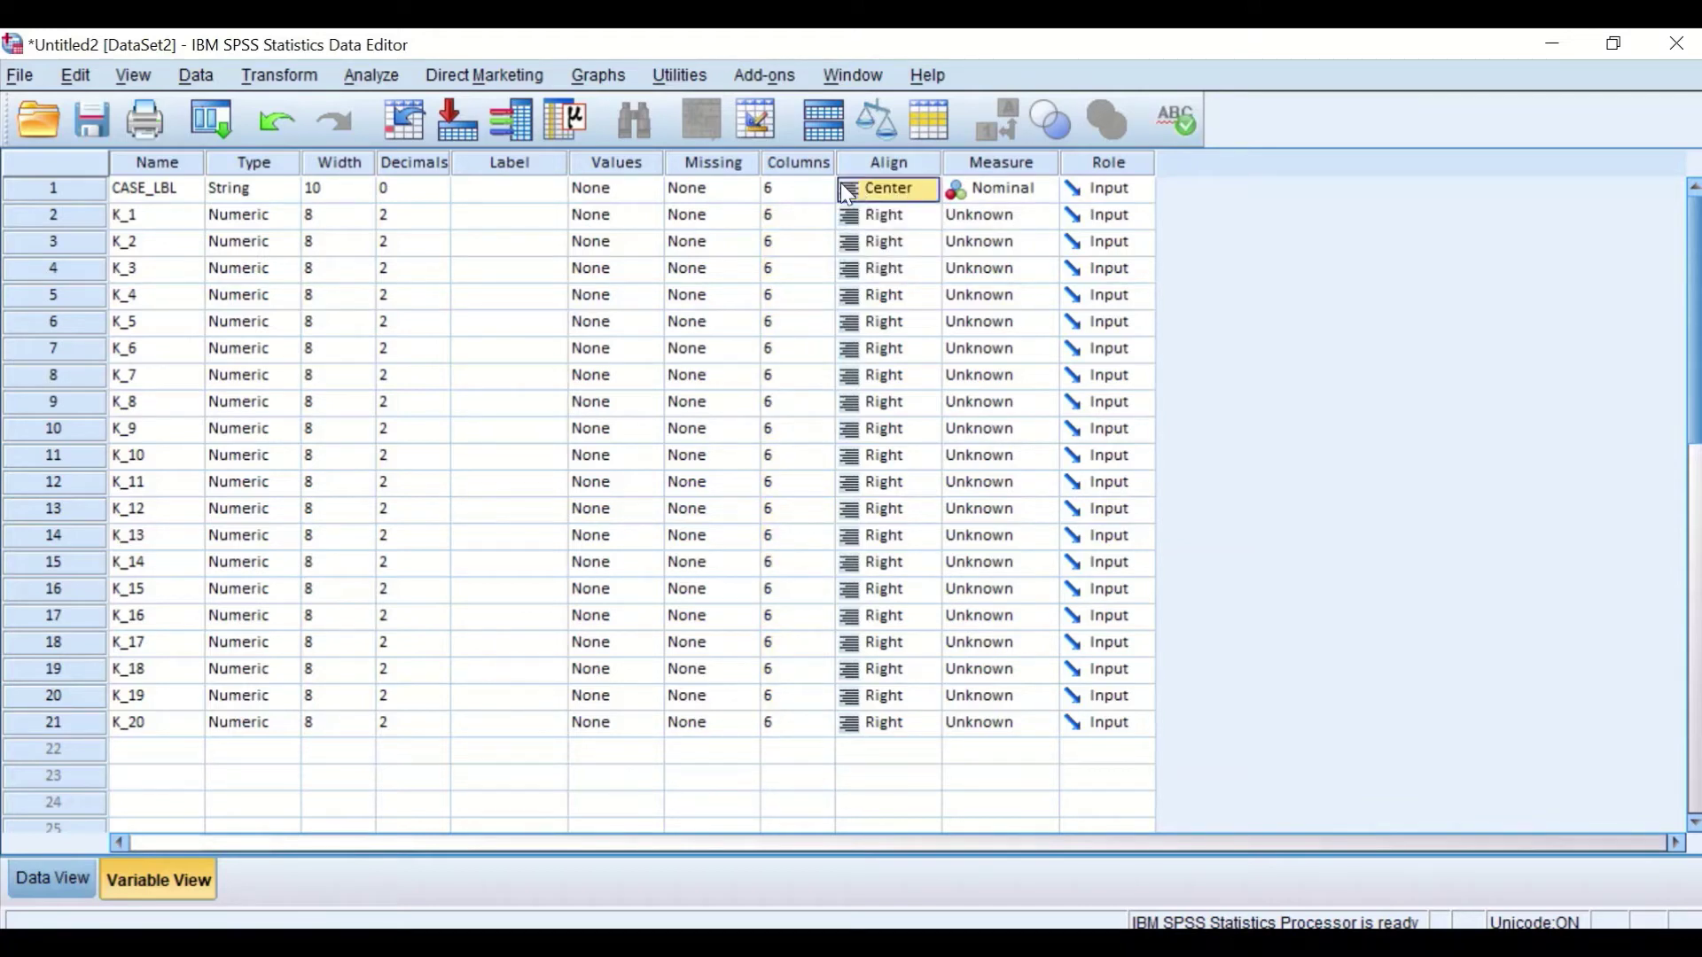
click(886, 216)
drag(887, 216, 880, 725)
key(ctrl+v)
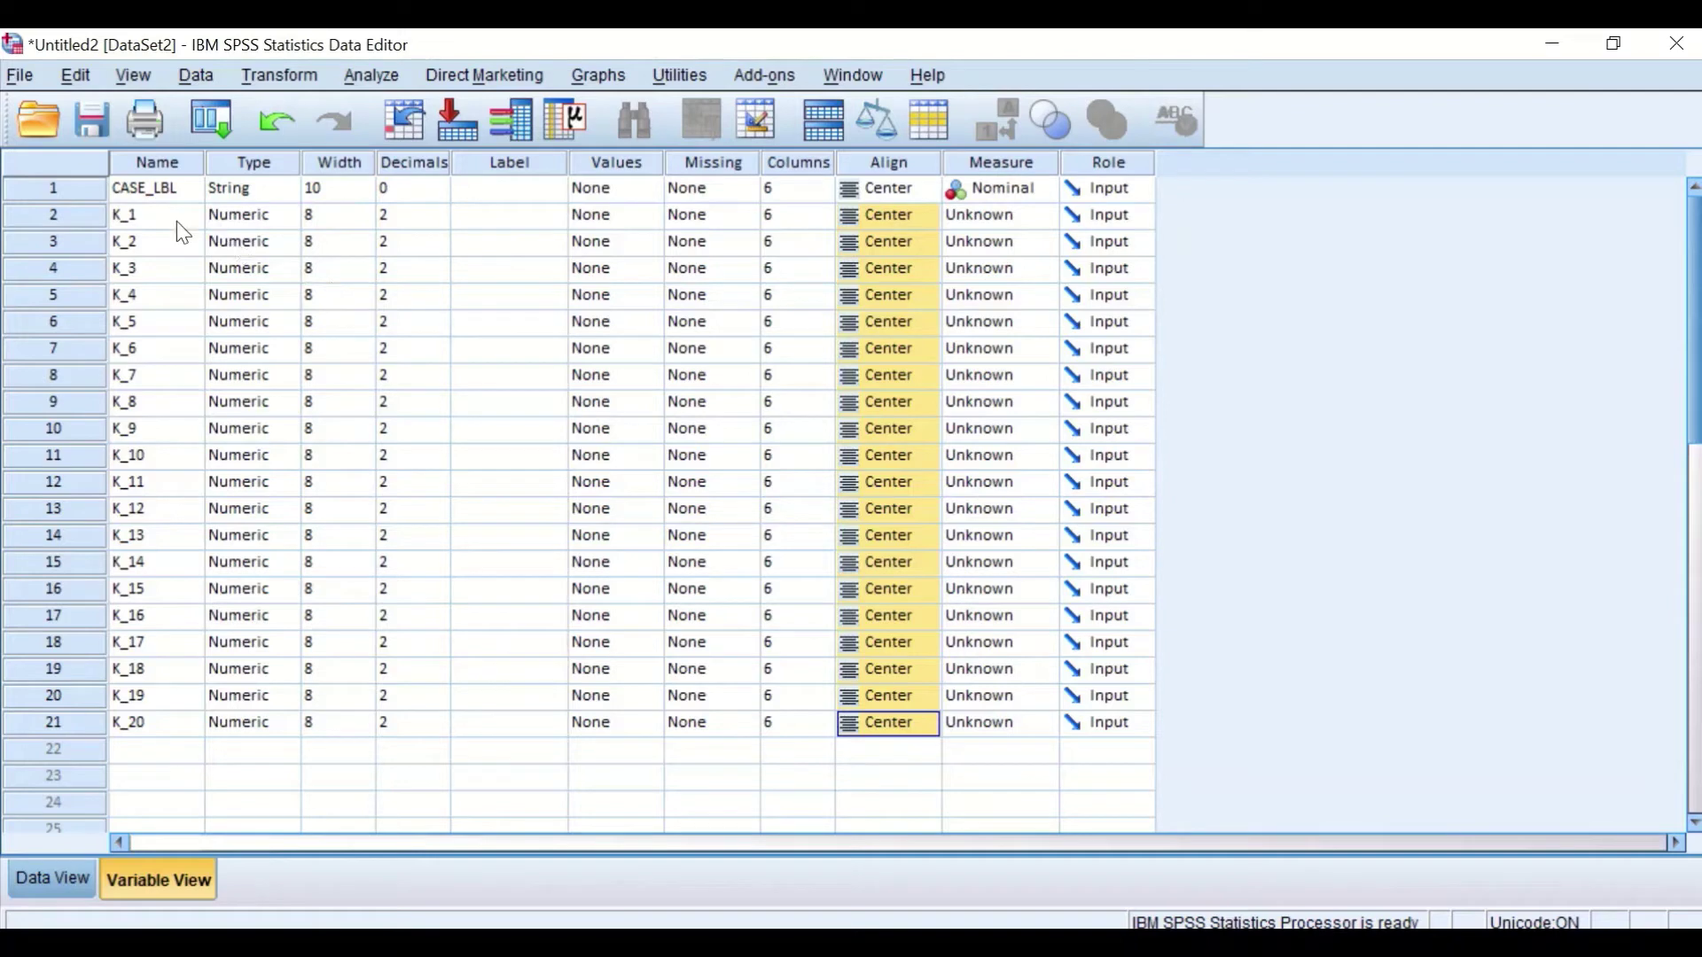
- Replace "K_" with "S" in all variable names of the transposed dataset and return to the data
click(135, 159)
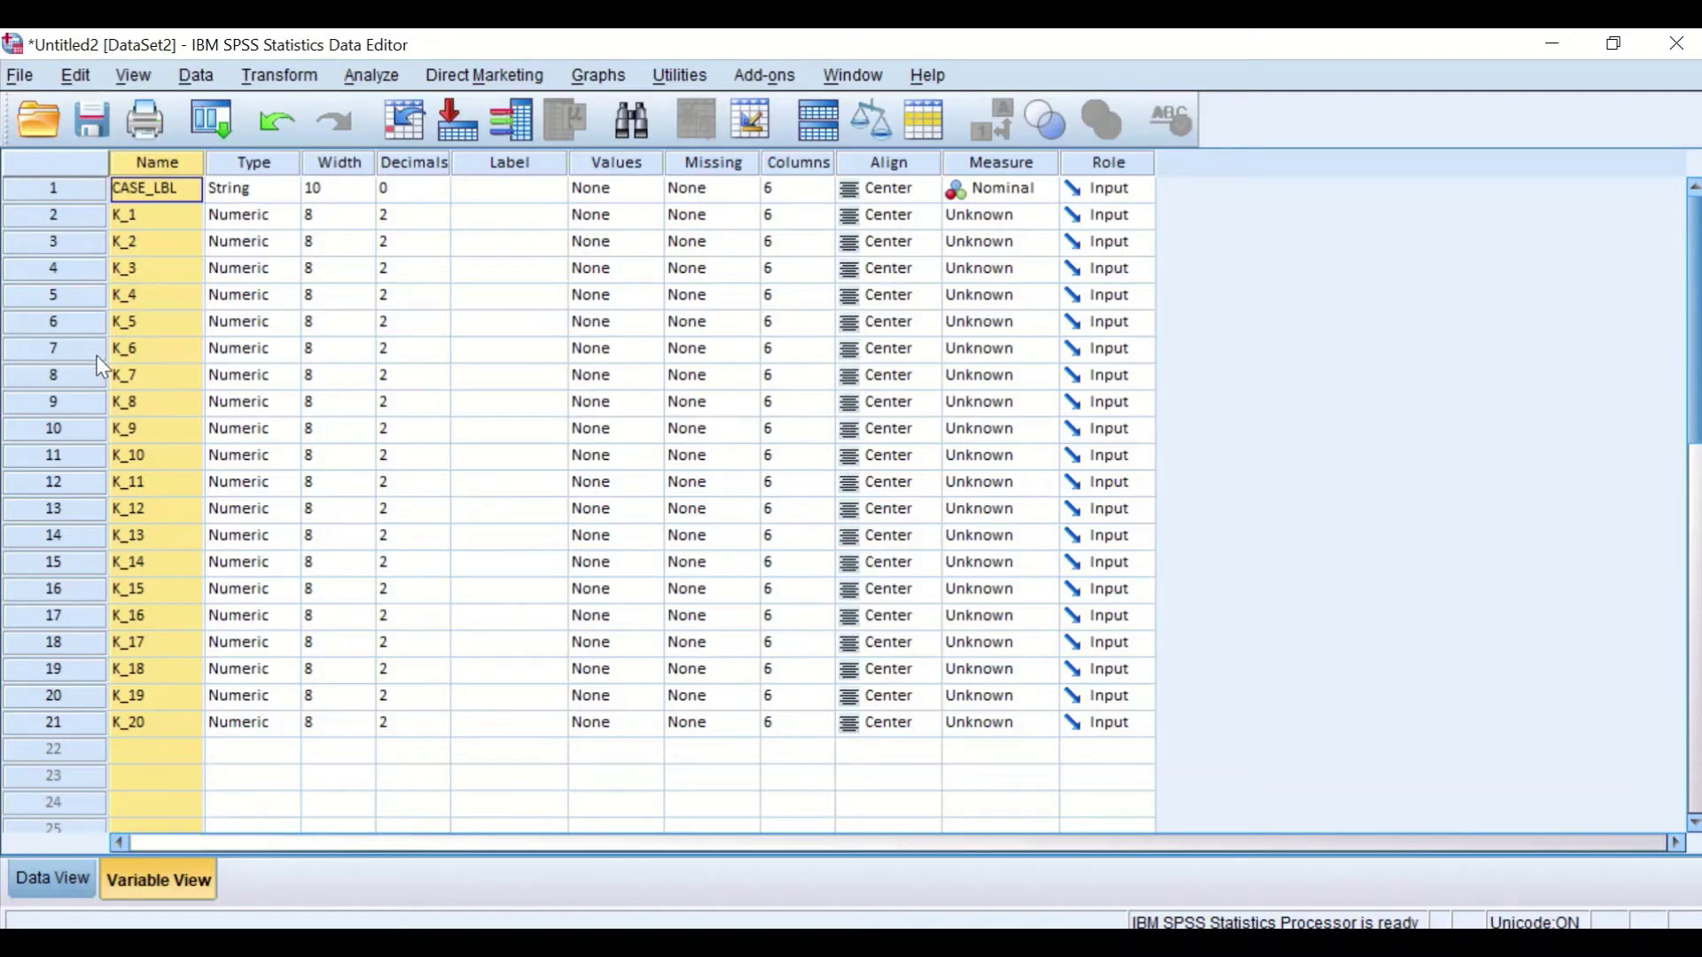
key(ctrl+f)
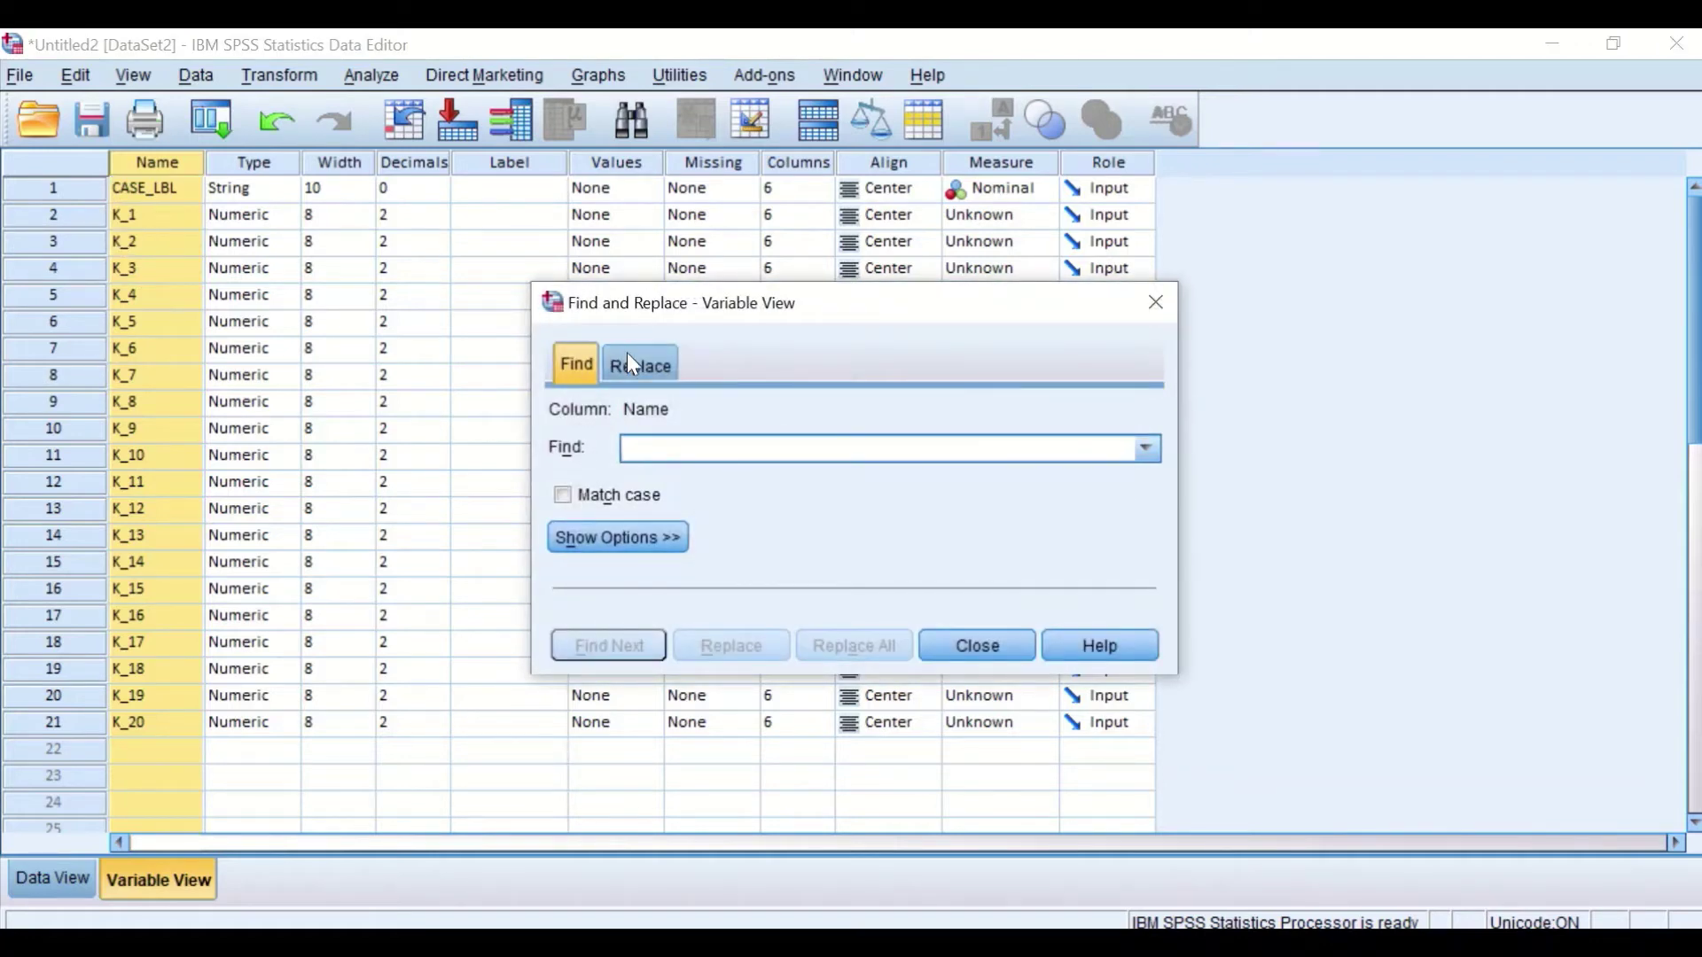
click(629, 364)
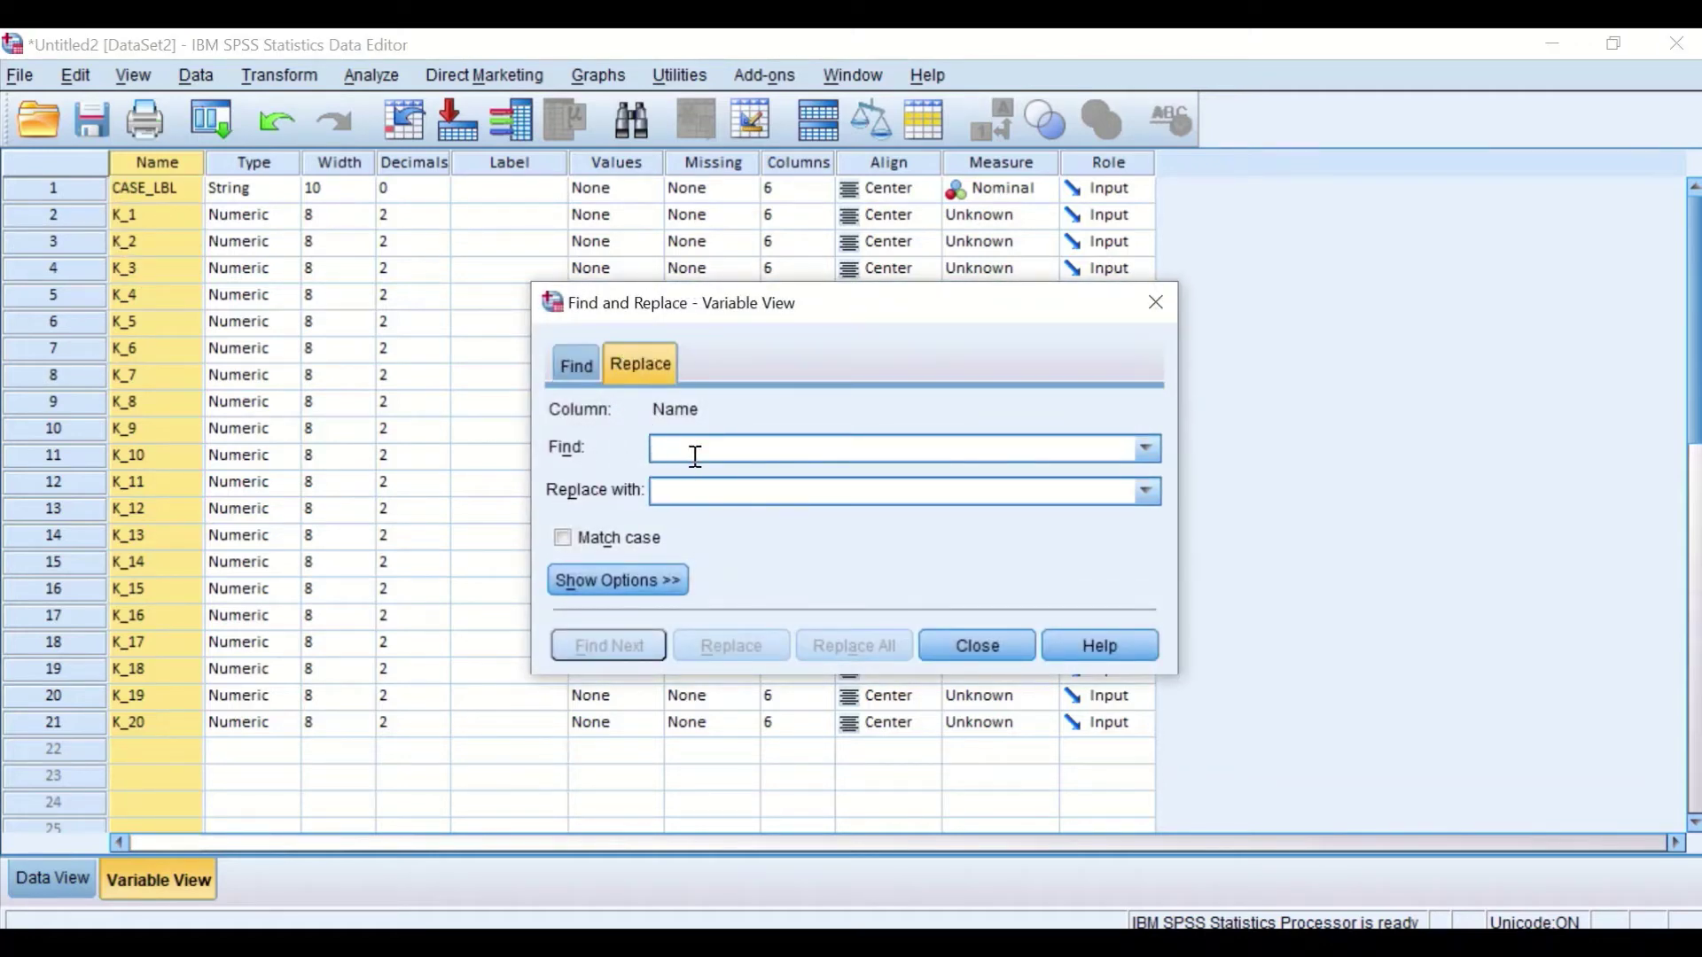
text(k)
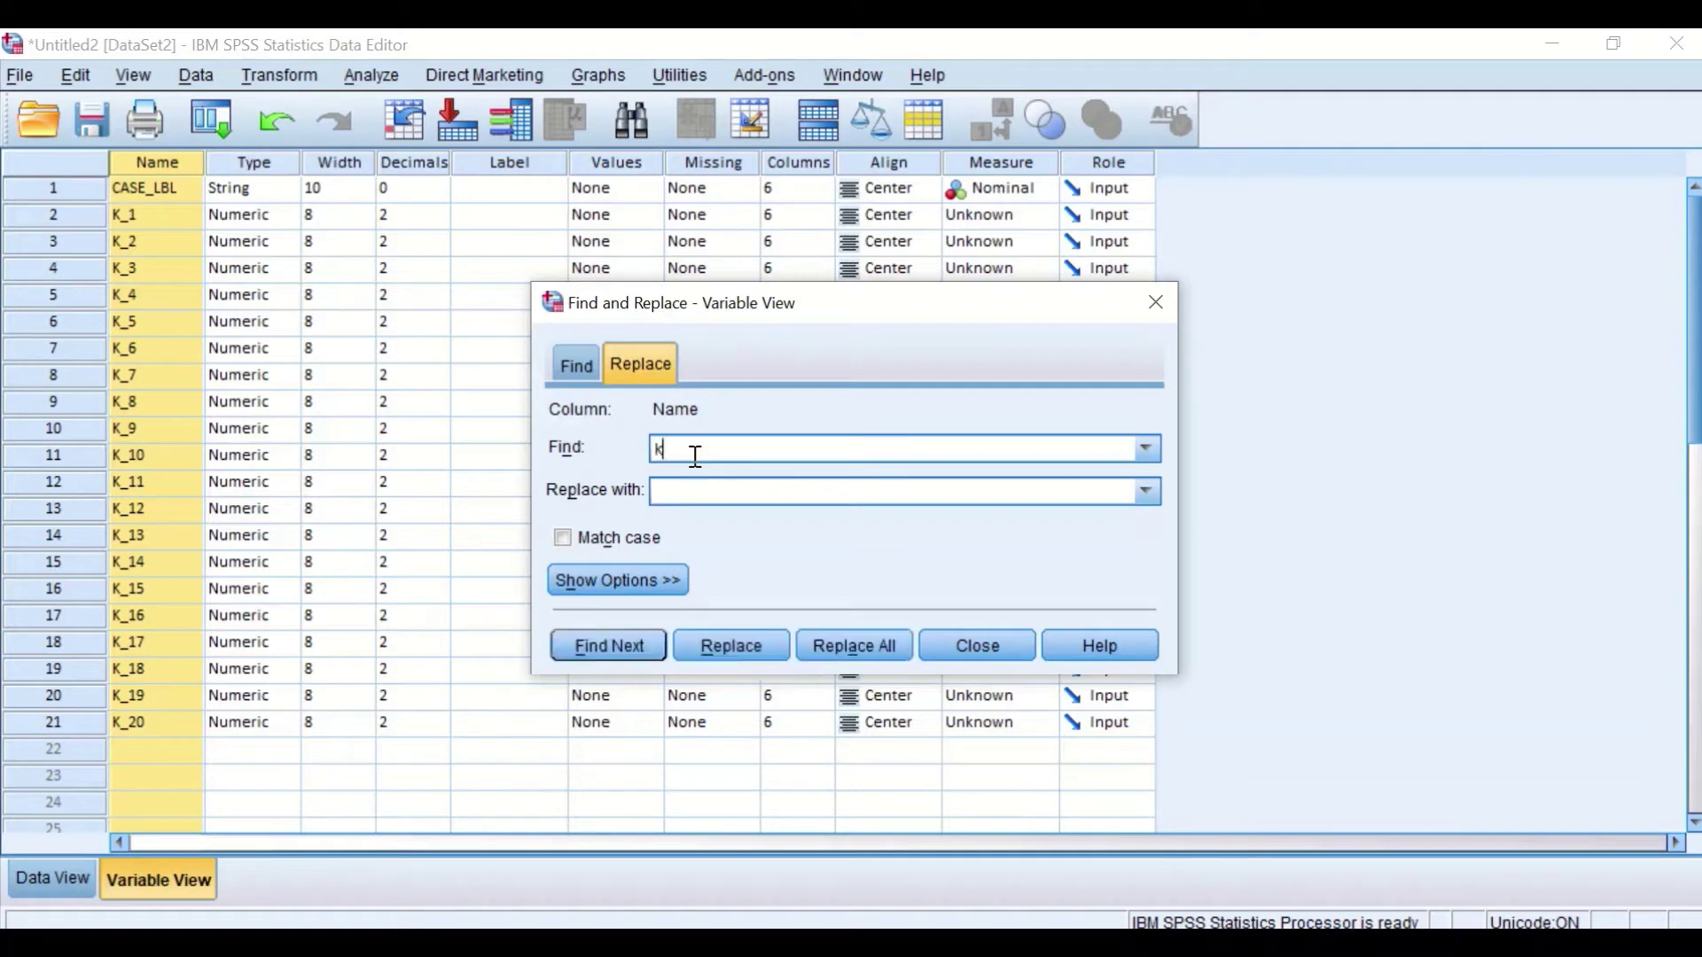
text(_)
click(724, 489)
text(S)
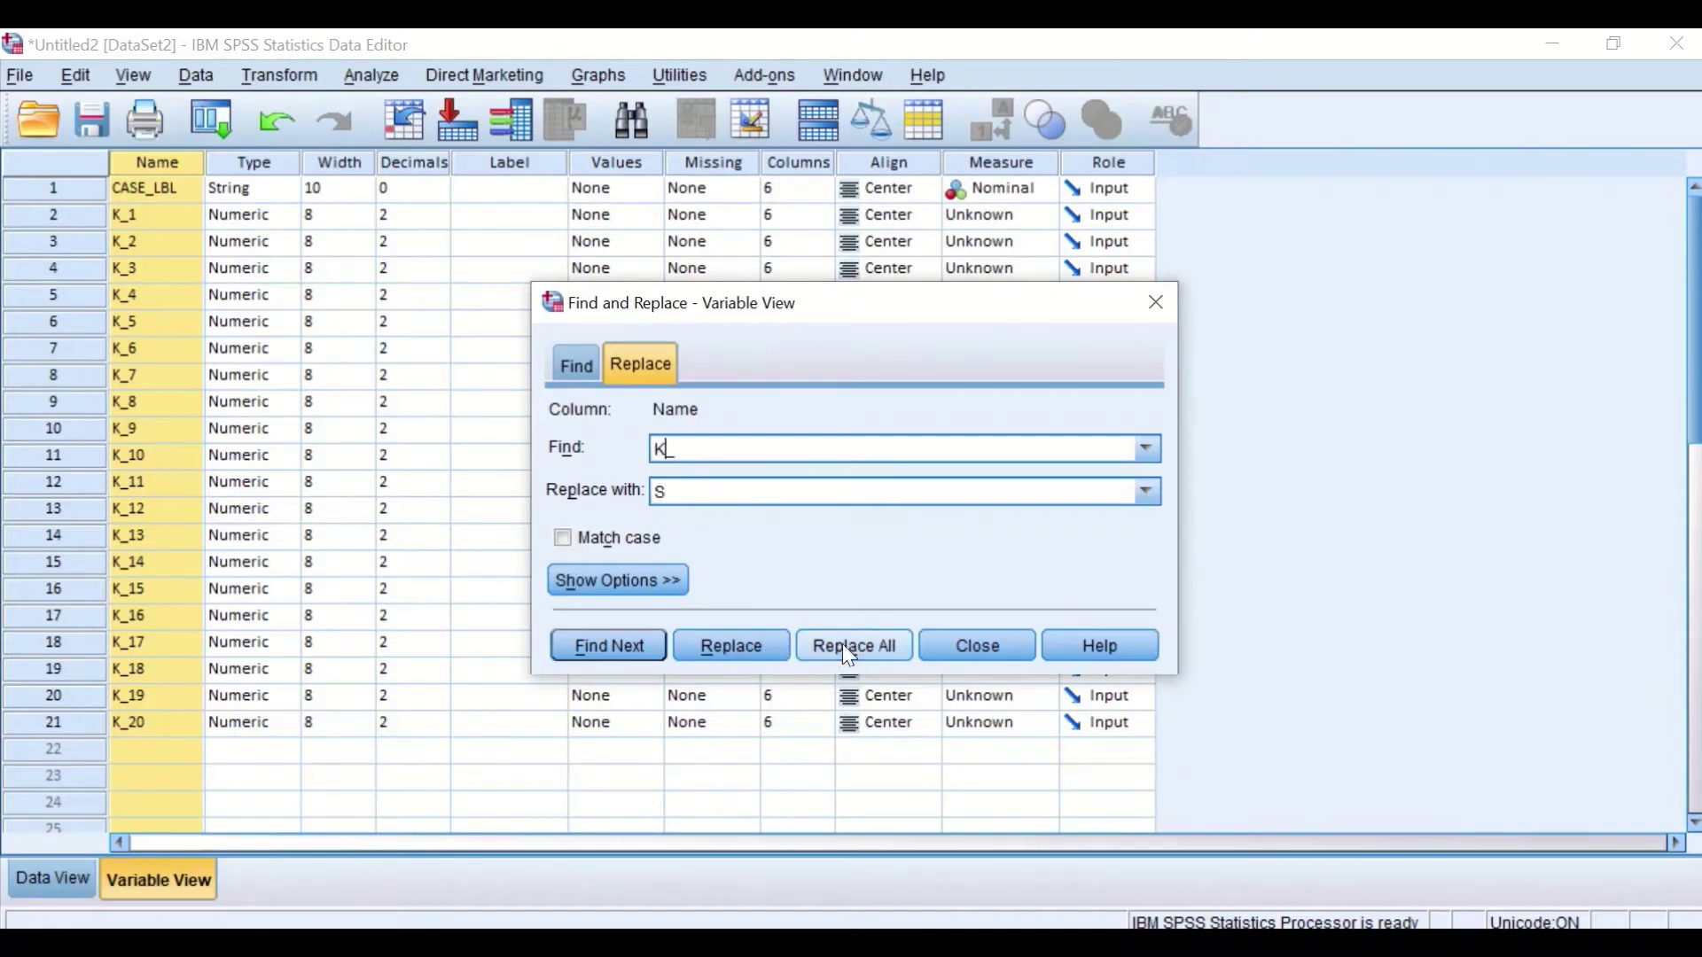
click(837, 647)
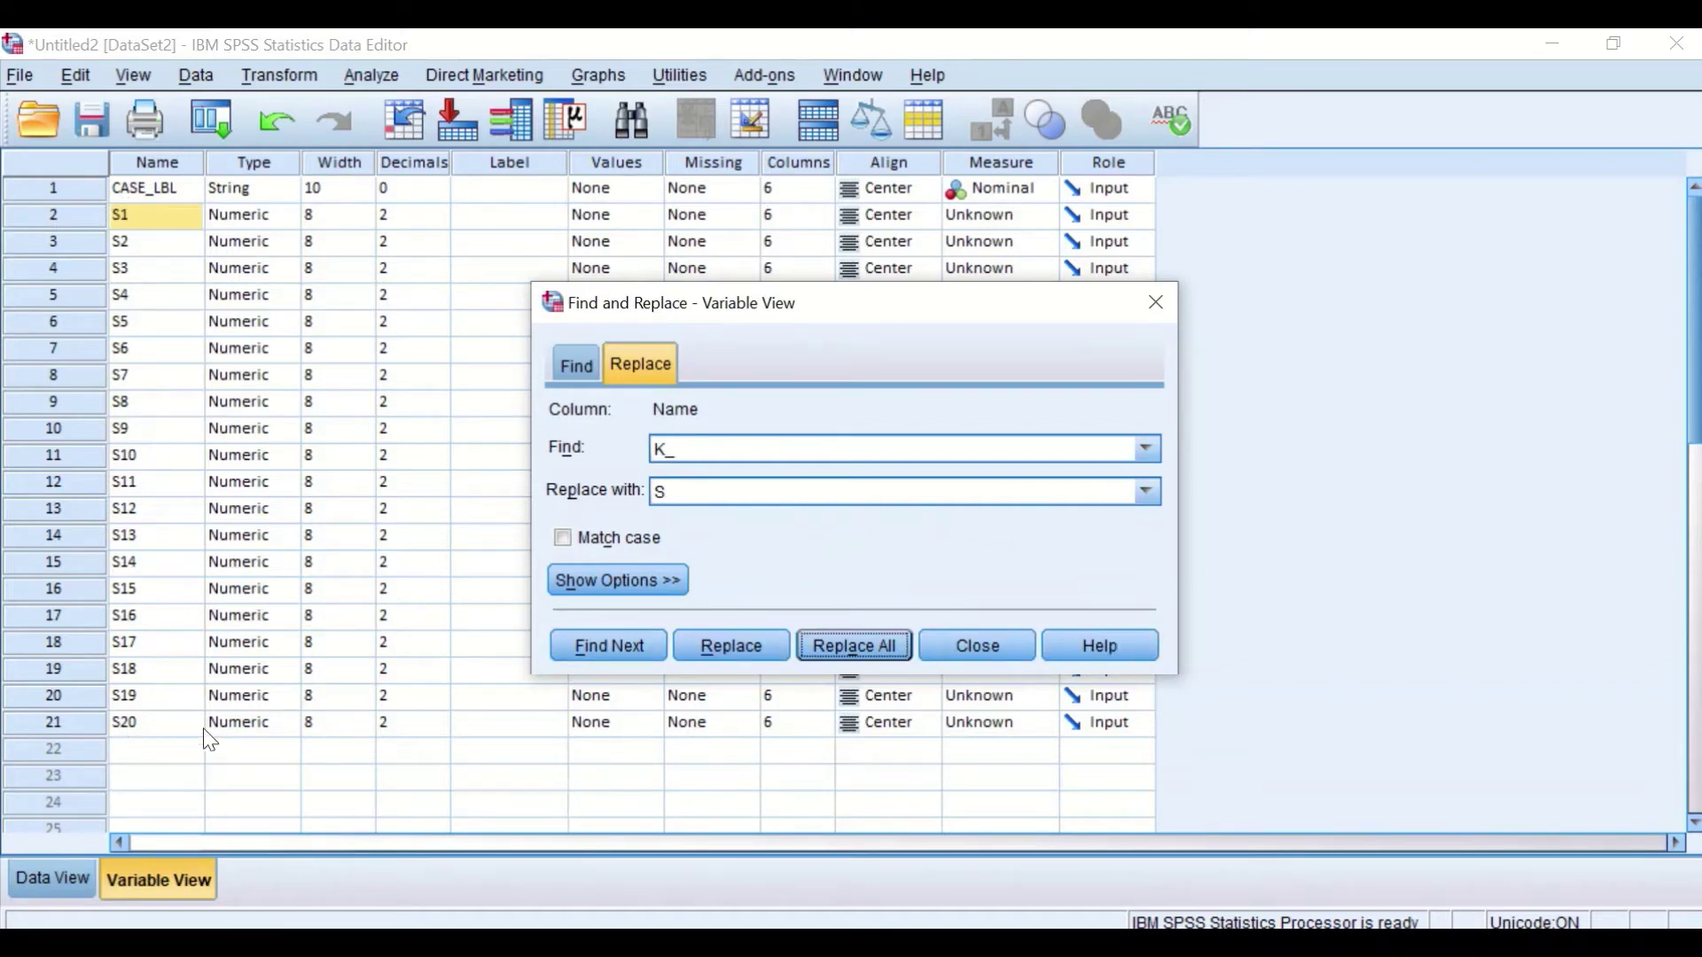
click(997, 651)
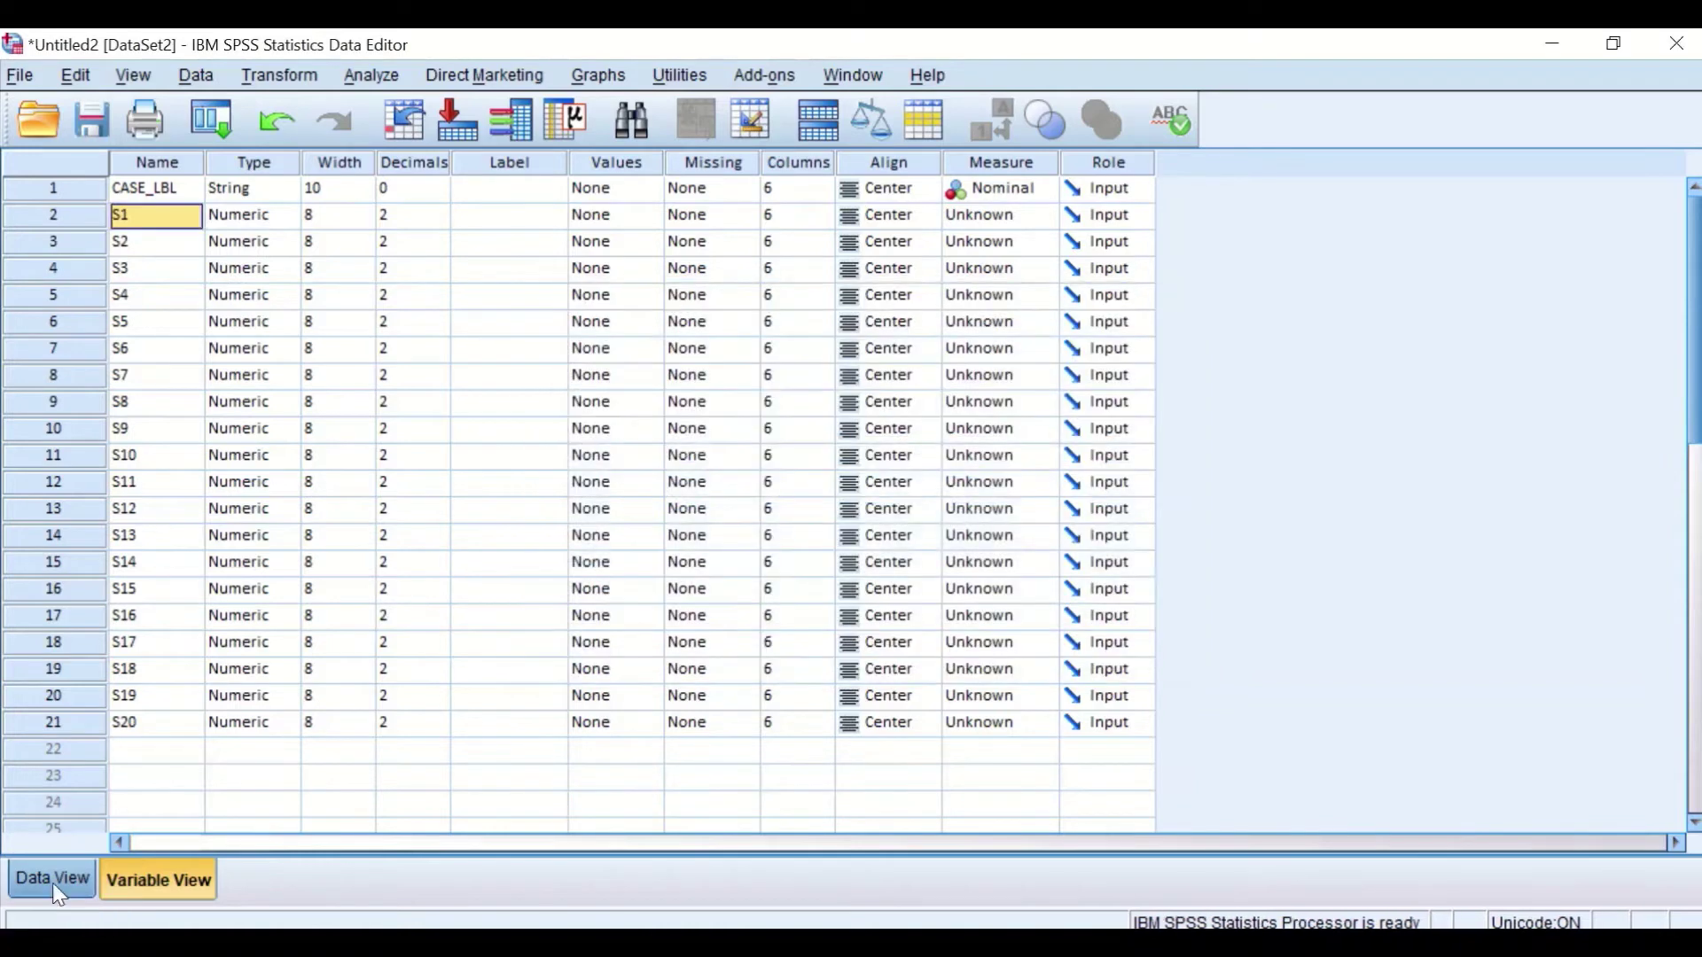
click(44, 880)
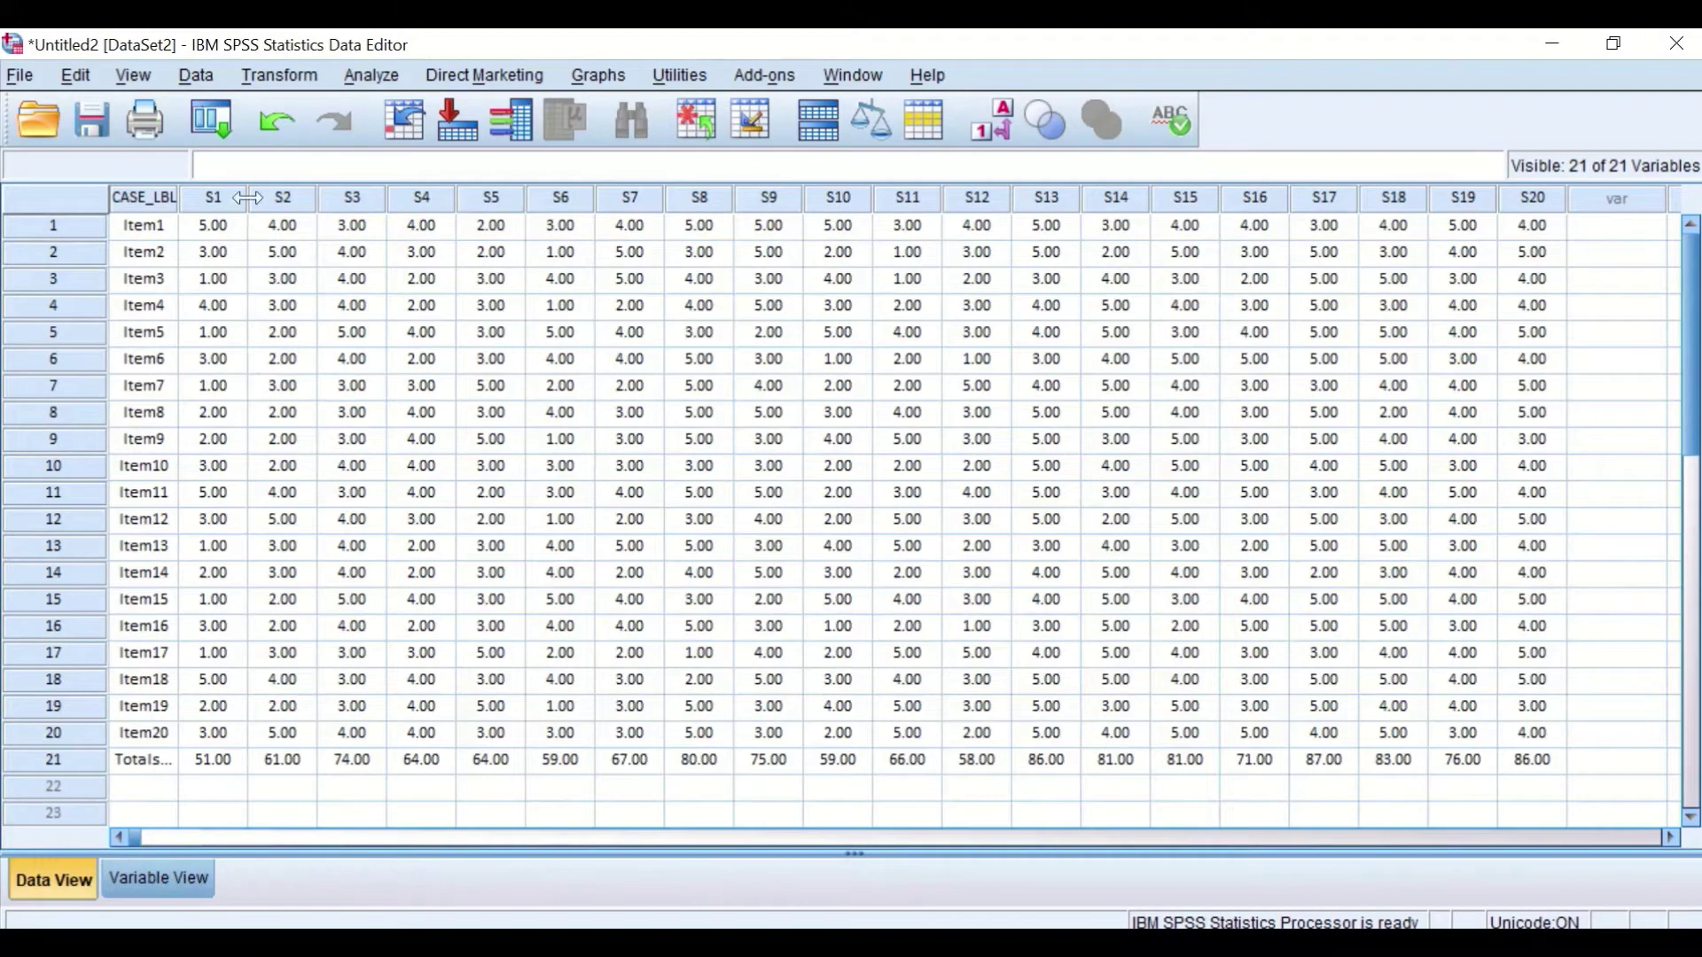
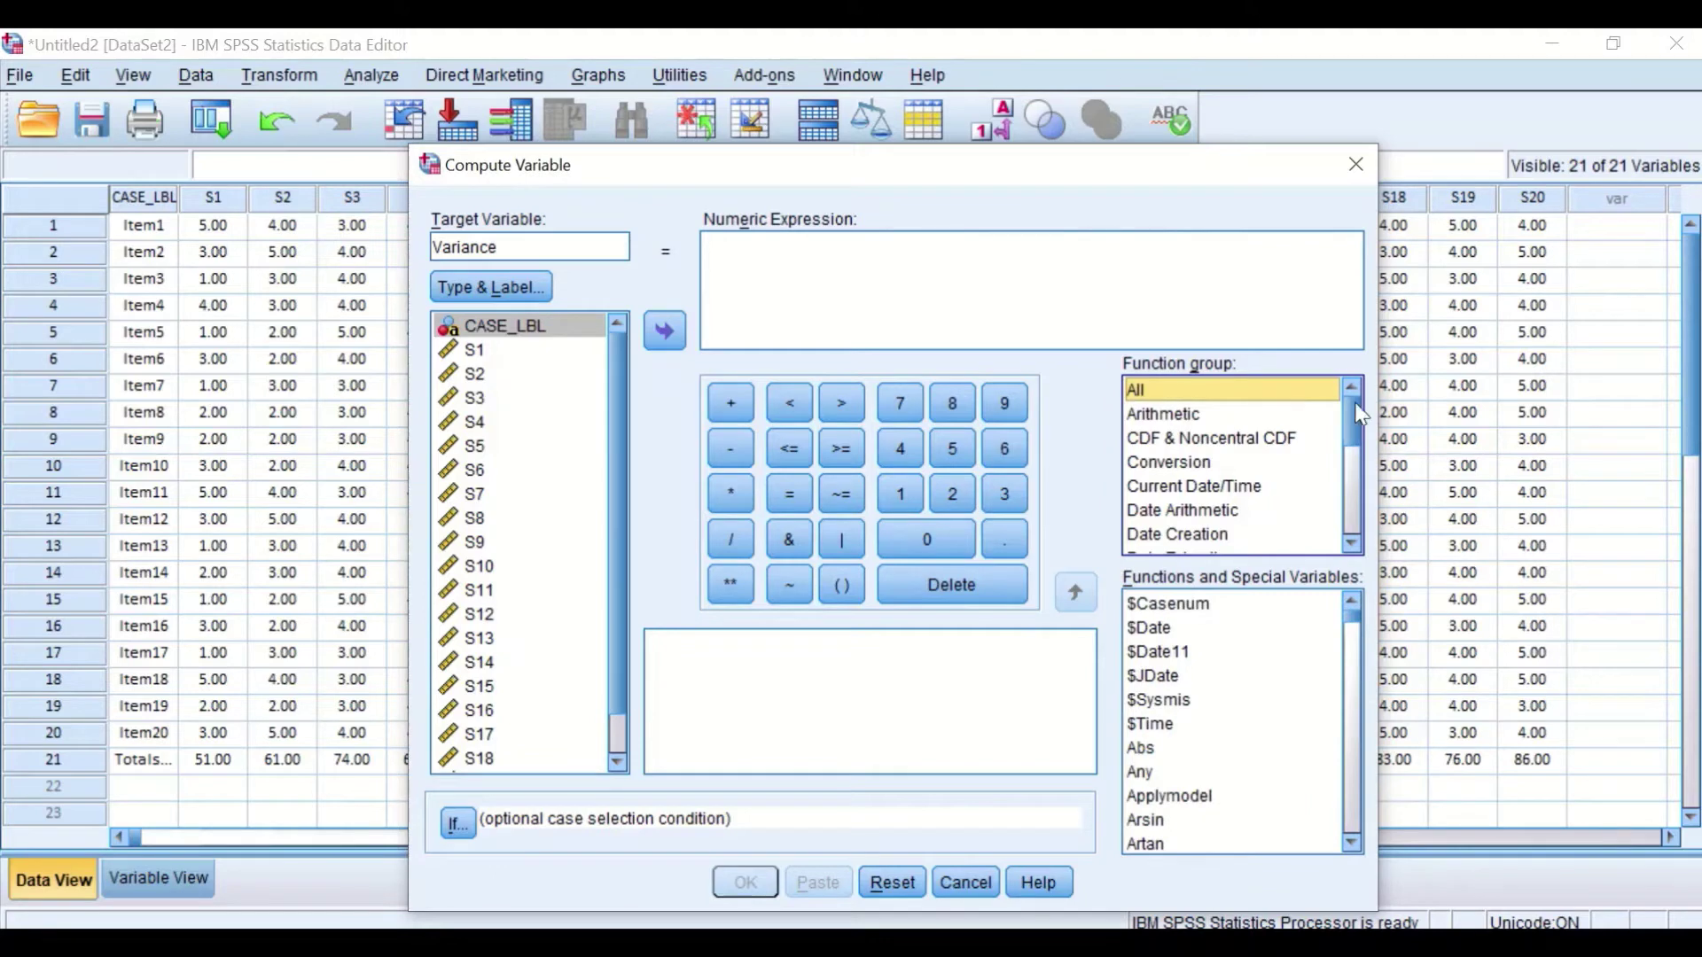
- Insert the statistical Variance function into the numeric expression for the target variable Variance
drag(1347, 402, 1323, 505)
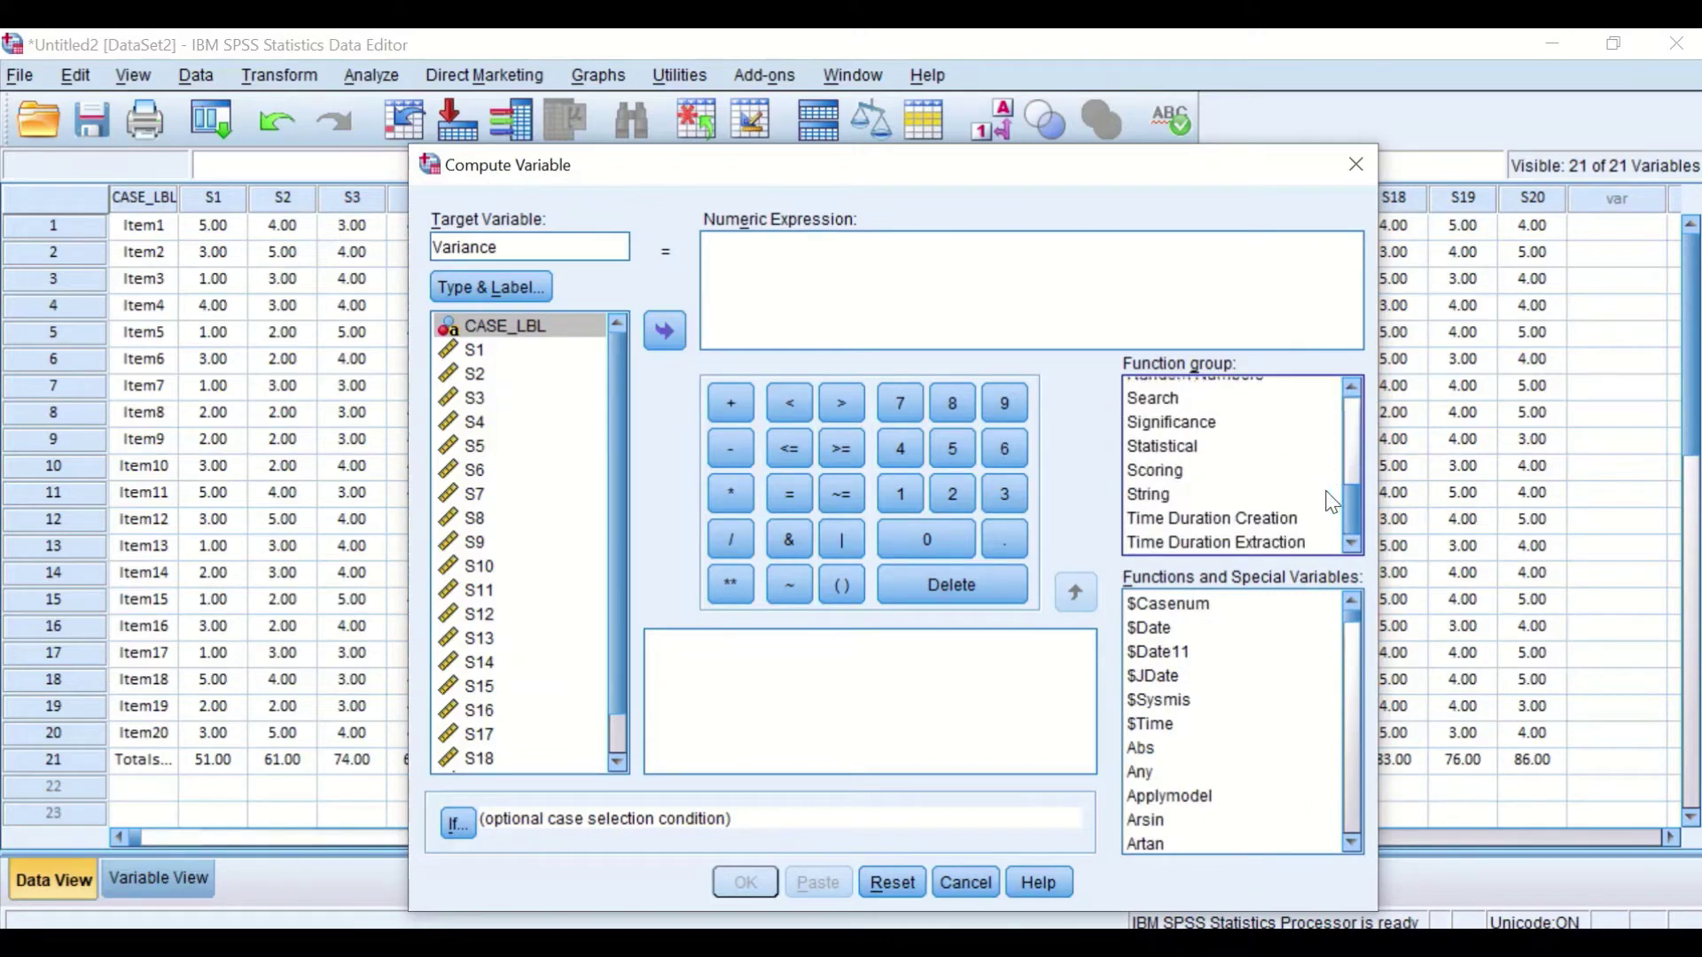
click(1185, 448)
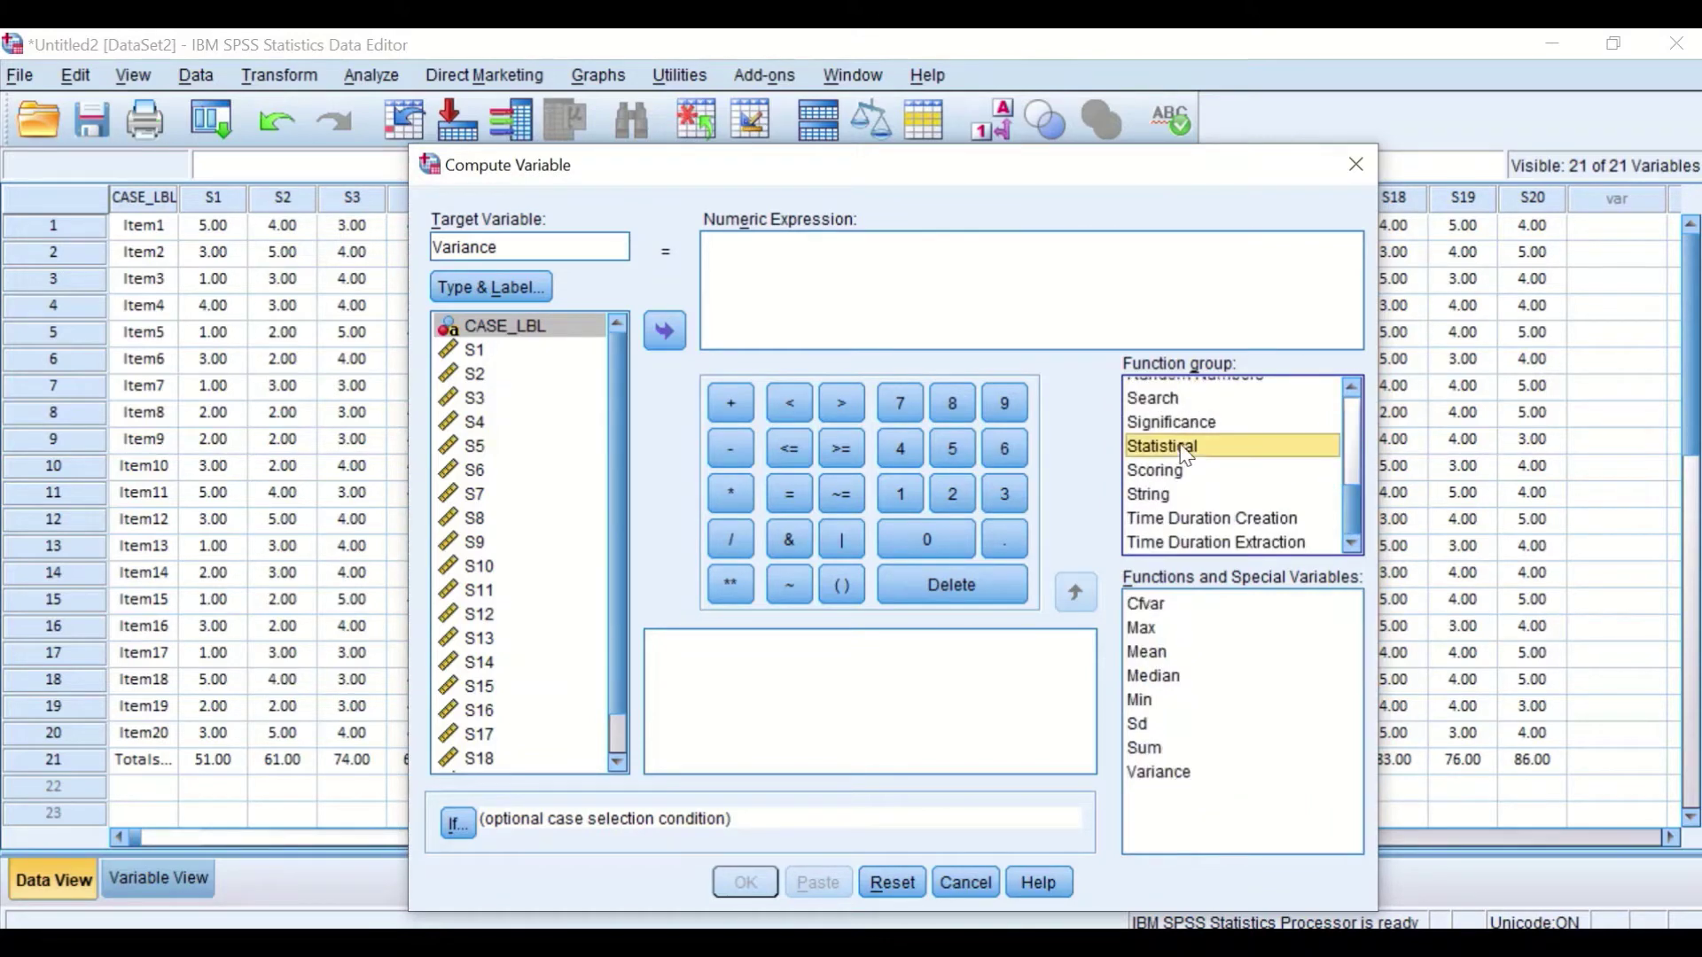
click(1158, 775)
double_click(1159, 773)
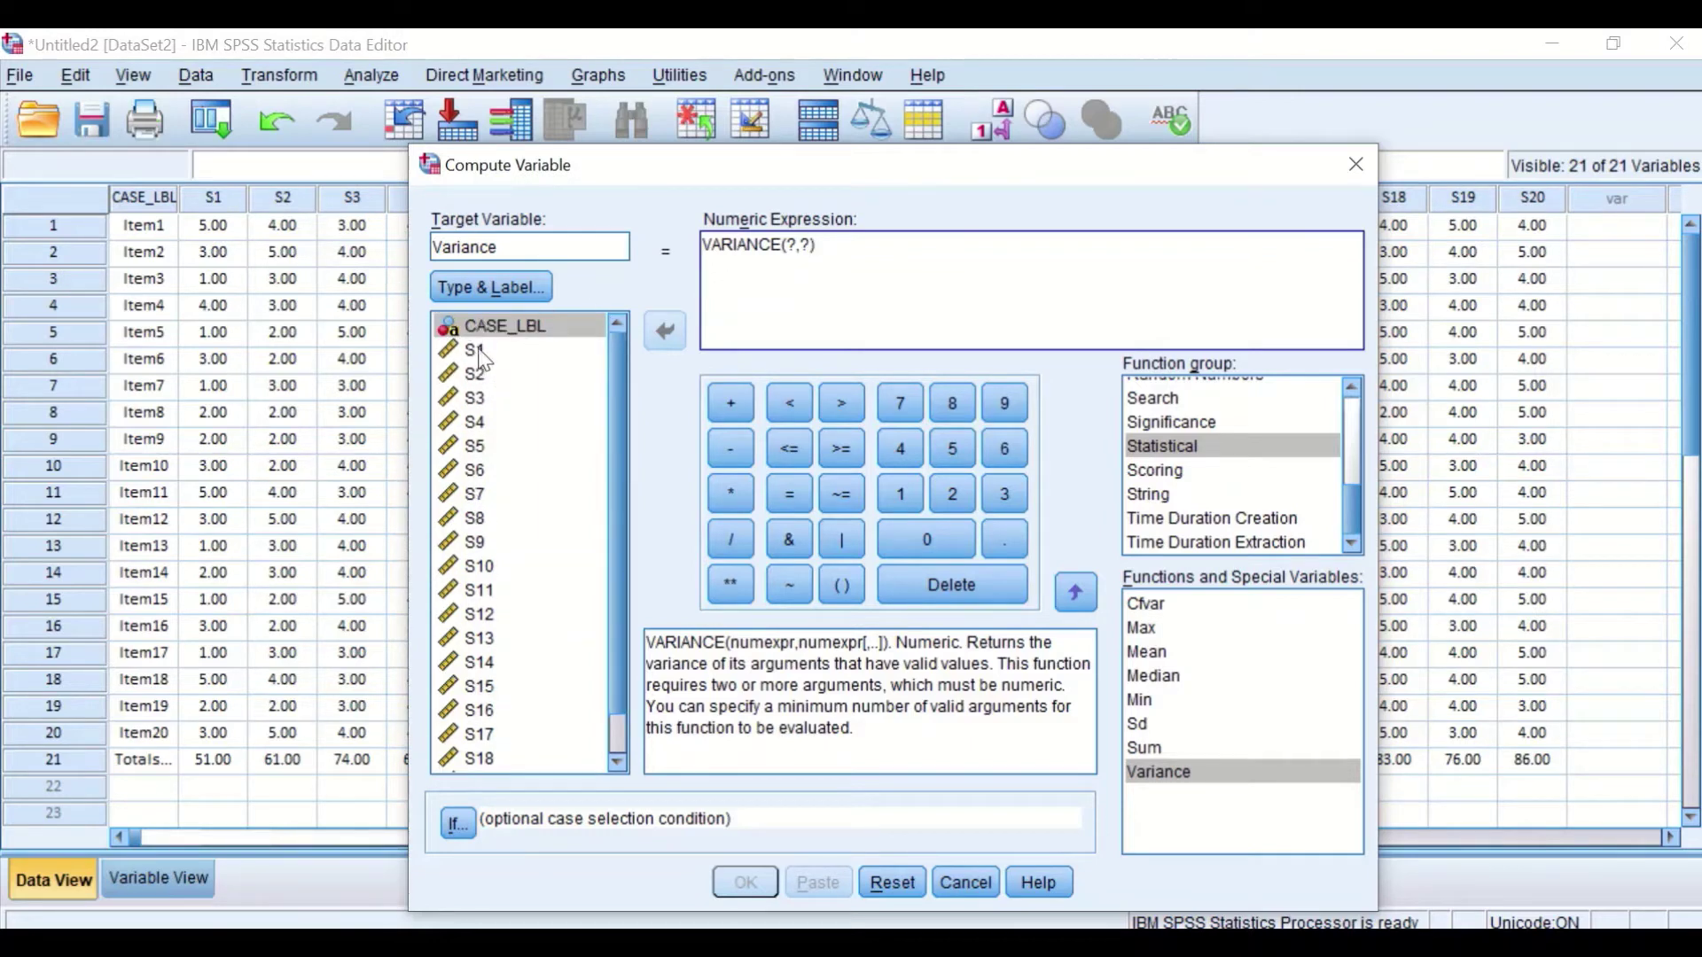
- Replace the first placeholder of the VARIANCE function with S1
scroll(525, 401, down, 1)
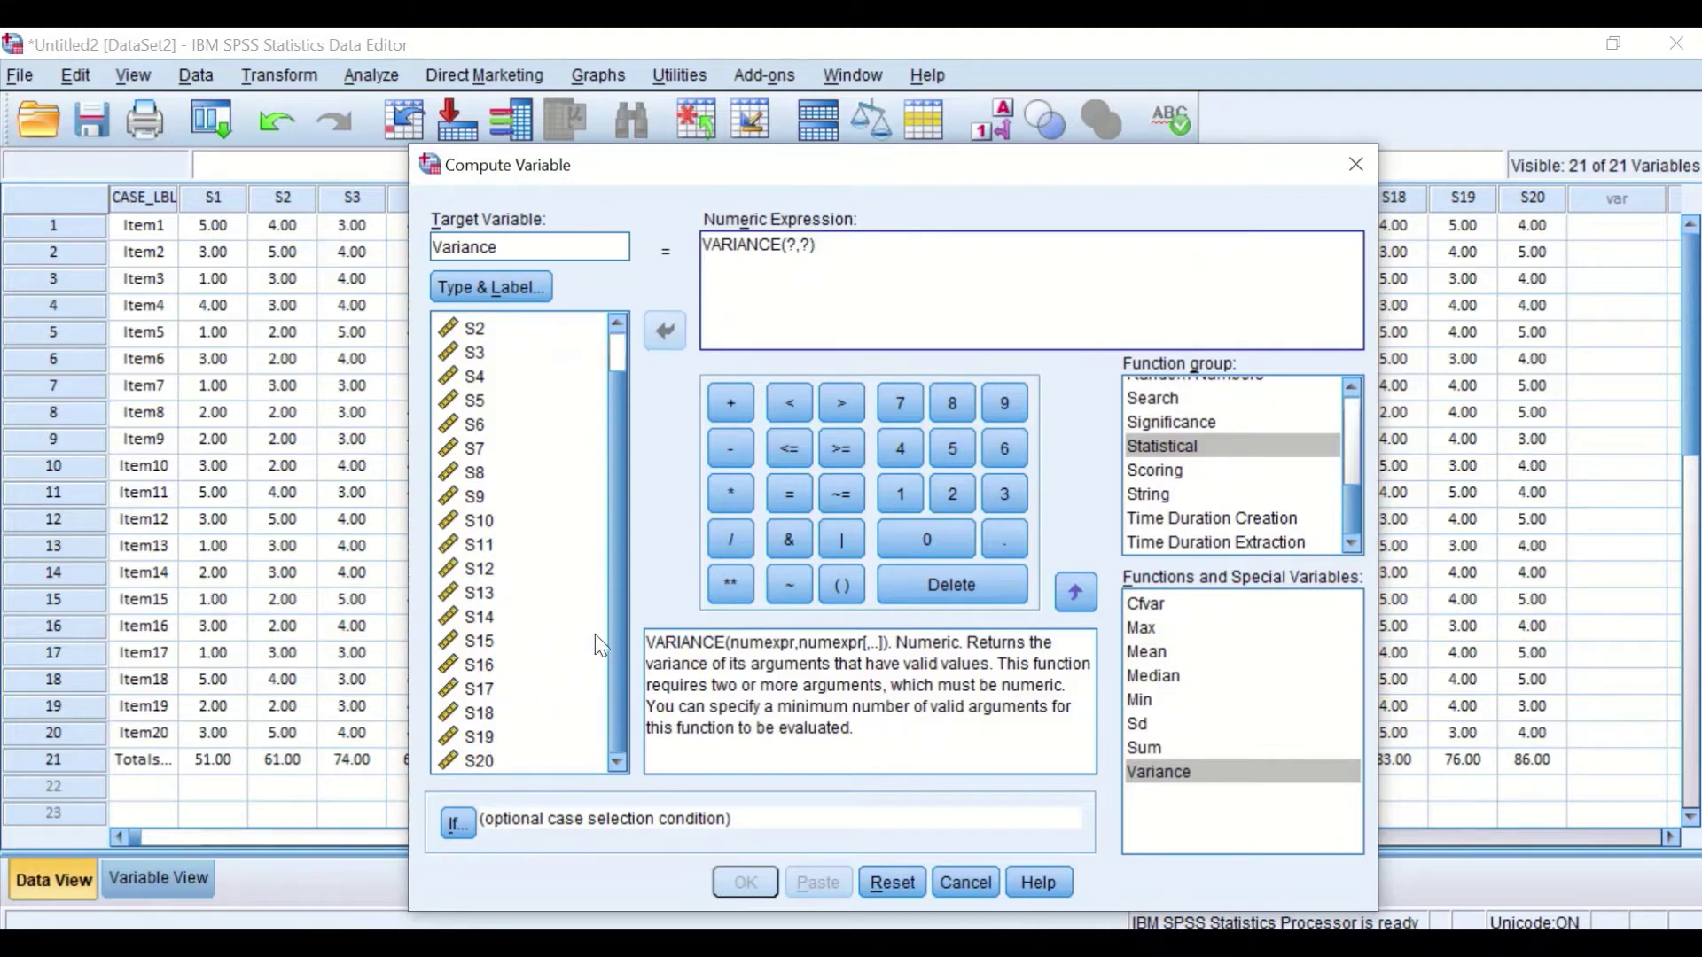
drag(622, 642, 610, 481)
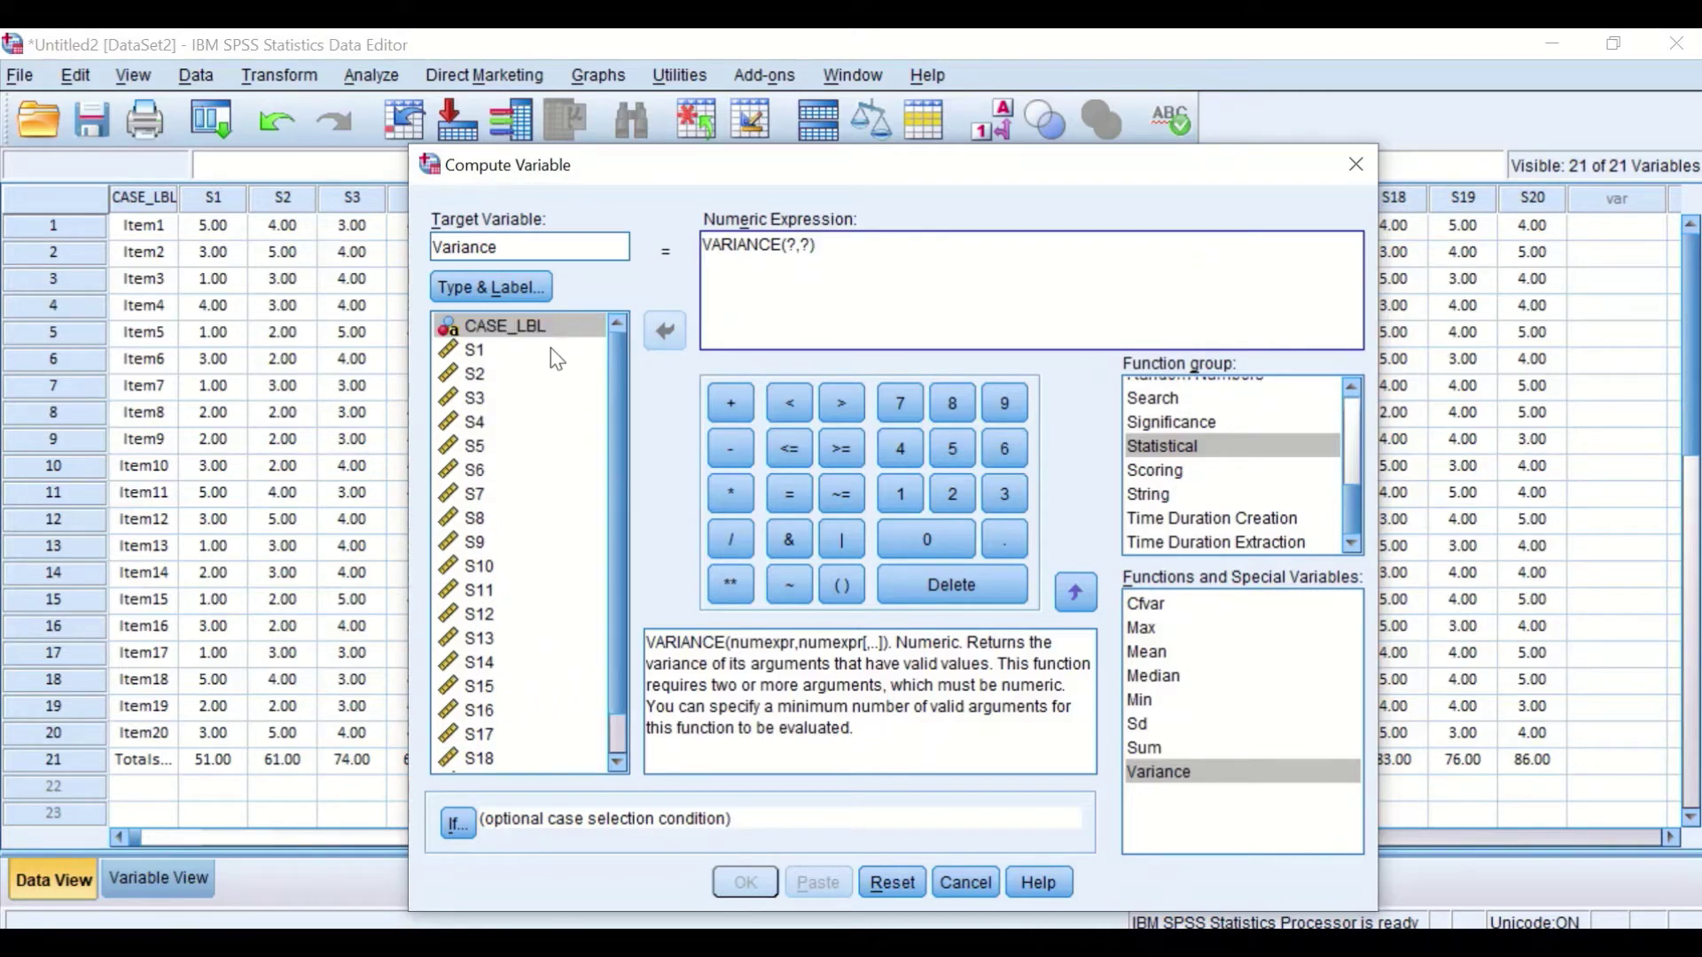
click(783, 245)
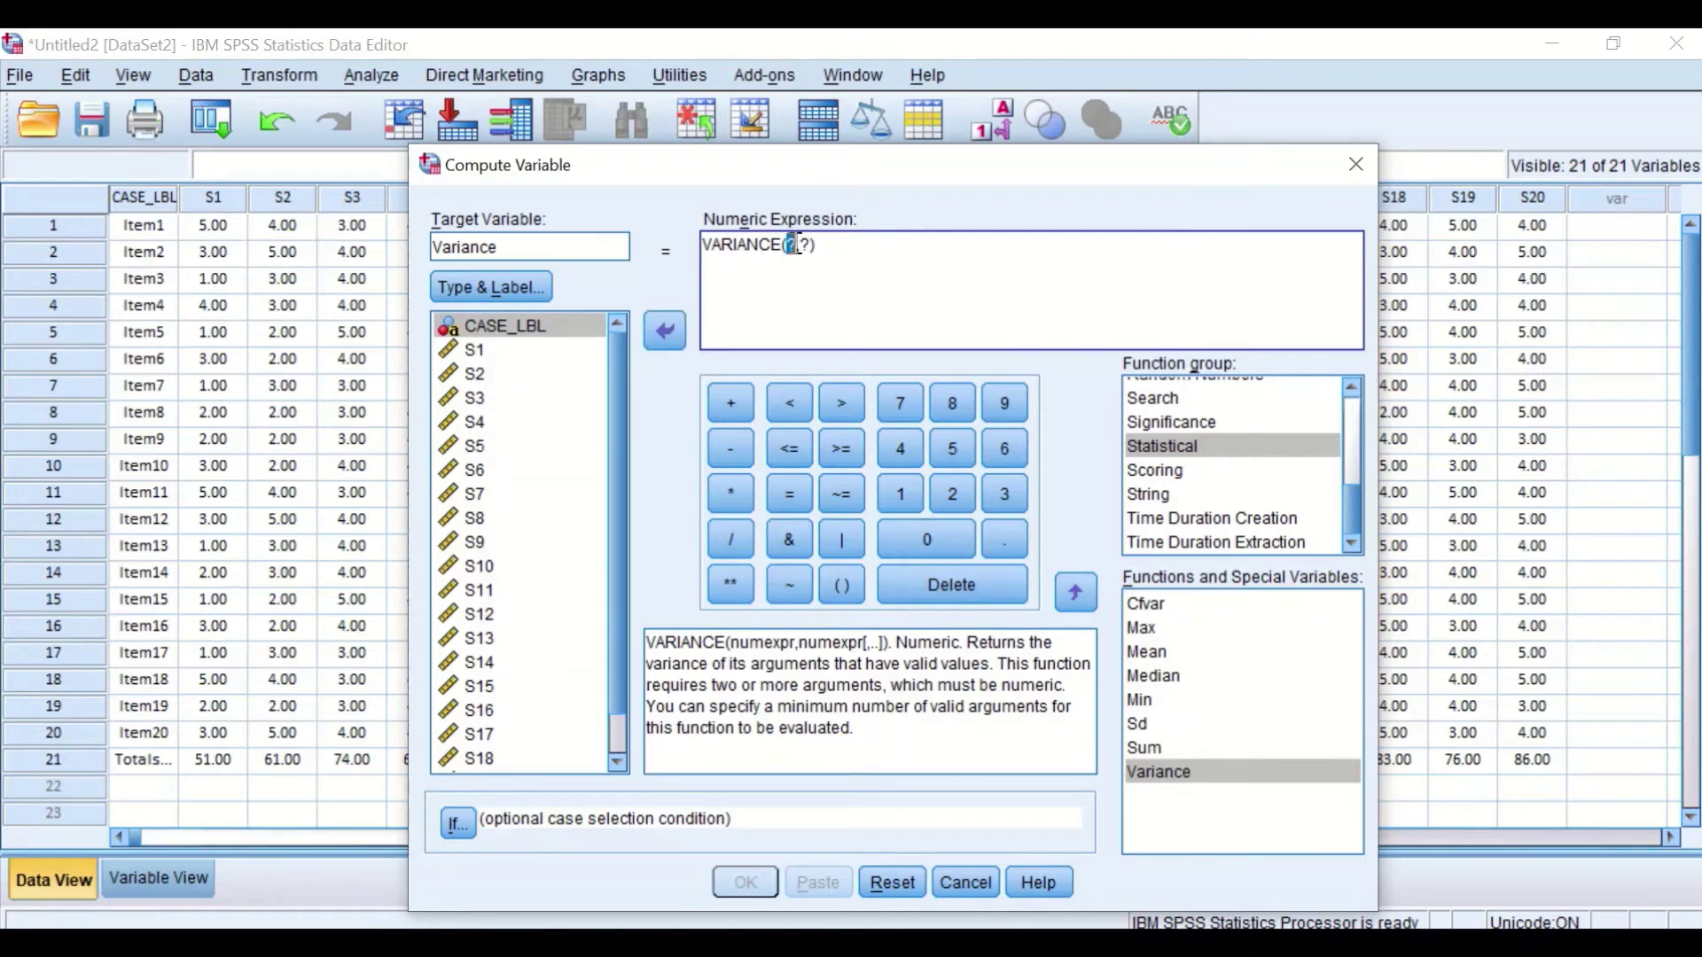
key(BackSpace)
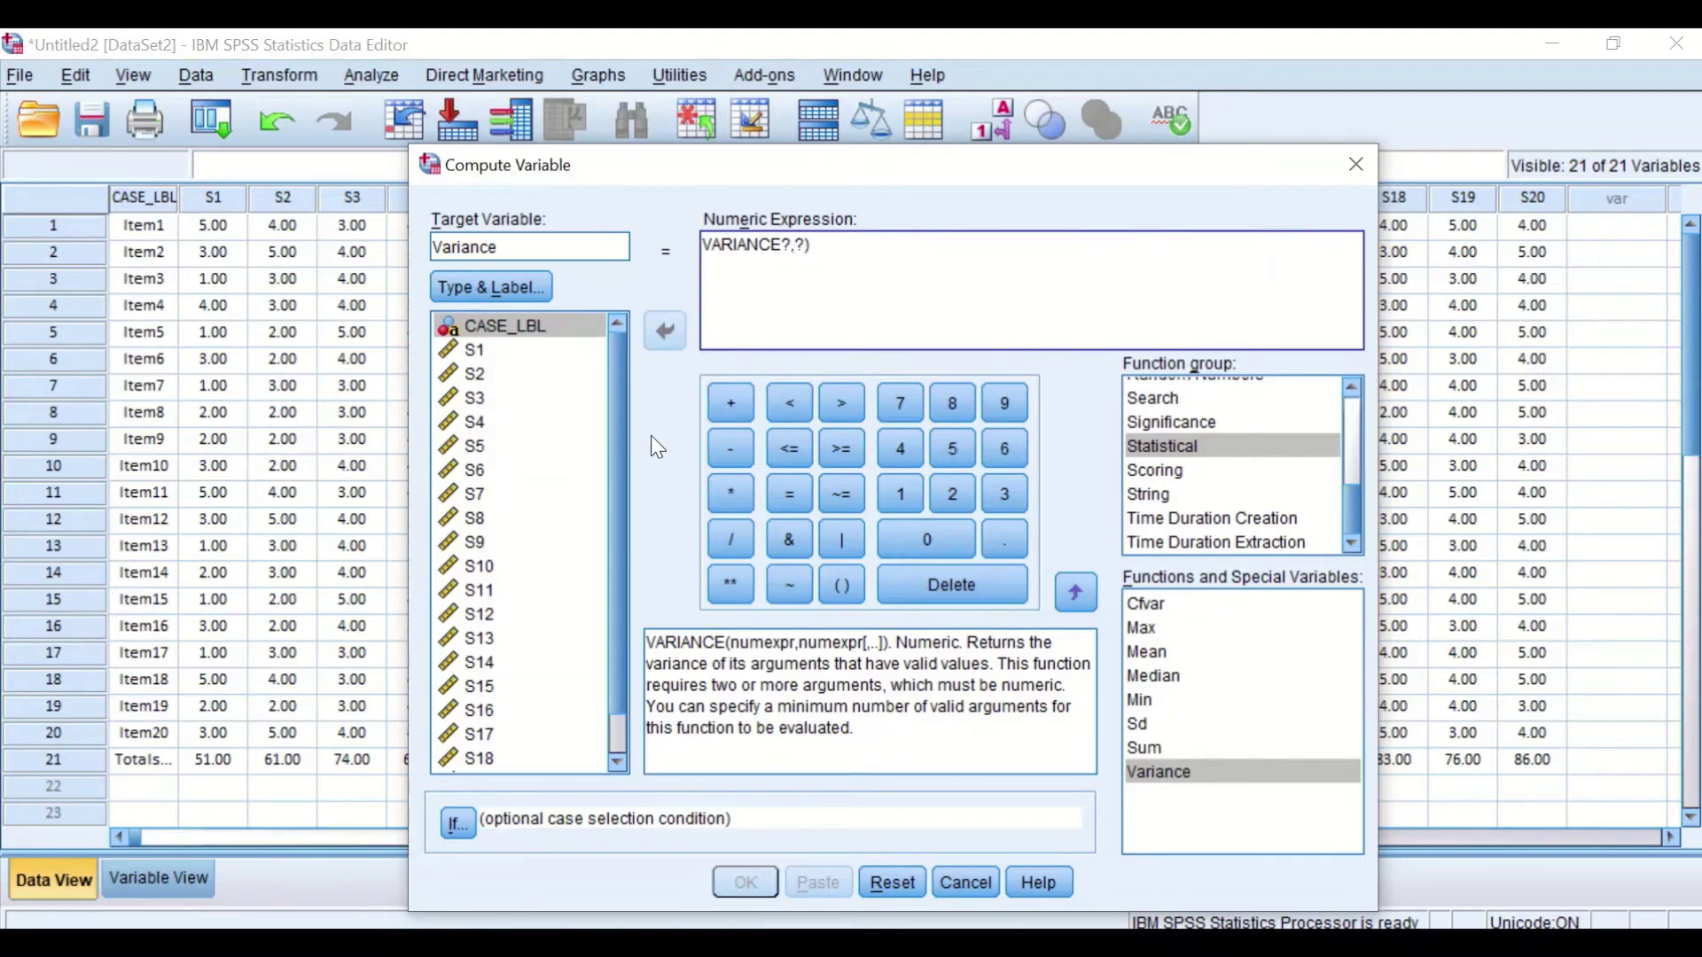
text(()
key(Delete)
key(Delete)
click(466, 352)
click(464, 351)
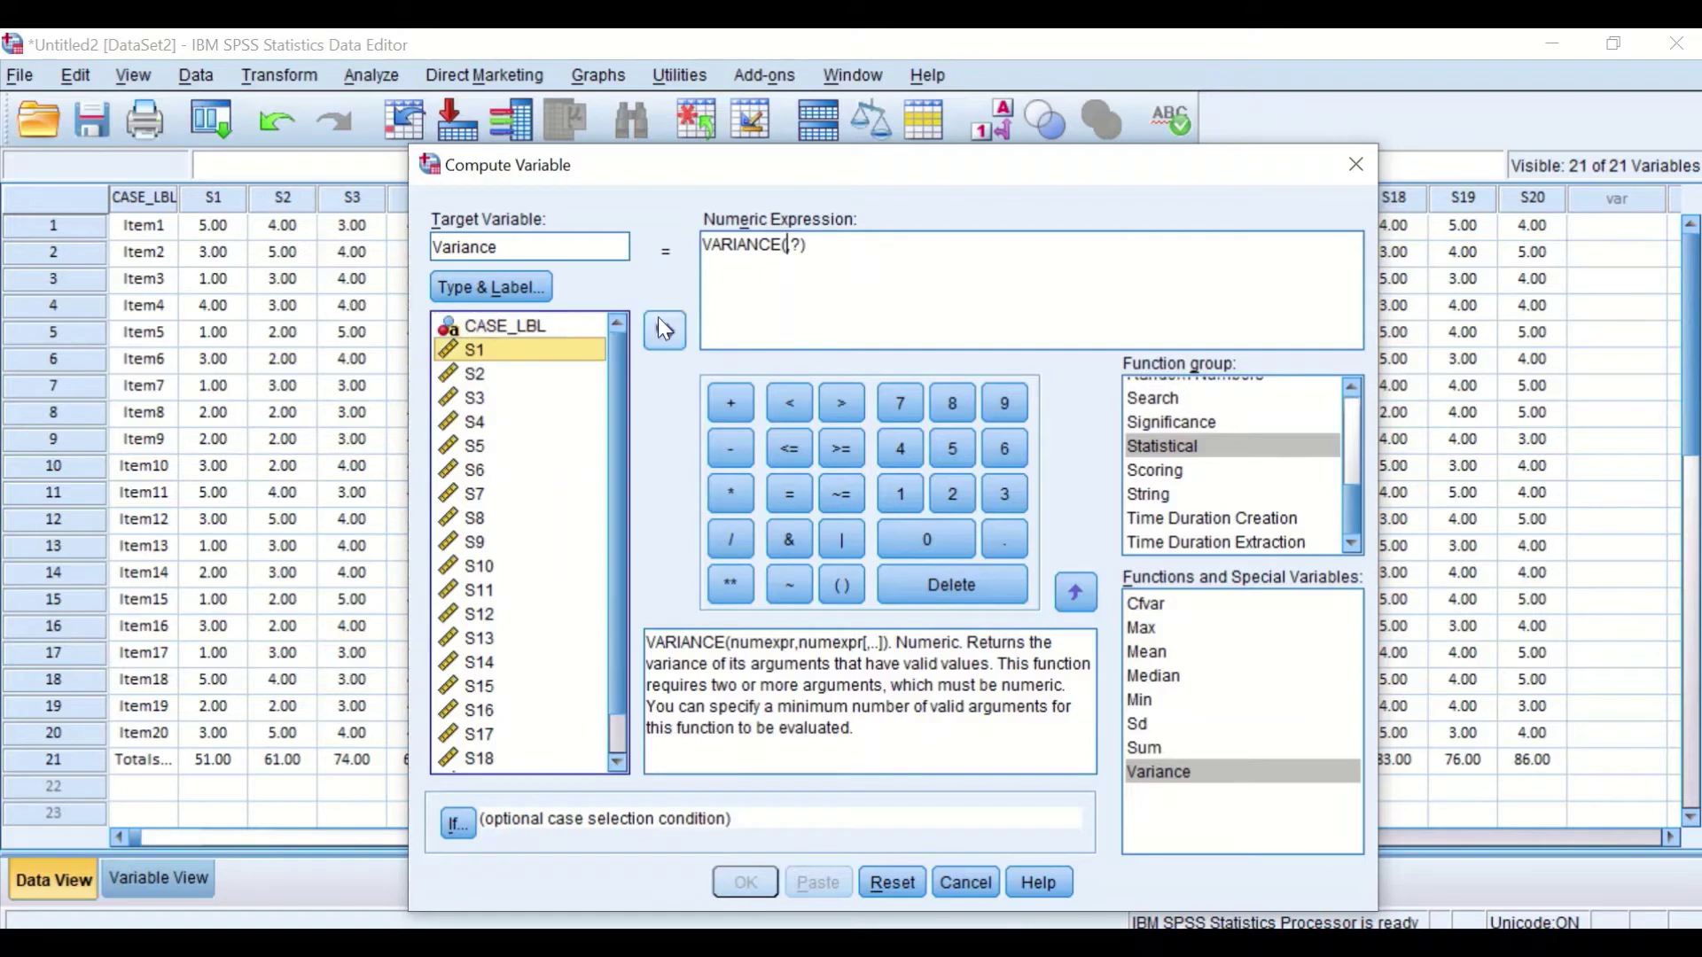
click(659, 324)
- Replace the remaining VARIANCE placeholder with S2 and add S3, S4 and S5 as comma-separated arguments
click(813, 245)
text(,)
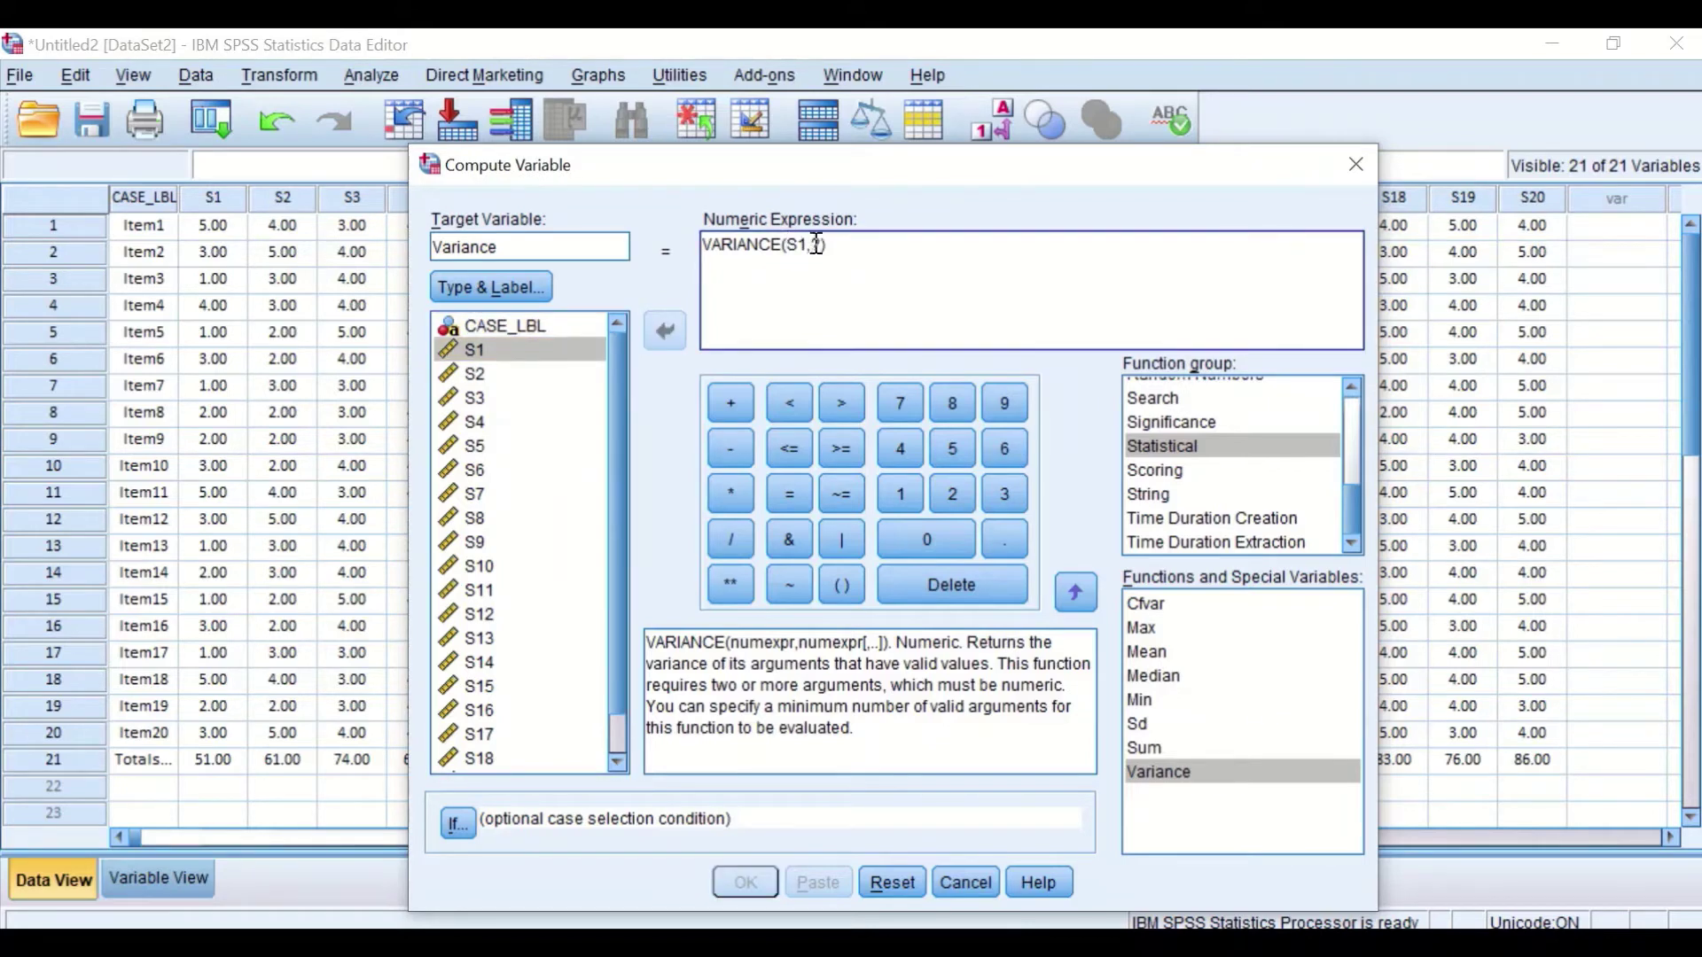
click(474, 373)
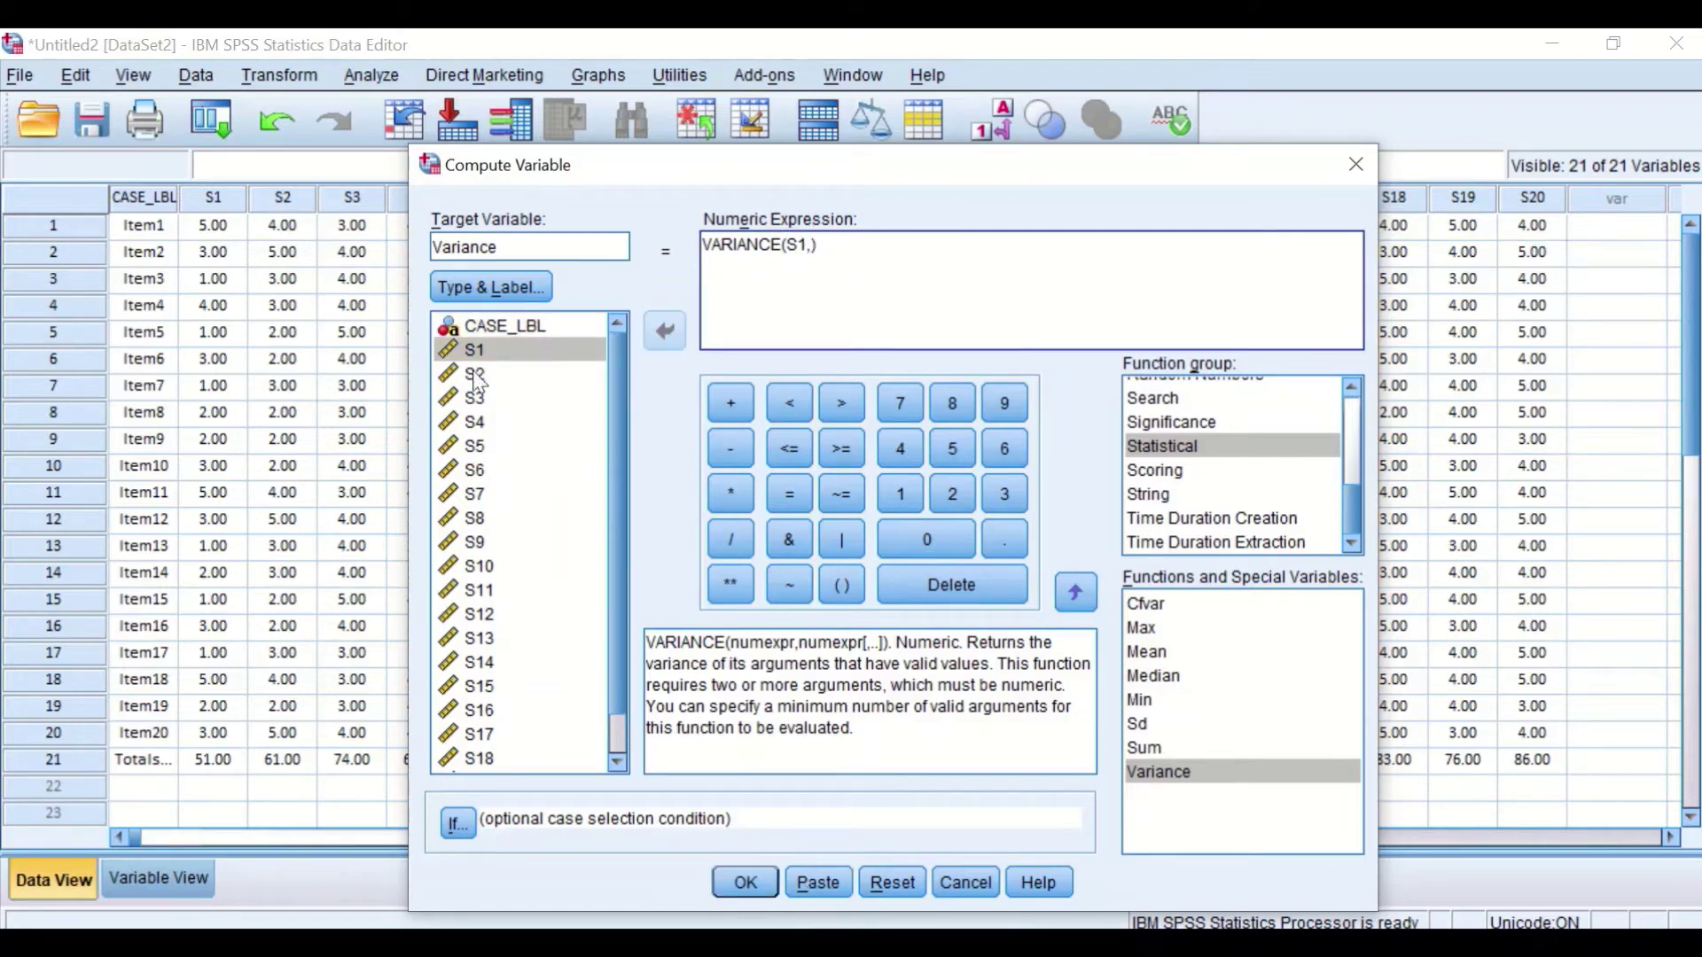
click(667, 330)
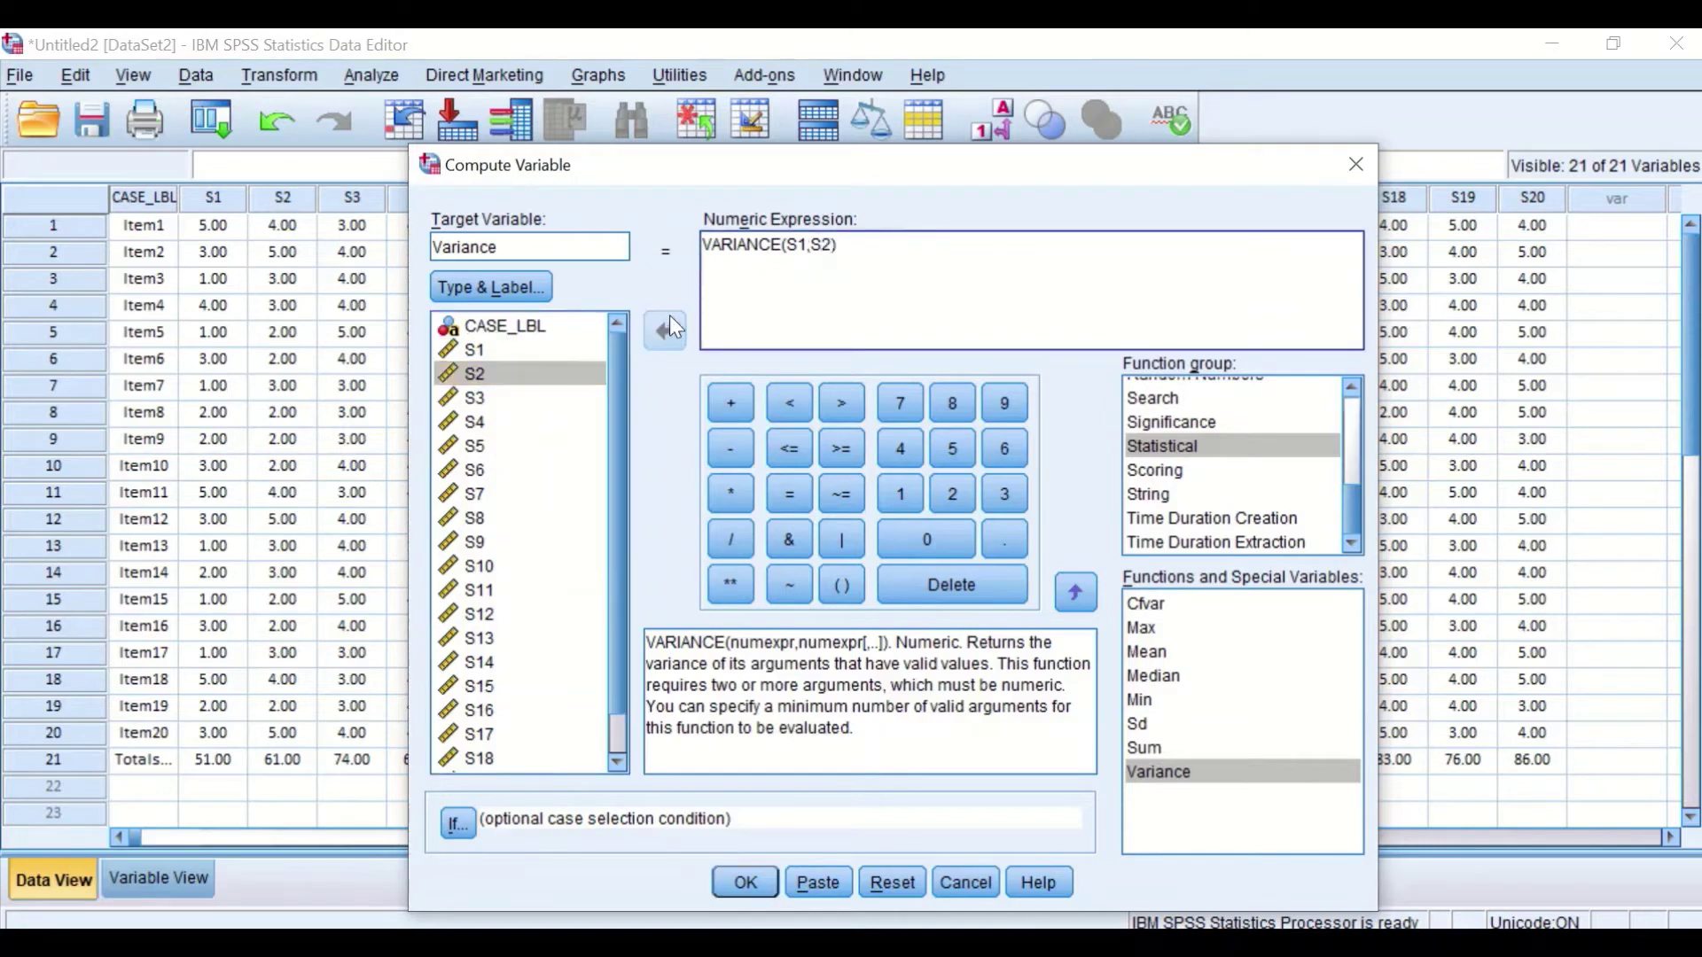
text(,)
click(493, 398)
click(665, 331)
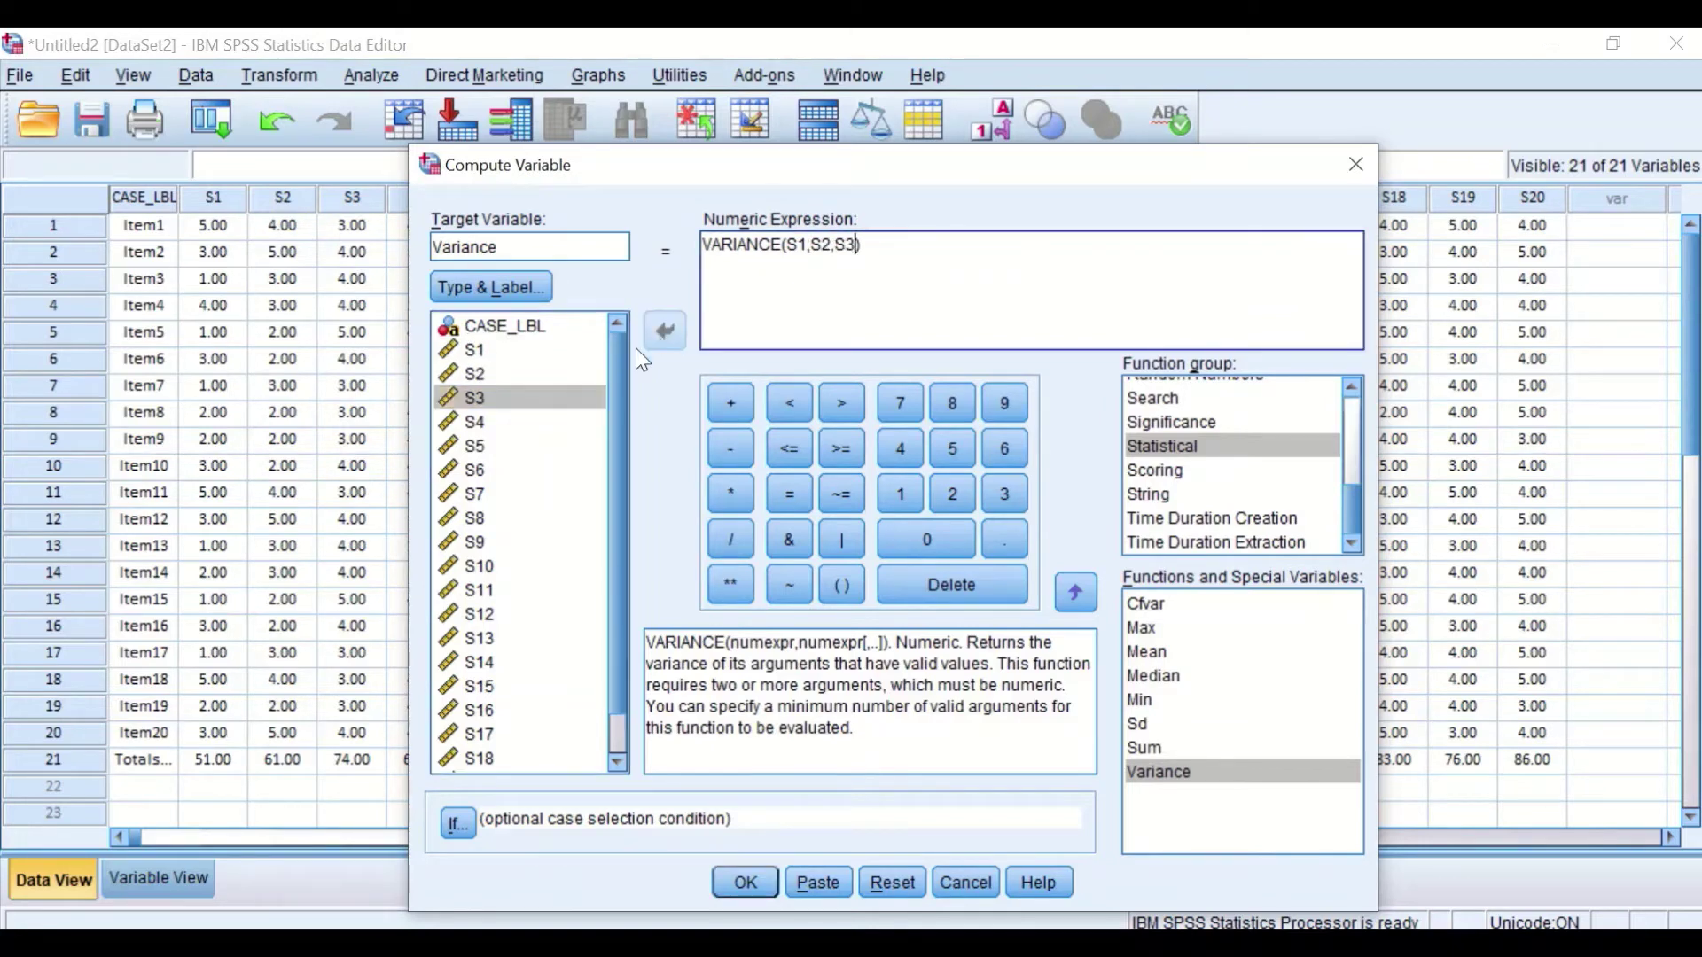
text(,)
click(487, 422)
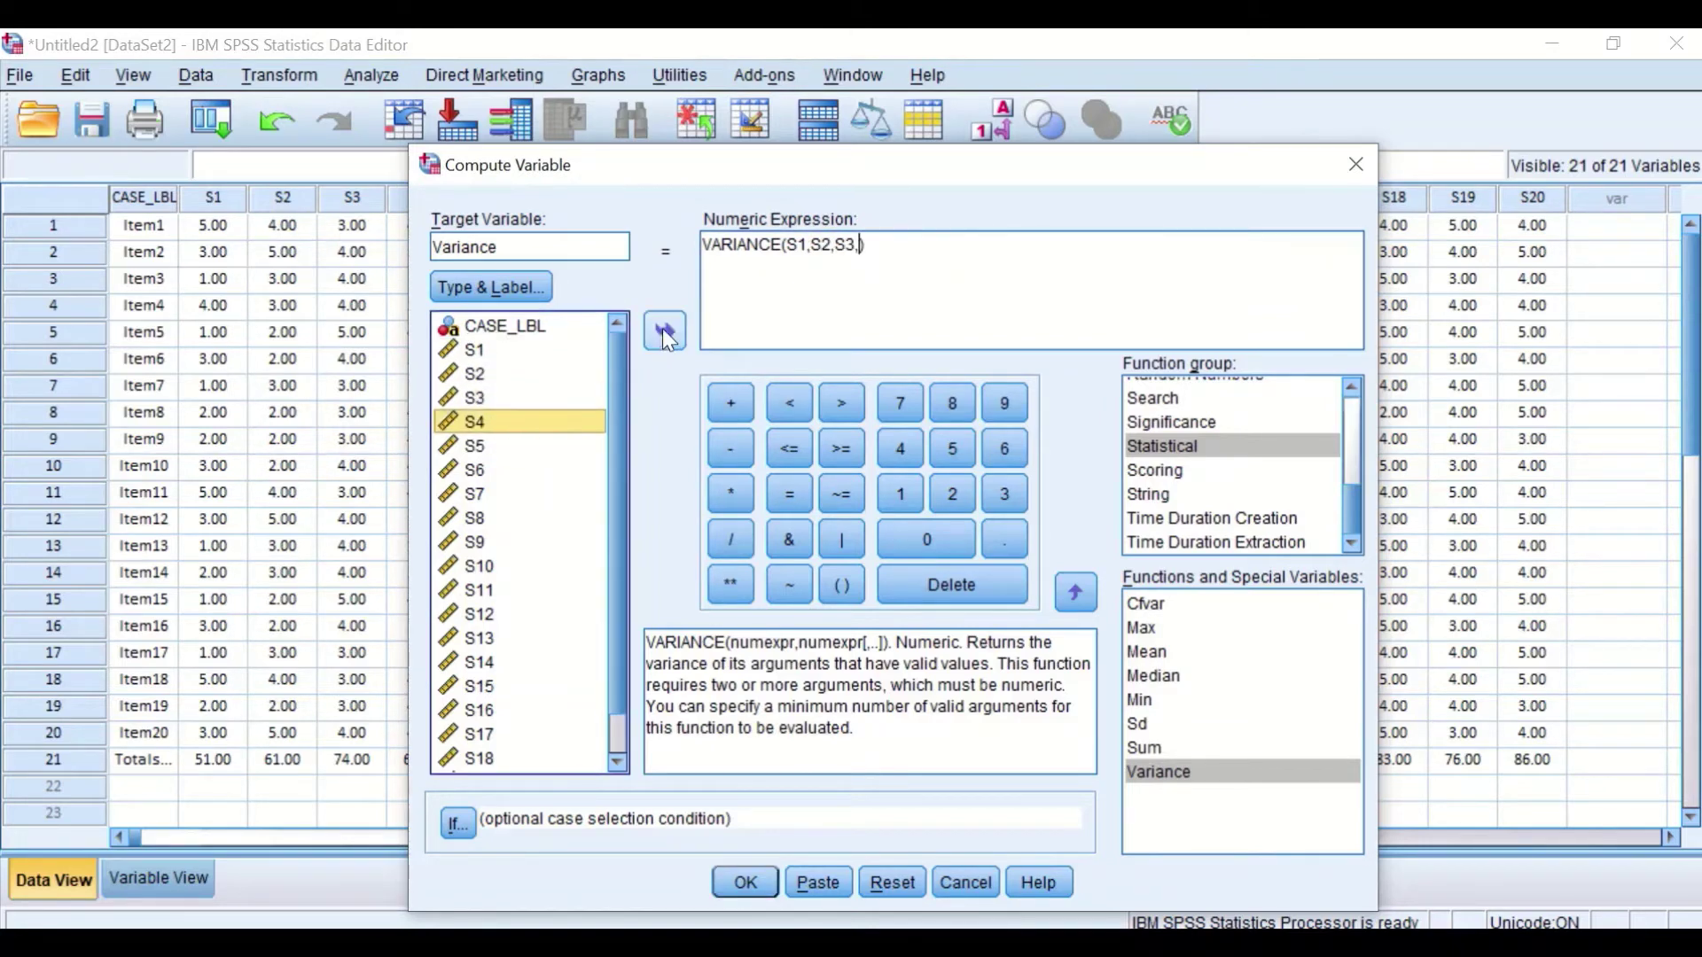
click(664, 331)
text(,)
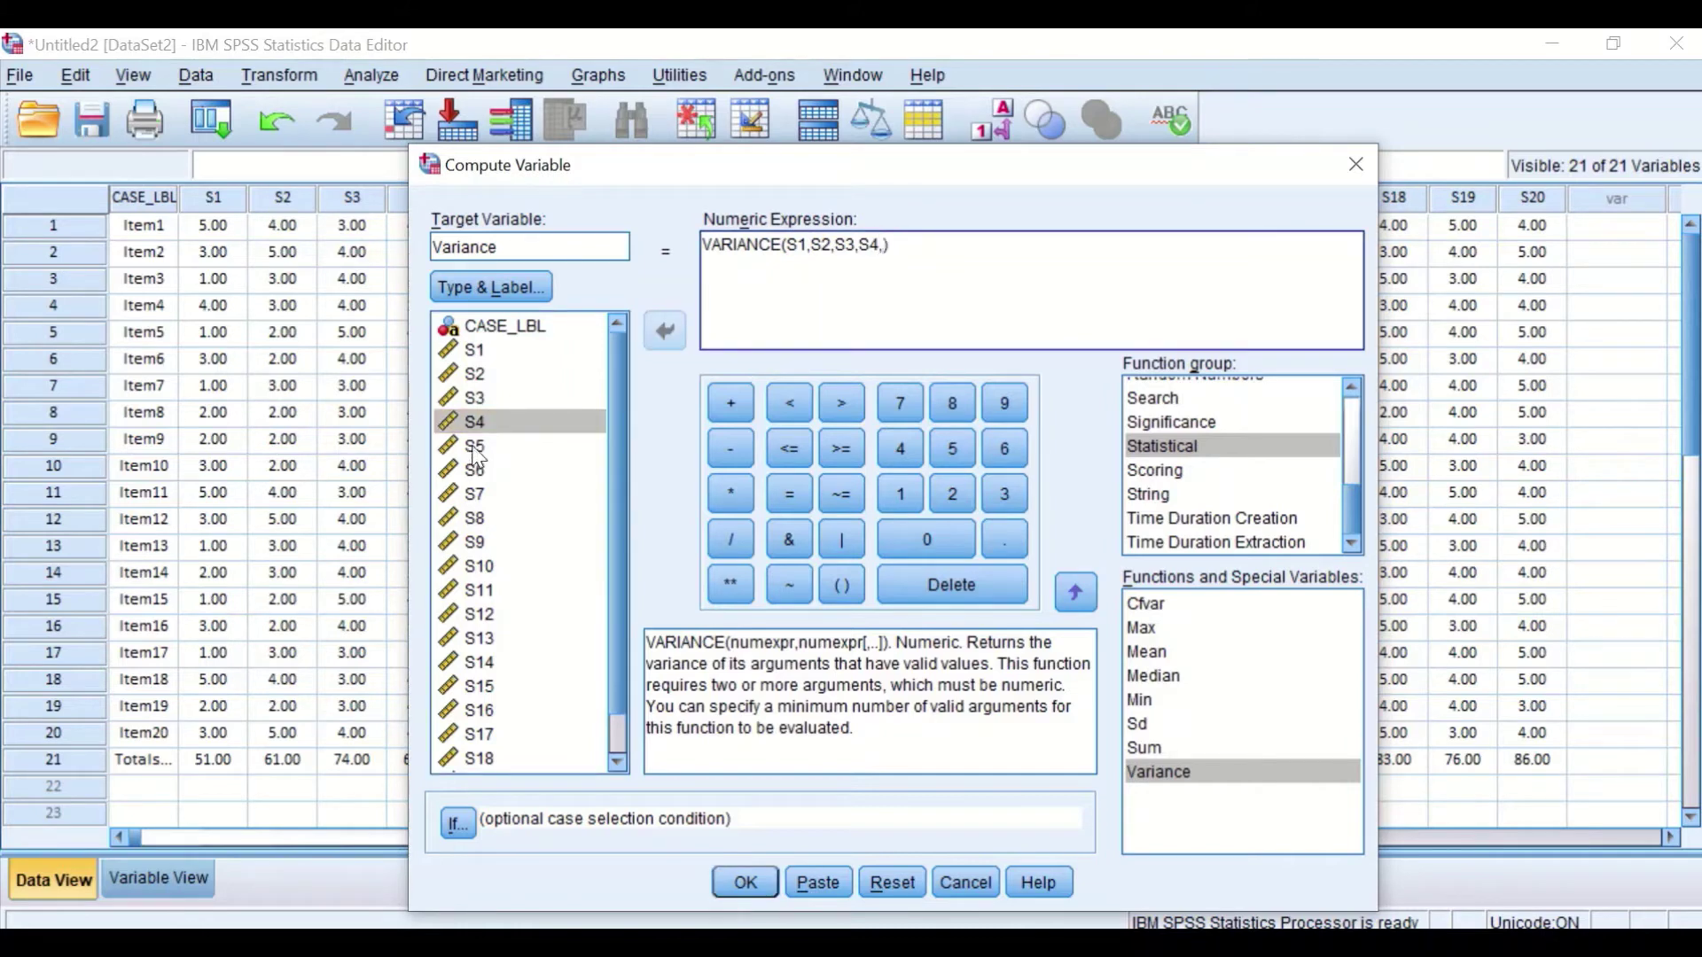
click(474, 446)
click(665, 332)
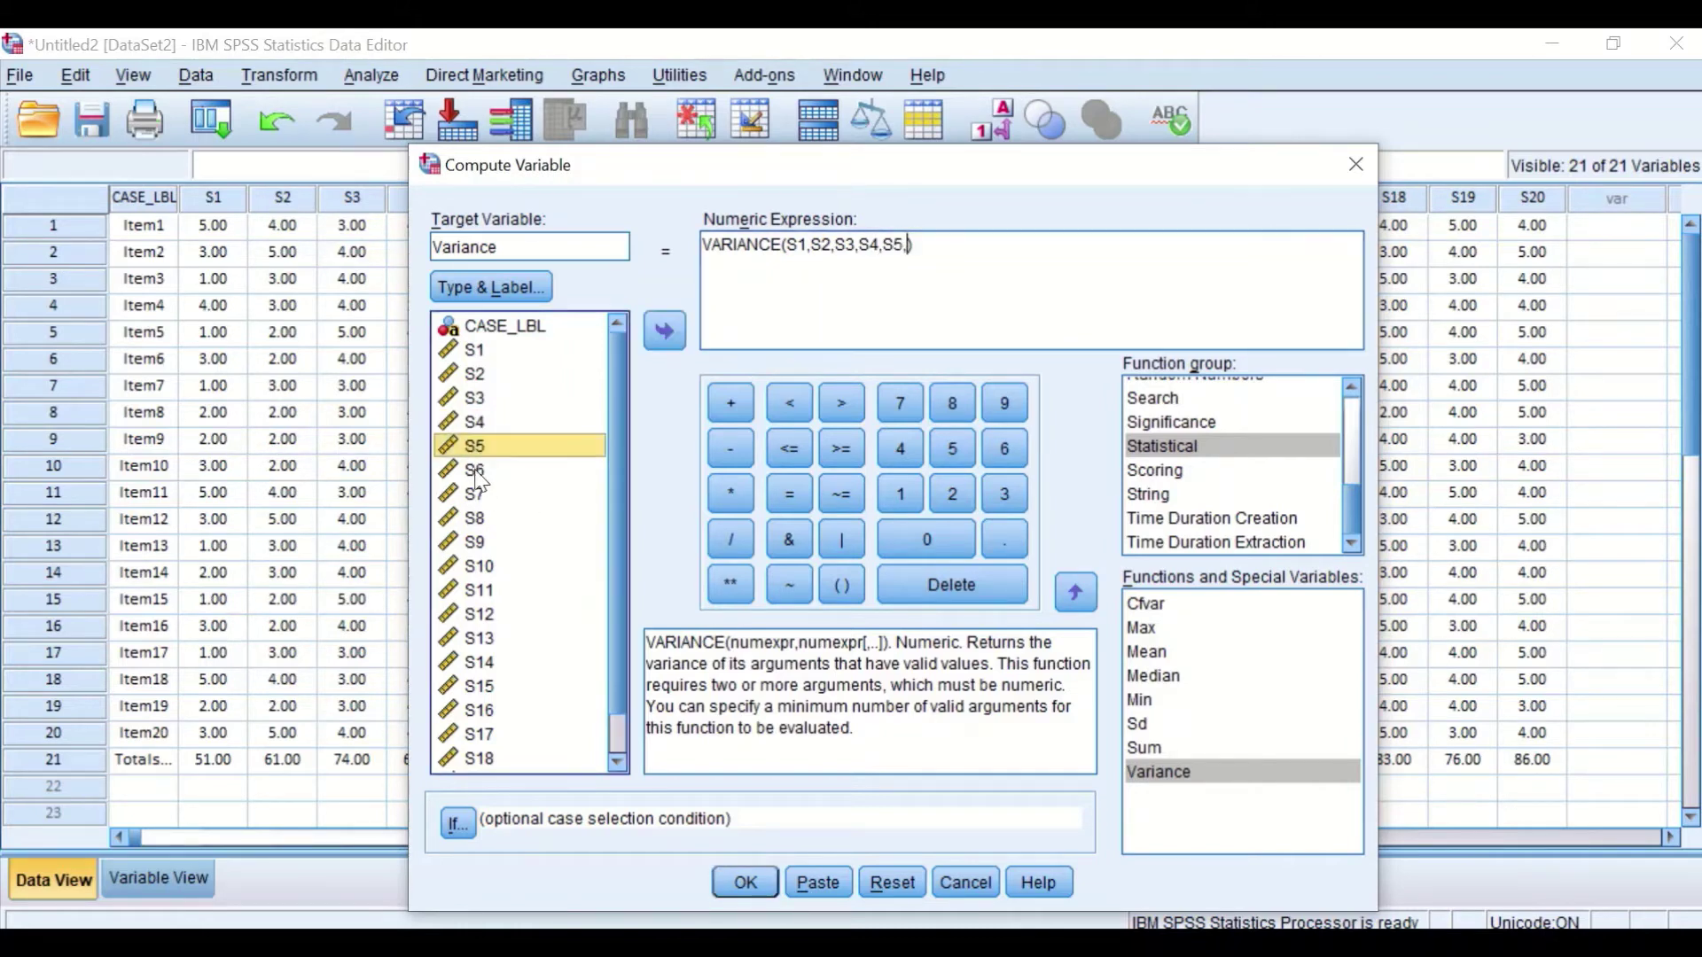
- Add S6 through S10 as further comma-separated arguments of the VARIANCE function
click(477, 471)
text(,)
click(666, 333)
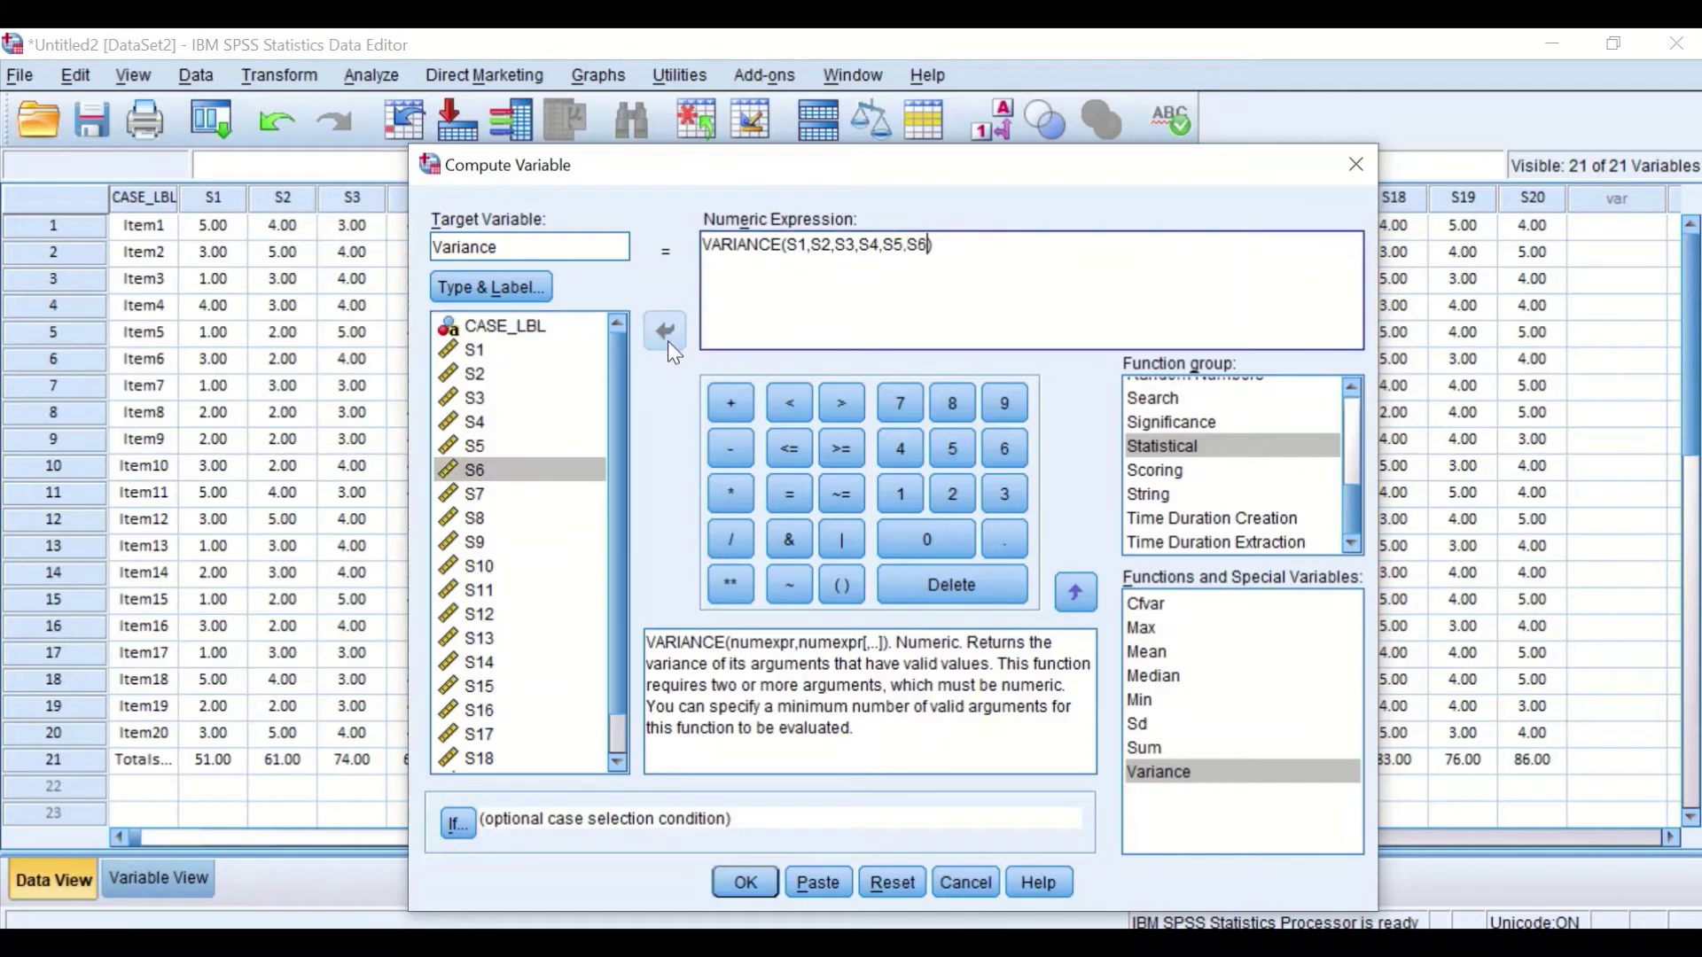
text(,)
click(475, 493)
click(667, 337)
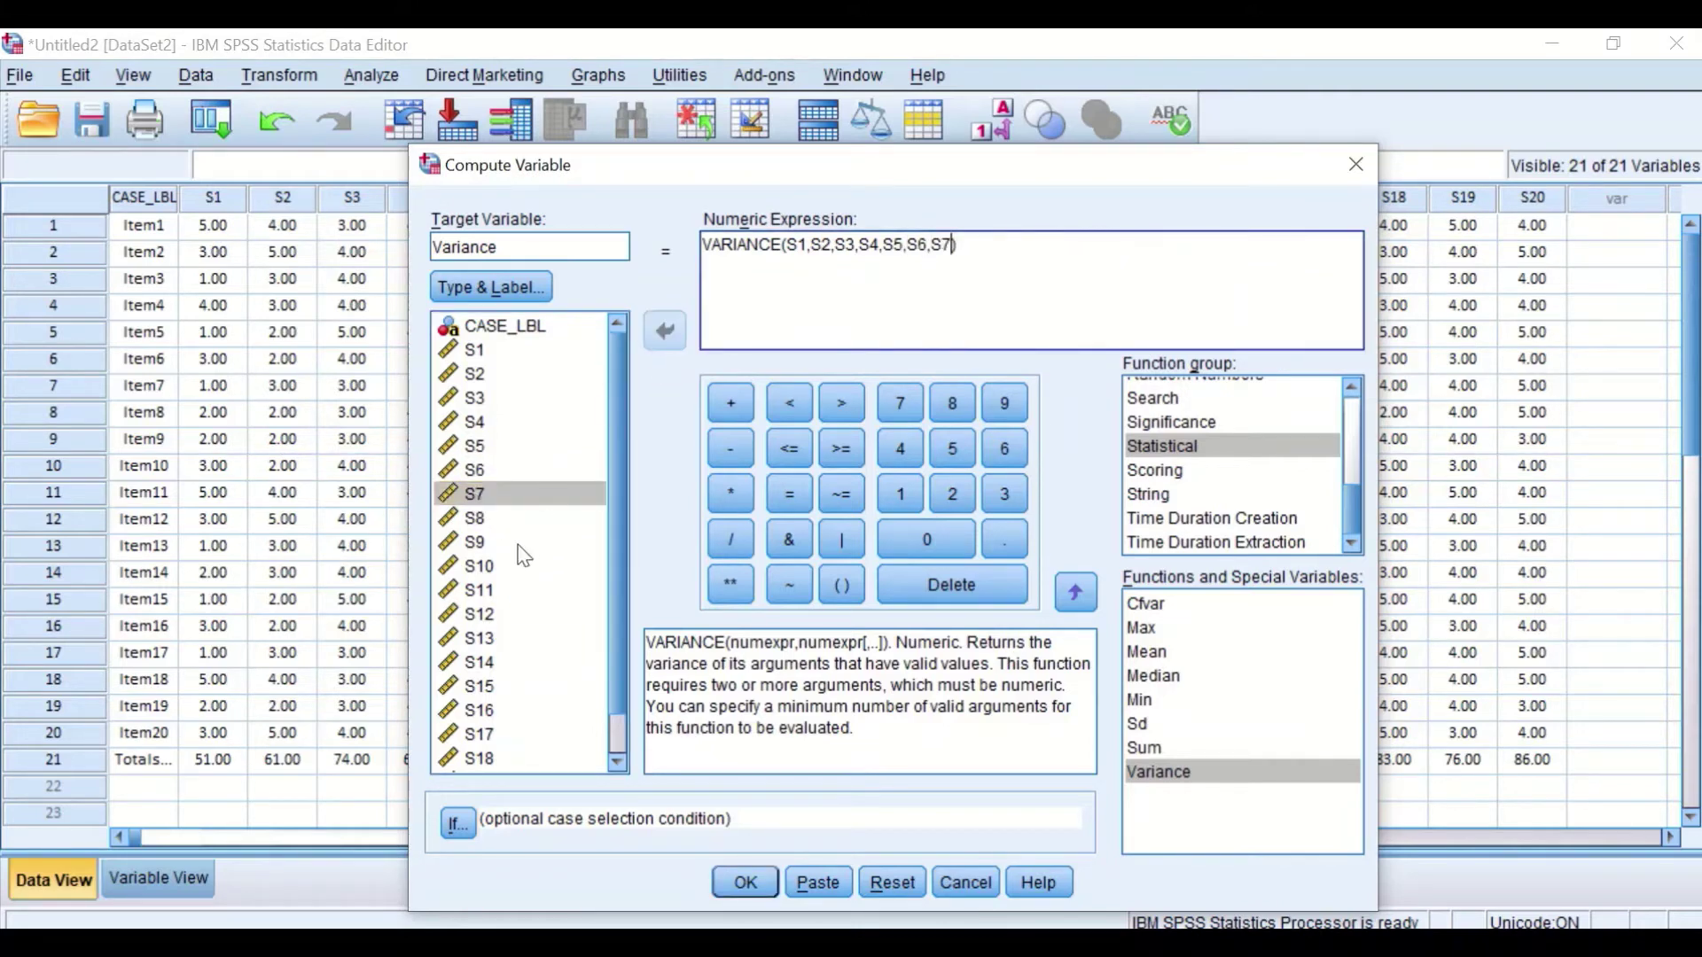
text(,)
click(475, 518)
click(664, 333)
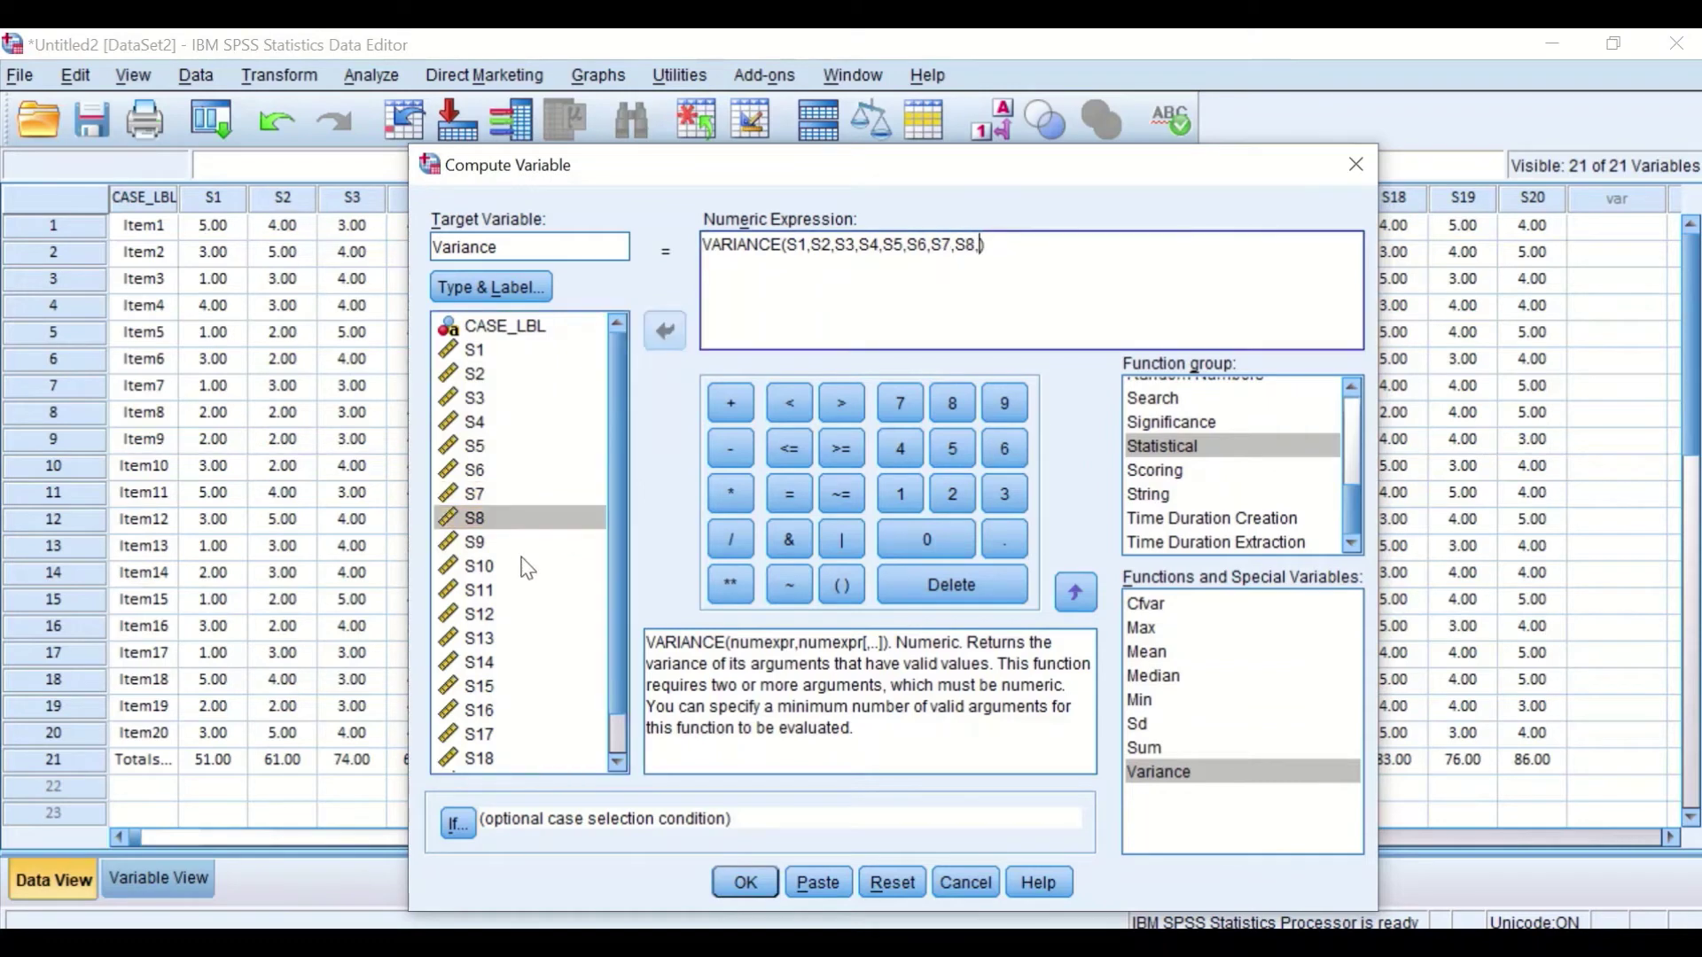
text(,)
click(475, 542)
click(665, 333)
text(,)
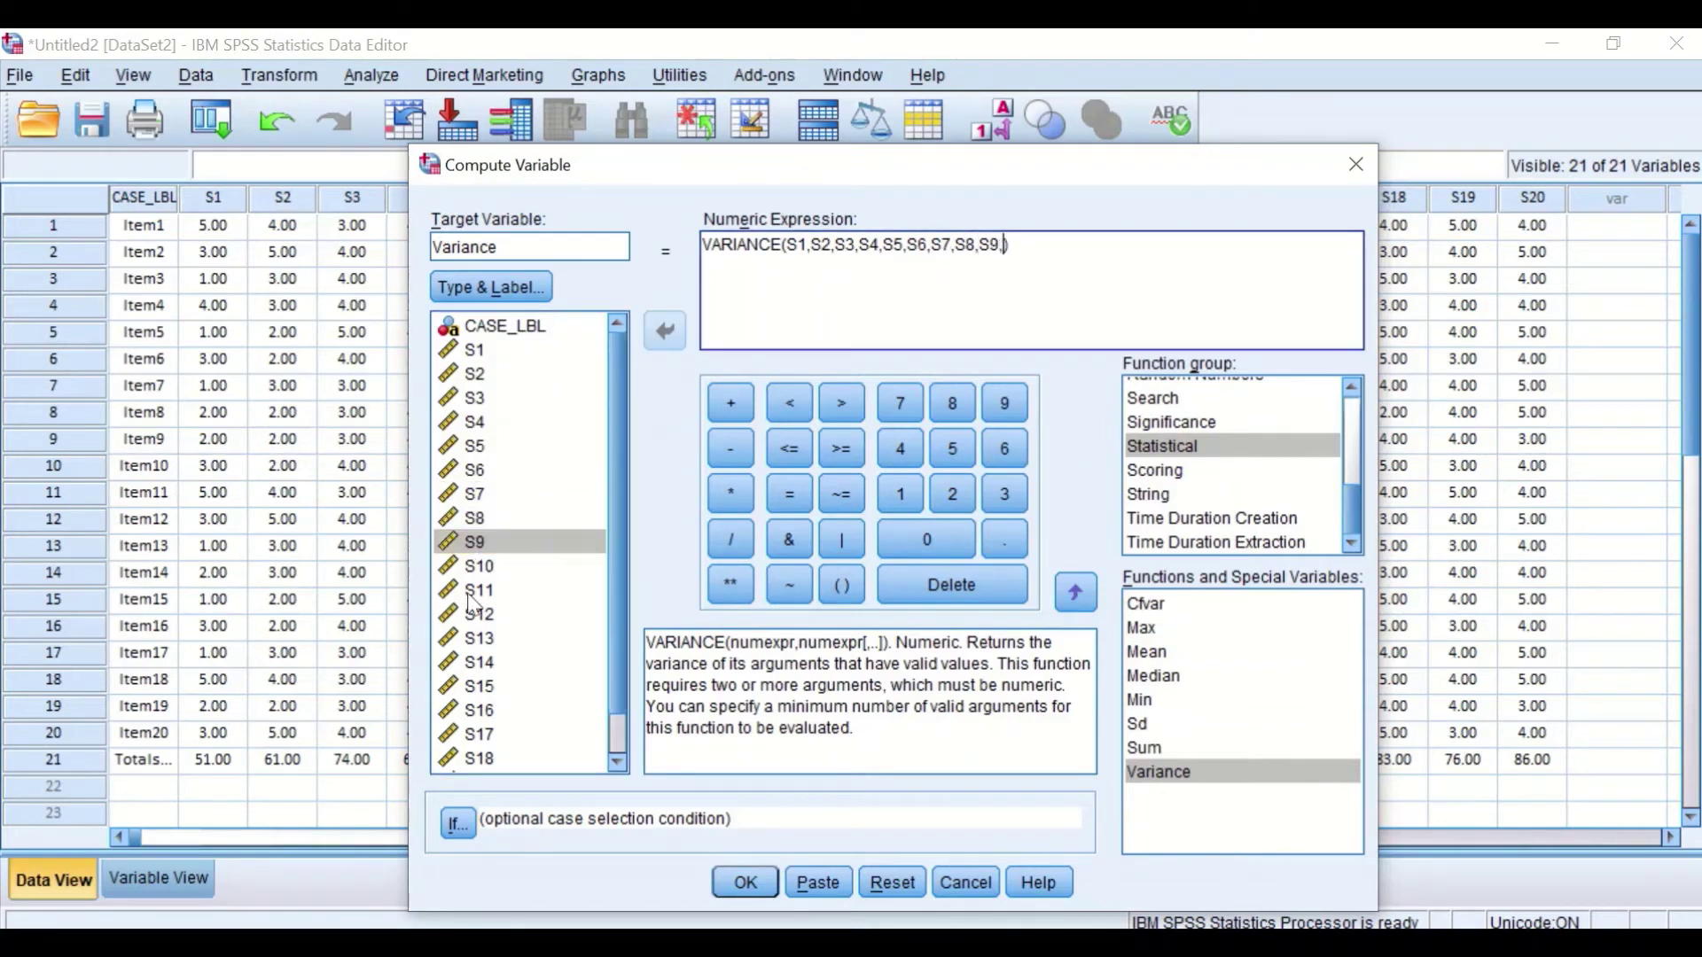
click(475, 566)
click(663, 328)
text(,)
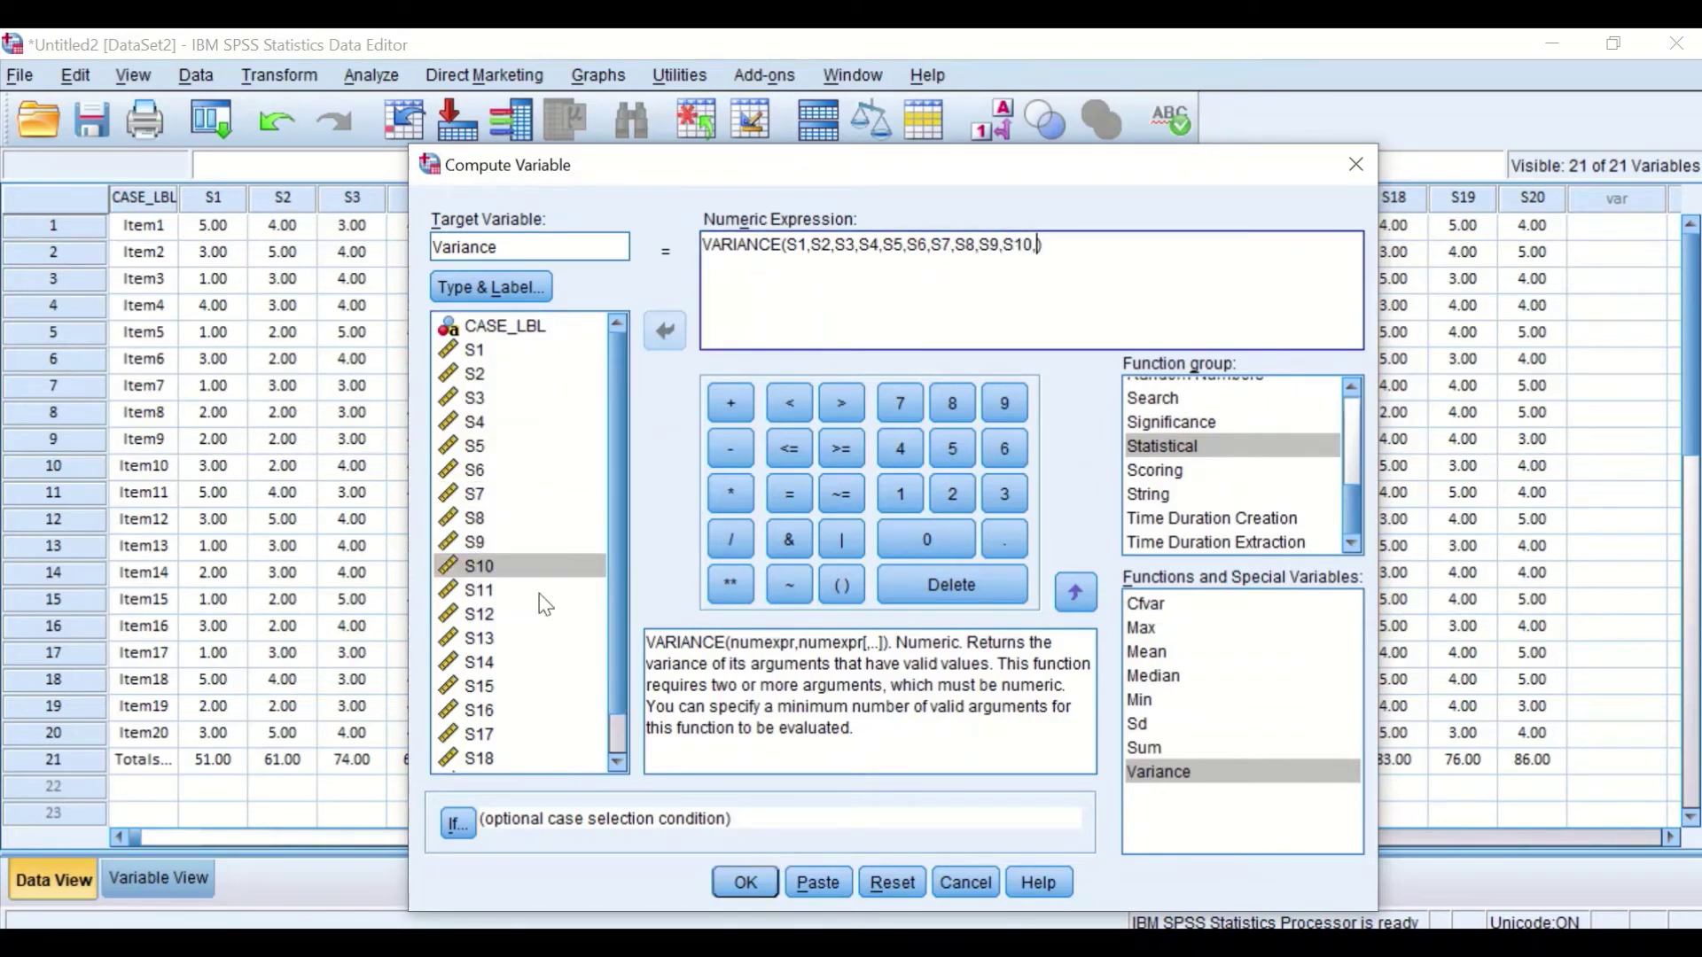
- Add S11, S12, S13 and S14 as further comma-separated arguments of the VARIANCE function
click(519, 590)
click(665, 331)
text(,)
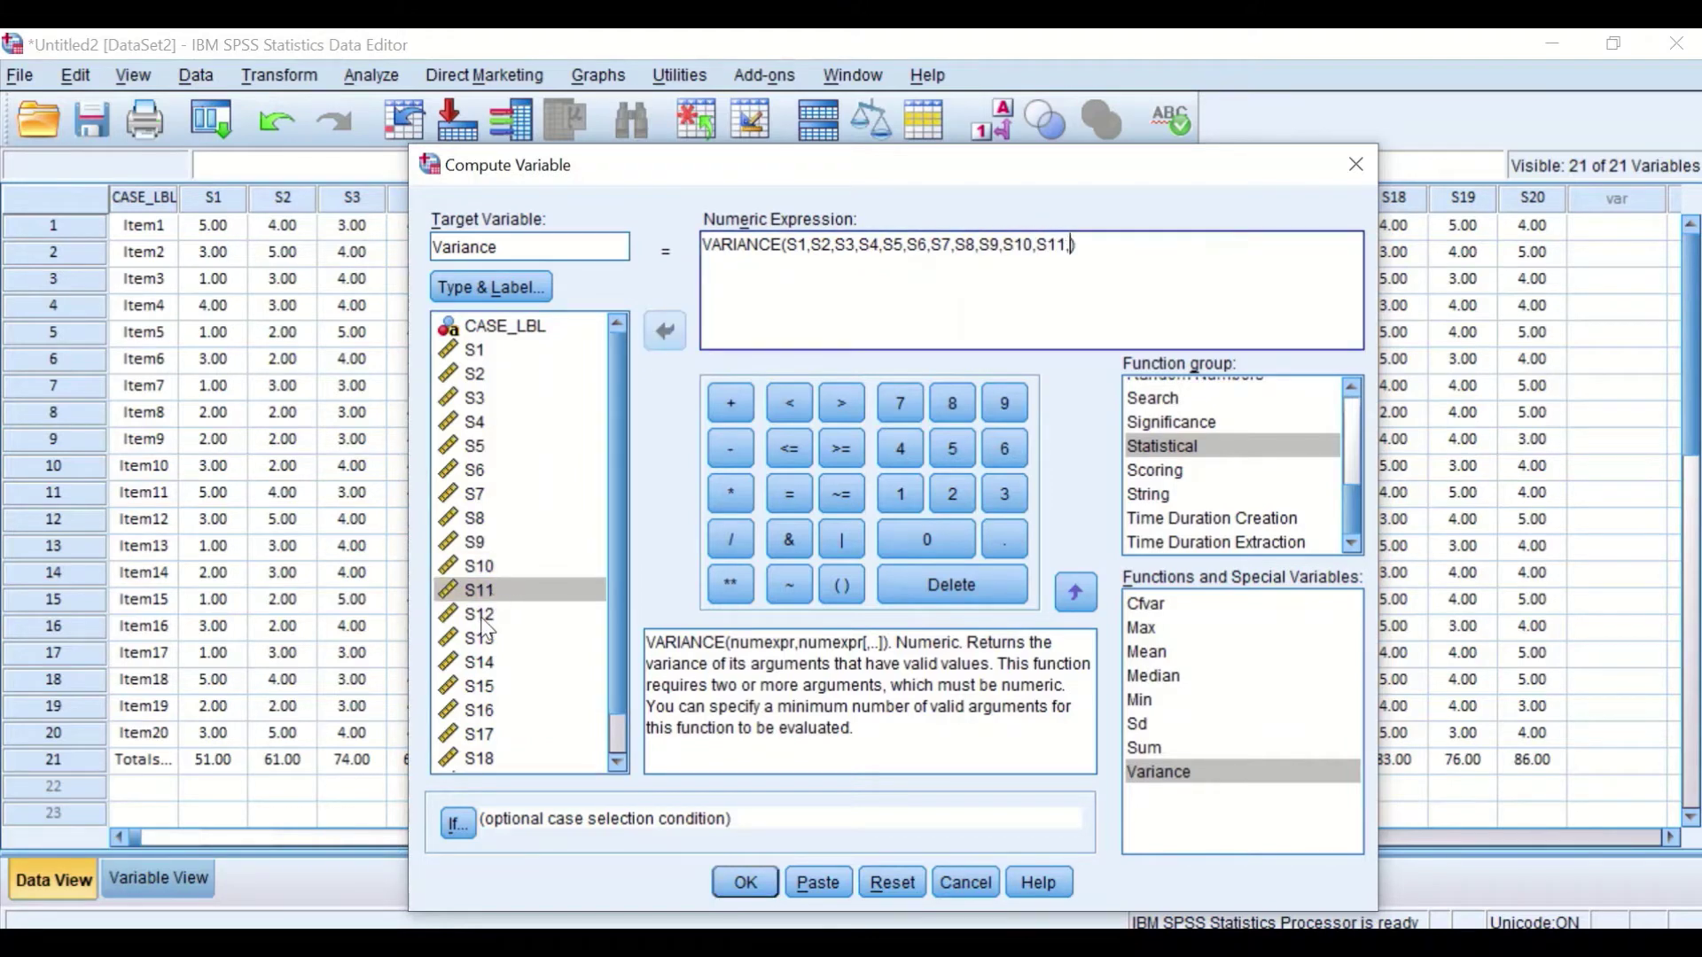
click(480, 615)
click(654, 337)
text(,)
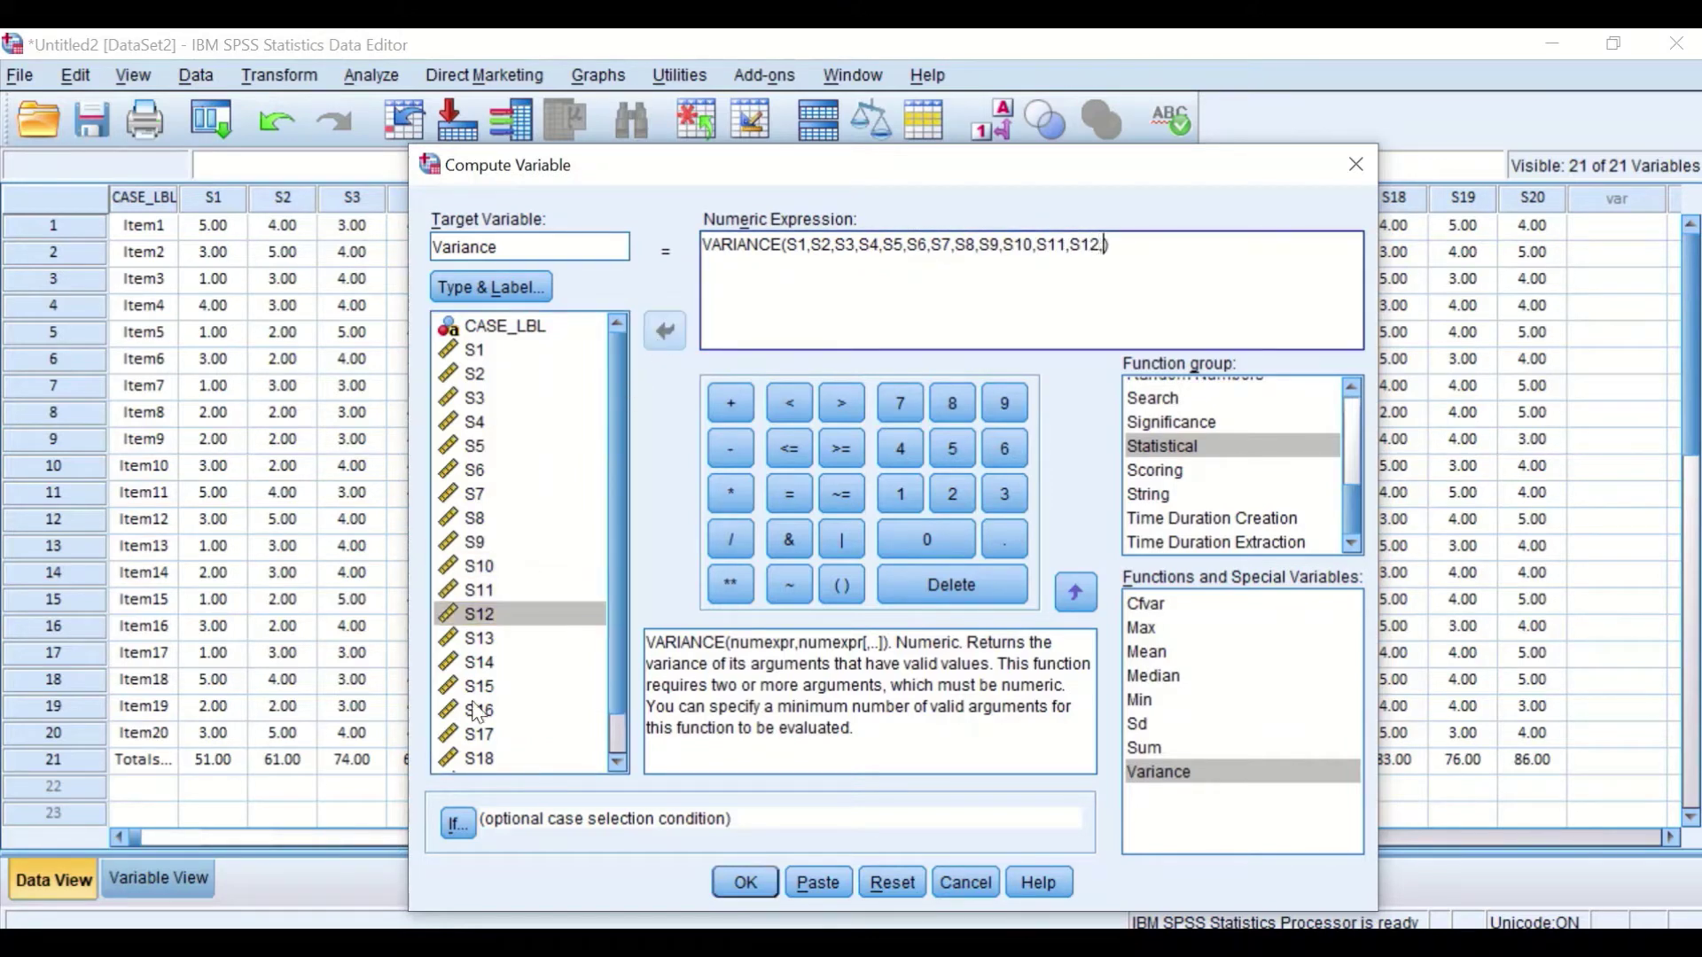
click(479, 638)
click(666, 330)
text(,)
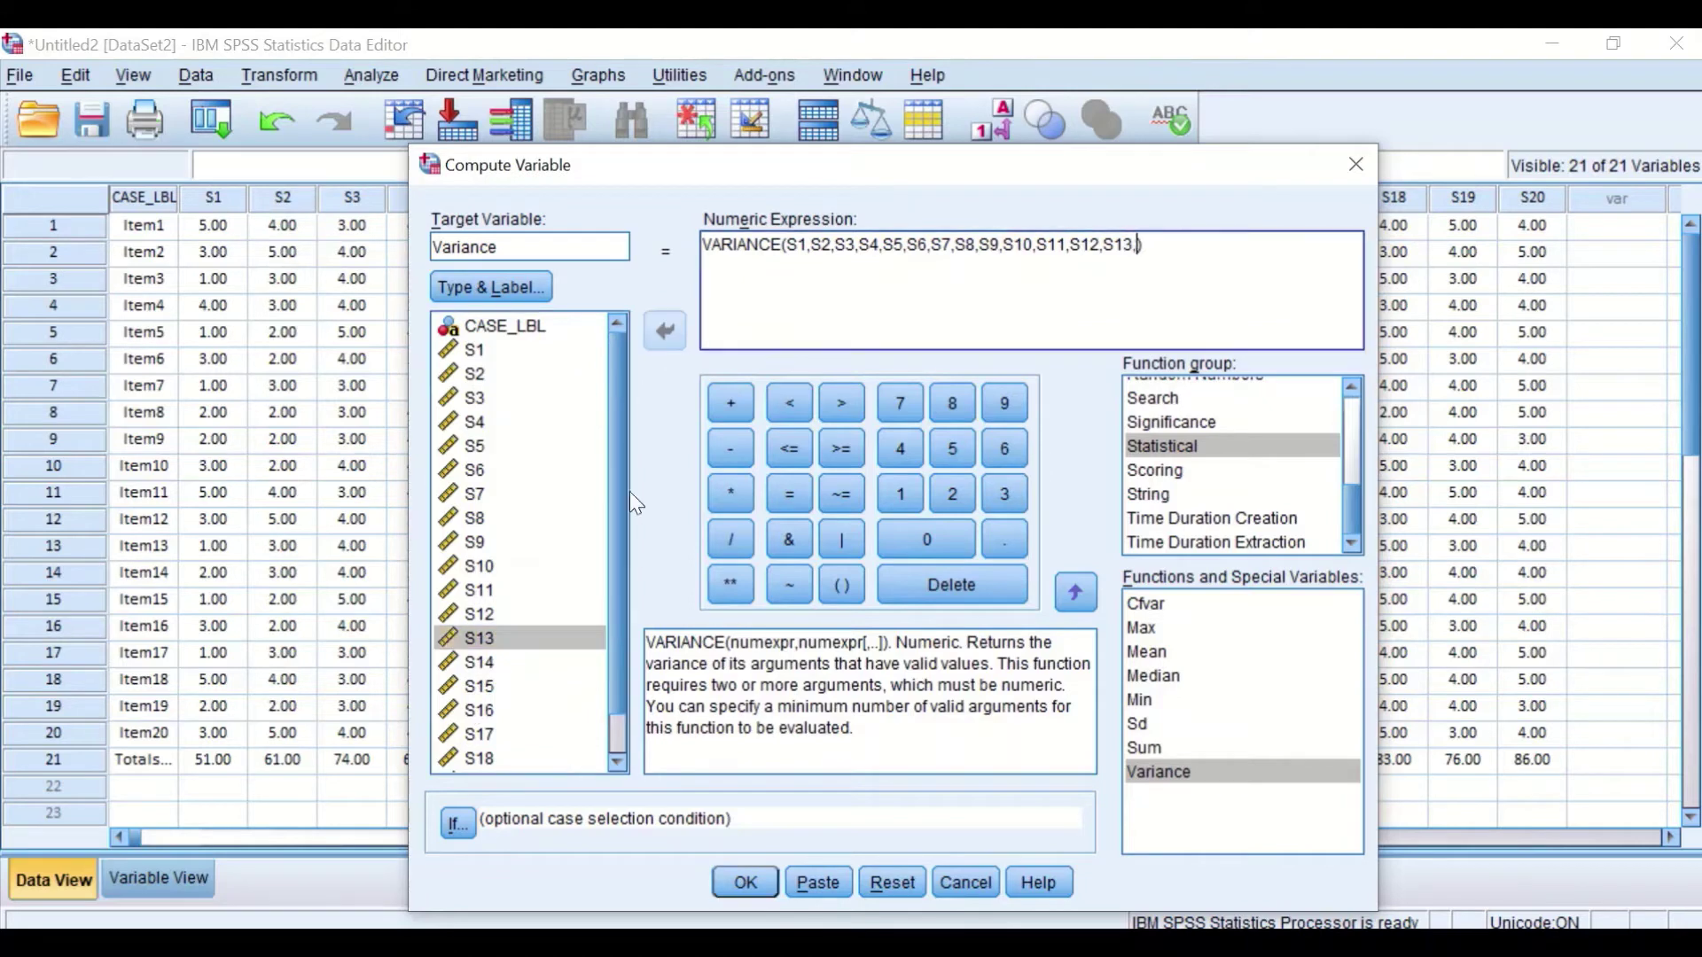
click(479, 662)
click(665, 334)
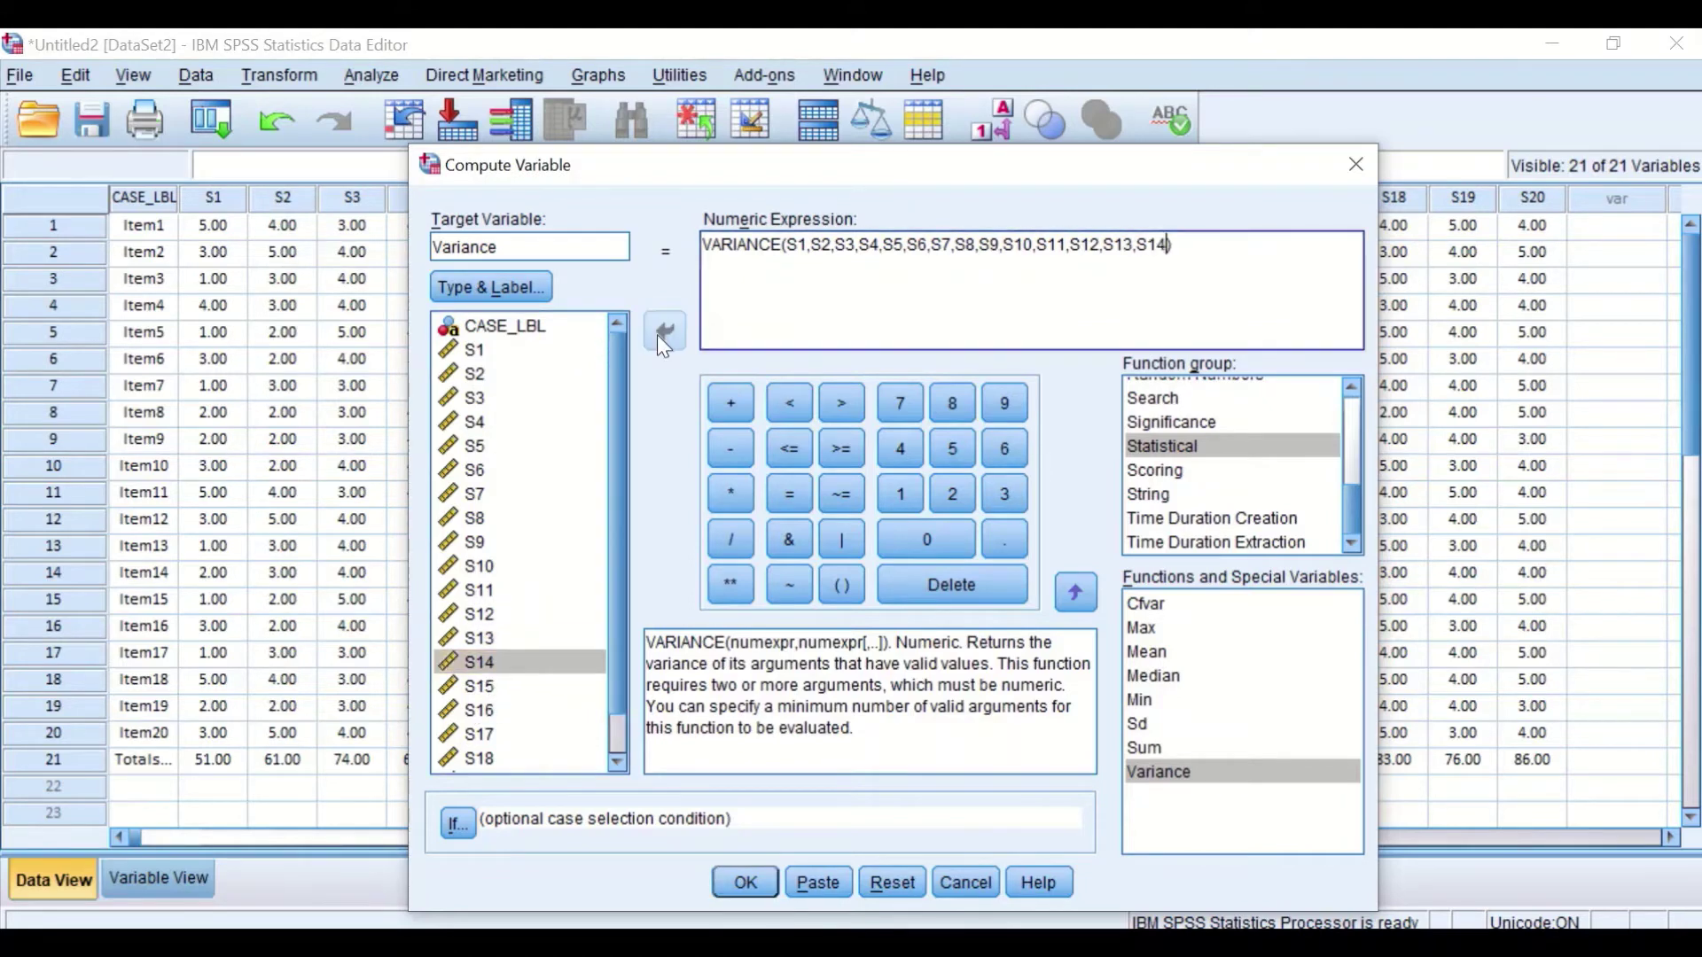
- Extend the VARIANCE arguments with S15, S16 and S17, separated by commas
text(,)
click(483, 687)
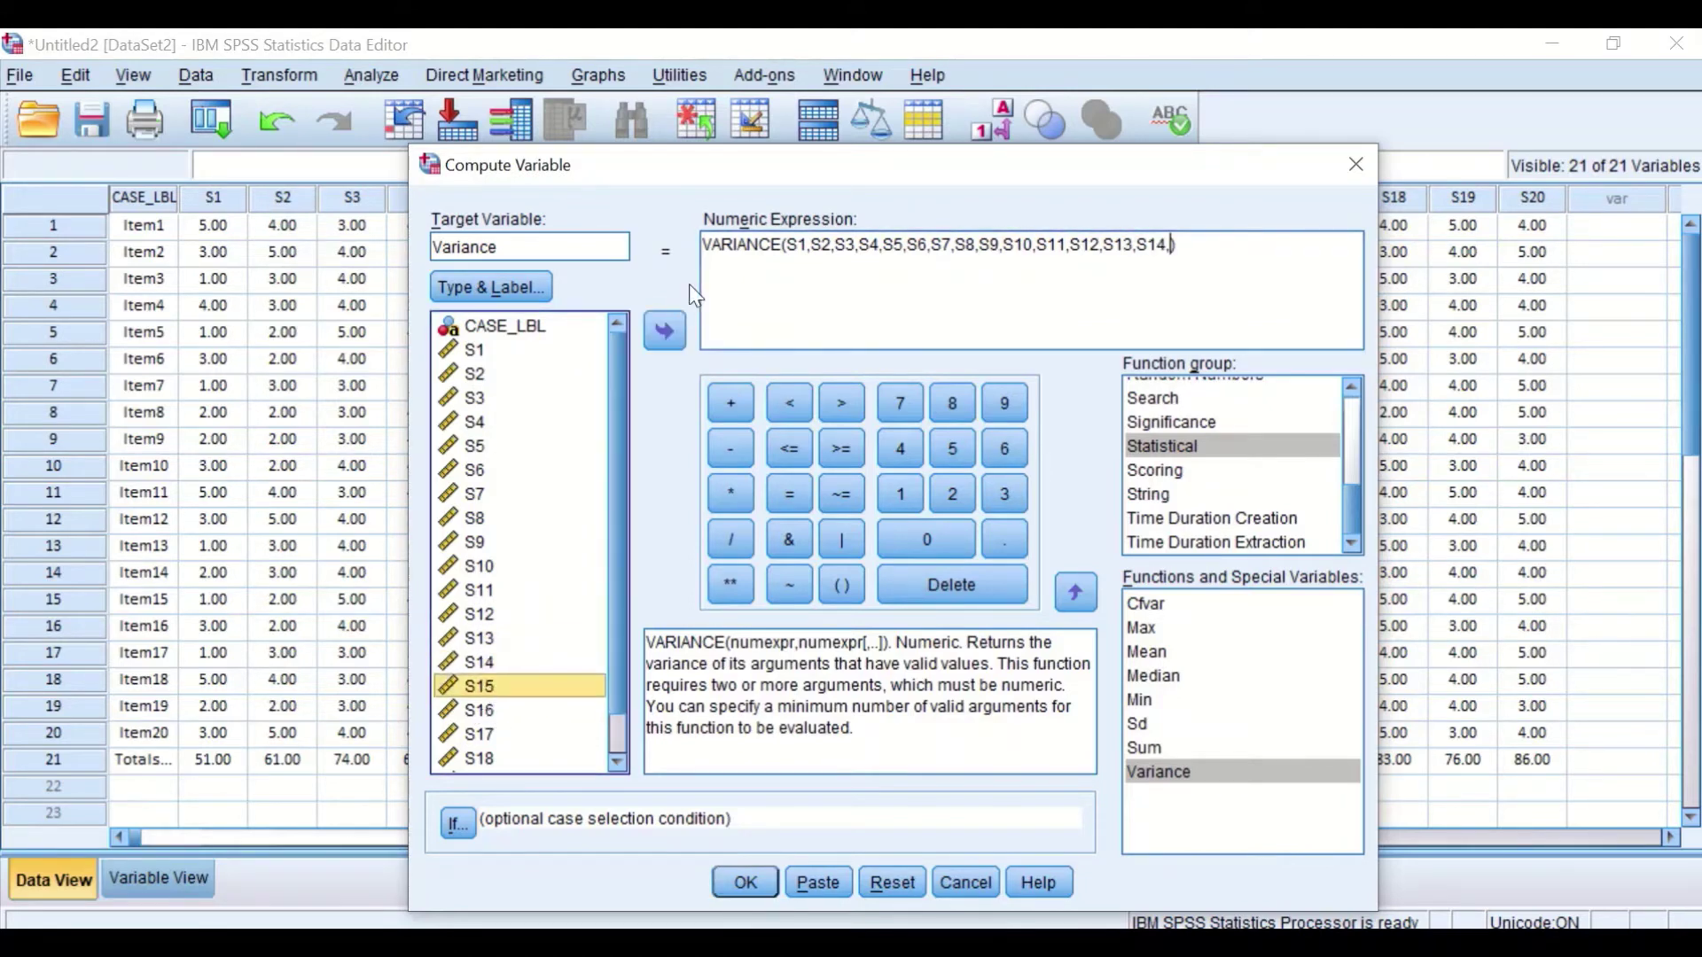
click(676, 334)
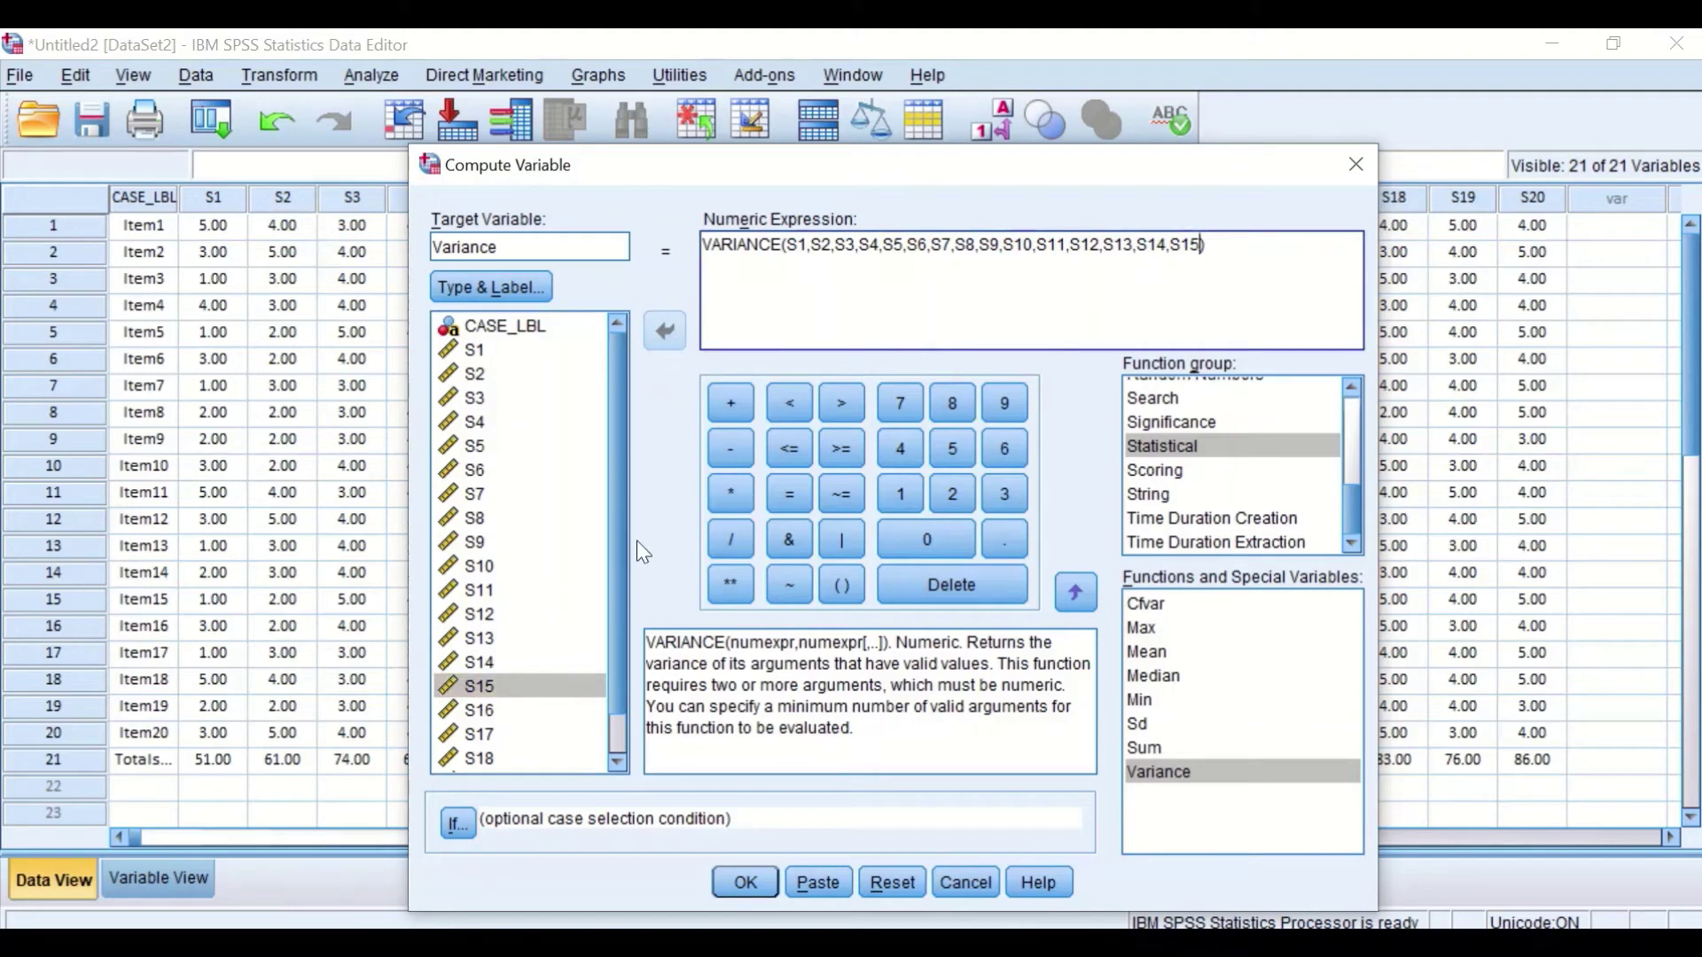
text(,)
click(480, 710)
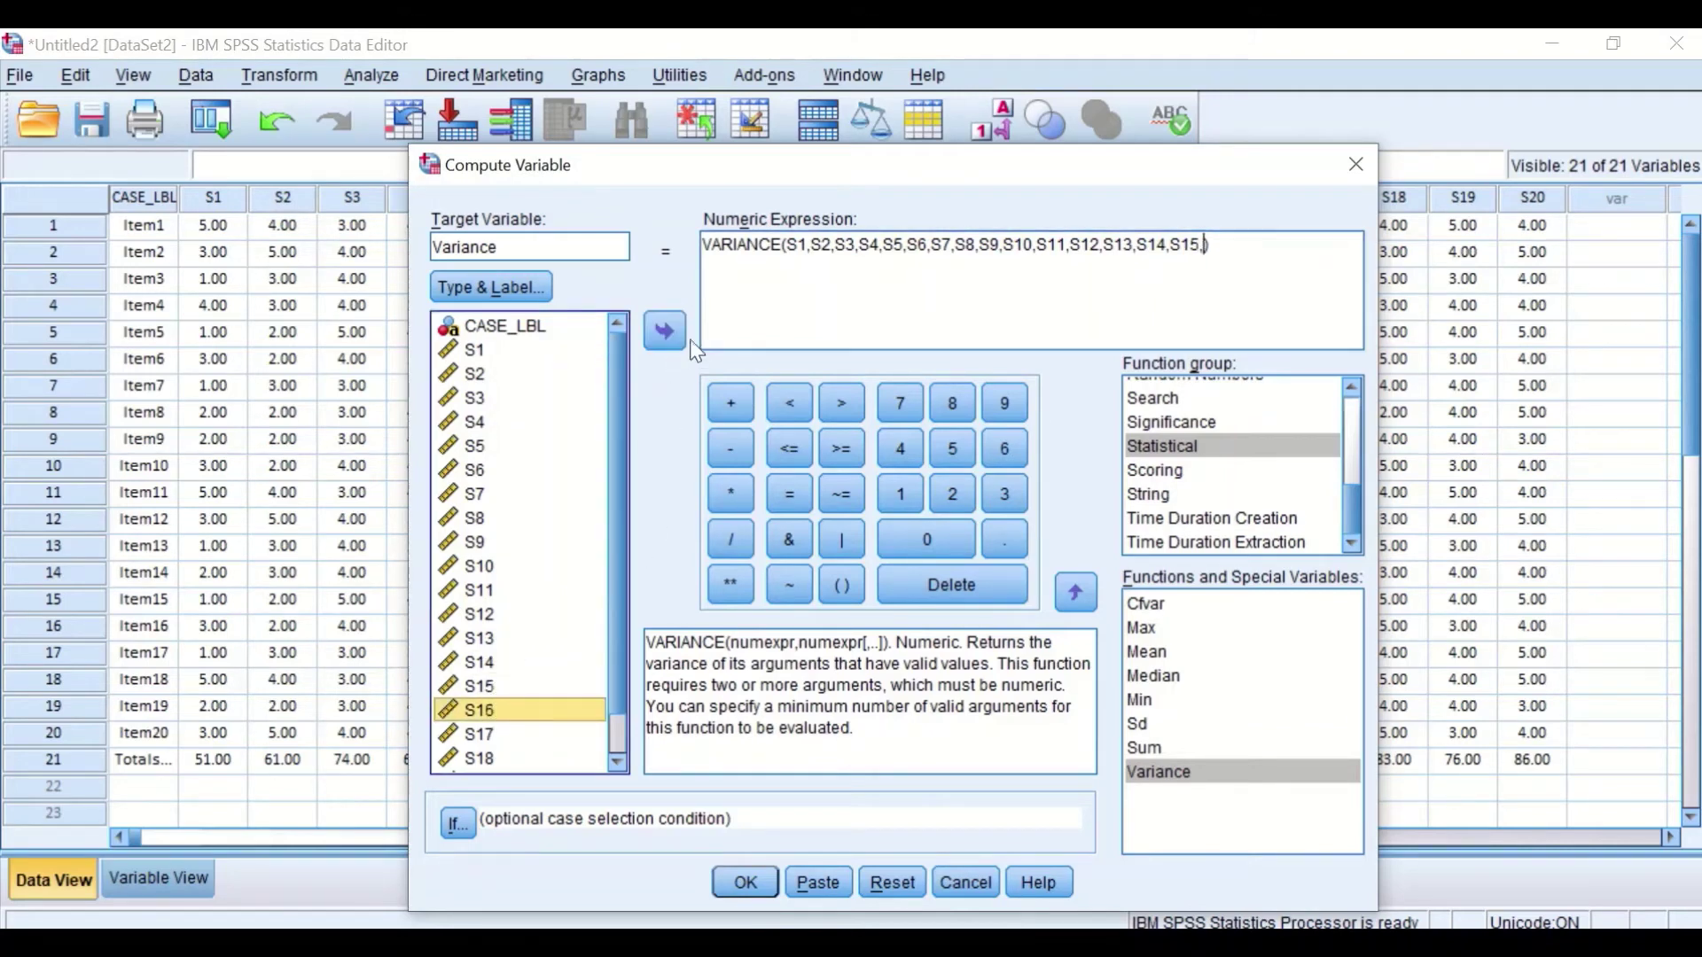
click(666, 334)
text(,)
click(491, 735)
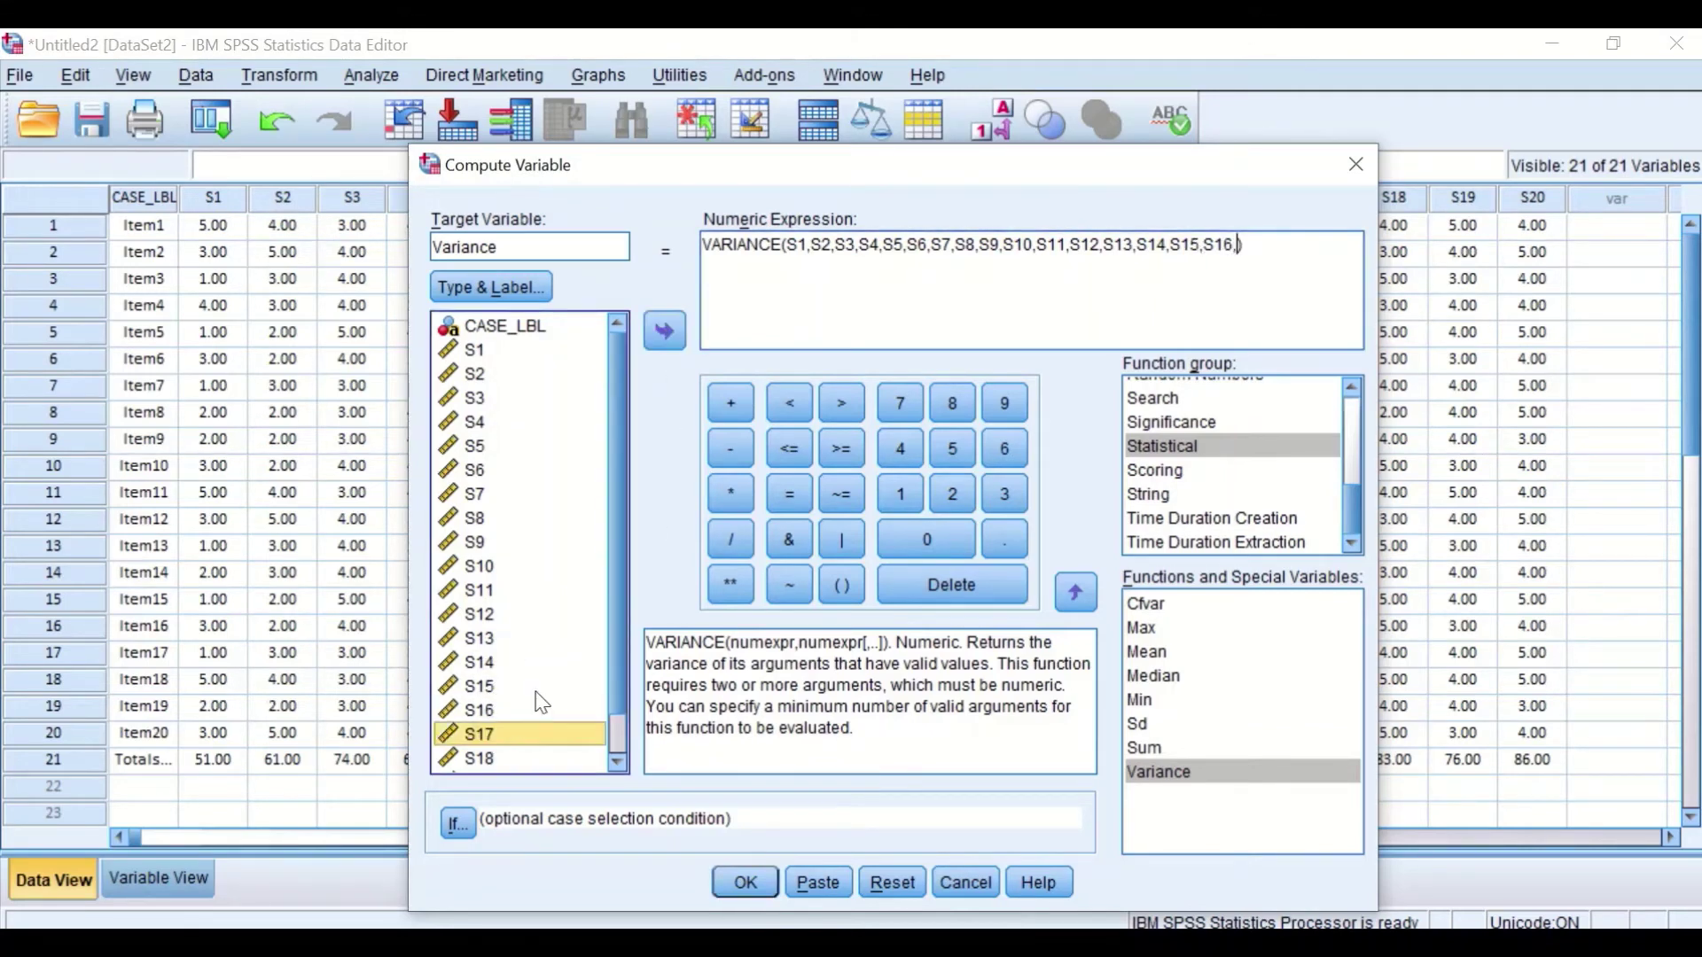
click(667, 332)
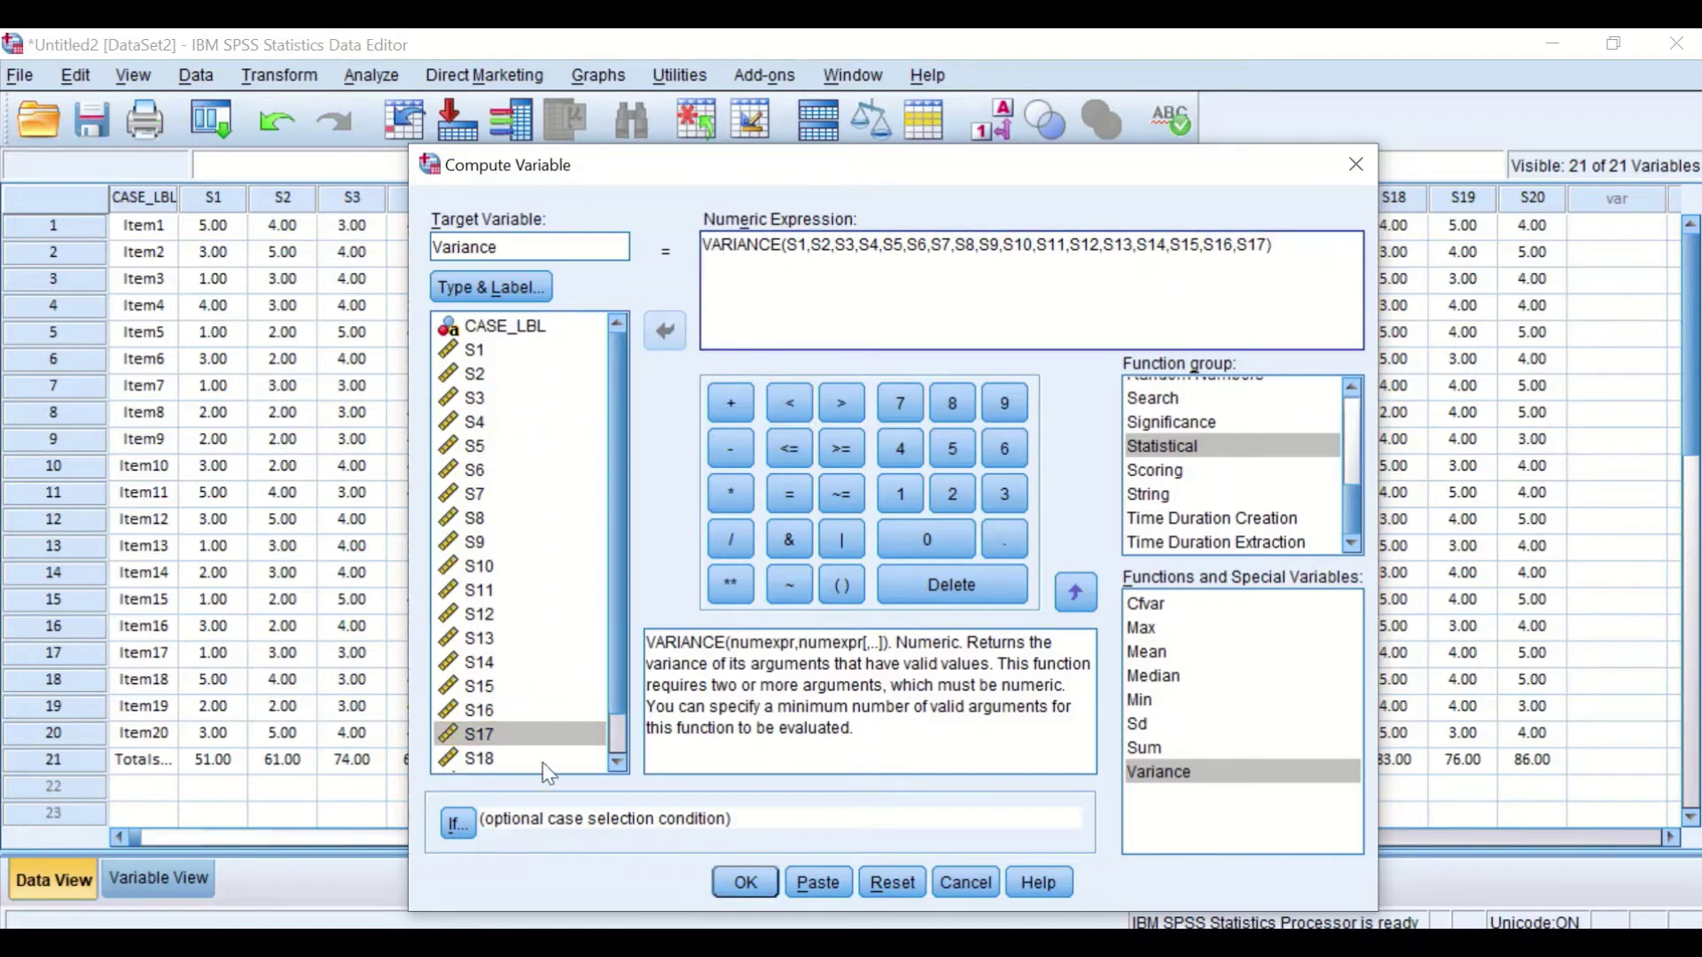
- Complete the VARIANCE arguments with S18, S19 and S20, run the computation, and minimize the output viewer
drag(623, 665, 614, 711)
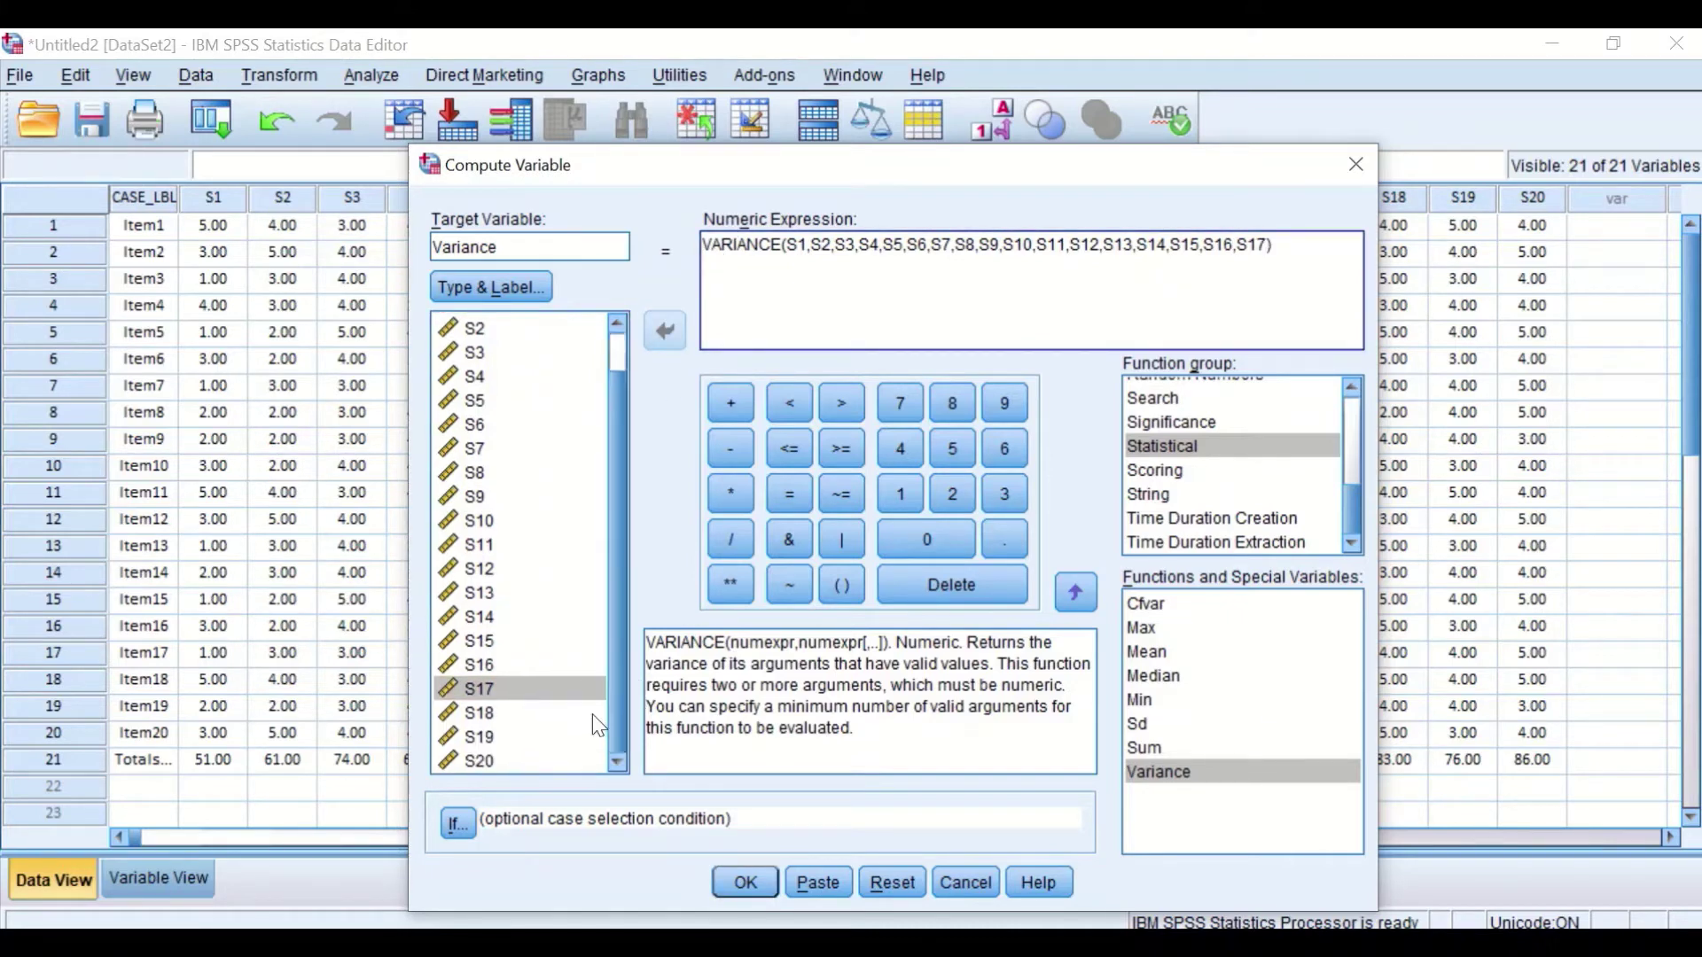
text(,)
click(479, 714)
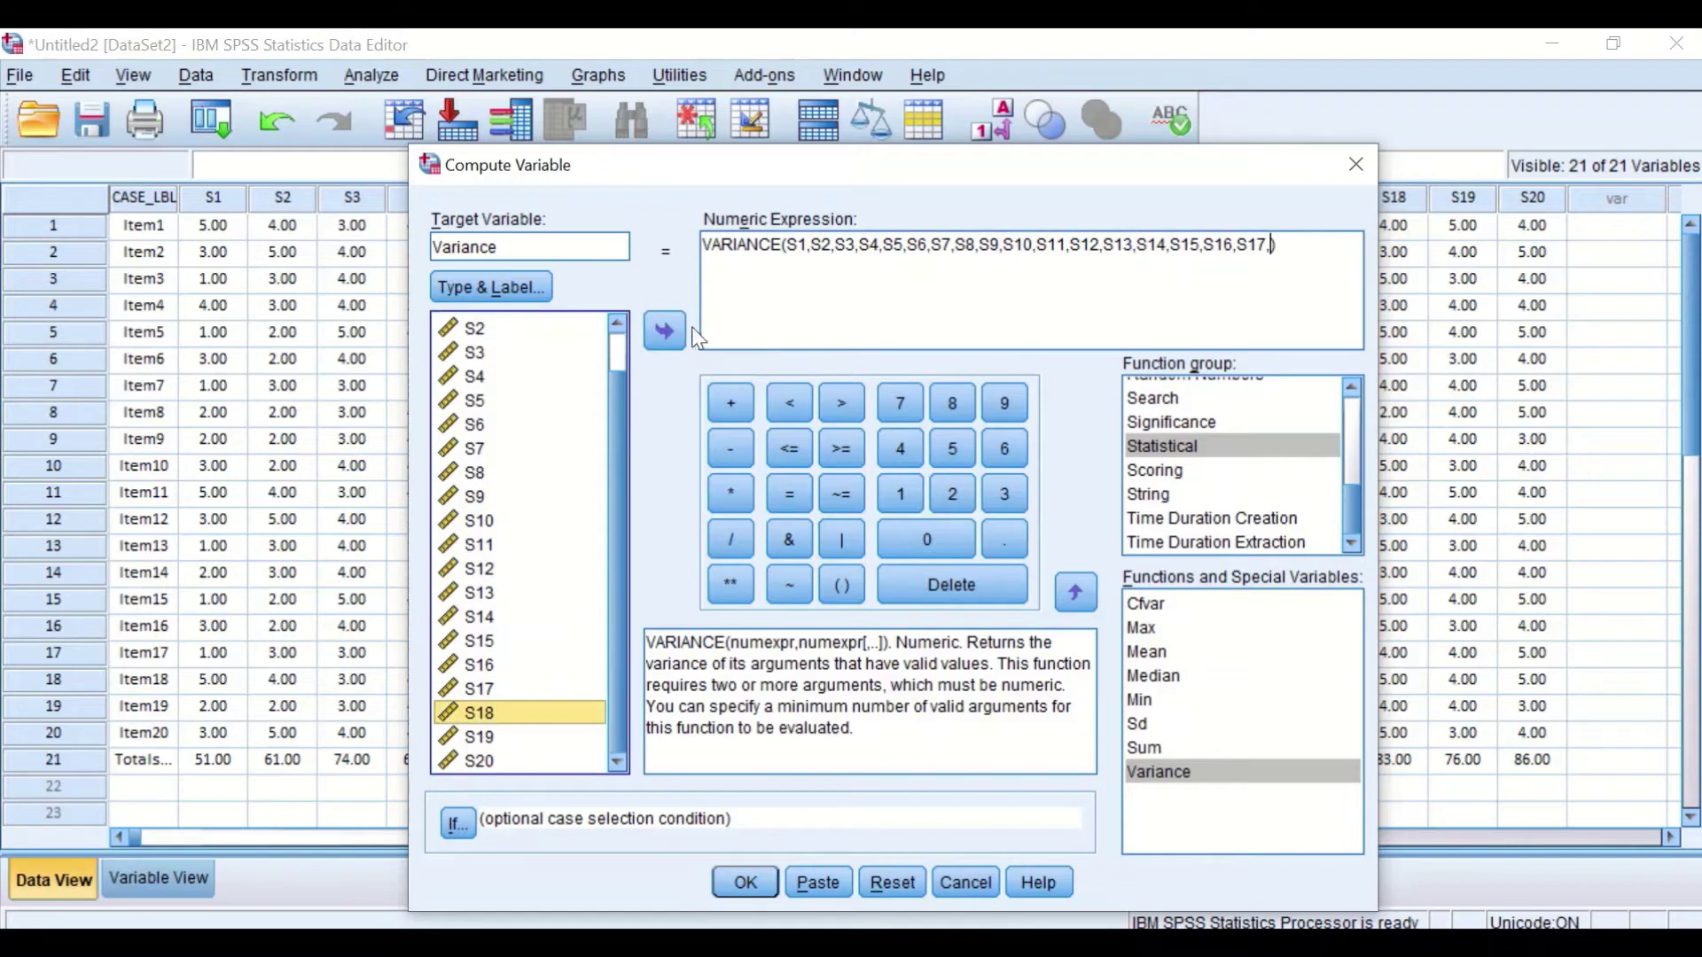
click(666, 332)
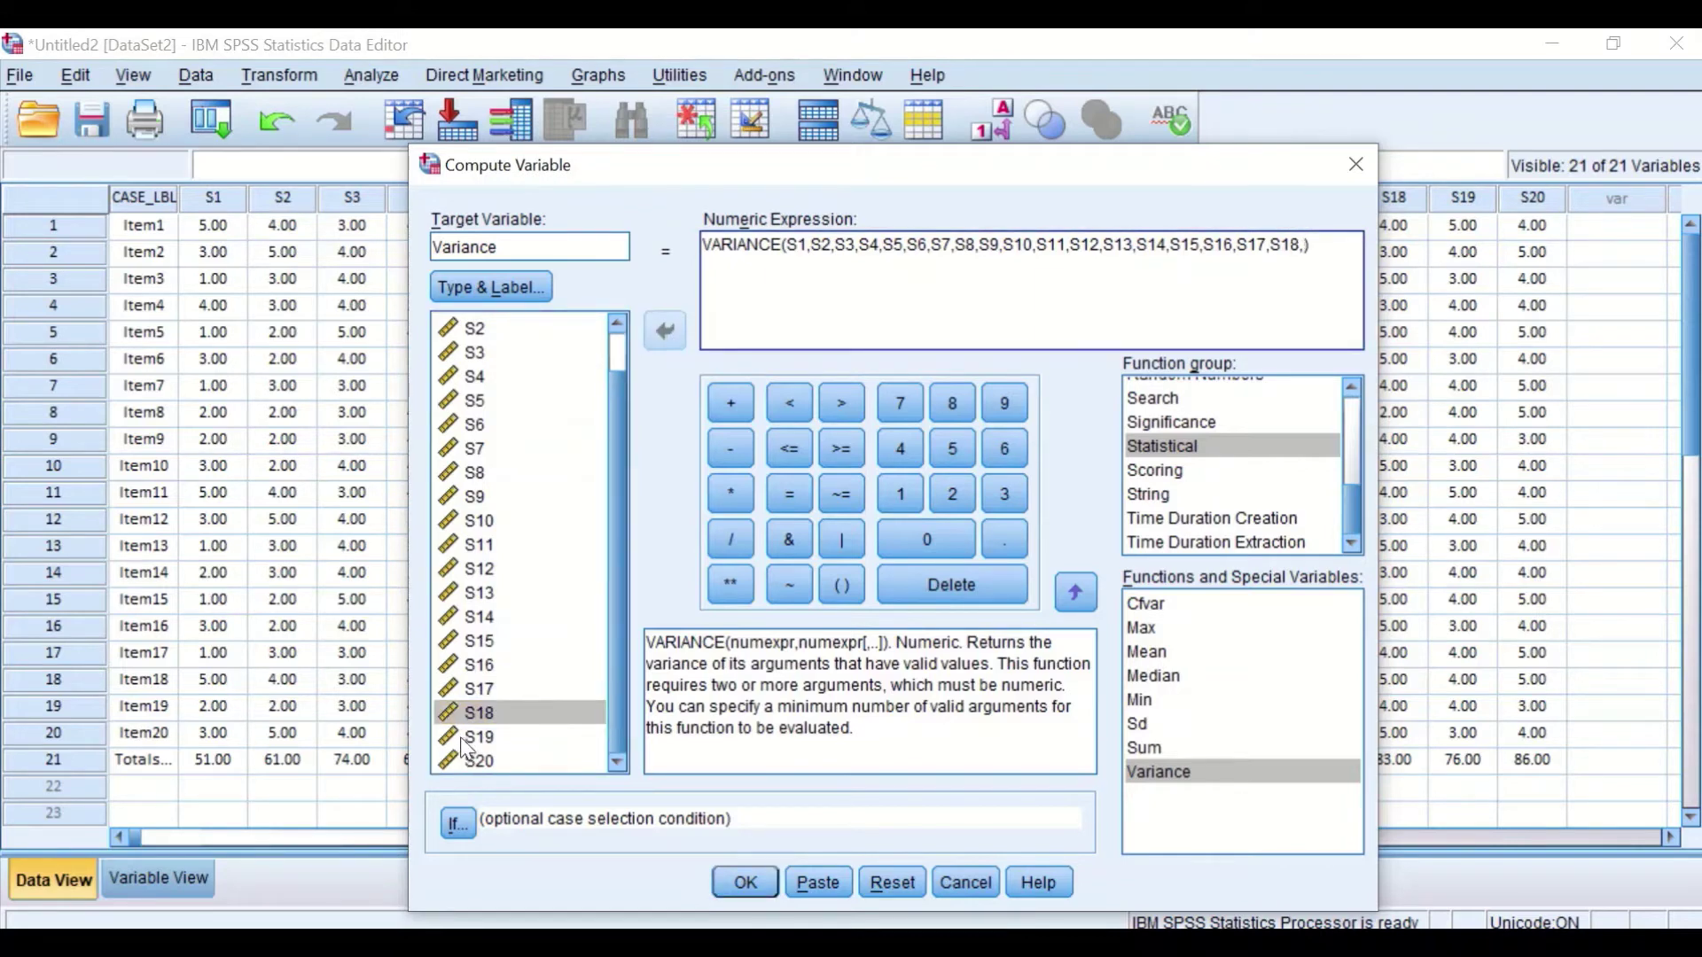
click(478, 737)
click(677, 331)
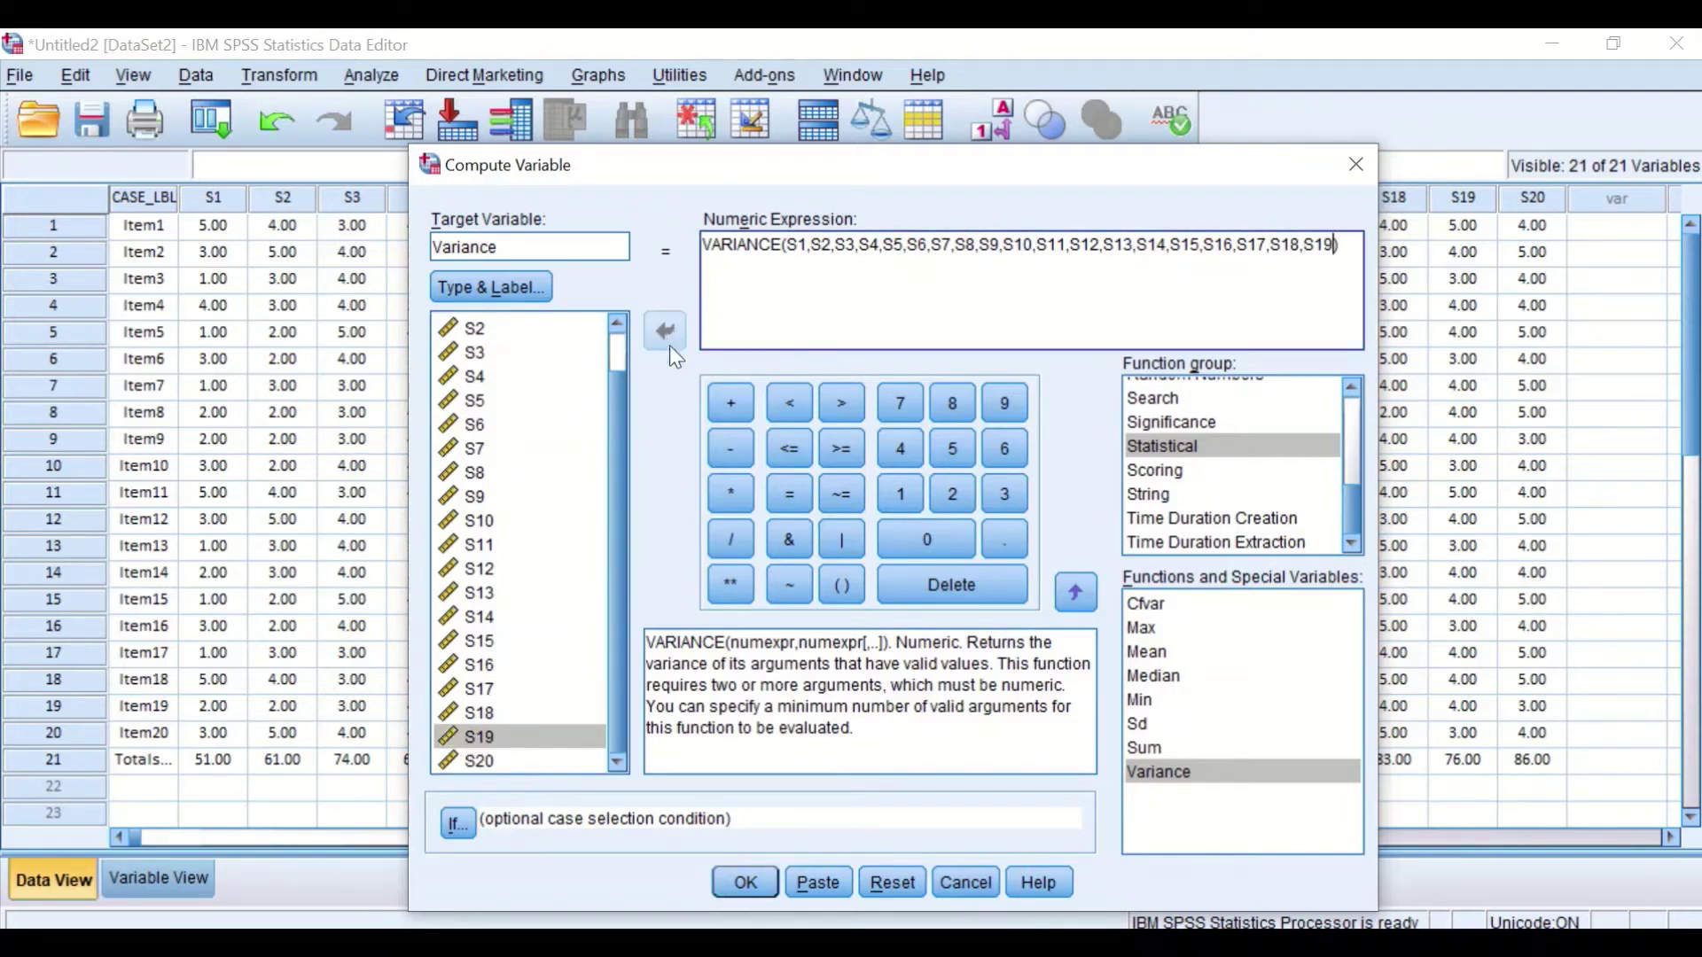
text(,)
click(514, 760)
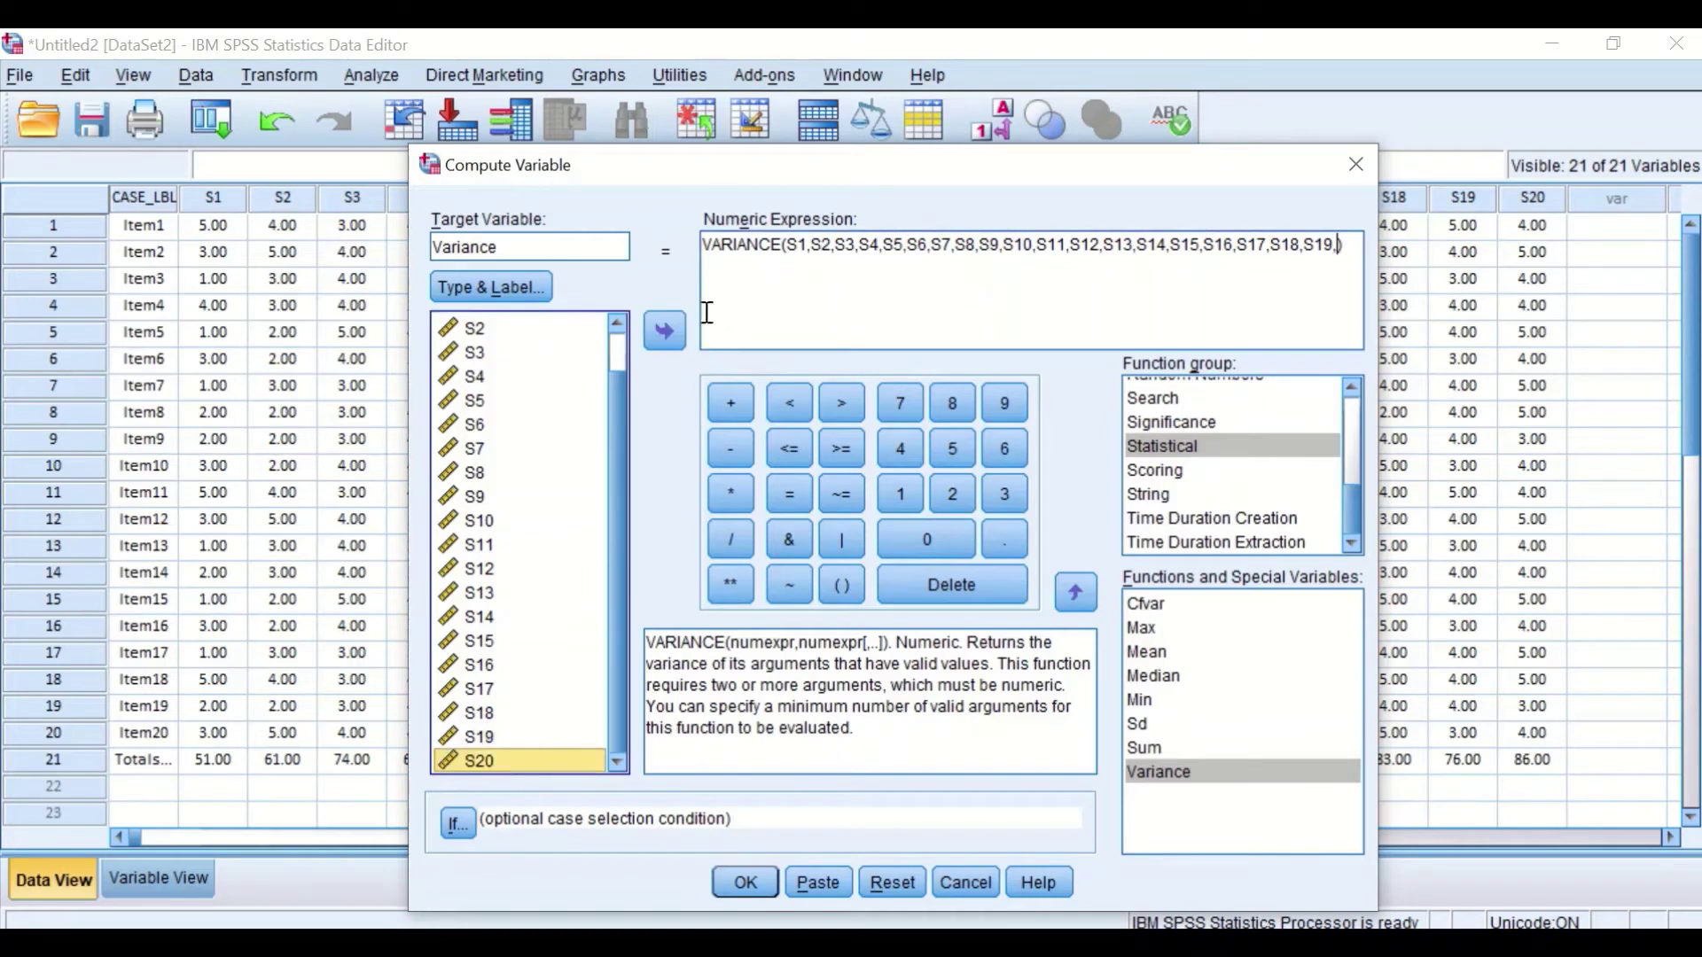
click(667, 334)
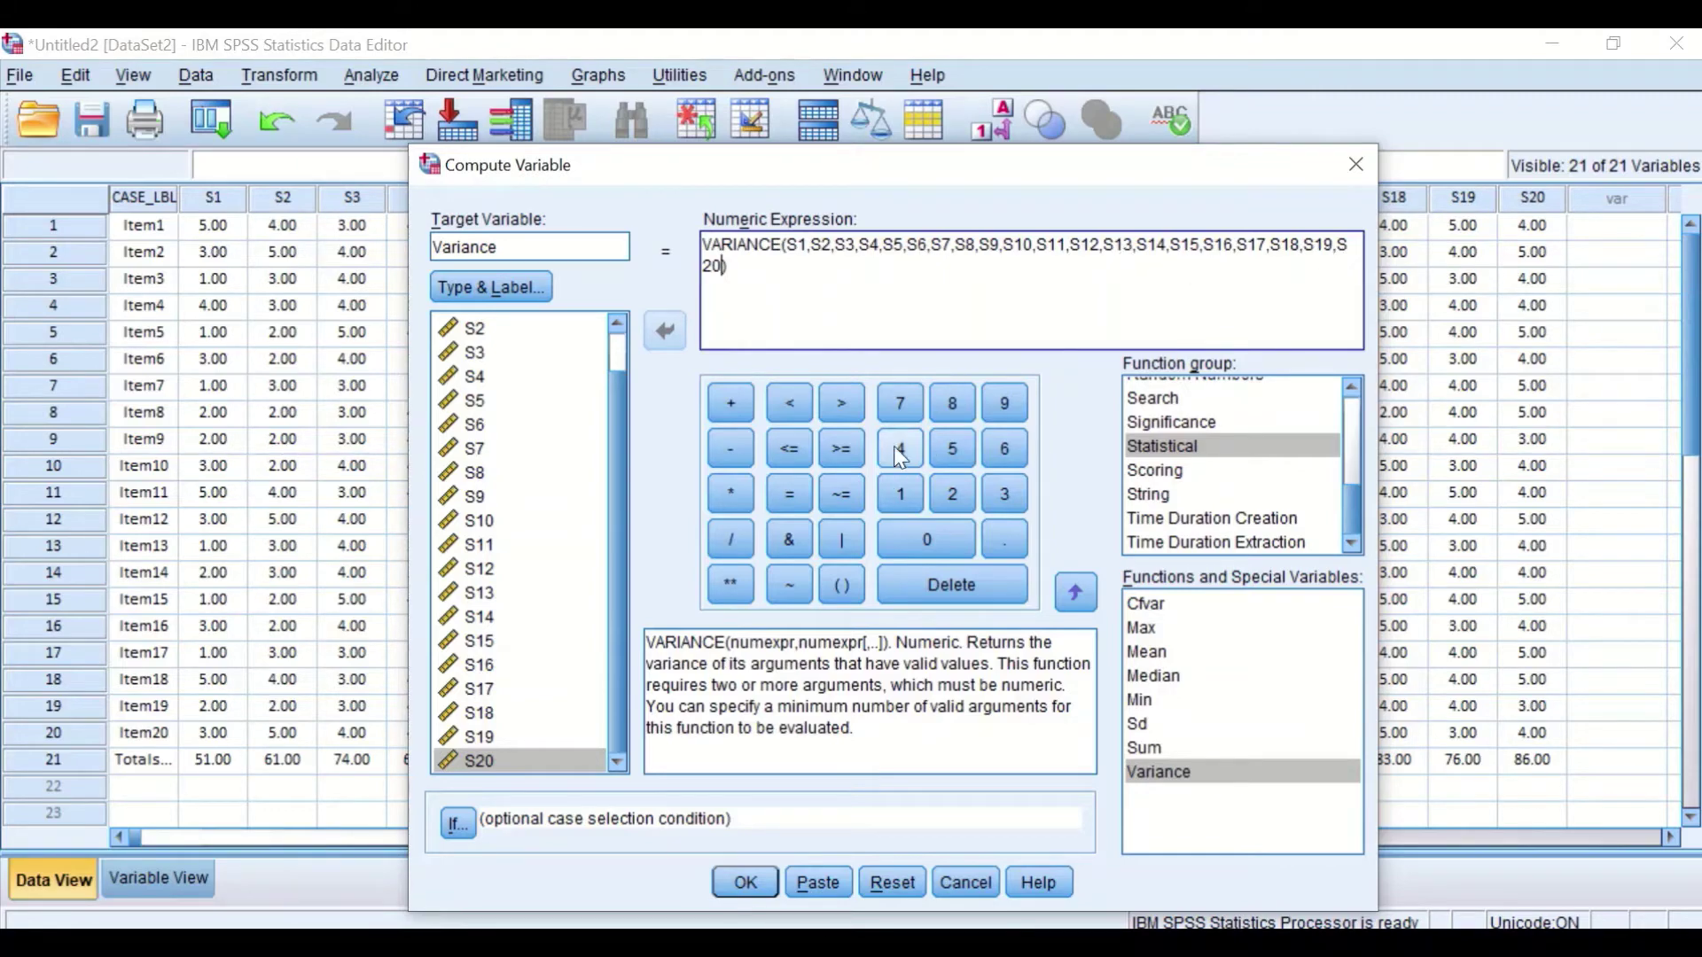
click(745, 882)
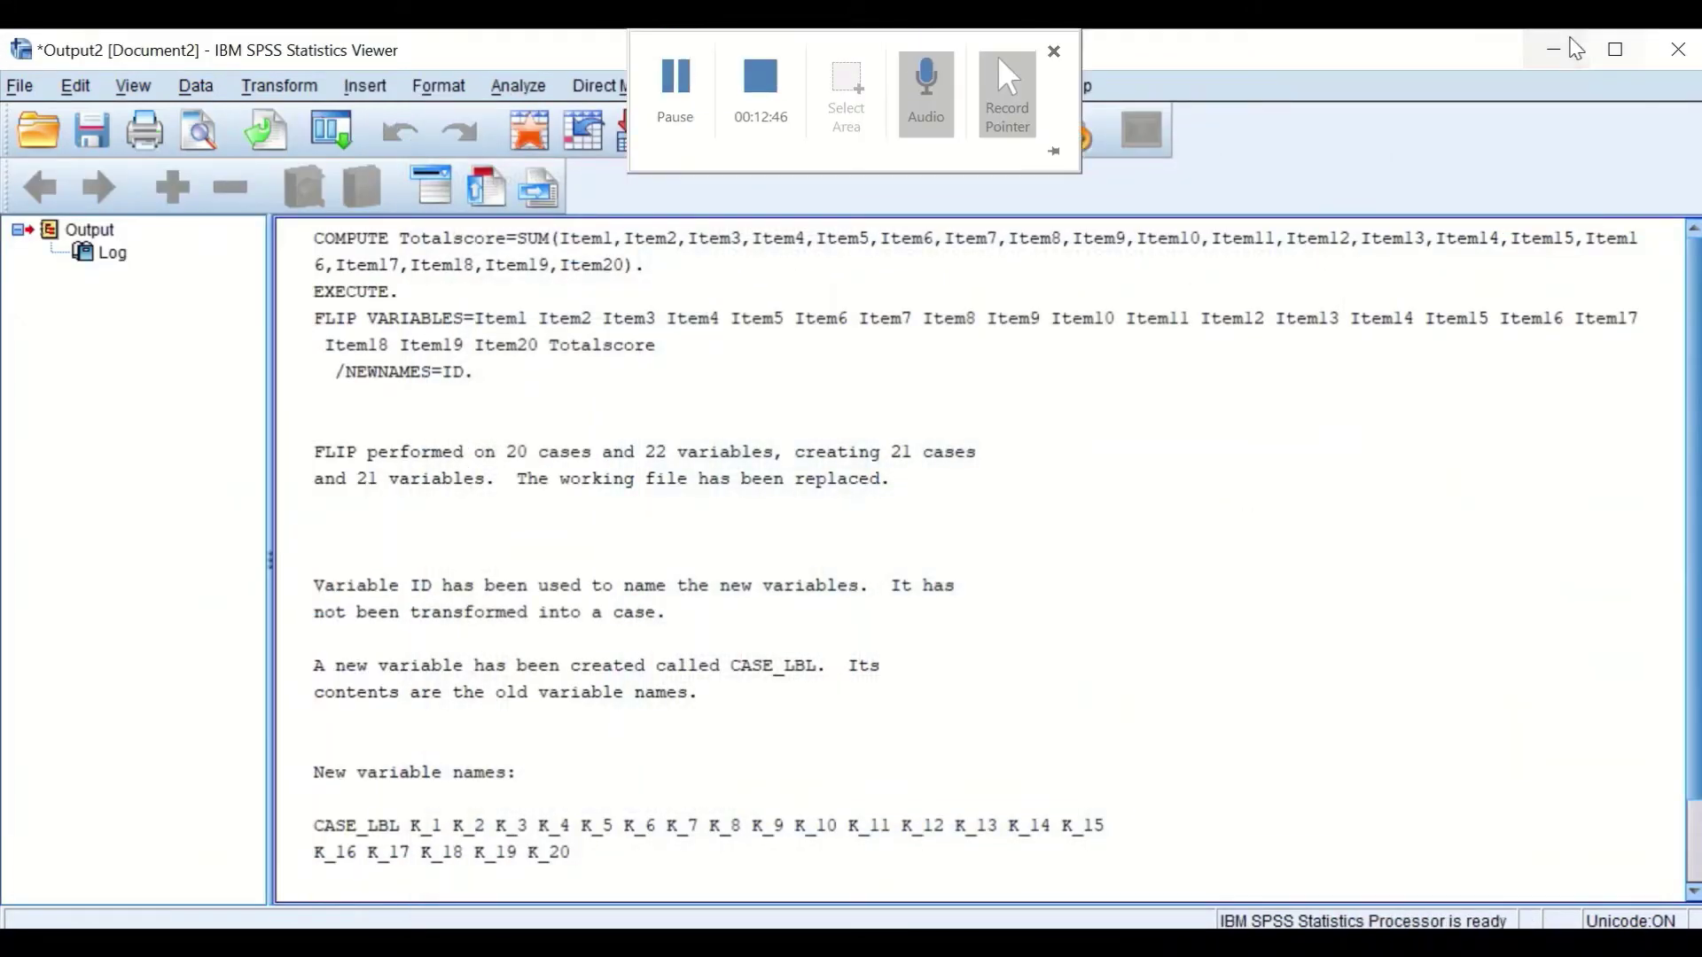
click(1554, 48)
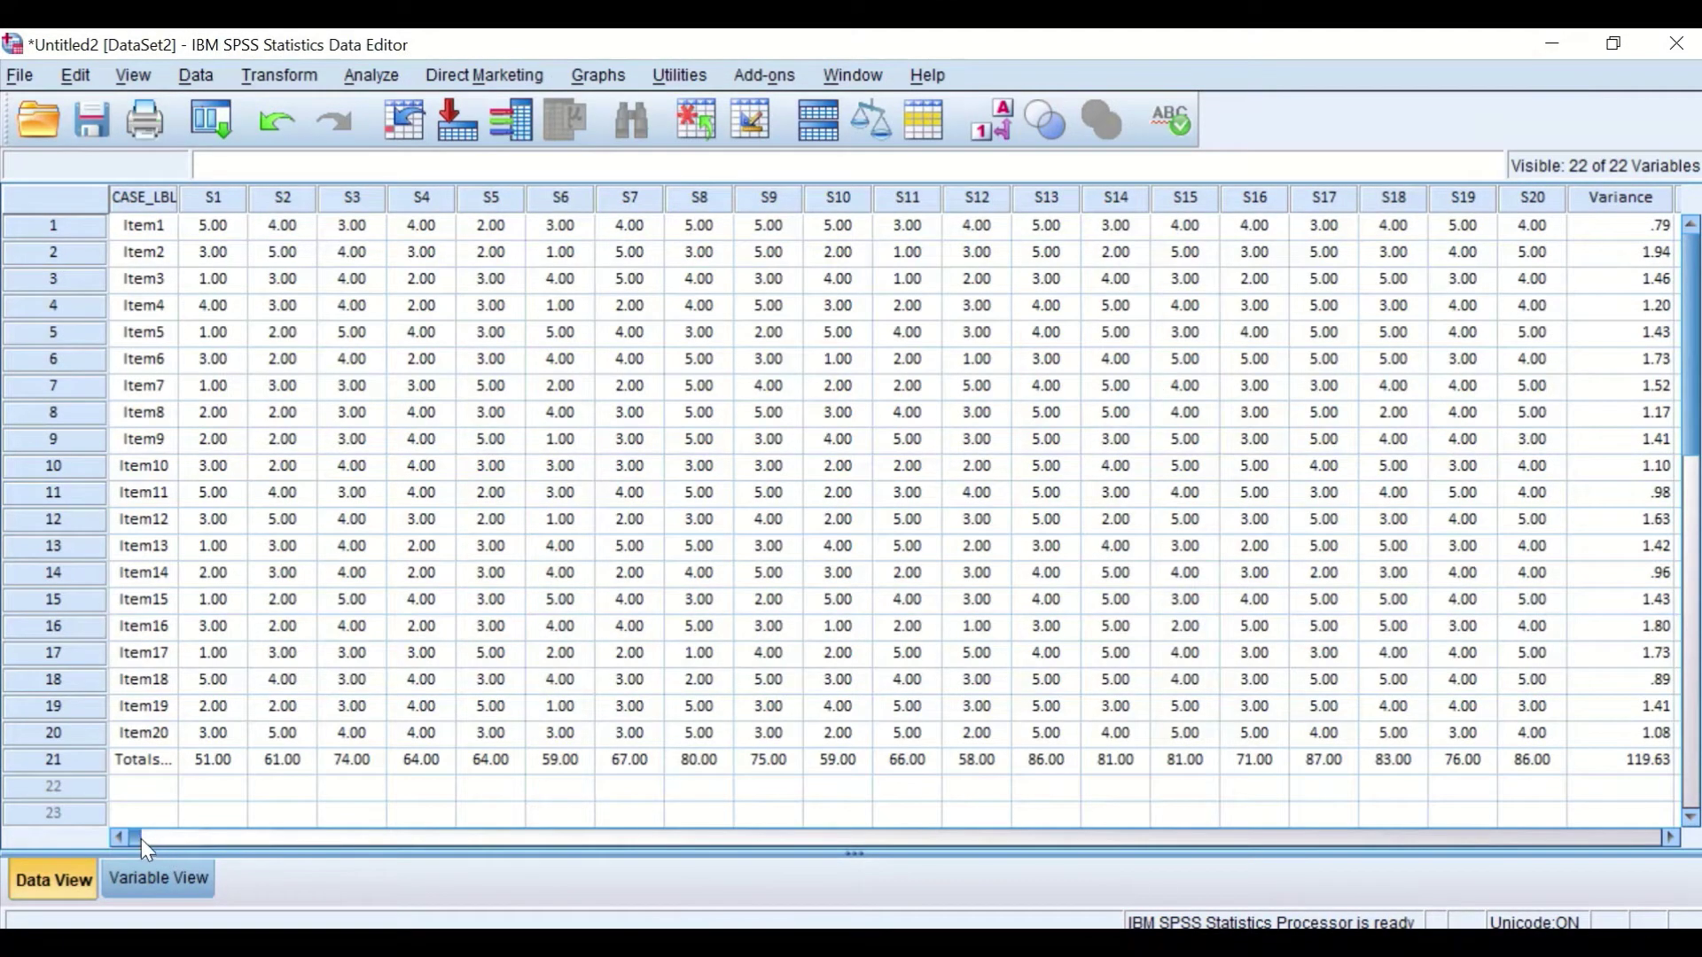
- Examine the computed Variance column for the item rows and the Totalscore row
drag(139, 839, 209, 839)
drag(479, 839, 759, 806)
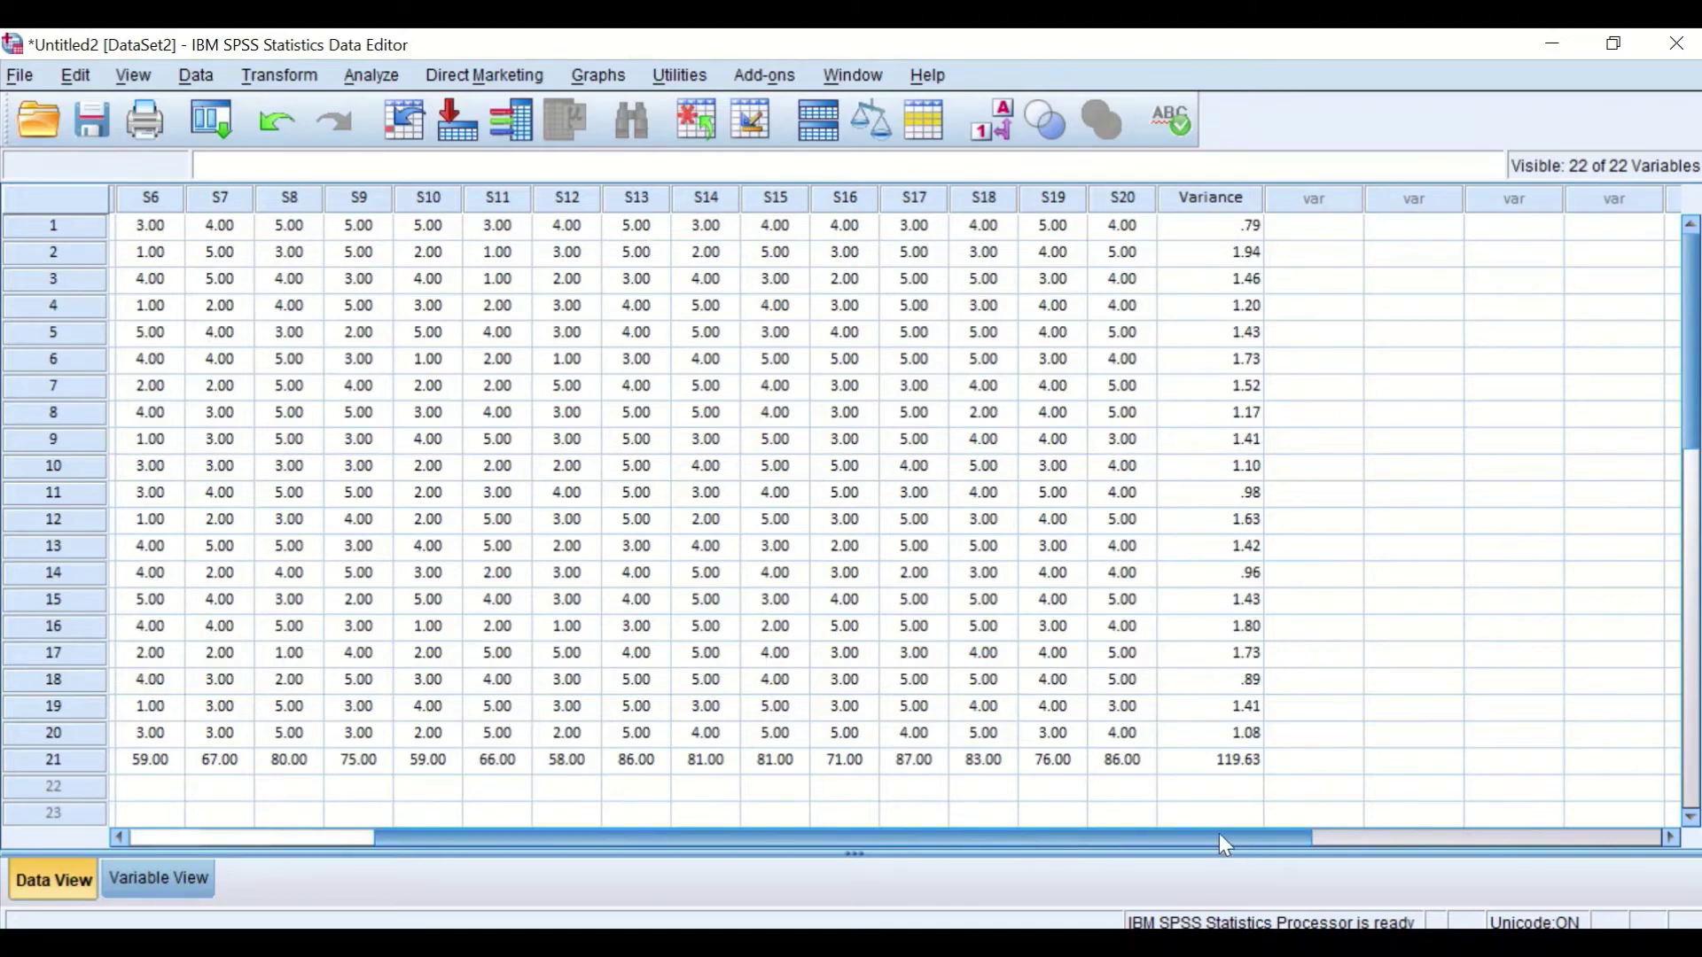
drag(1204, 837, 696, 810)
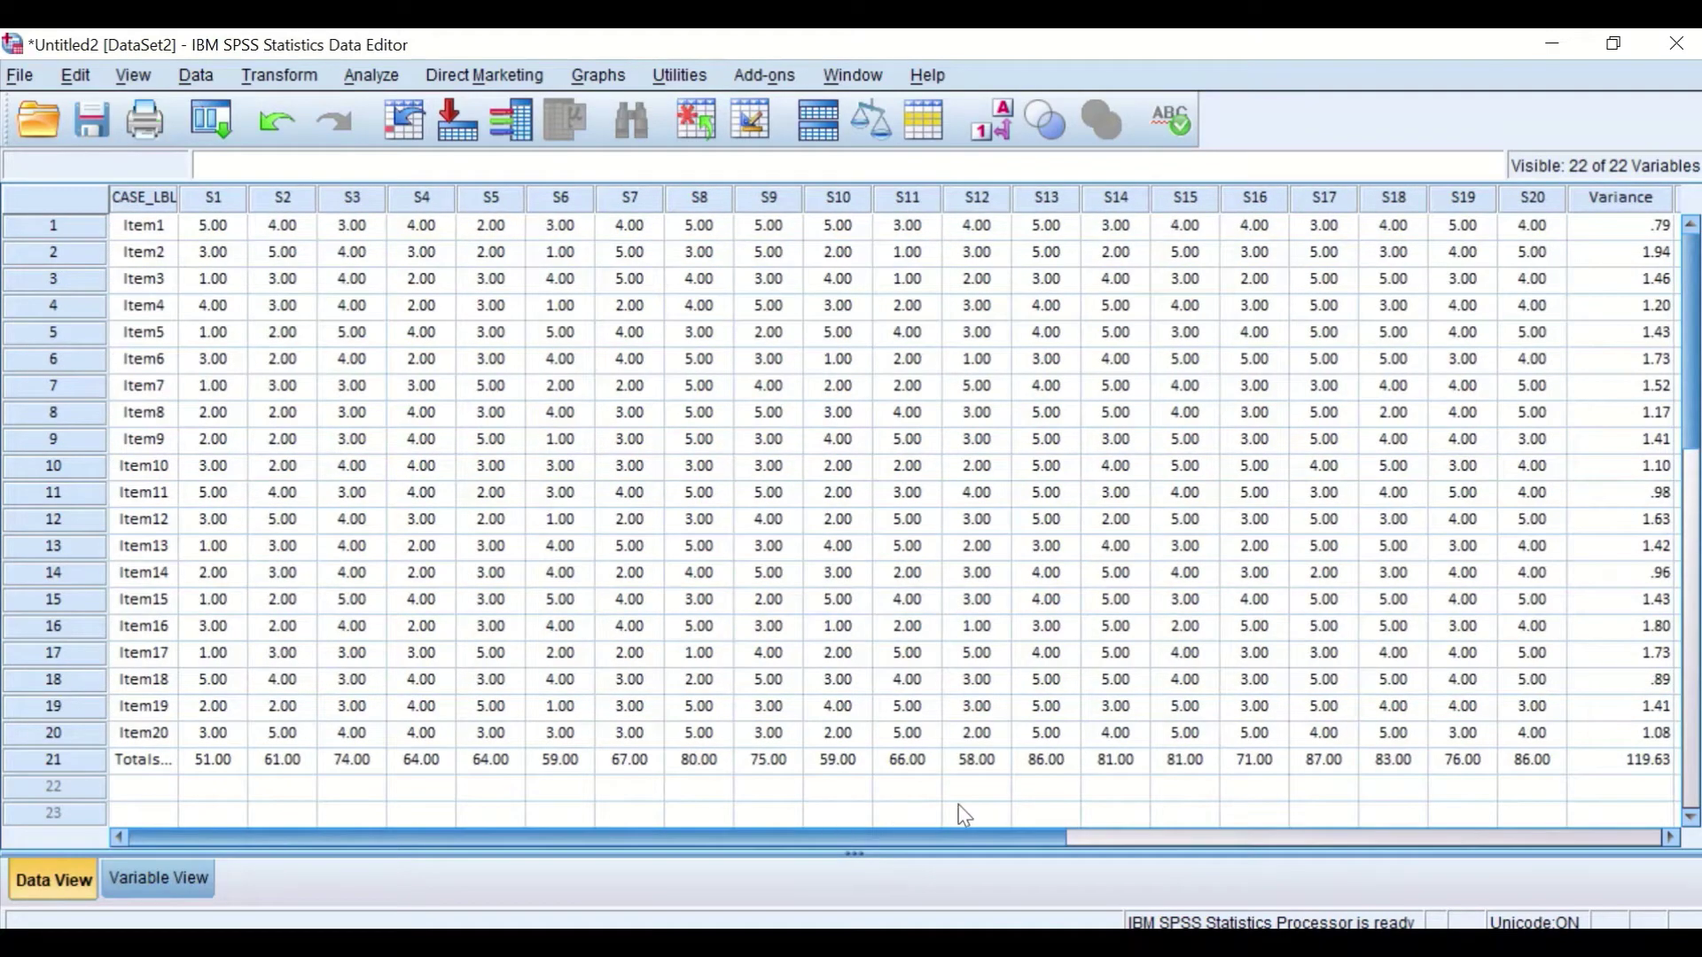
drag(959, 805, 1210, 838)
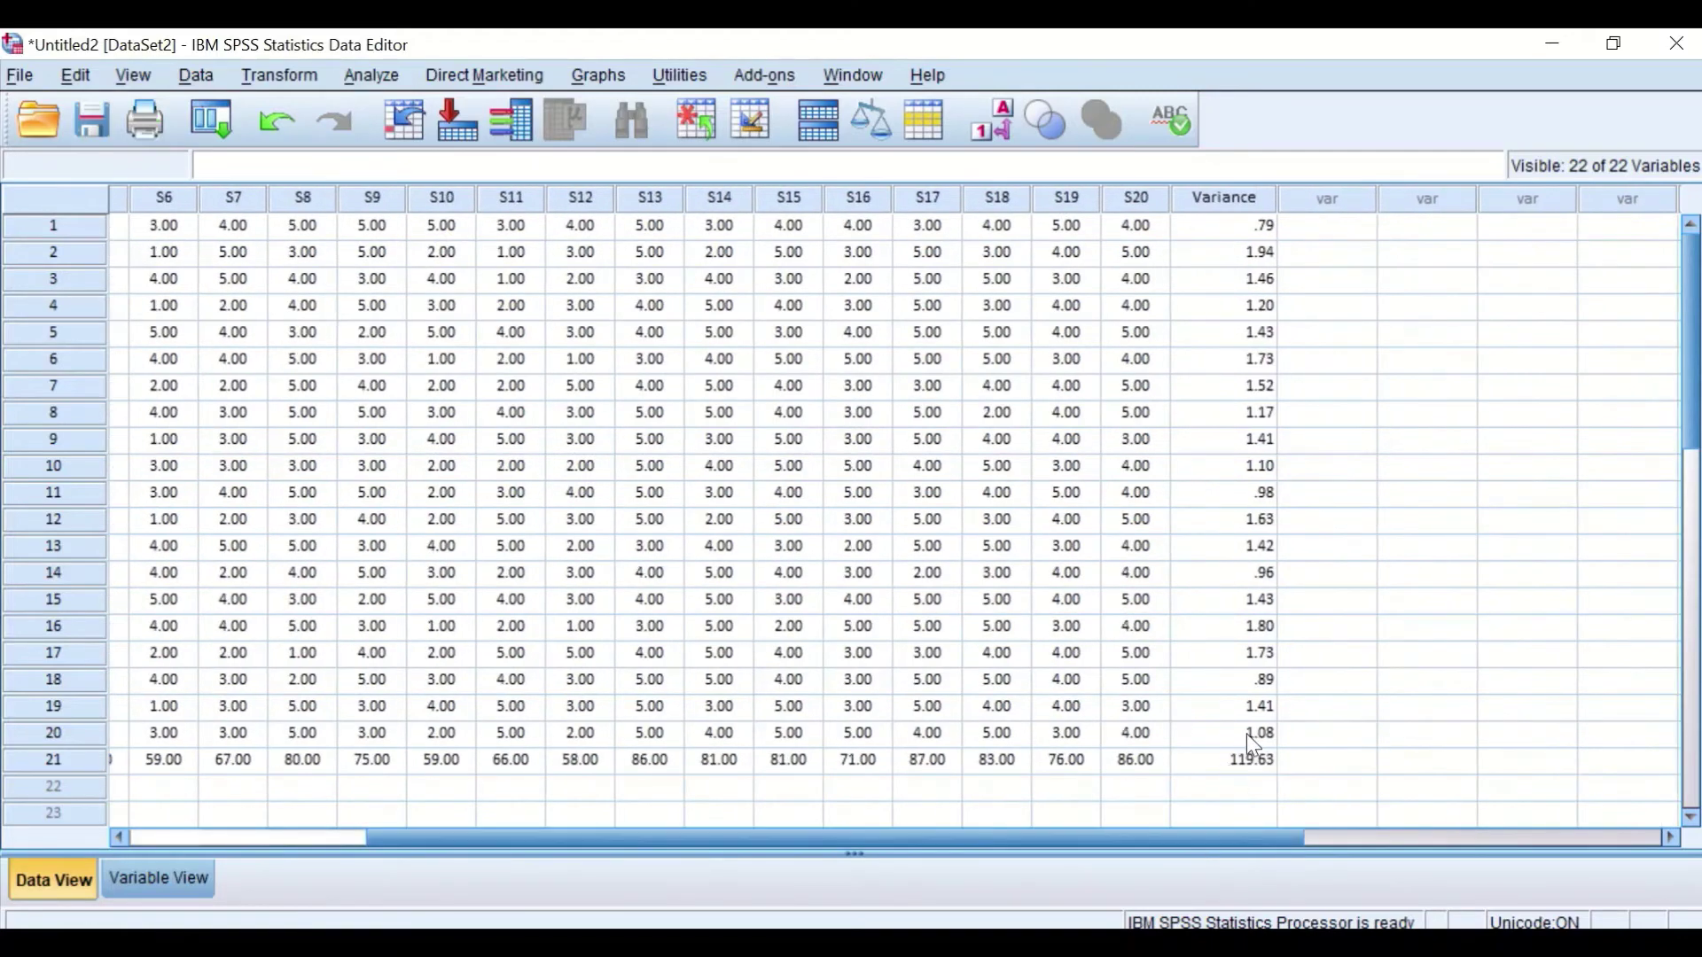
click(1226, 760)
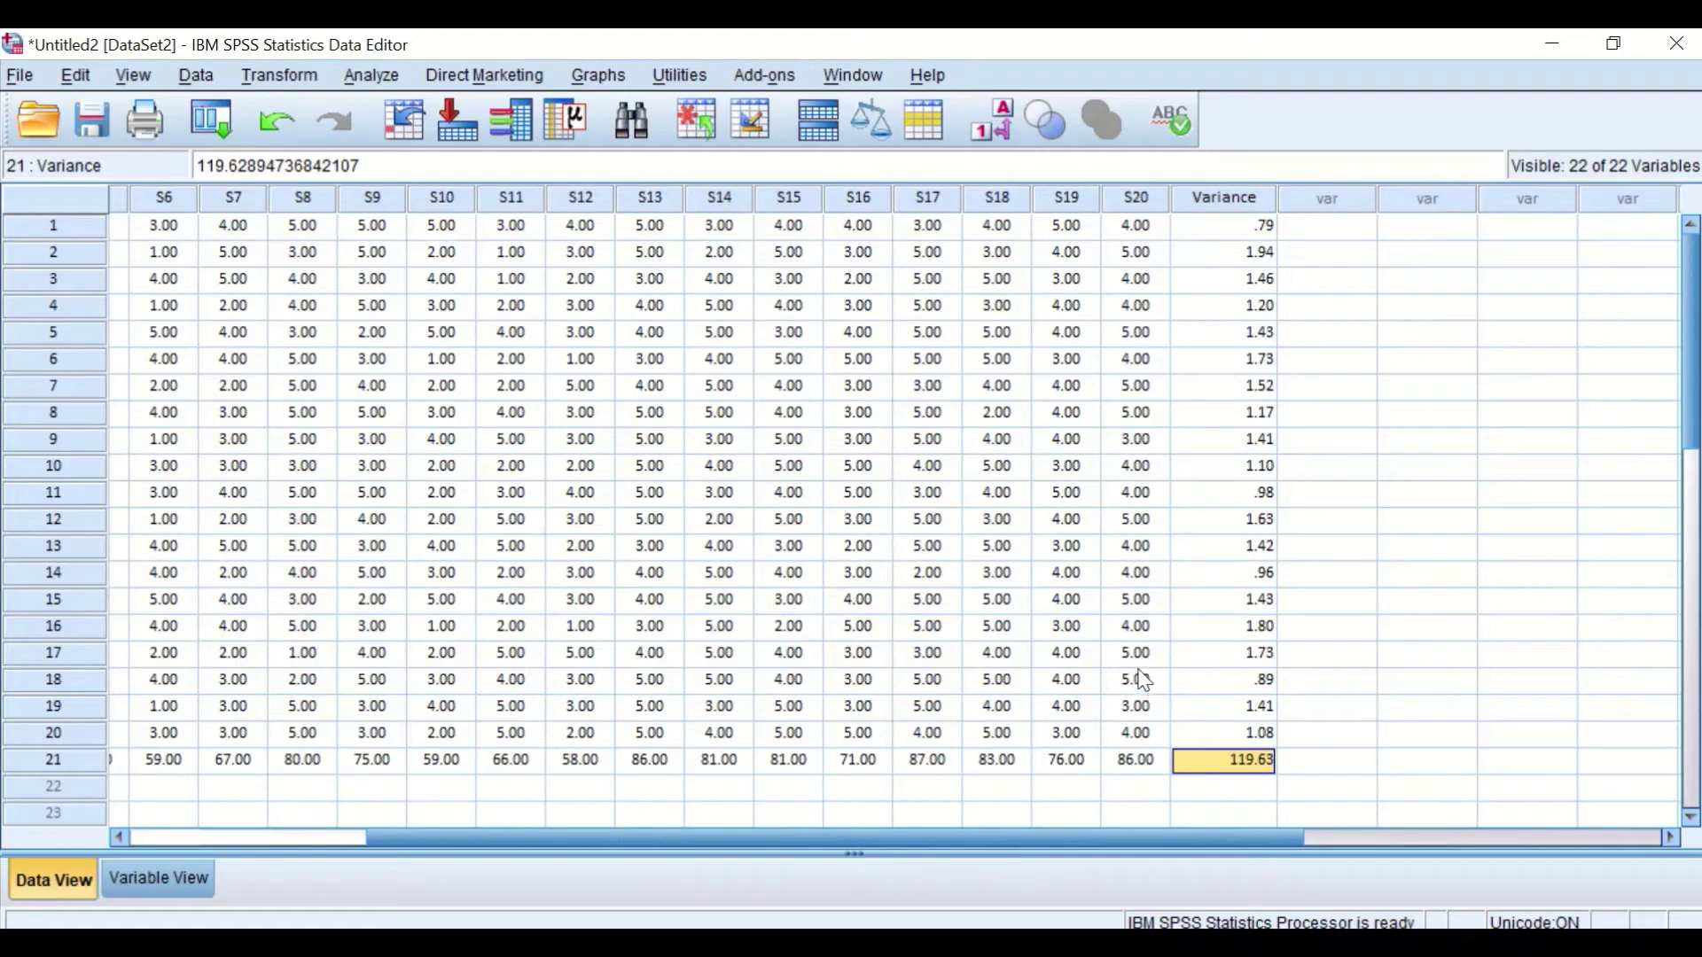
- Set the Variance variable's alignment to Center and its column width to 6
click(177, 881)
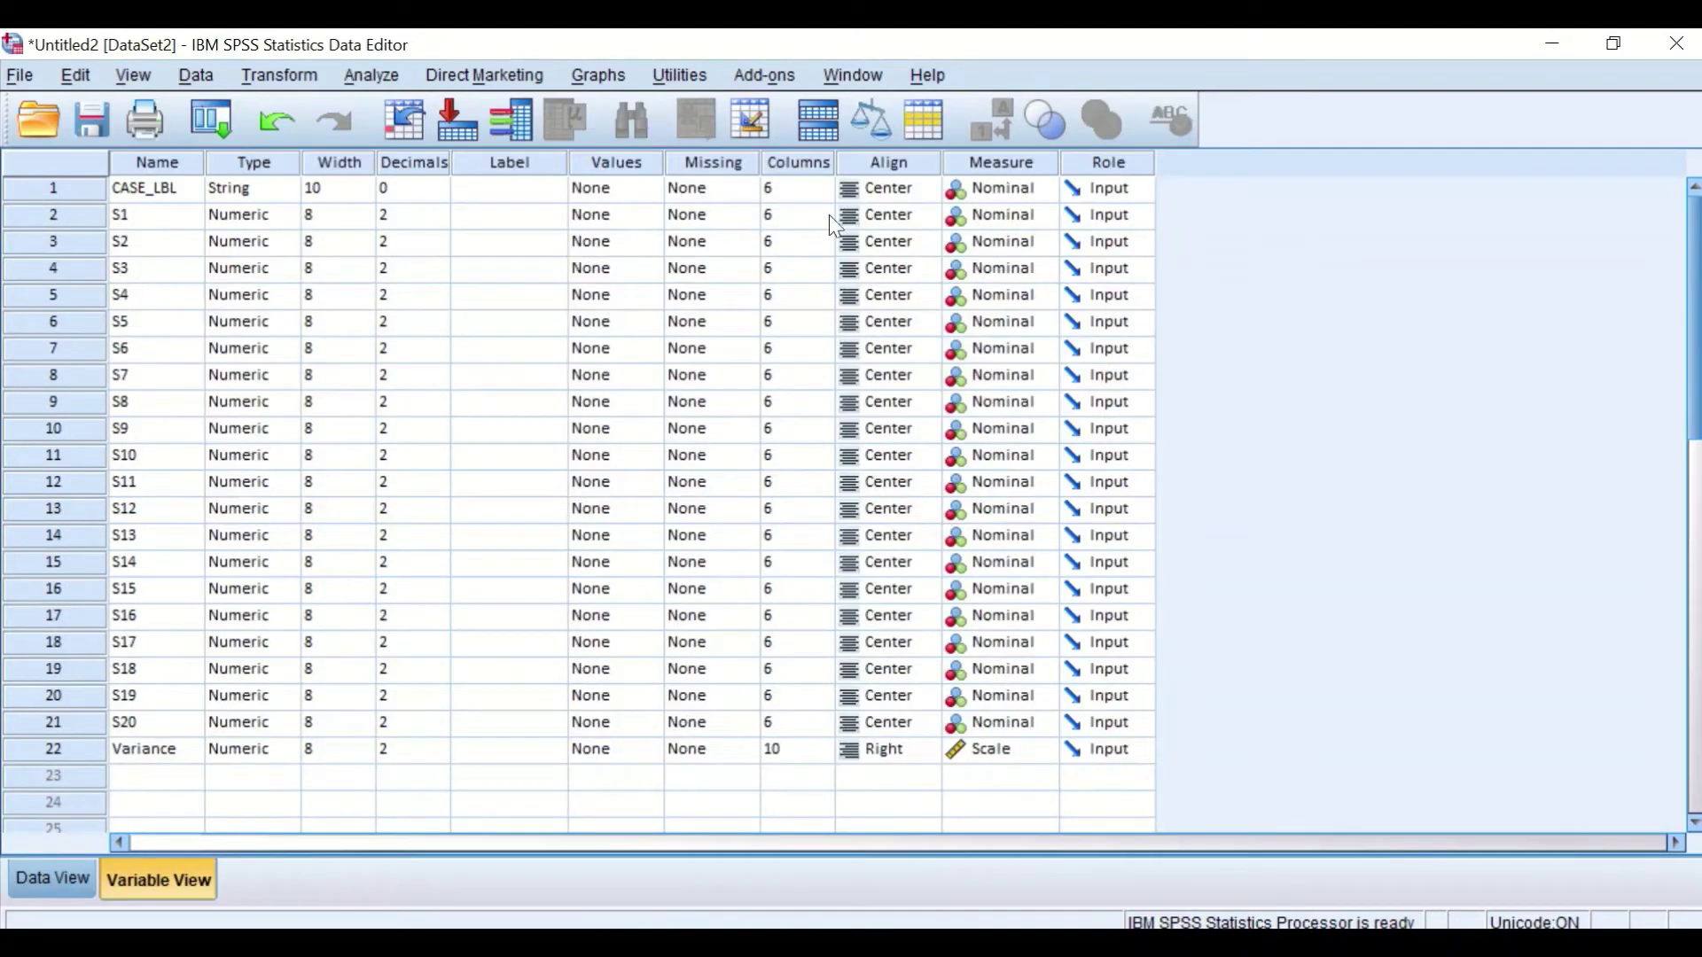
click(875, 750)
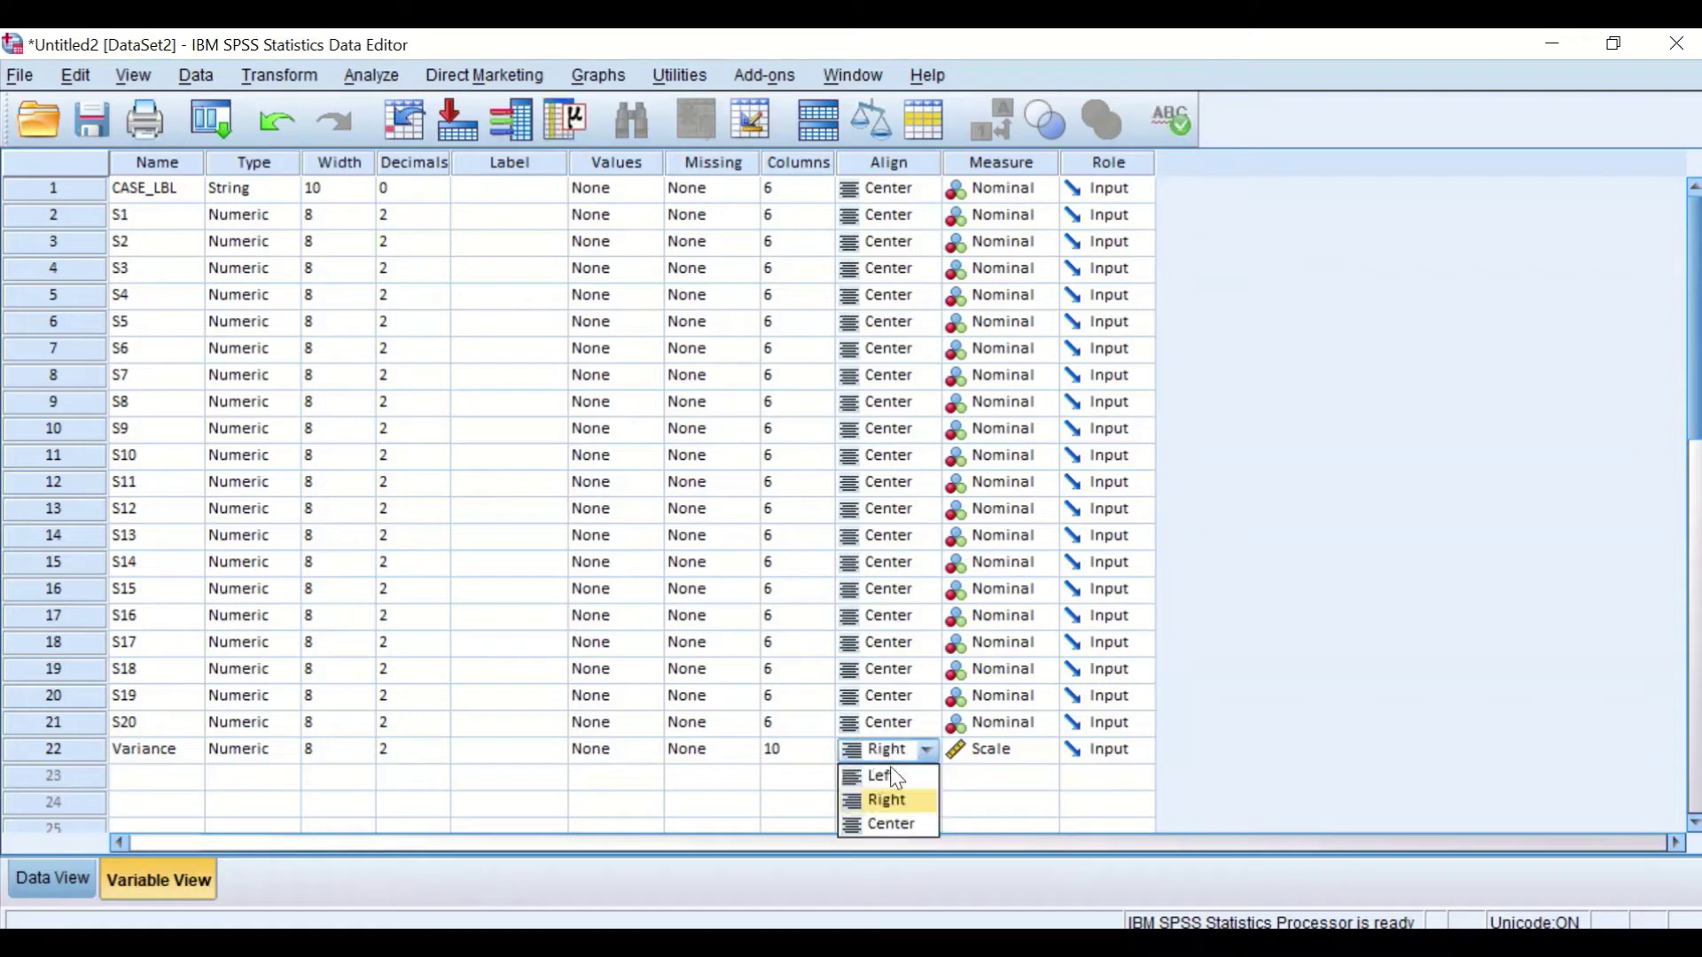
click(896, 826)
click(802, 752)
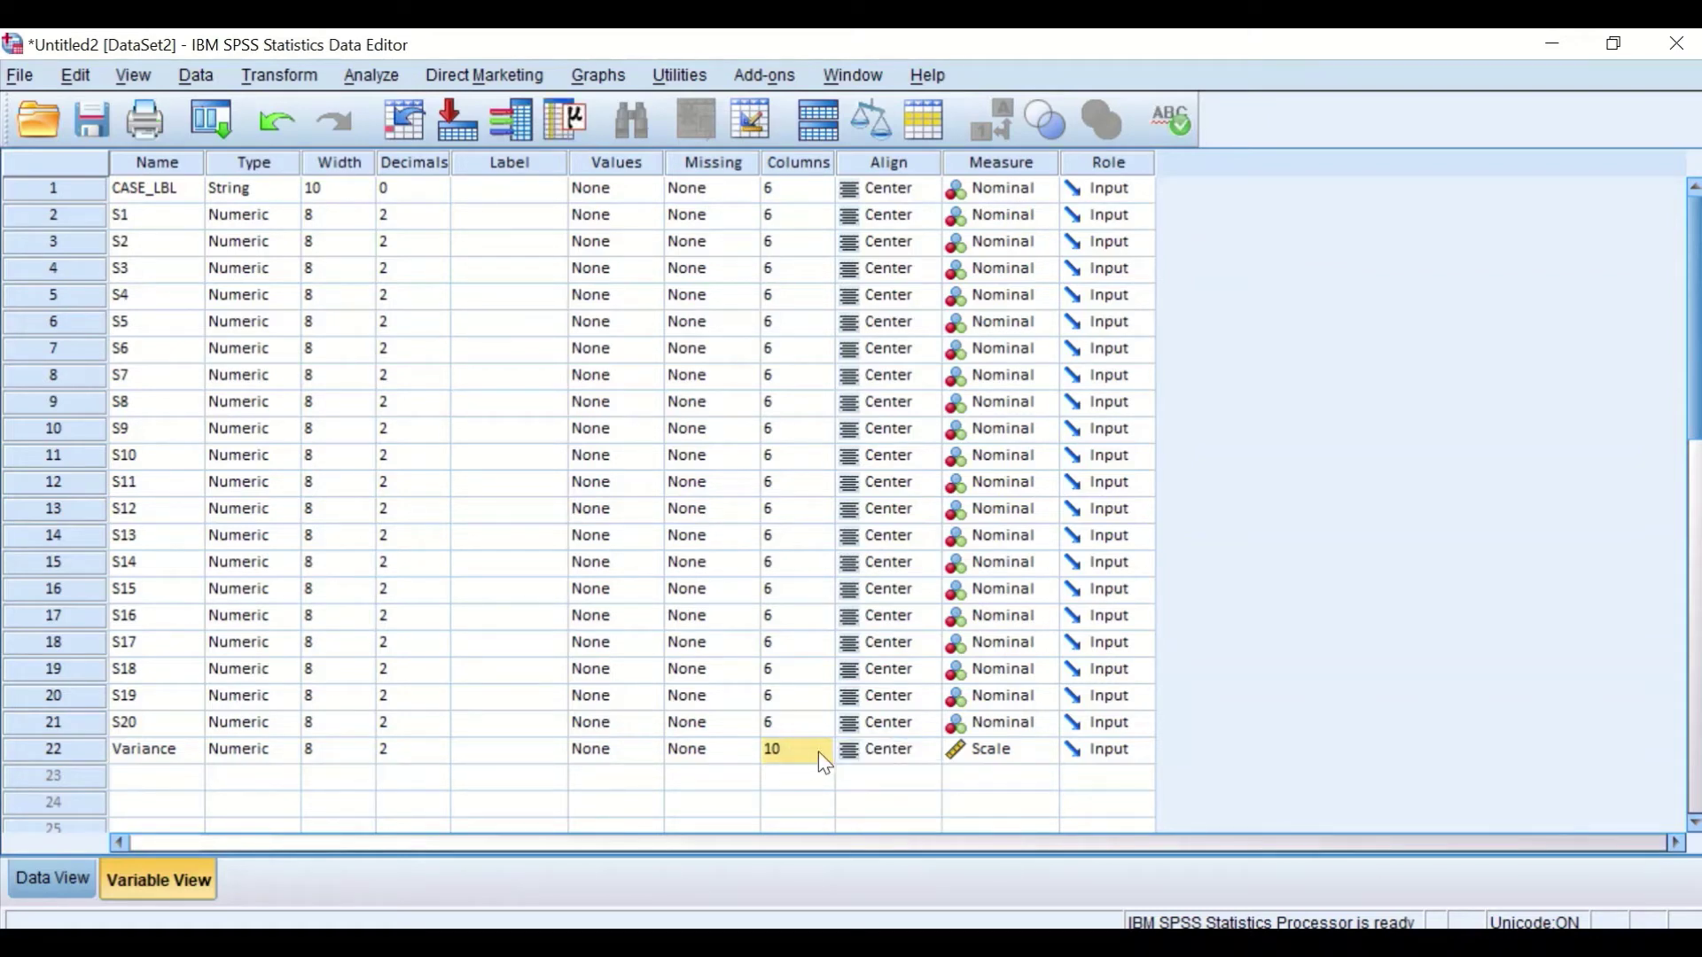
drag(786, 749, 768, 750)
text(6)
click(811, 785)
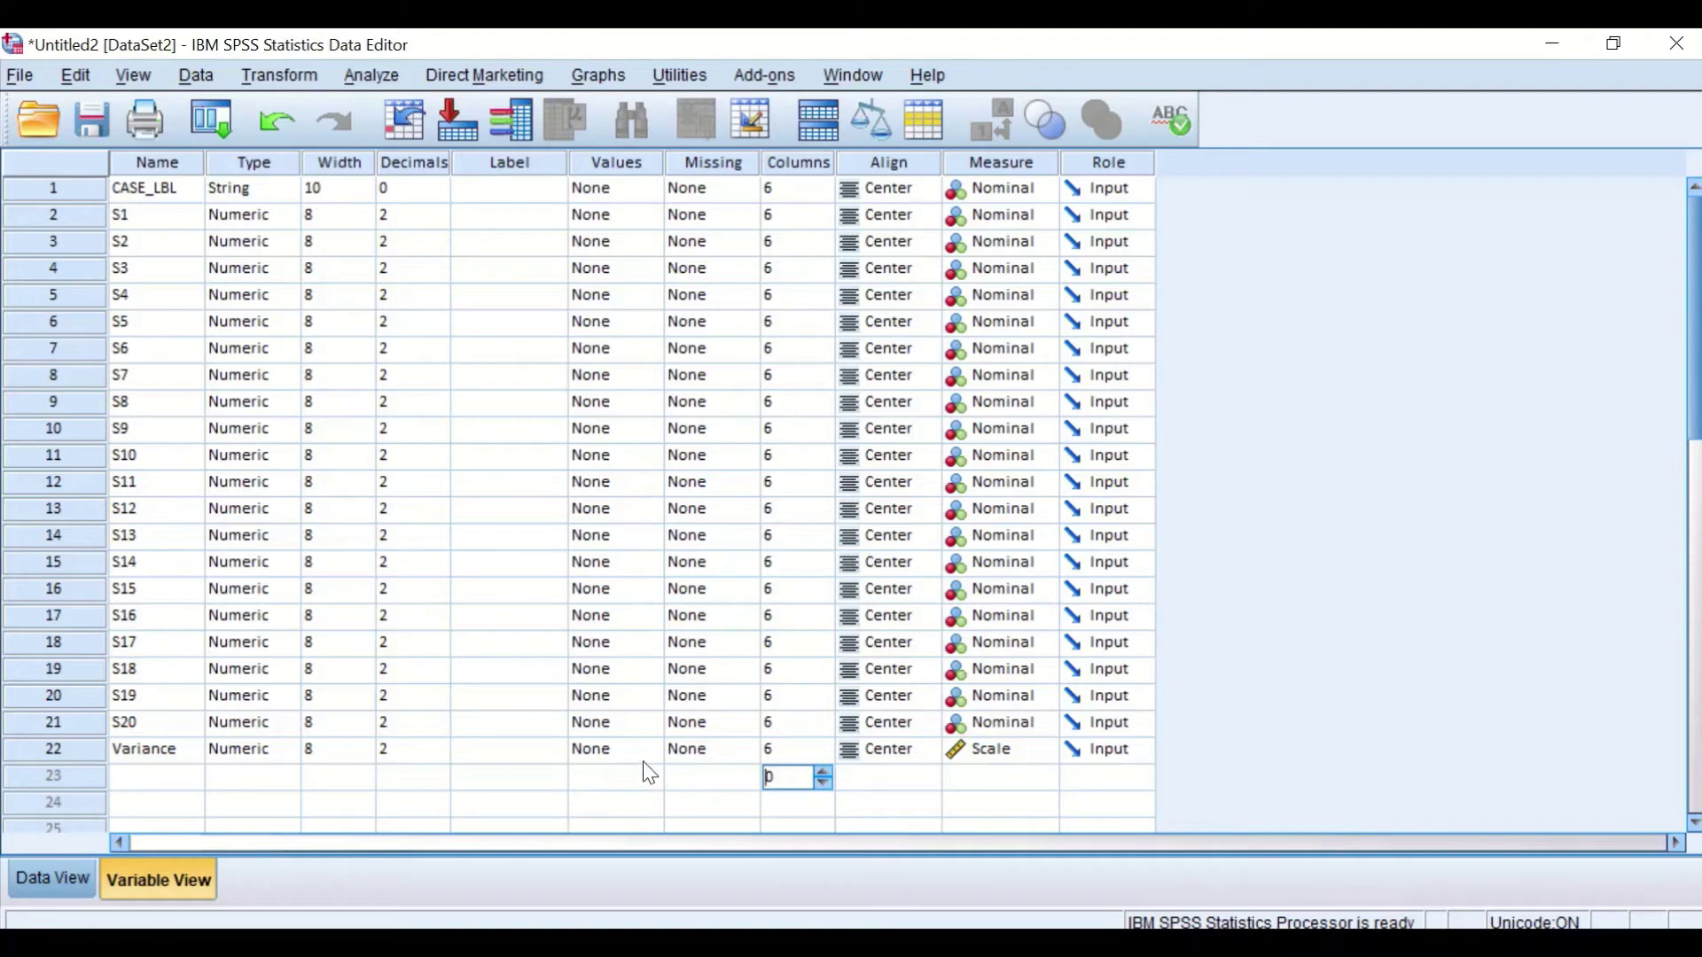
click(30, 881)
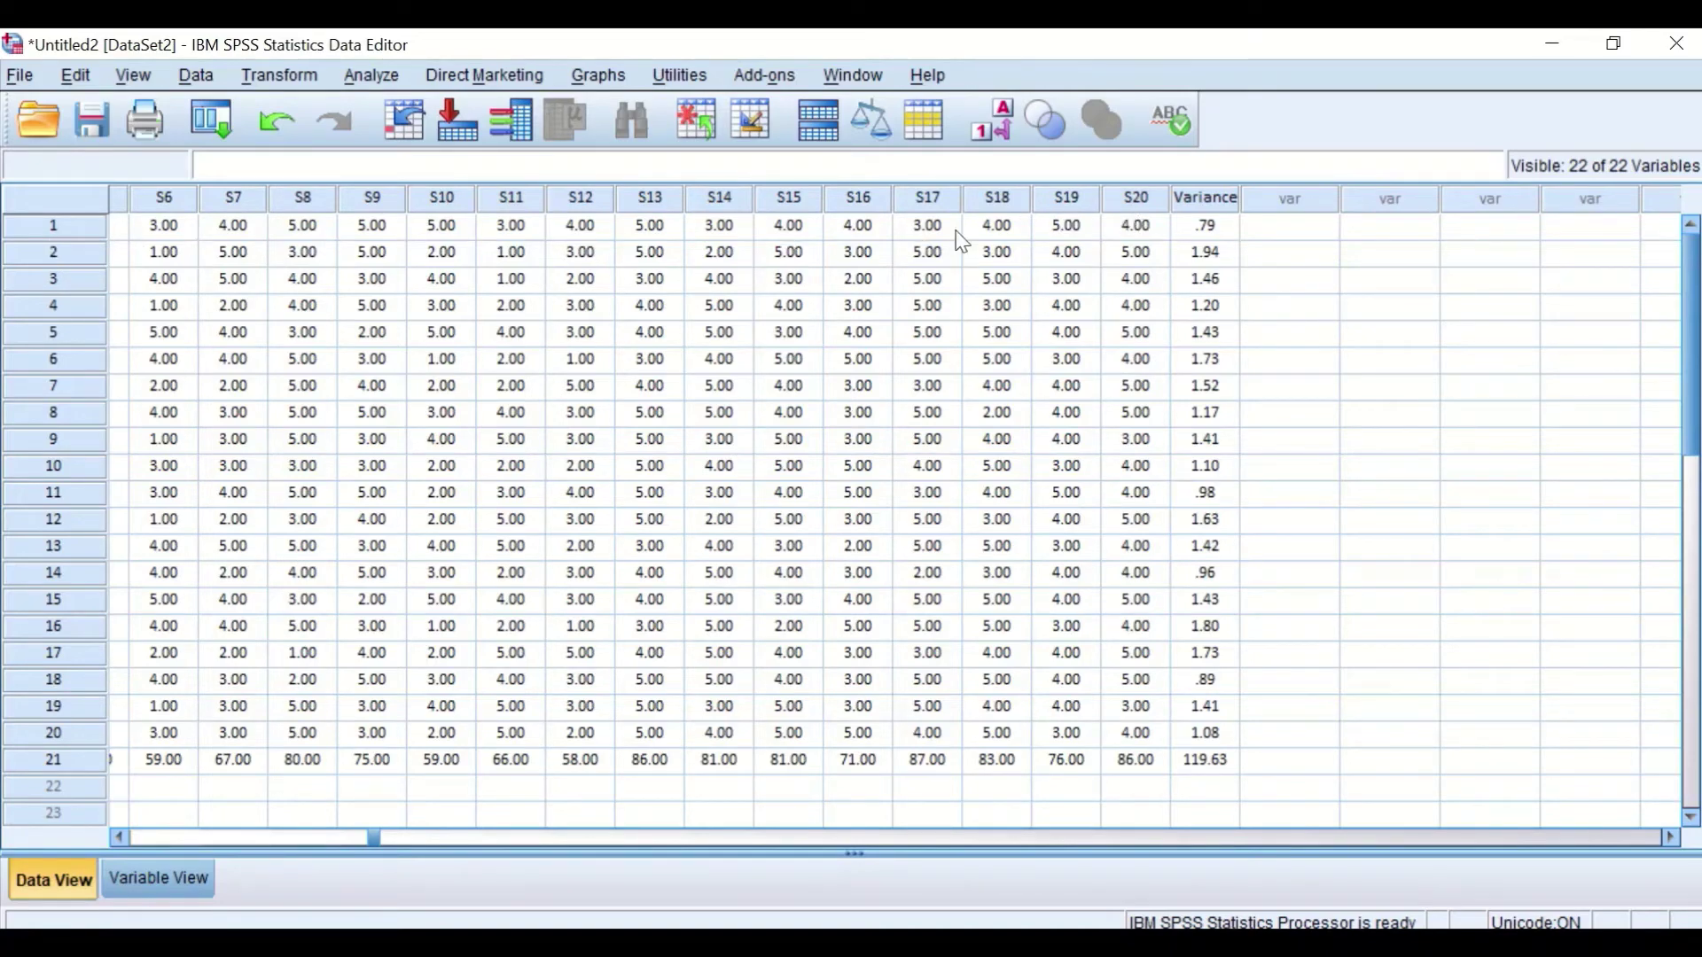
- Set the decimals of variables S1 through S20 to 0 and return to the data
click(179, 883)
click(417, 217)
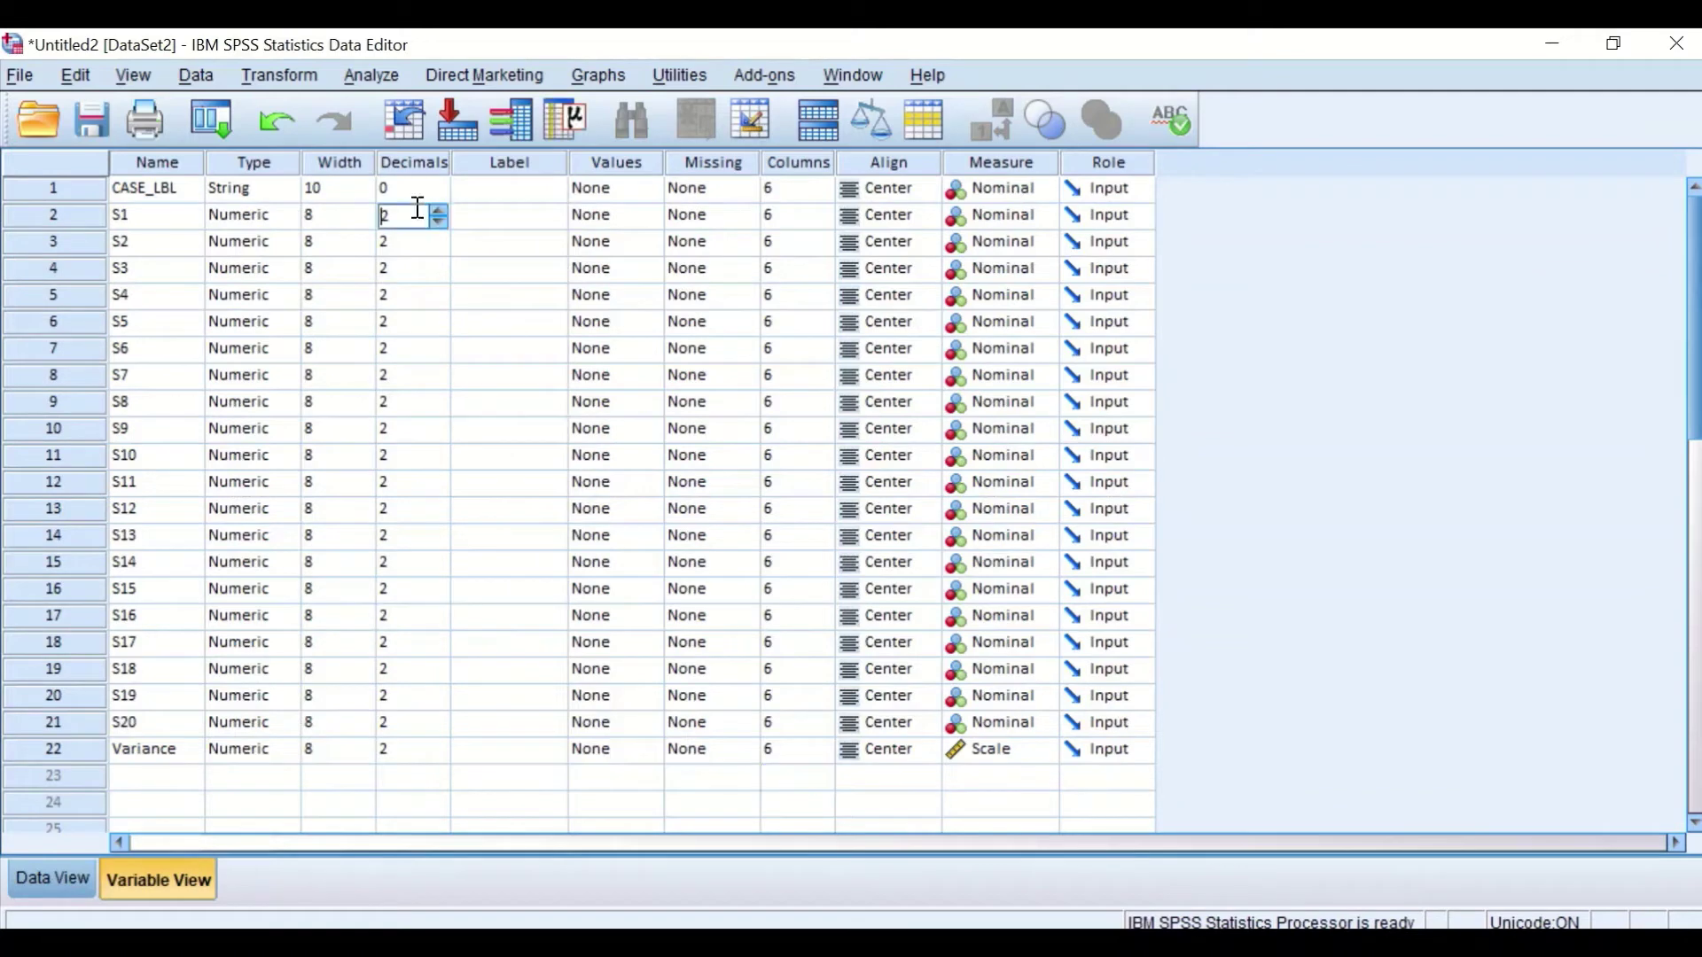
click(393, 190)
drag(379, 213, 413, 722)
text(0)
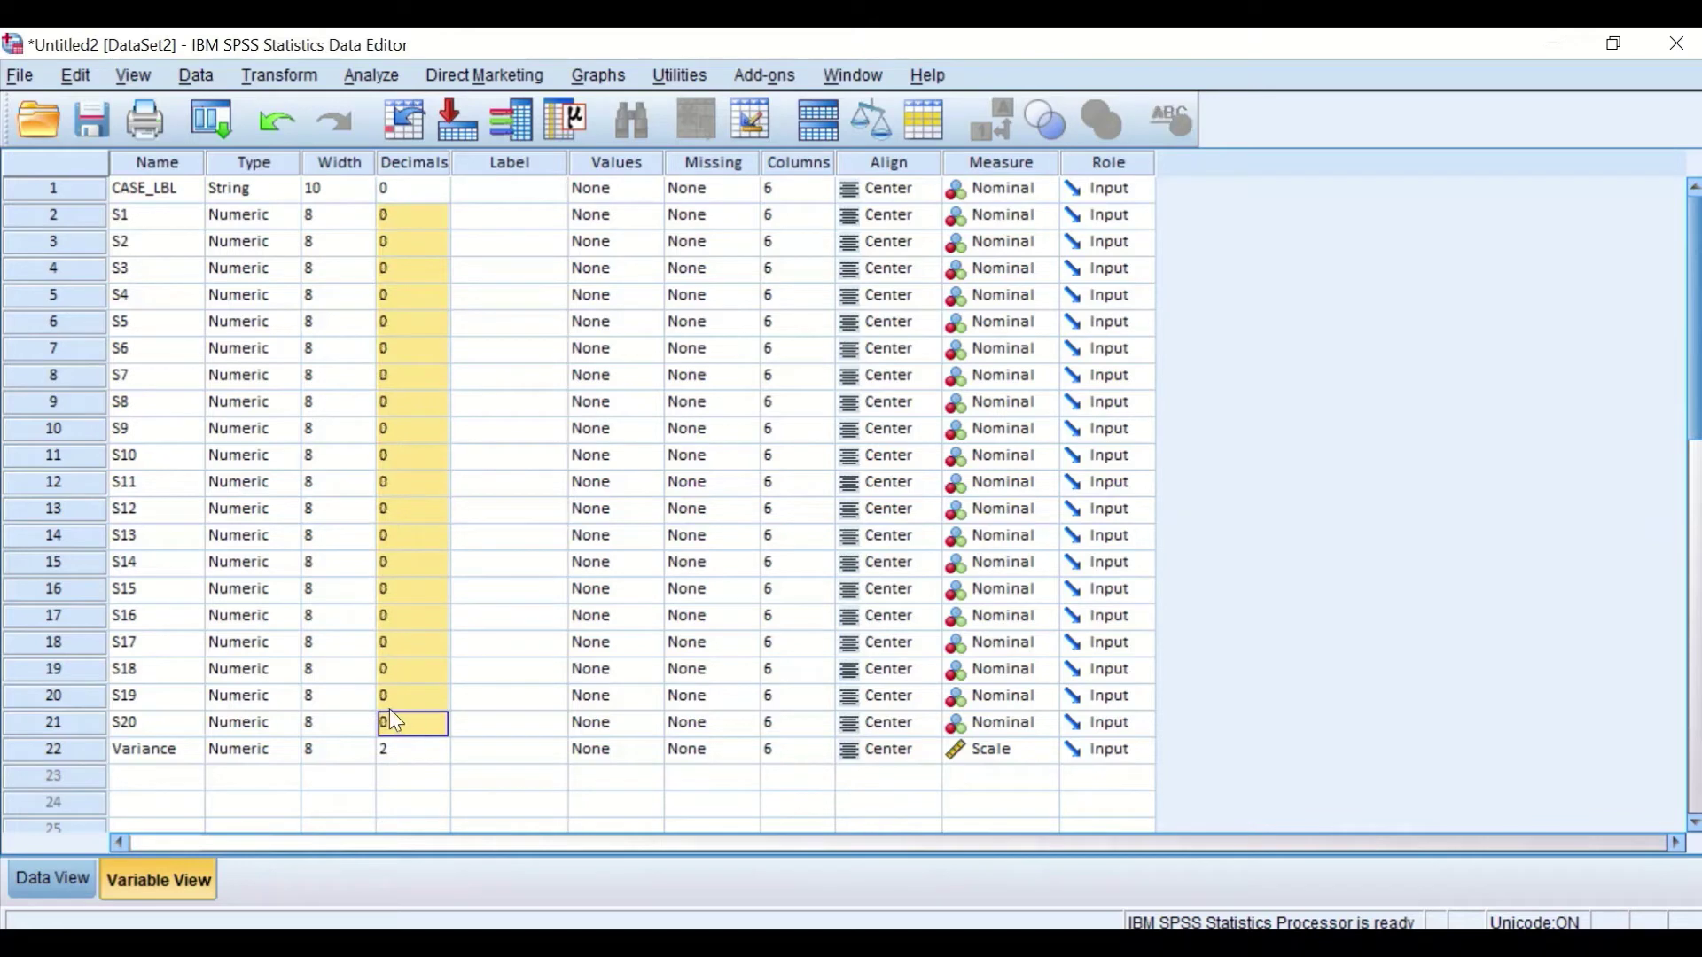
click(55, 879)
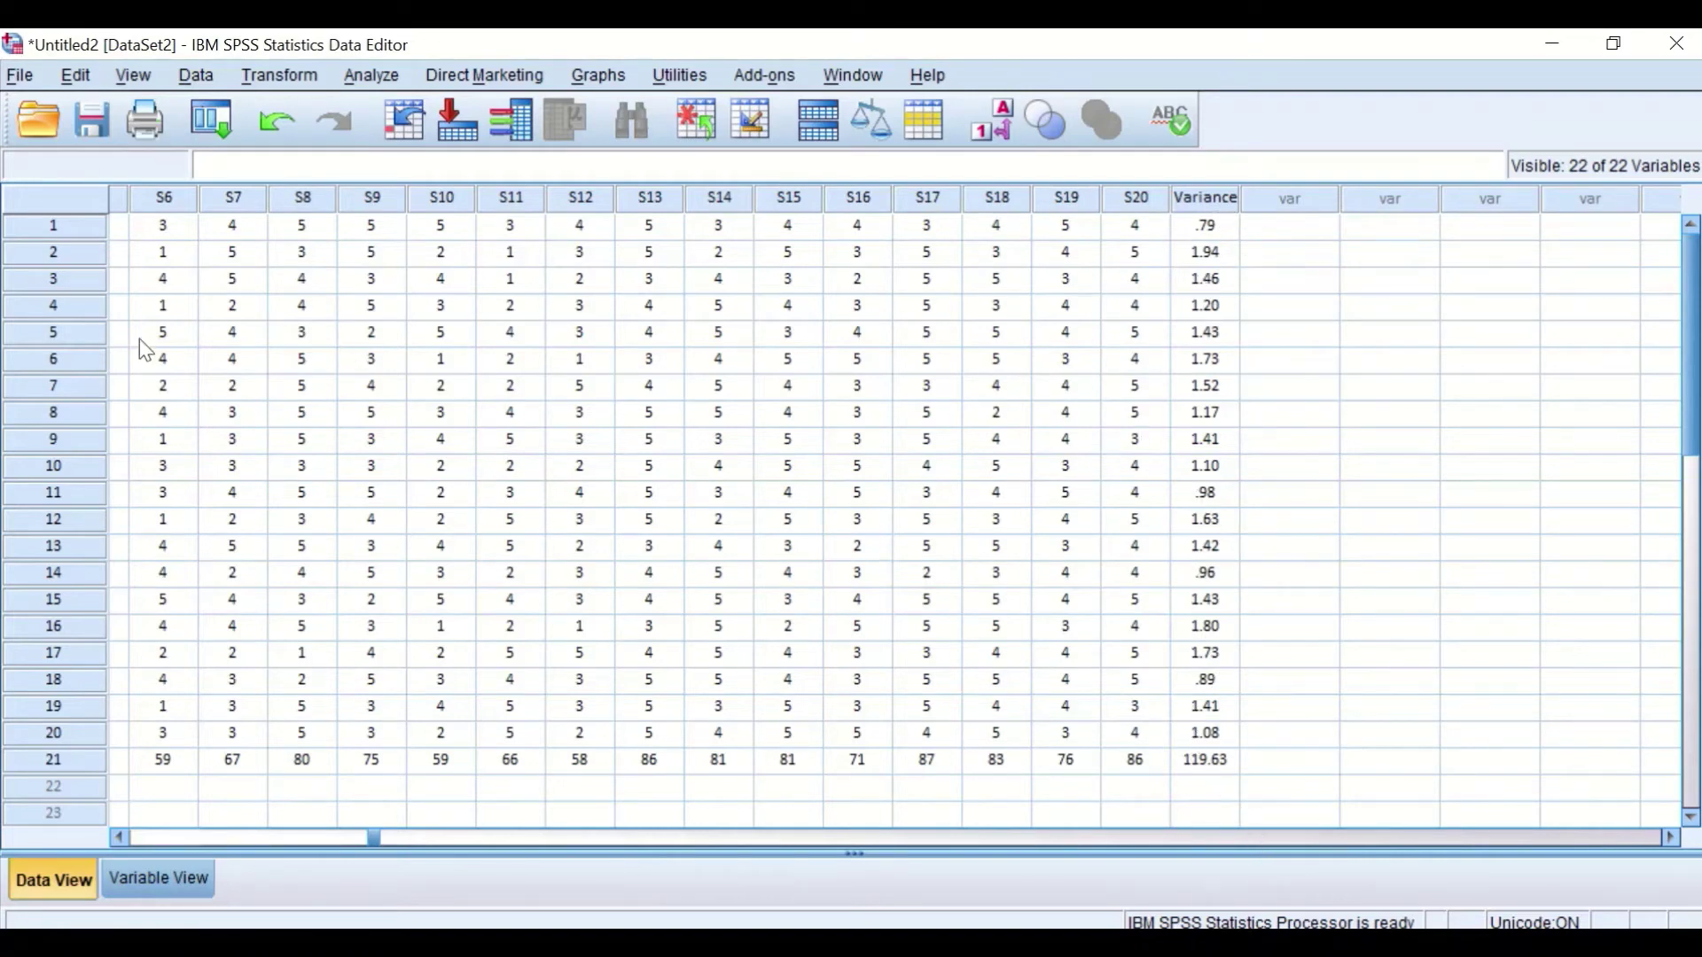
- Cut the Variance value out of the Totalscore row
scroll(1335, 748, left, 5)
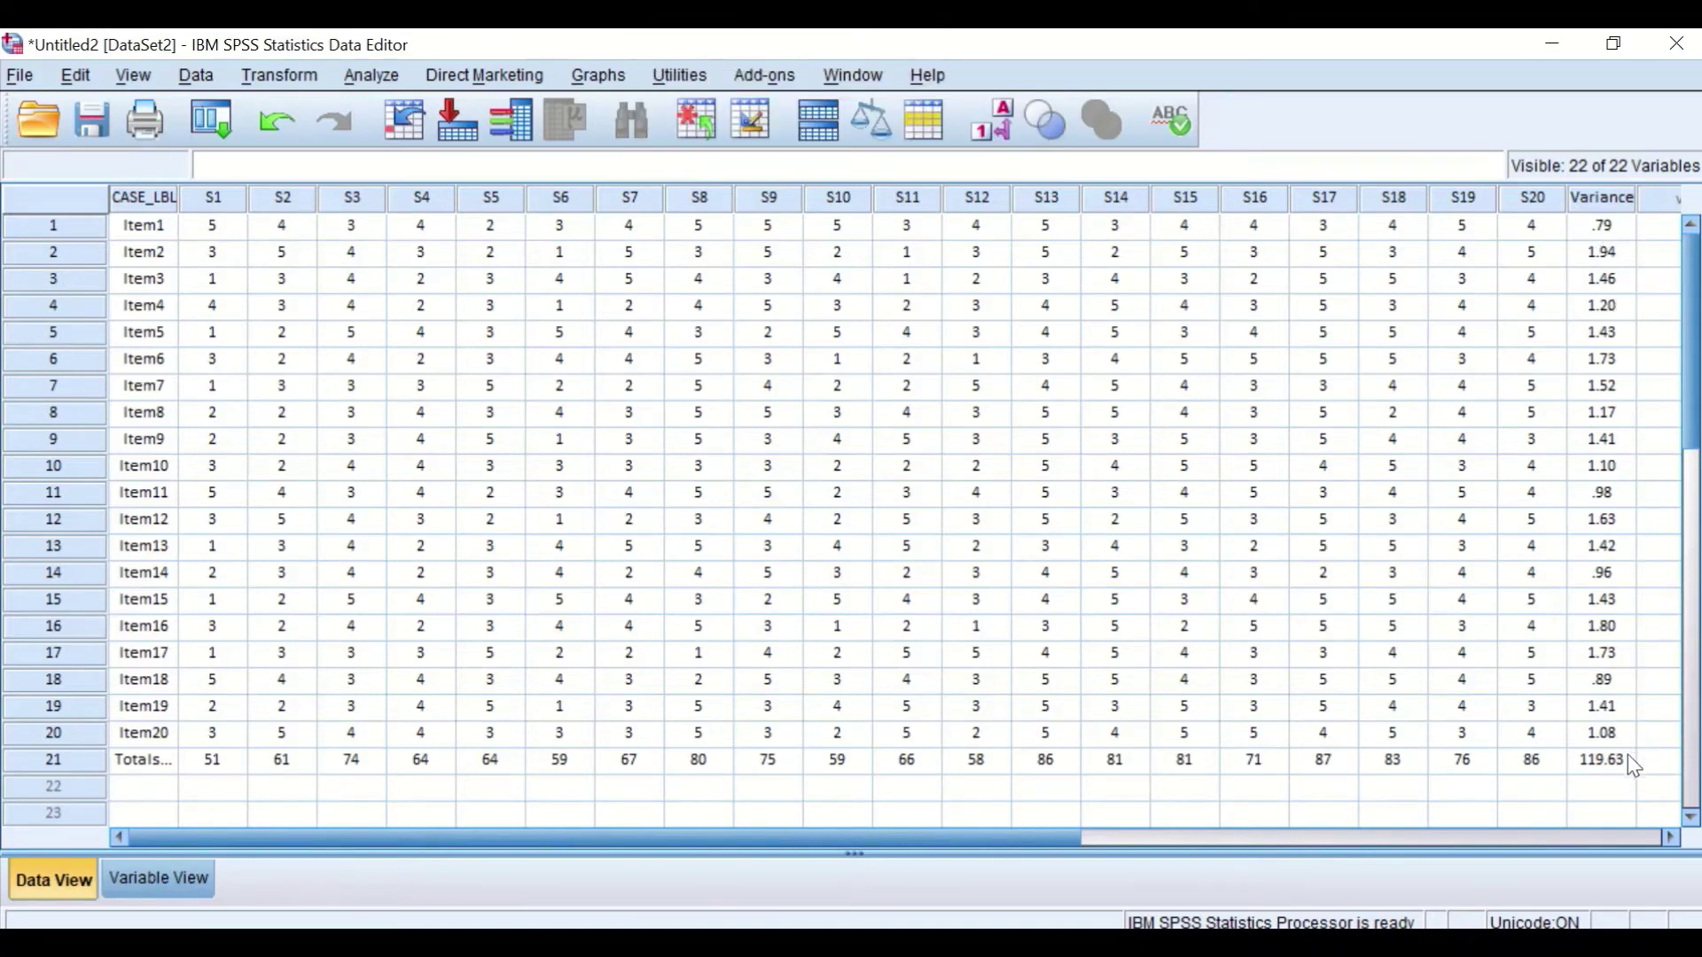
click(1600, 762)
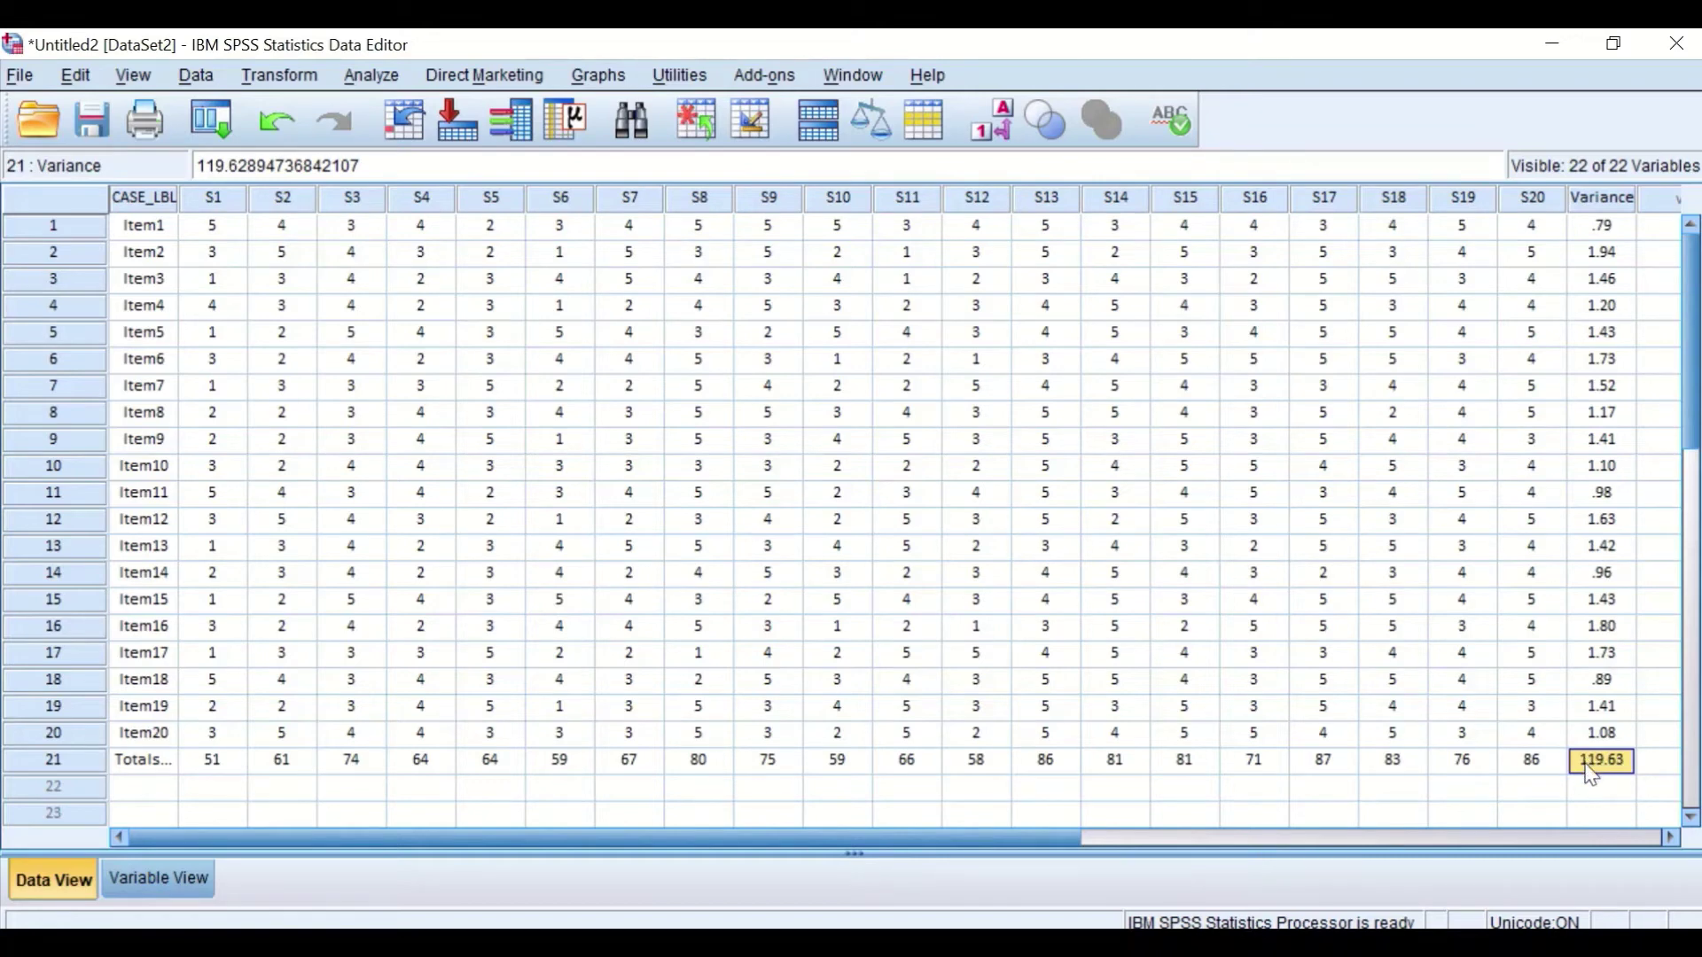
key(Delete)
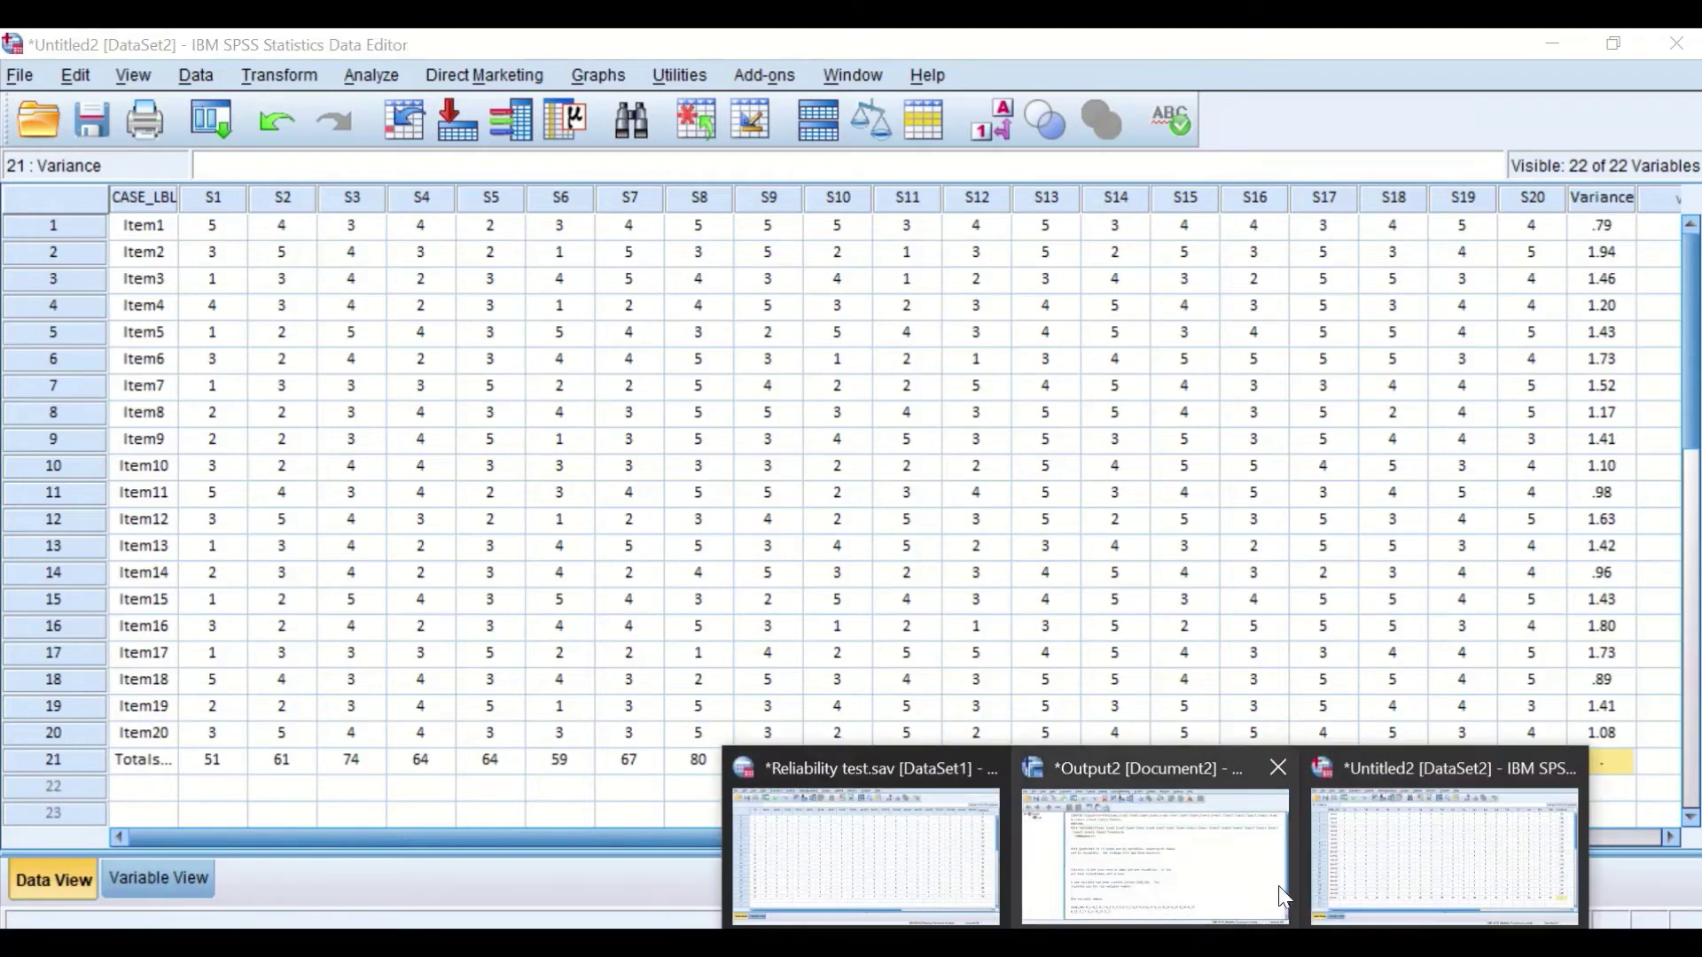
- Switch to PowerPoint and paste the Totalscore variance, 119.63, into the denominator of the fraction inside the parentheses
click(1055, 927)
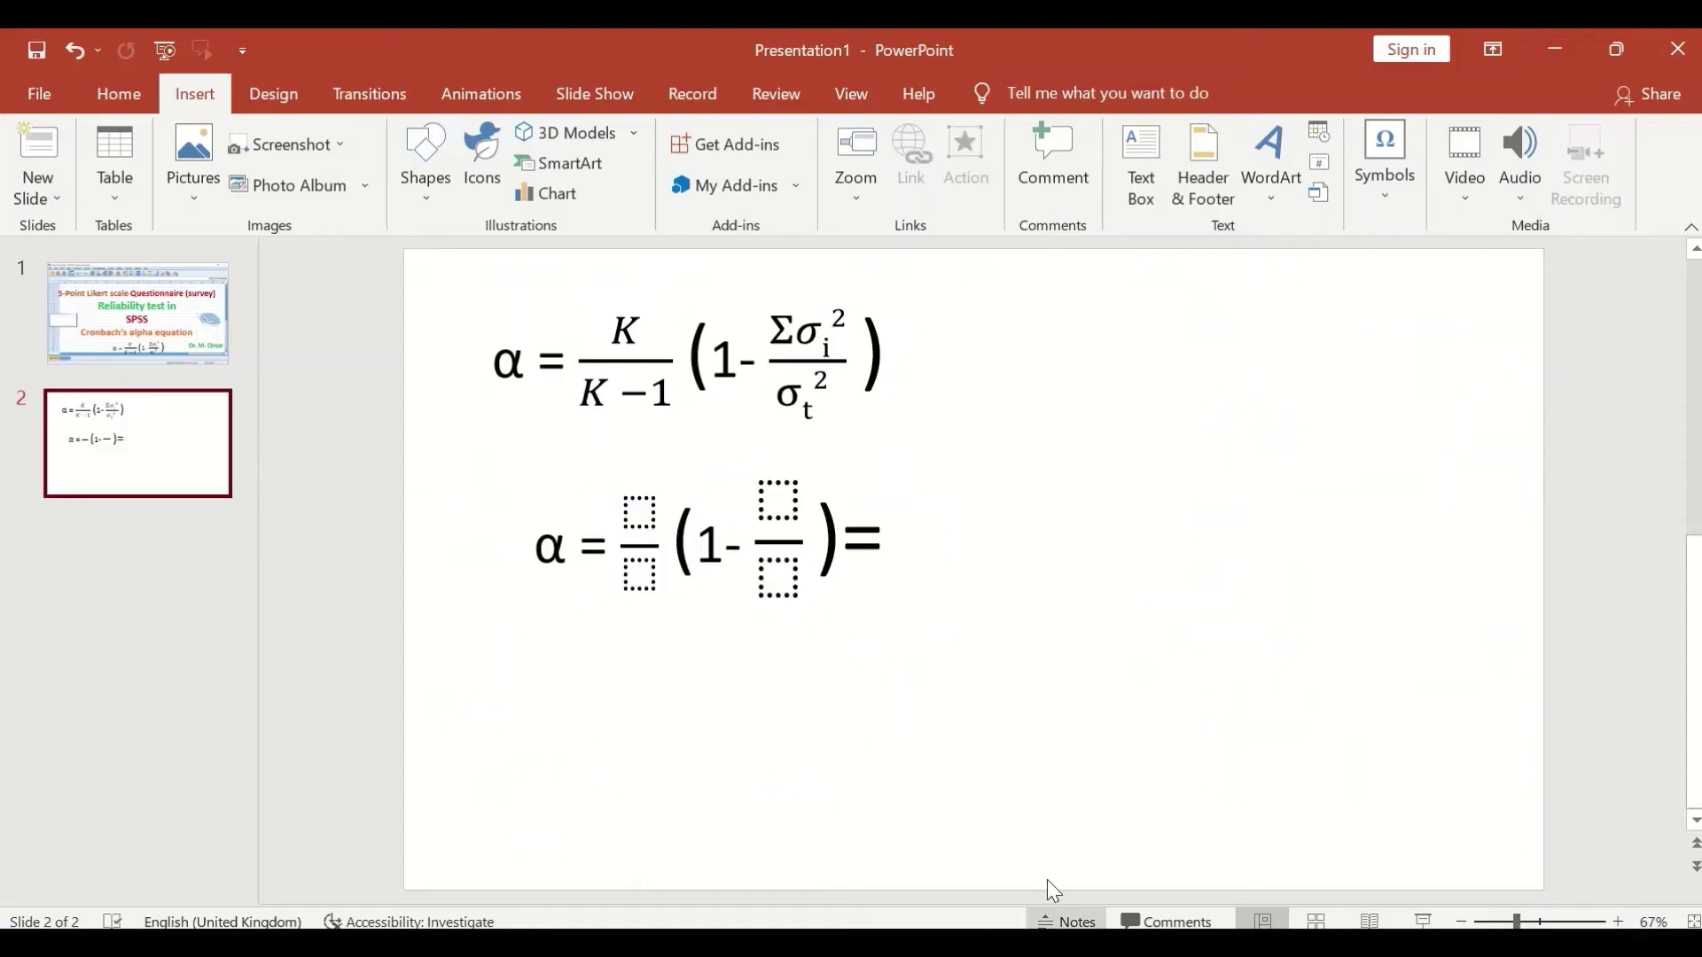
click(779, 589)
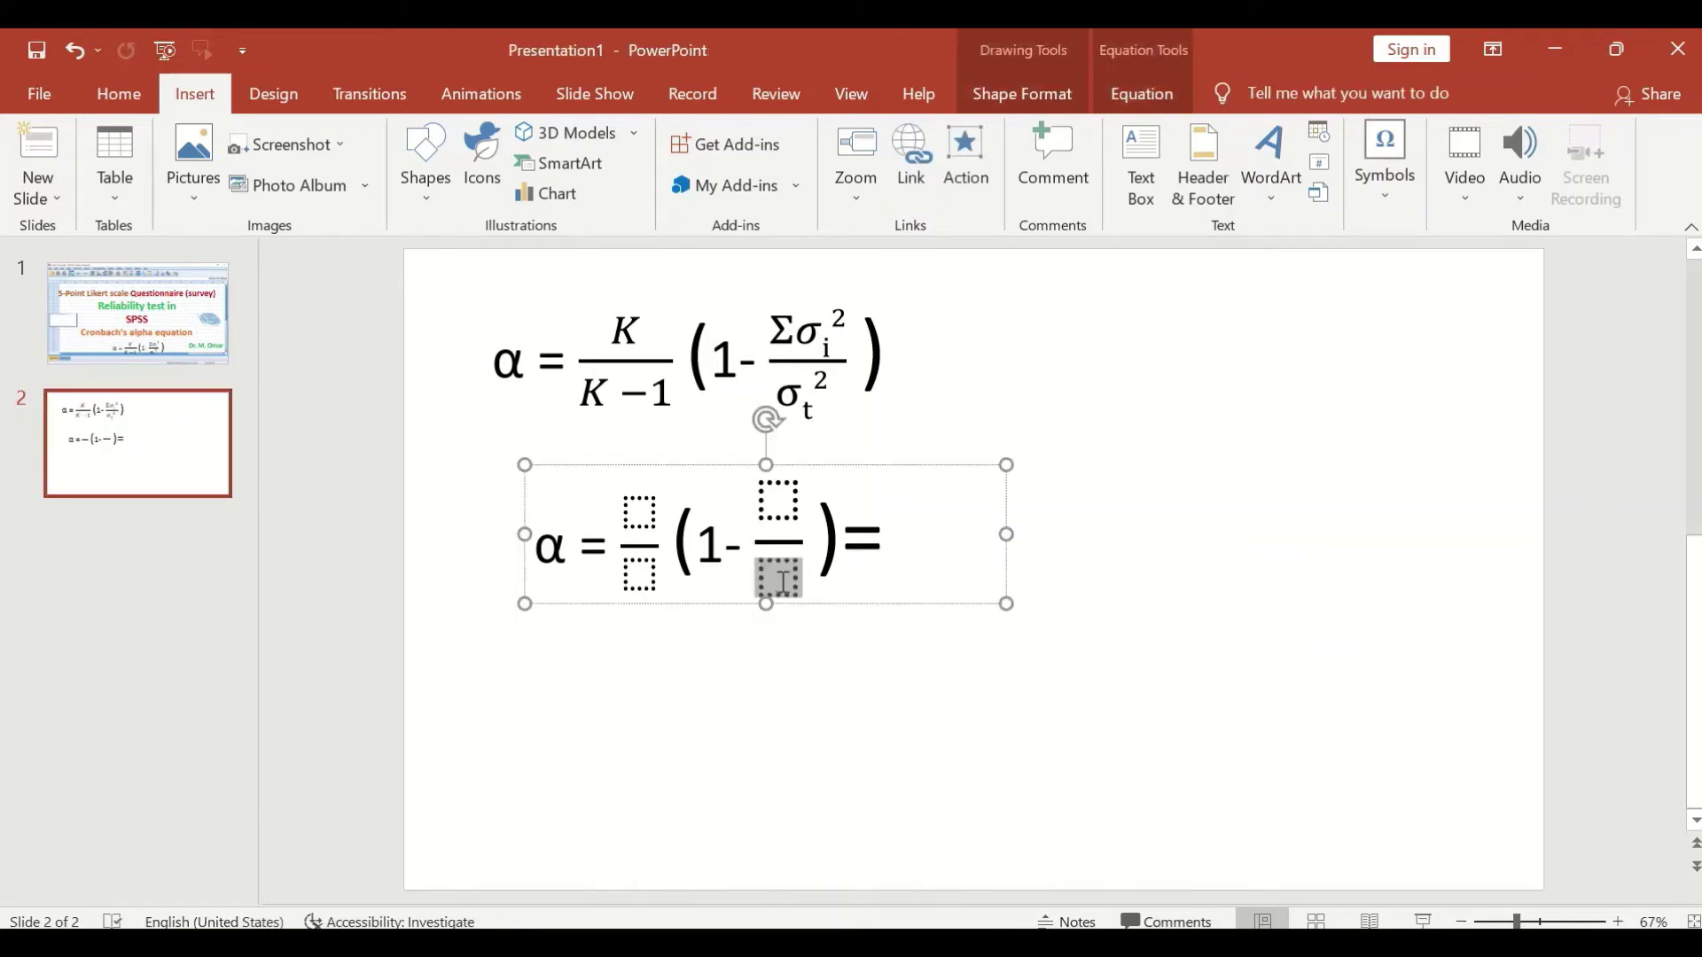
right_click(779, 578)
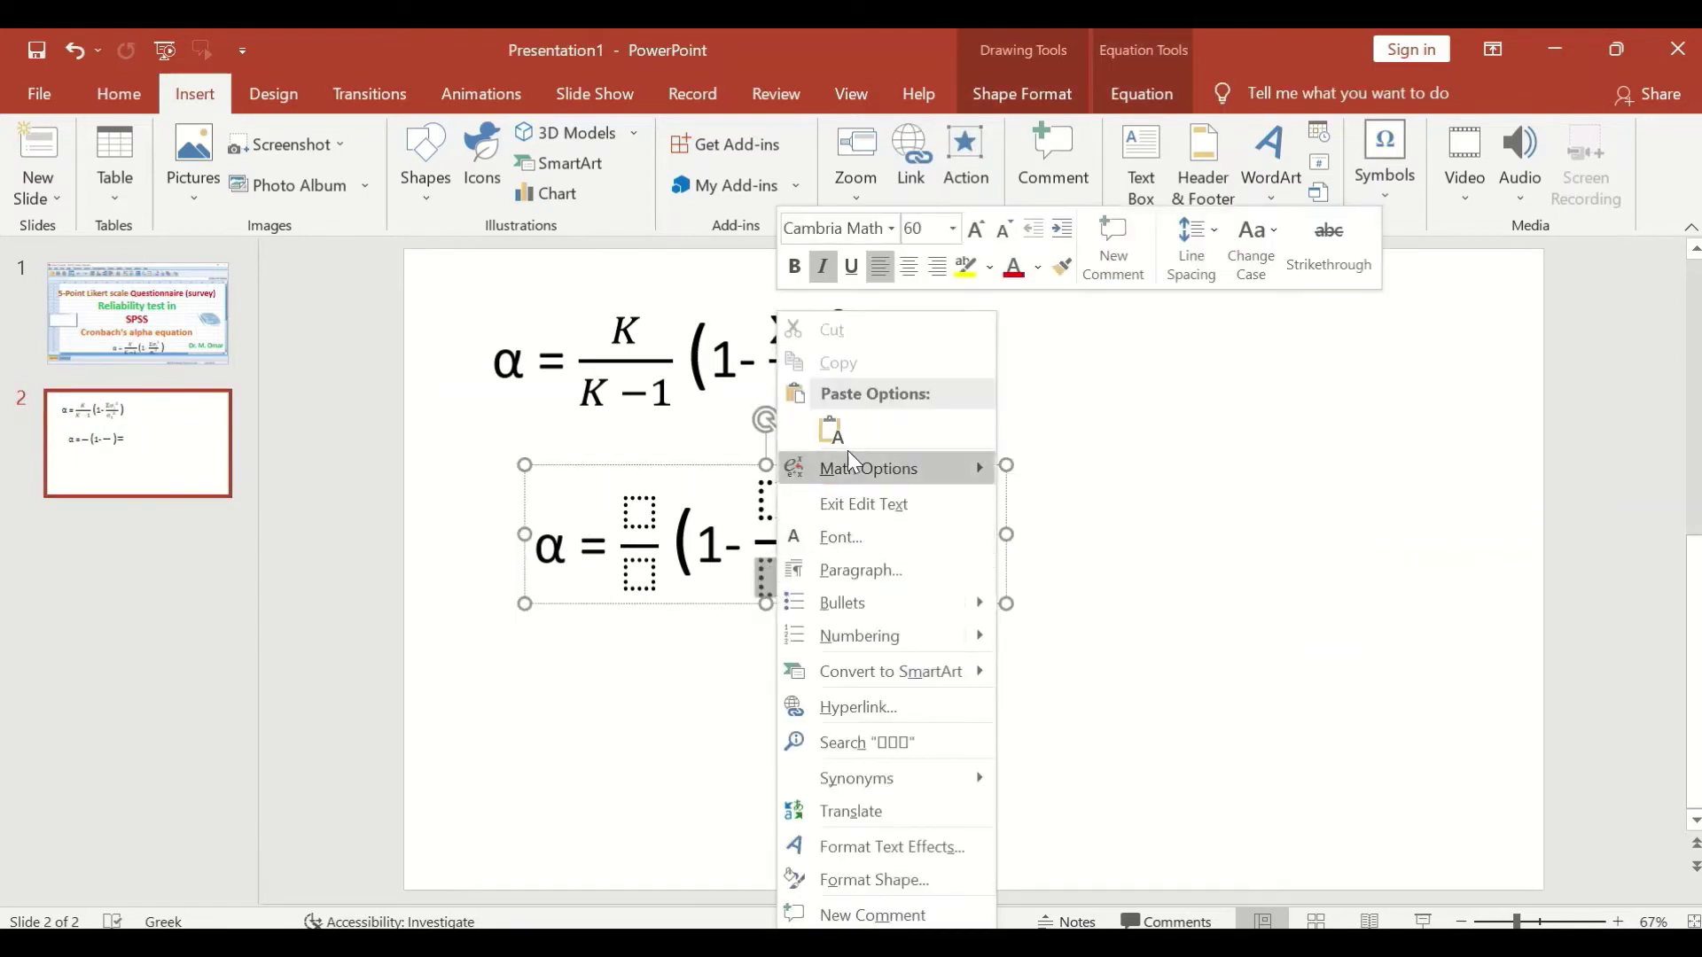
click(838, 423)
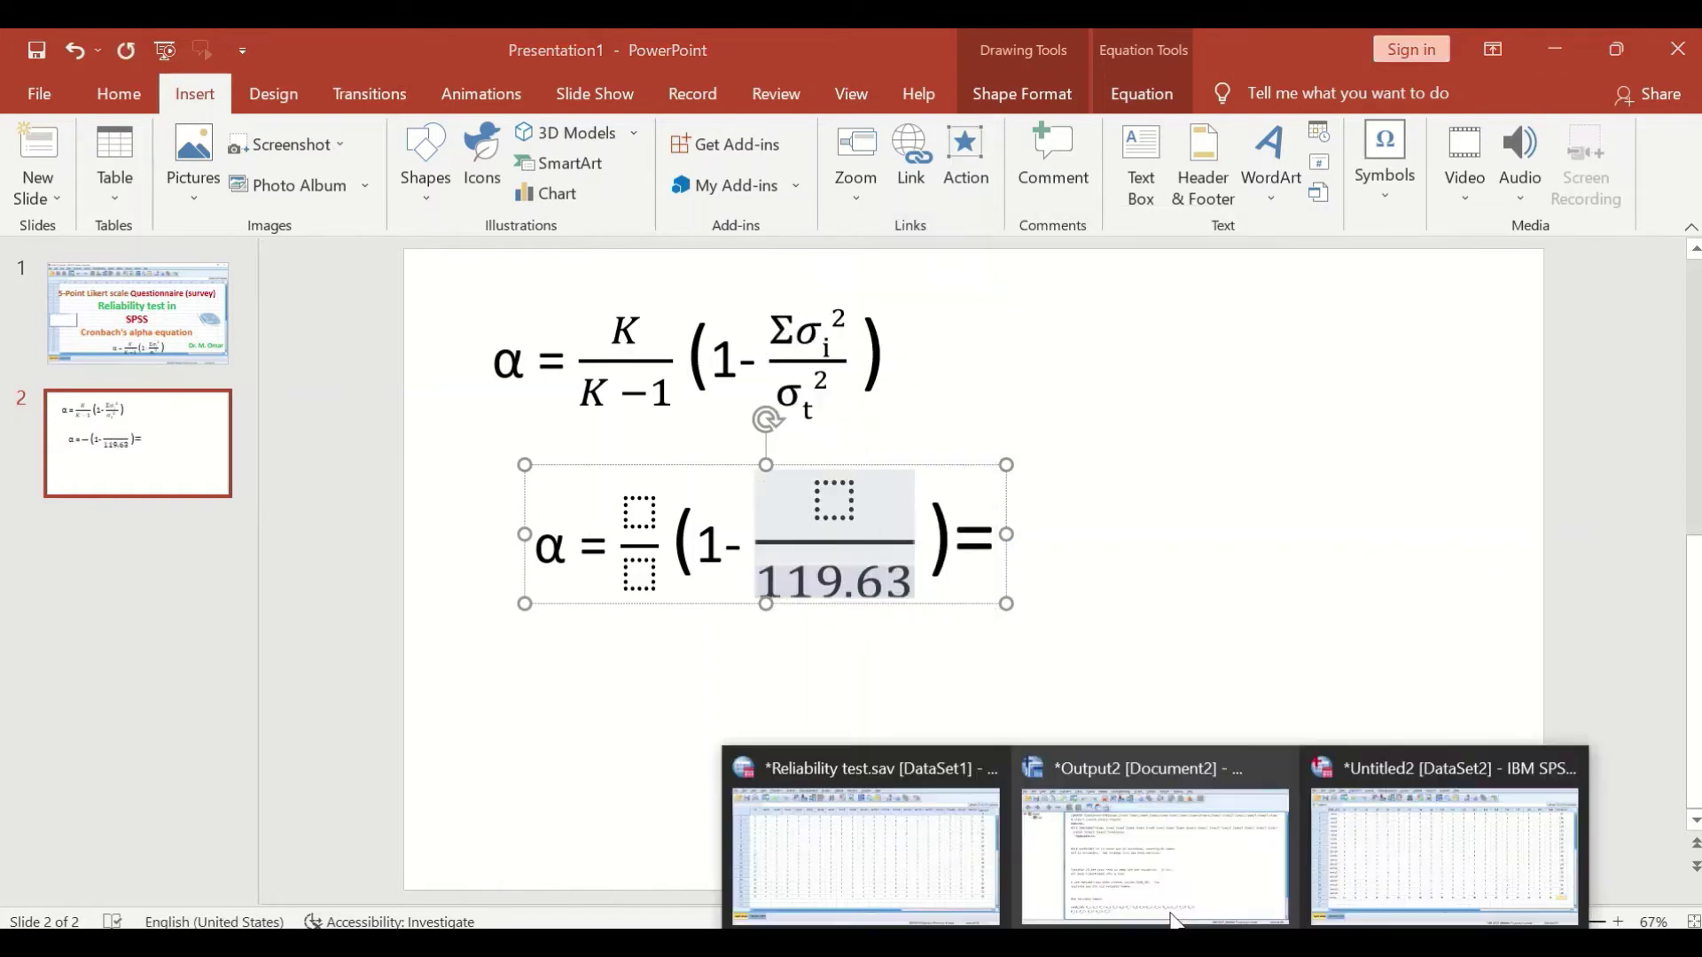
- Switch to the transposed dataset in SPSS and start a Frequencies analysis with Sum as the only statistic
click(1427, 808)
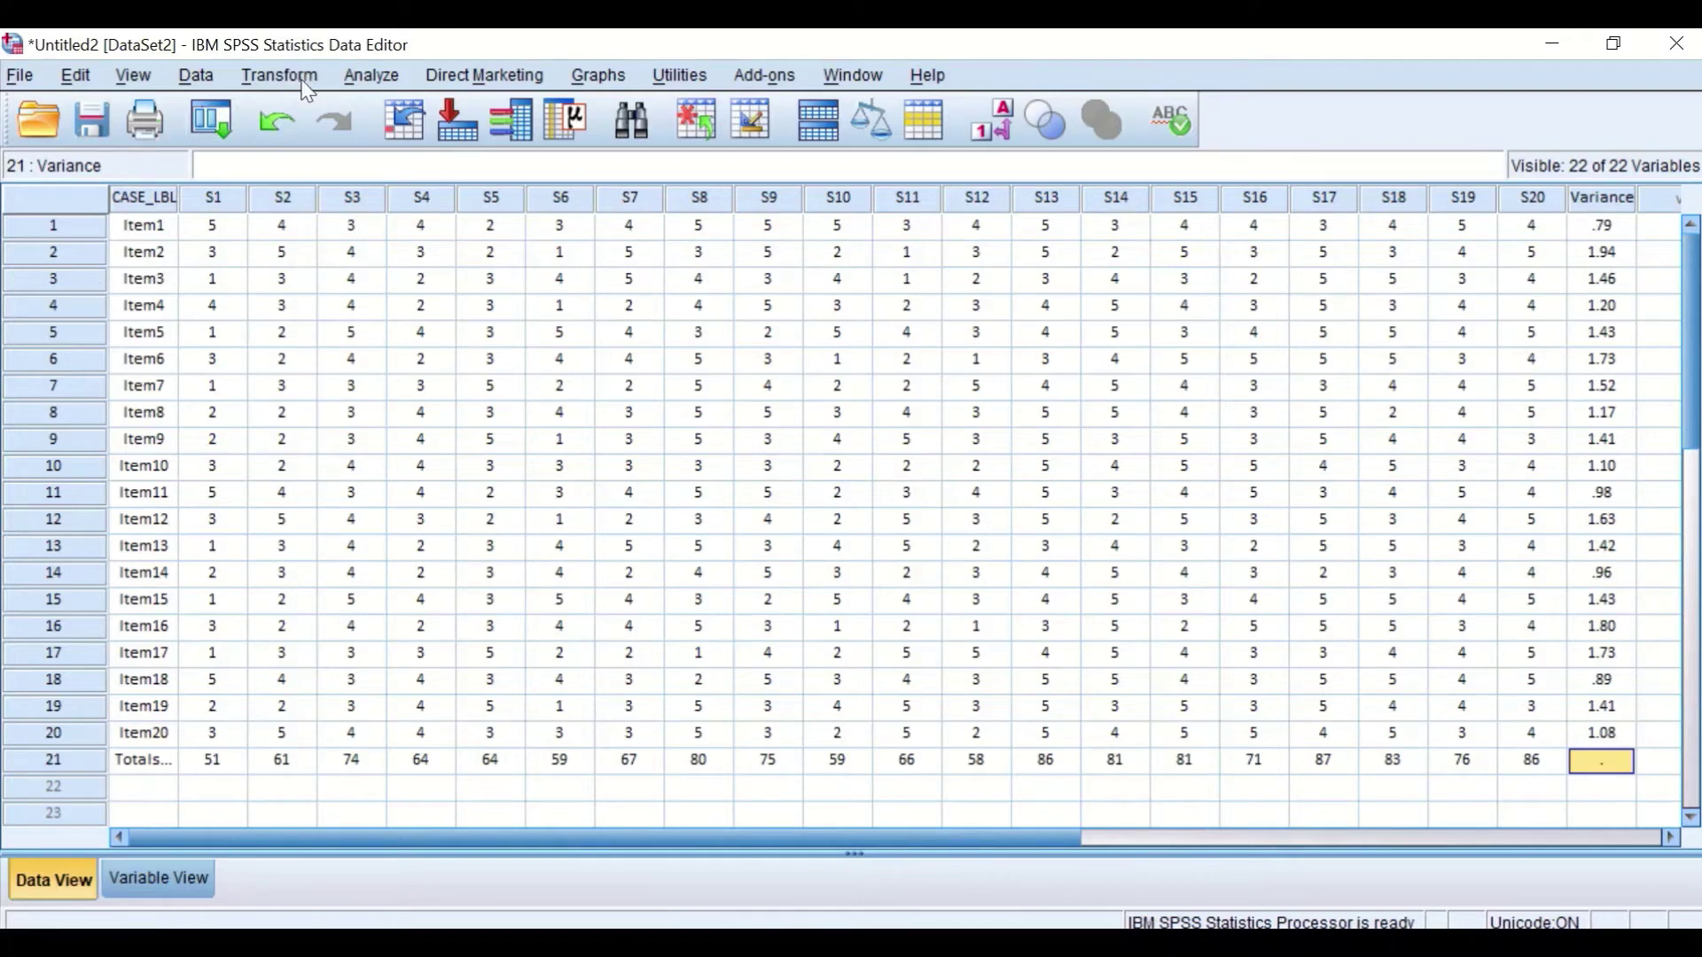
click(379, 78)
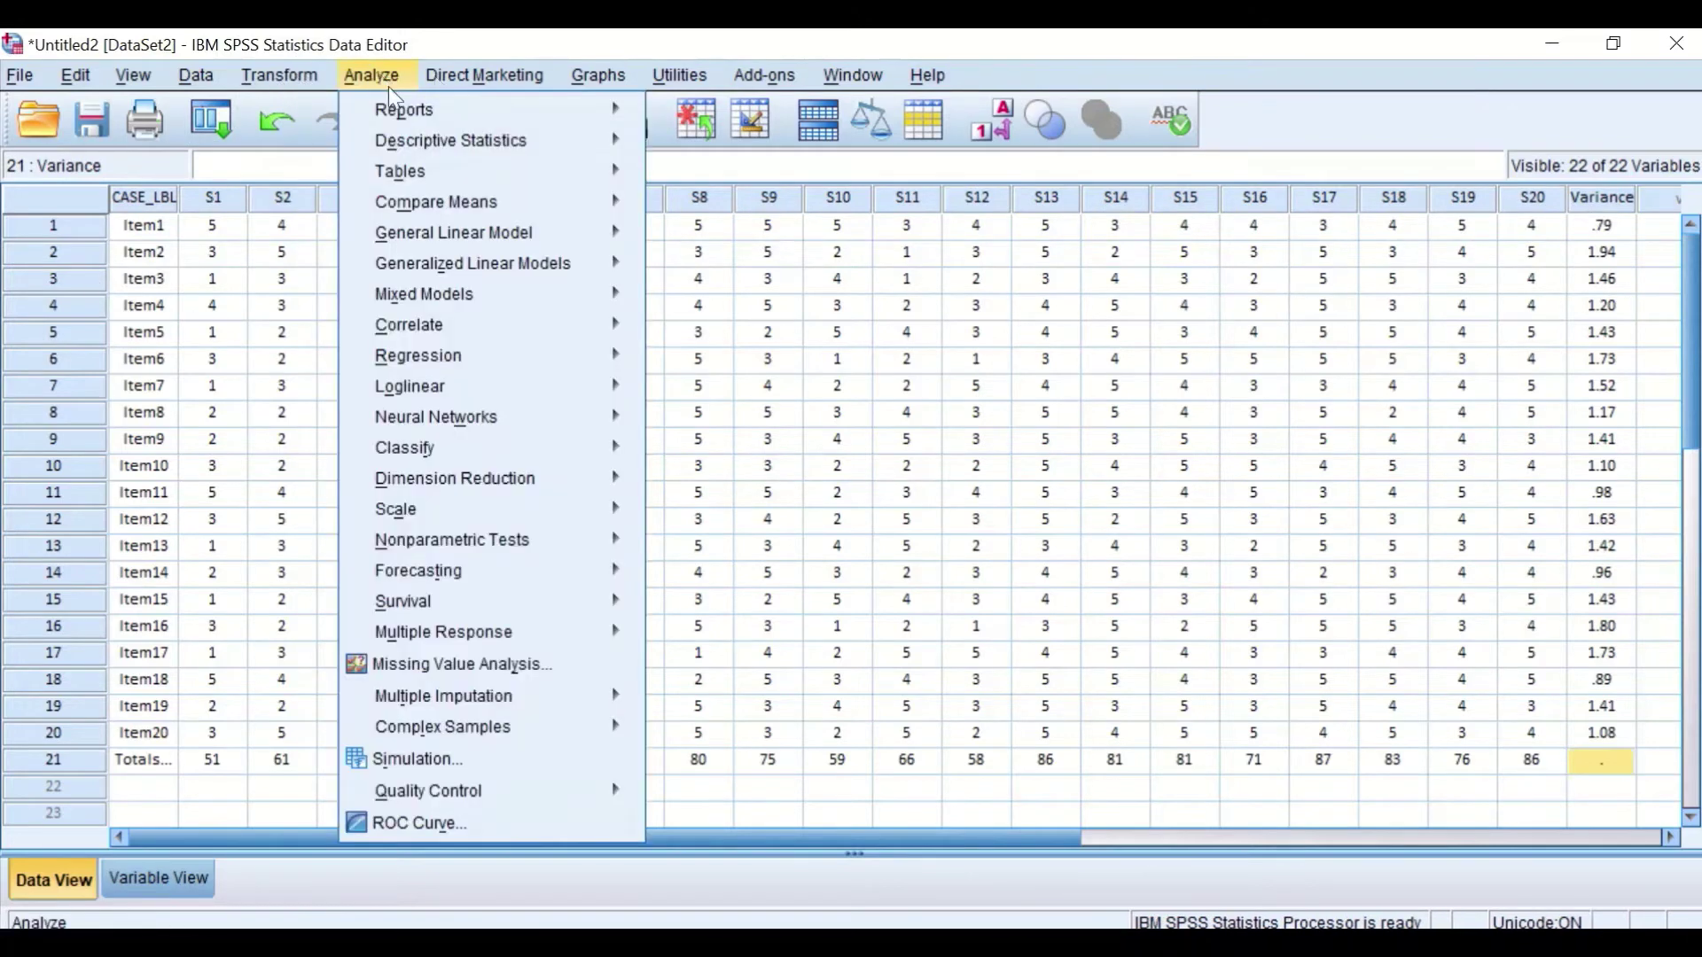
mouse_move(407, 139)
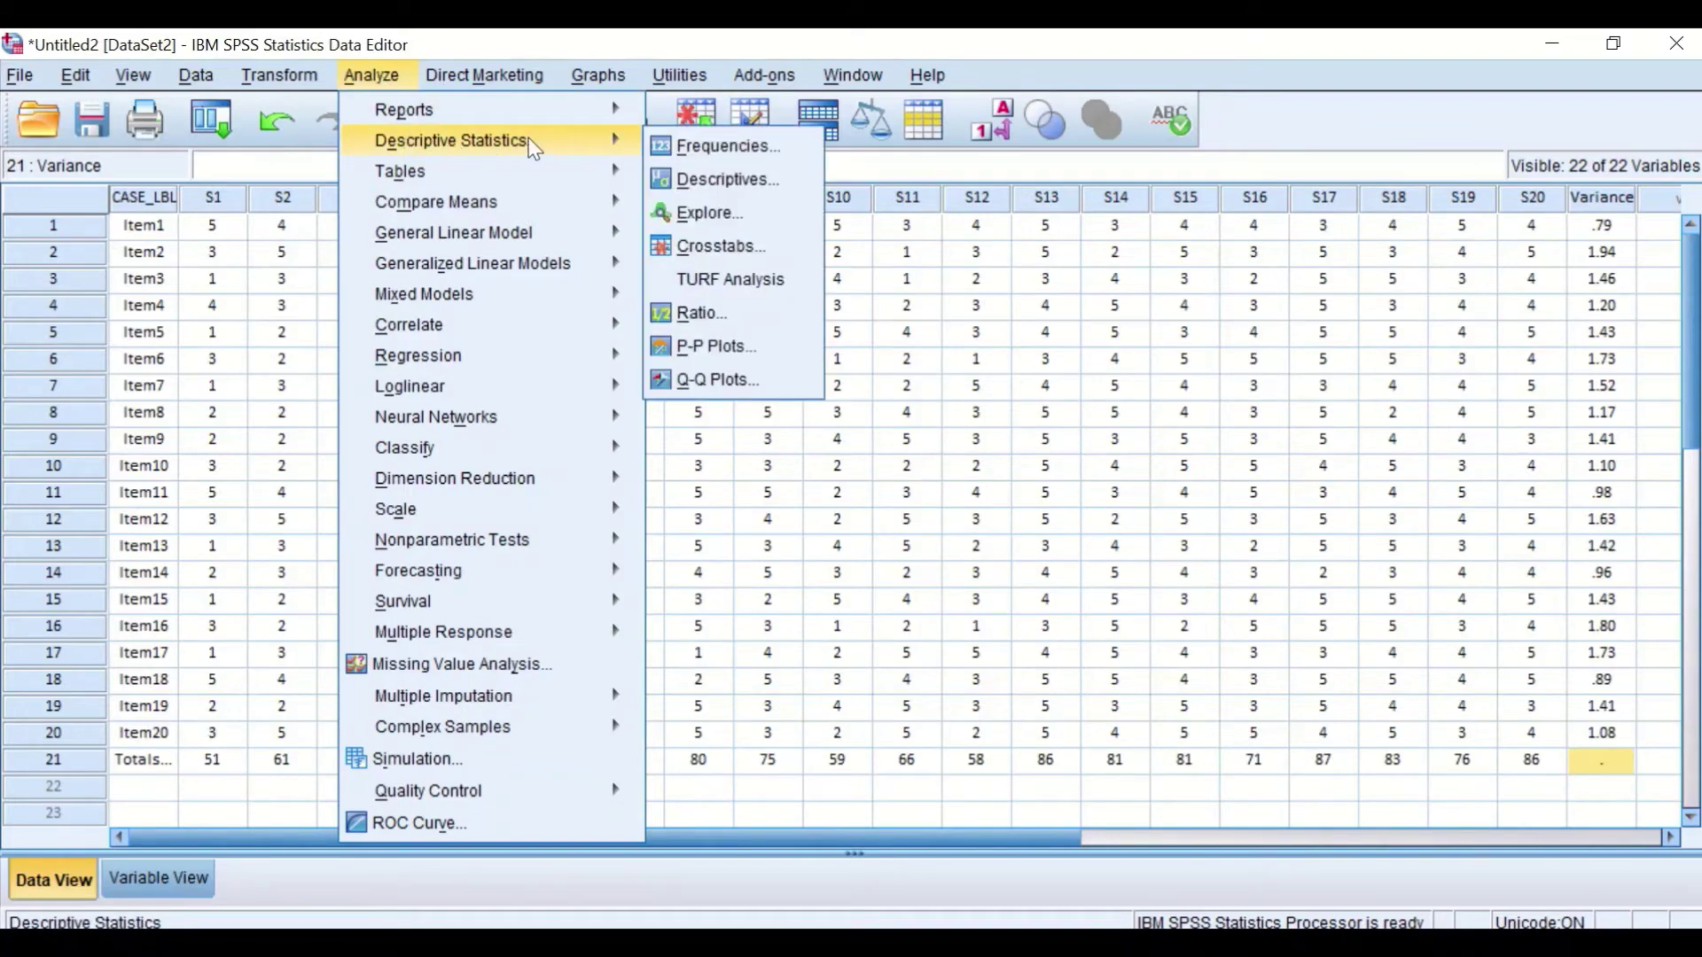
click(731, 150)
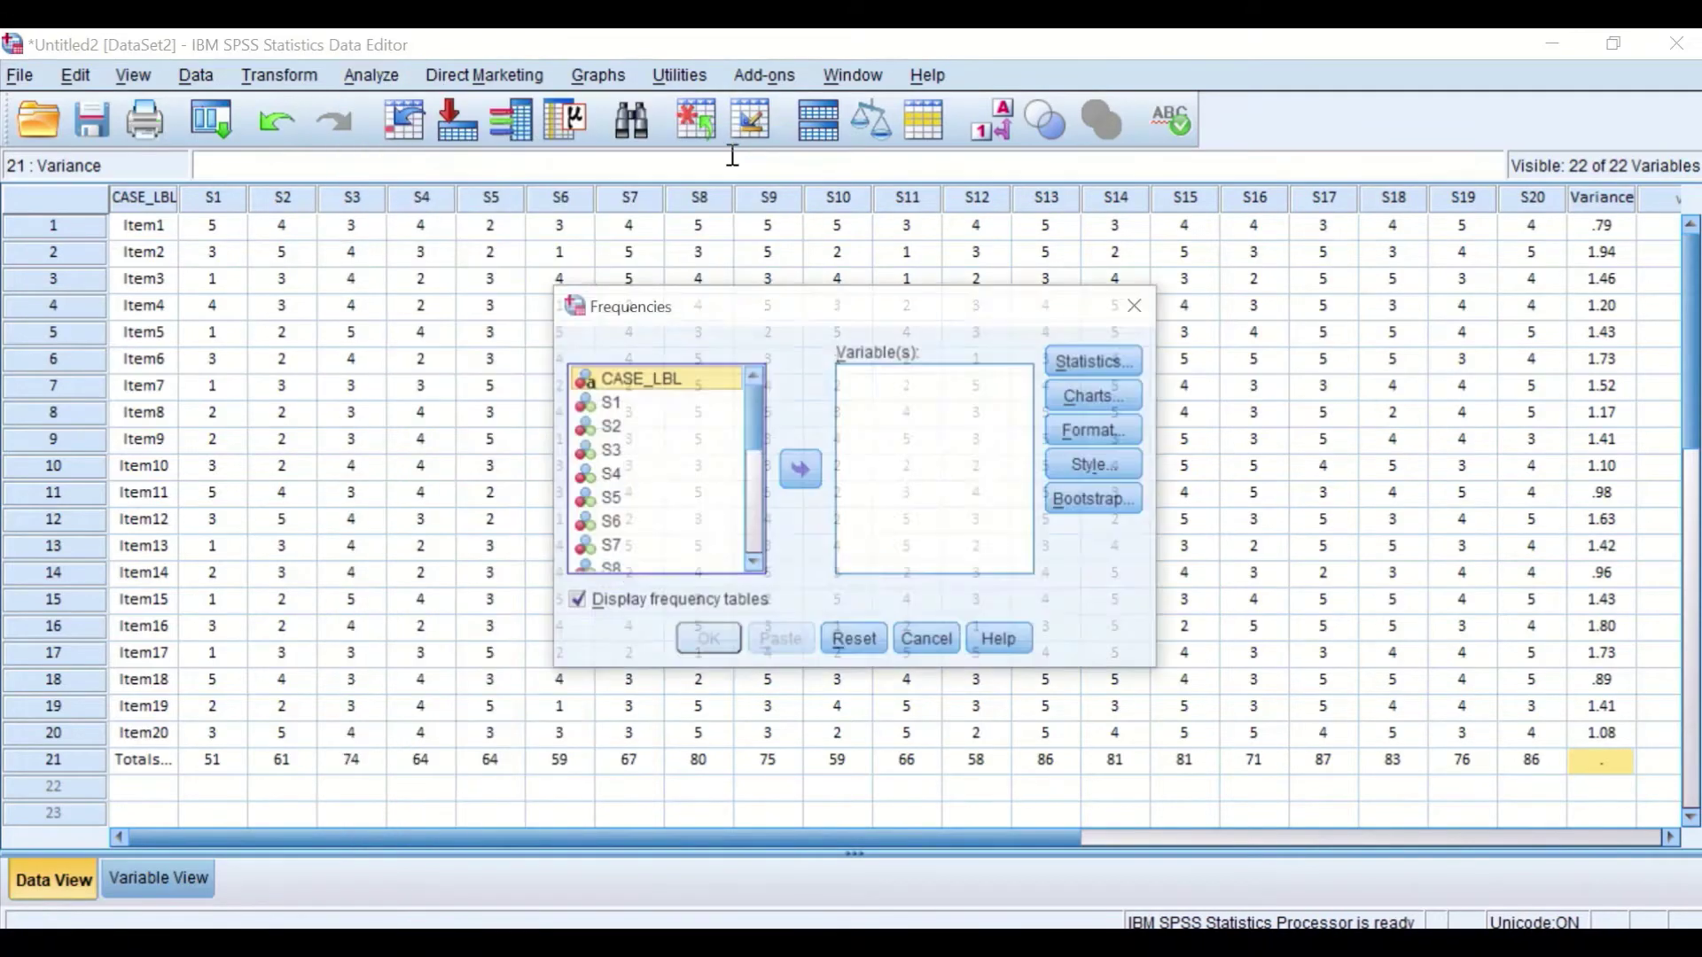
click(1083, 368)
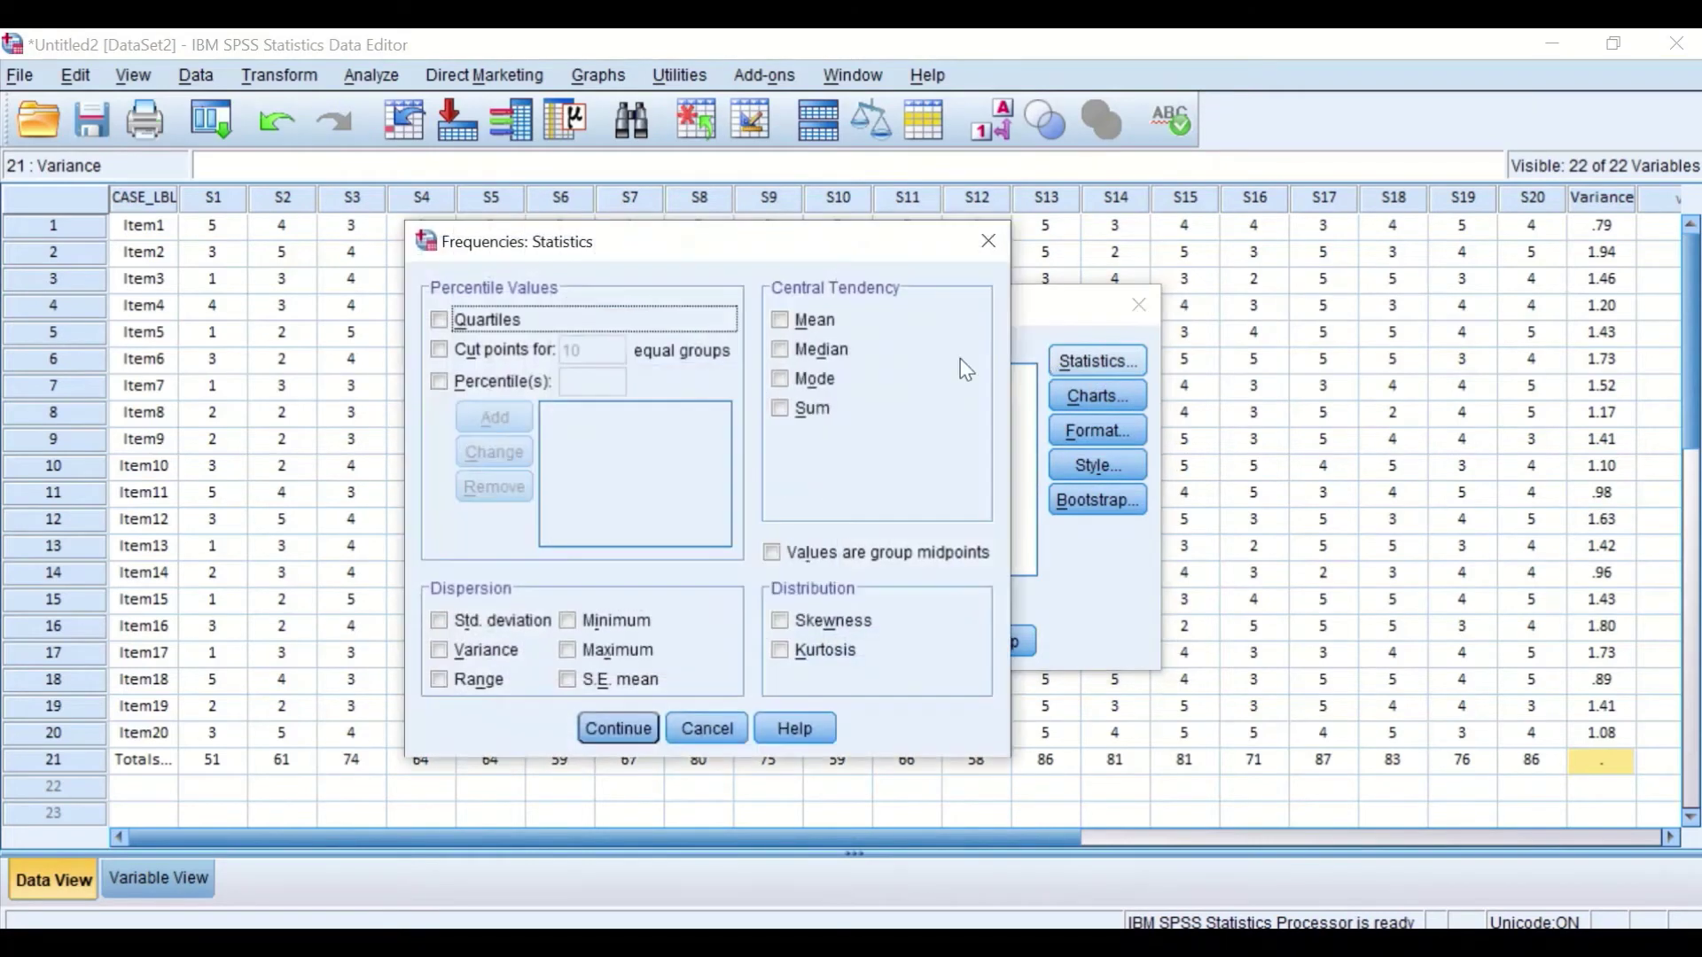
click(781, 410)
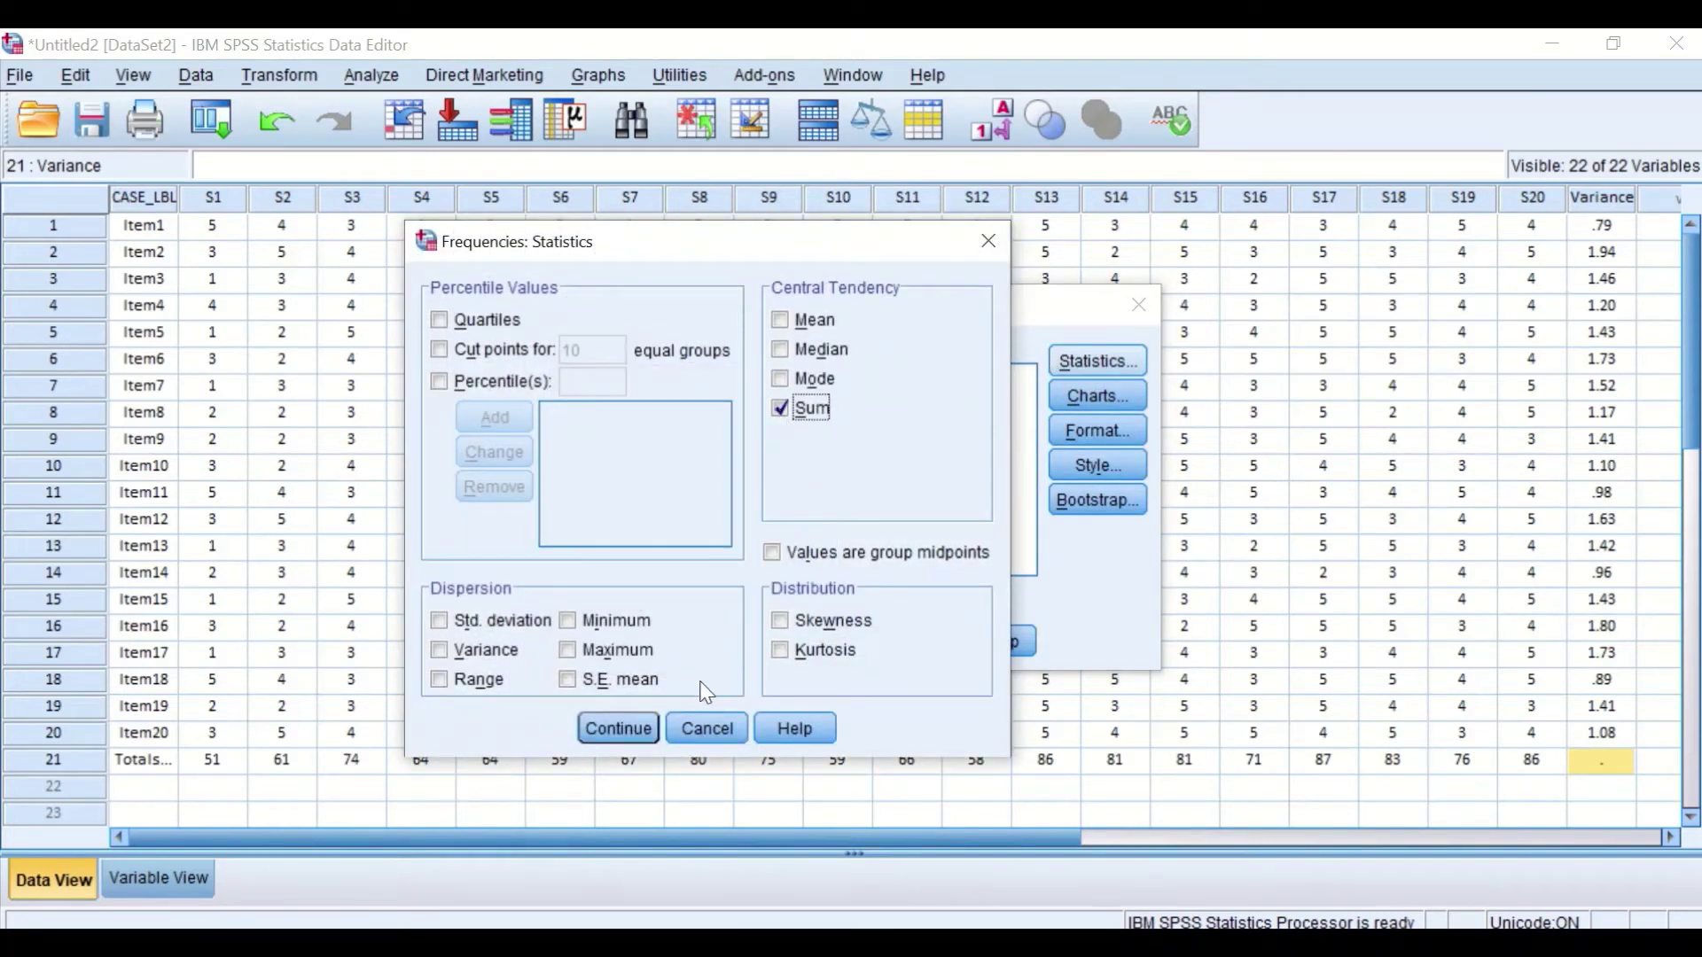
click(598, 732)
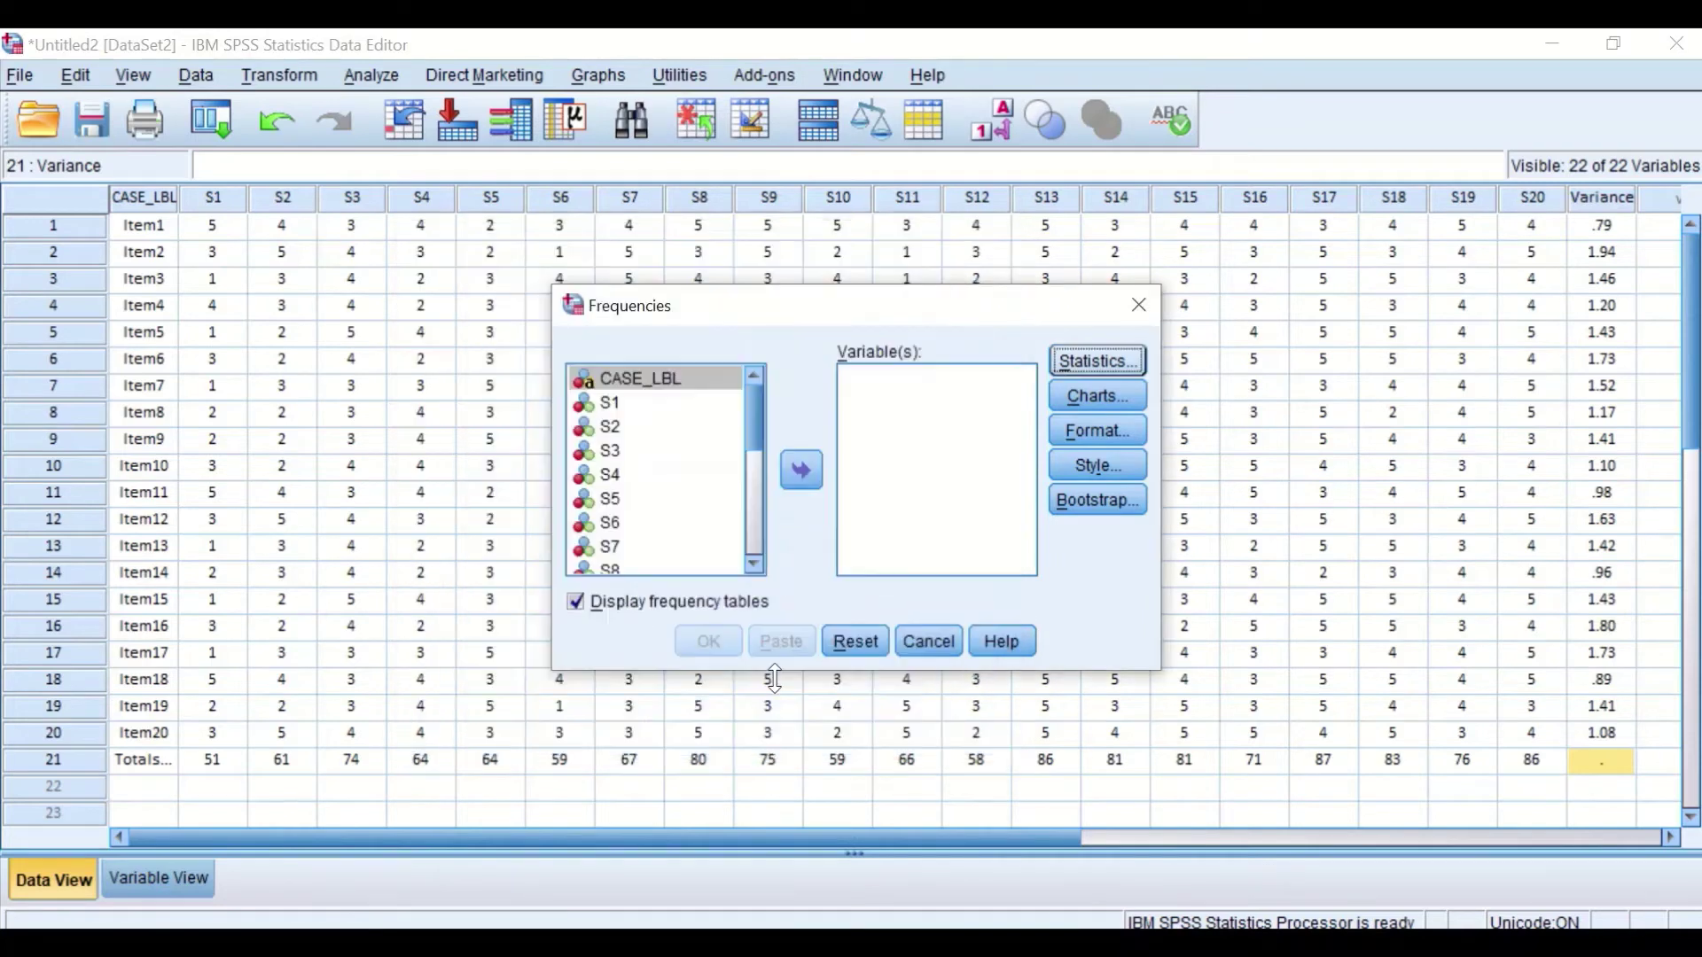
- Run Frequencies on the Variance variable with the display of frequency tables turned off
drag(760, 410, 749, 519)
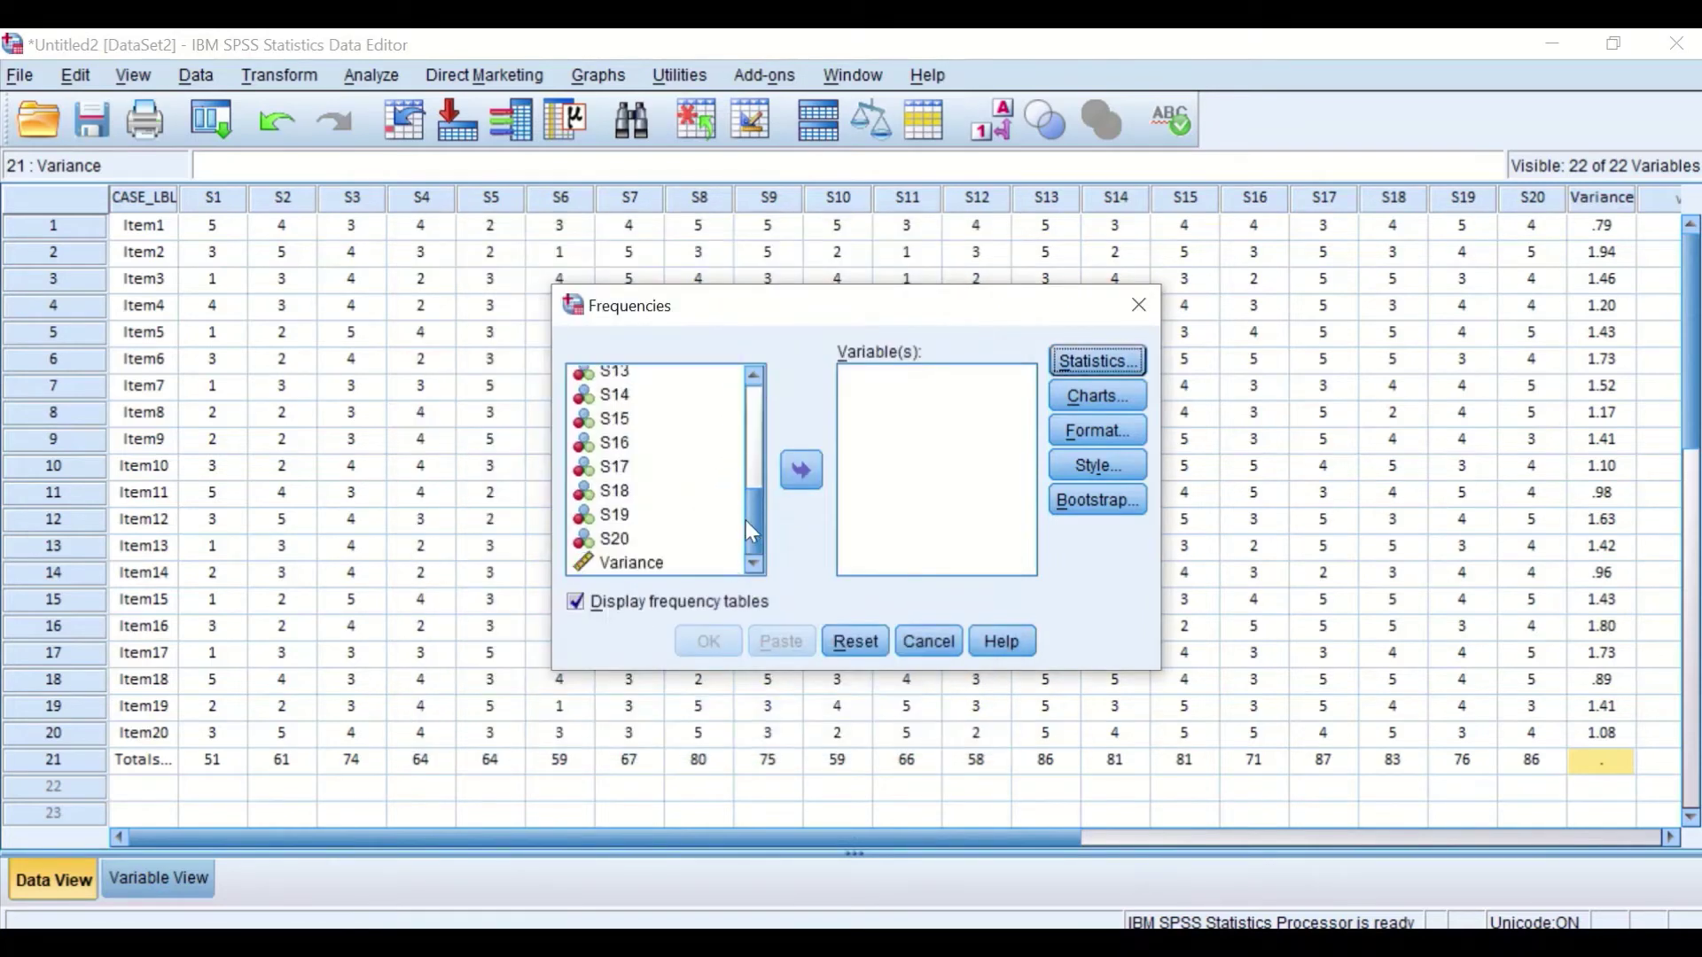
click(622, 561)
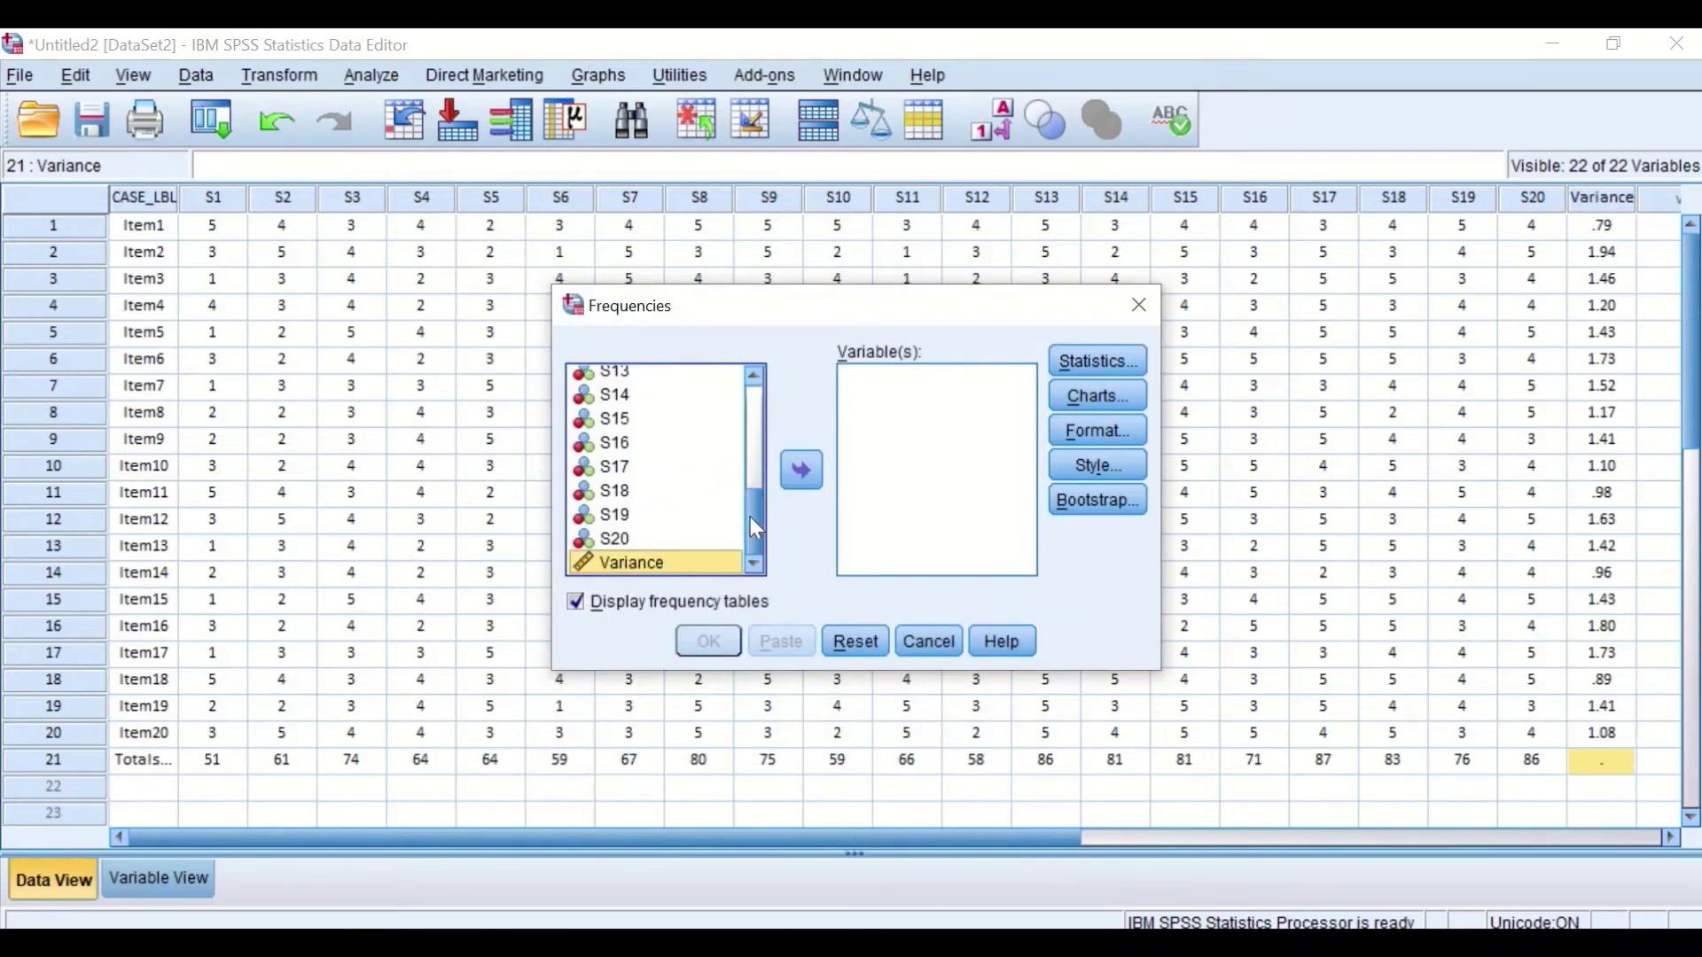
click(800, 471)
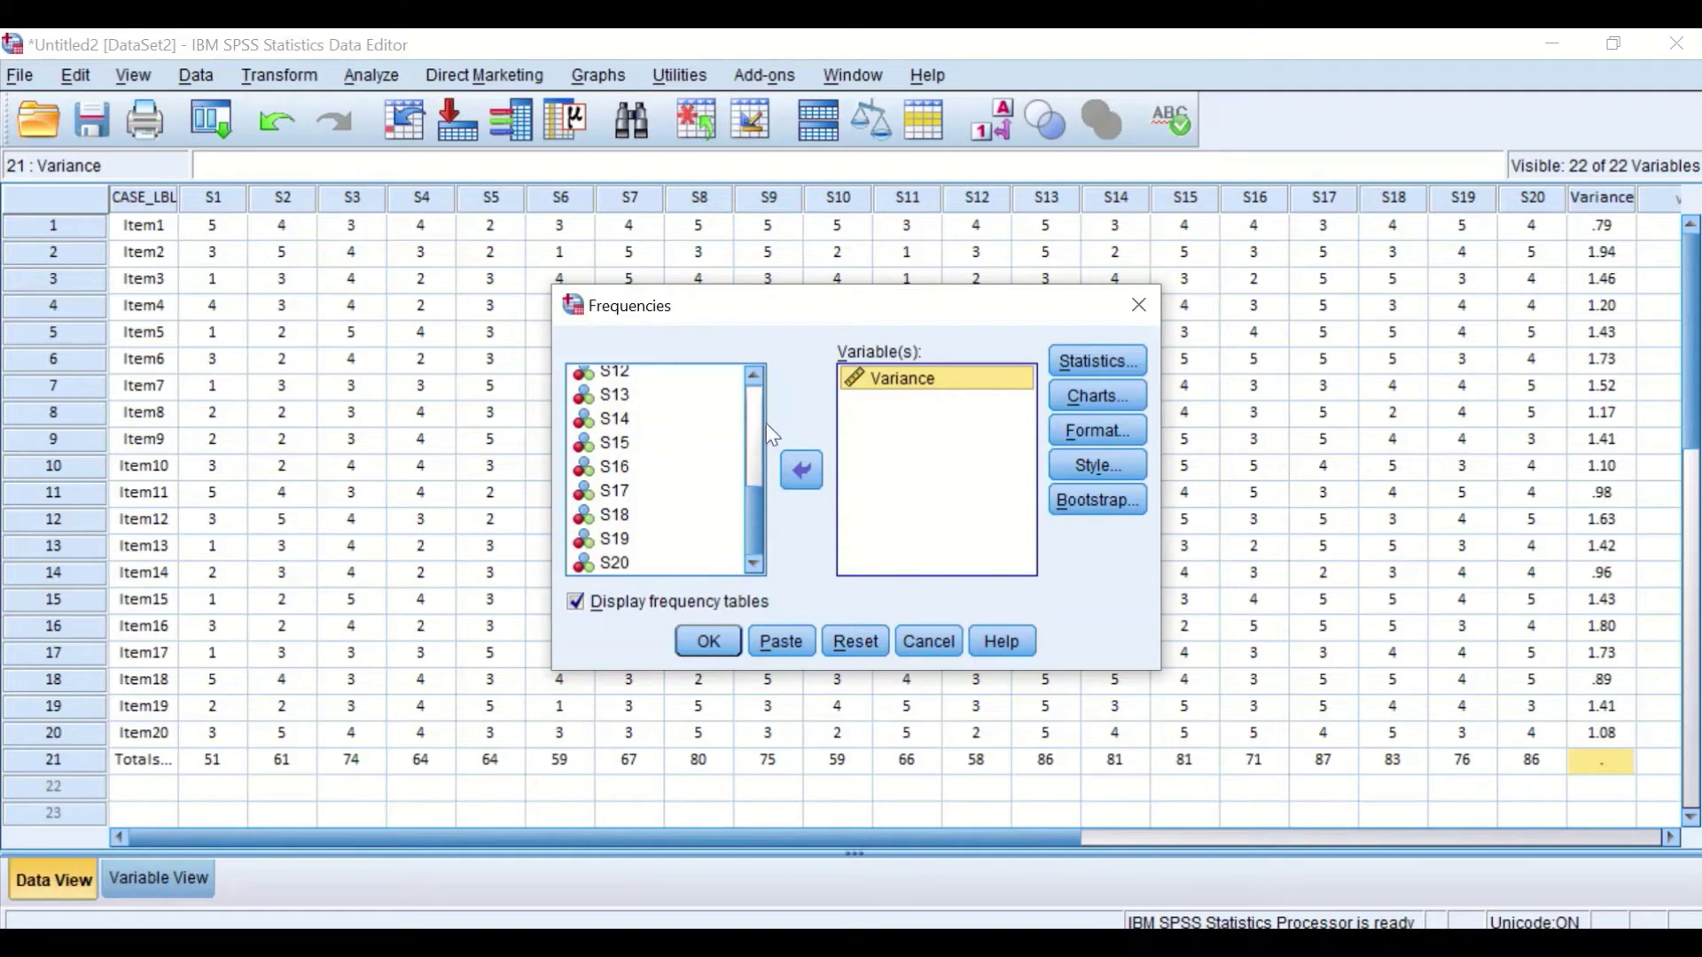
click(574, 602)
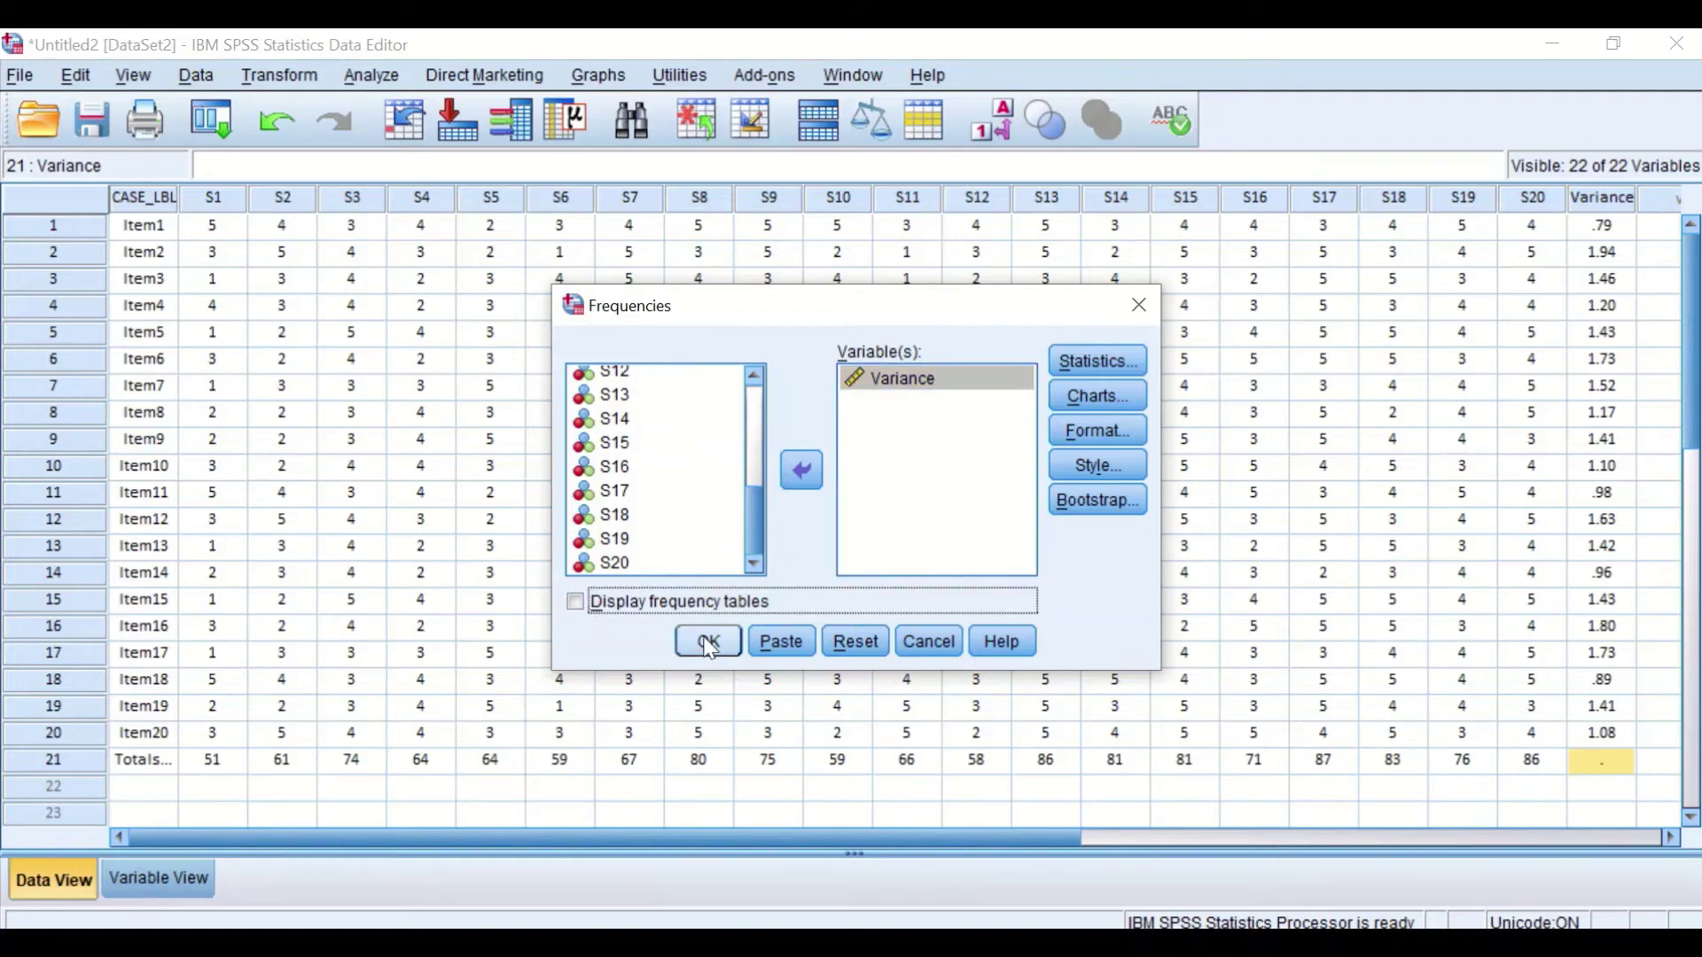
click(708, 642)
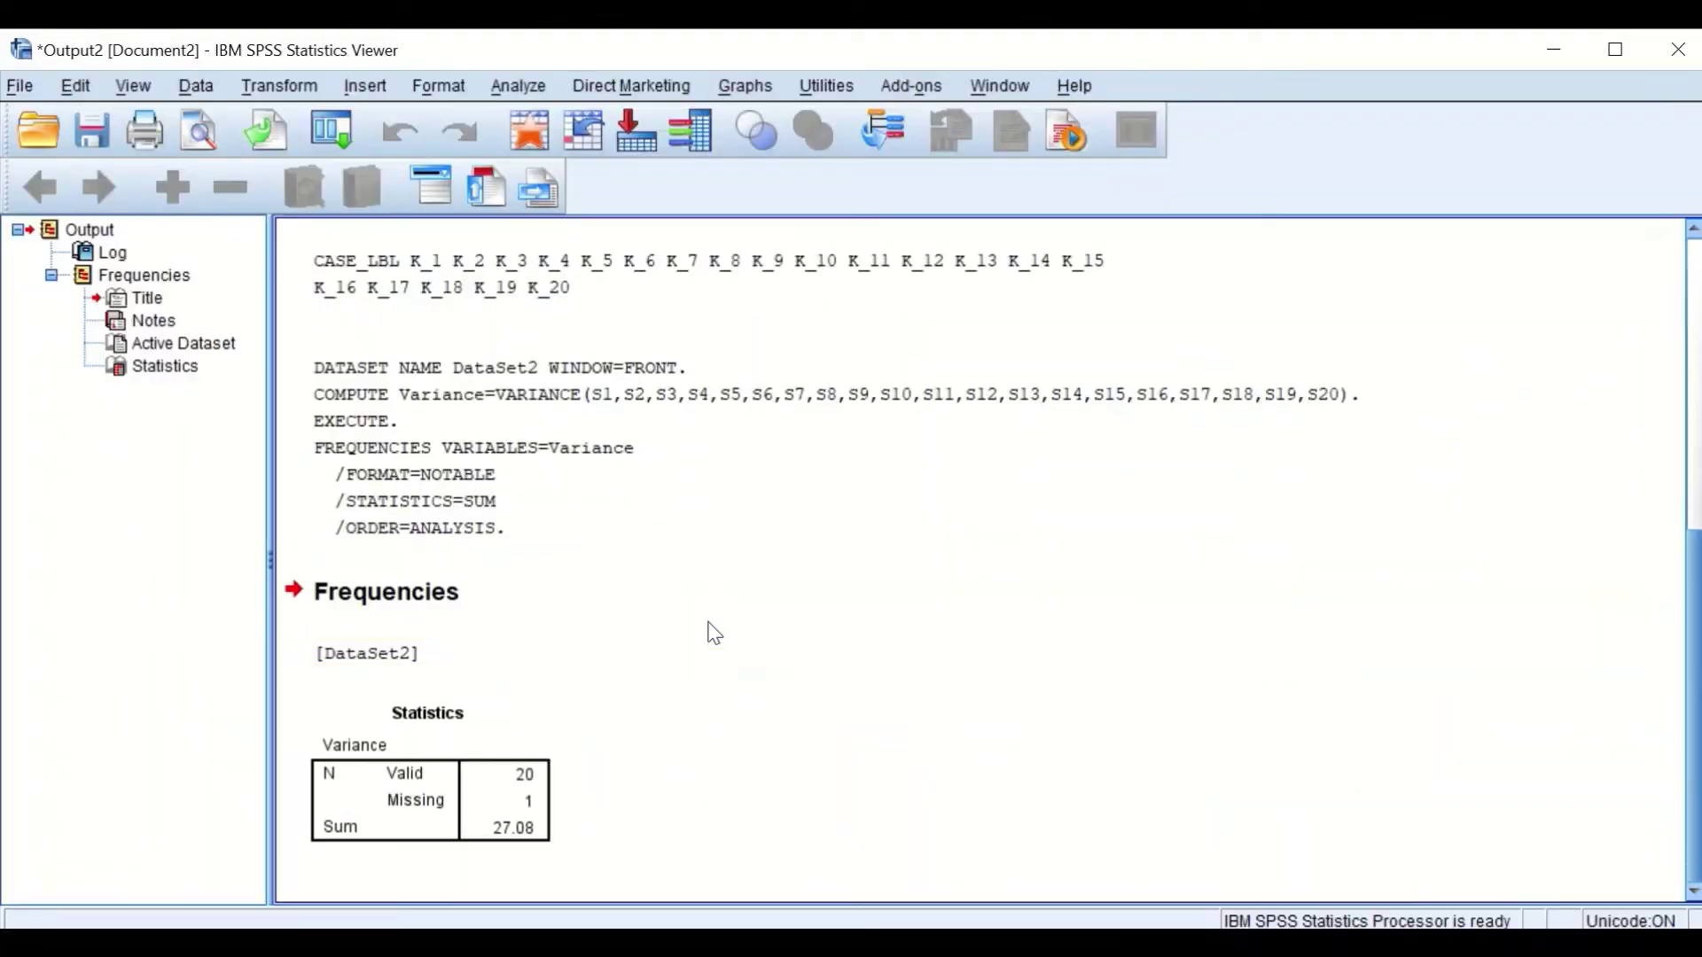
- Read the Sum in the Statistics table and enter 27.1 as the numerator above 119.63 in the PowerPoint equation
click(501, 754)
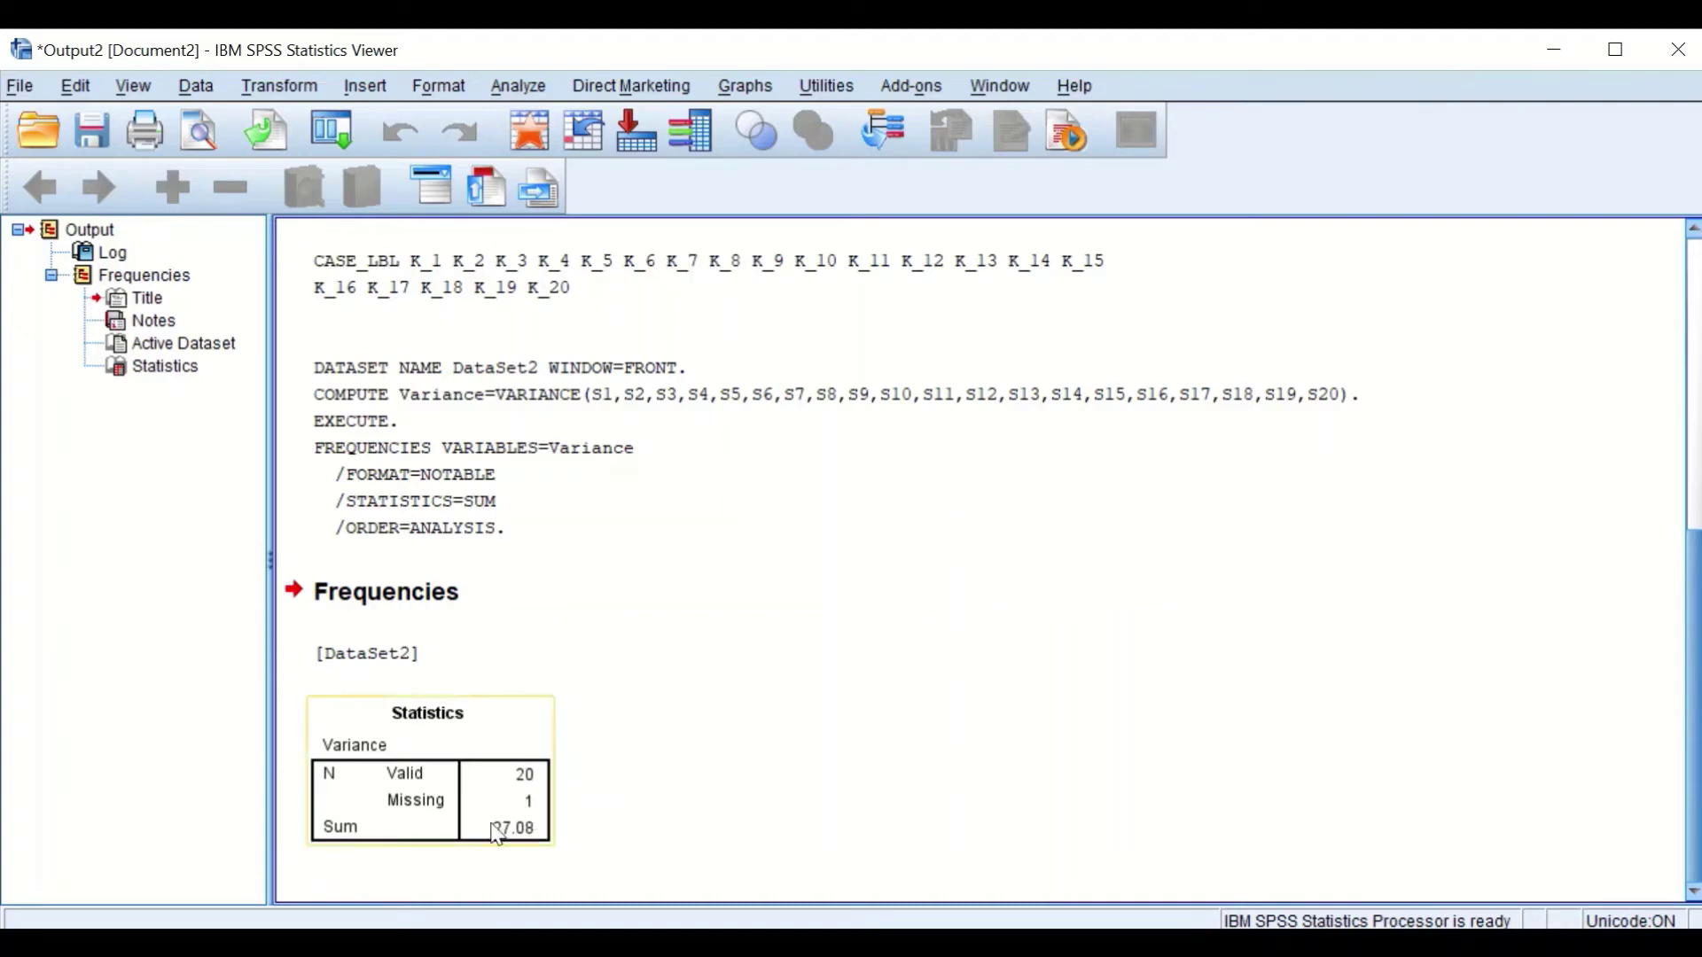
click(564, 719)
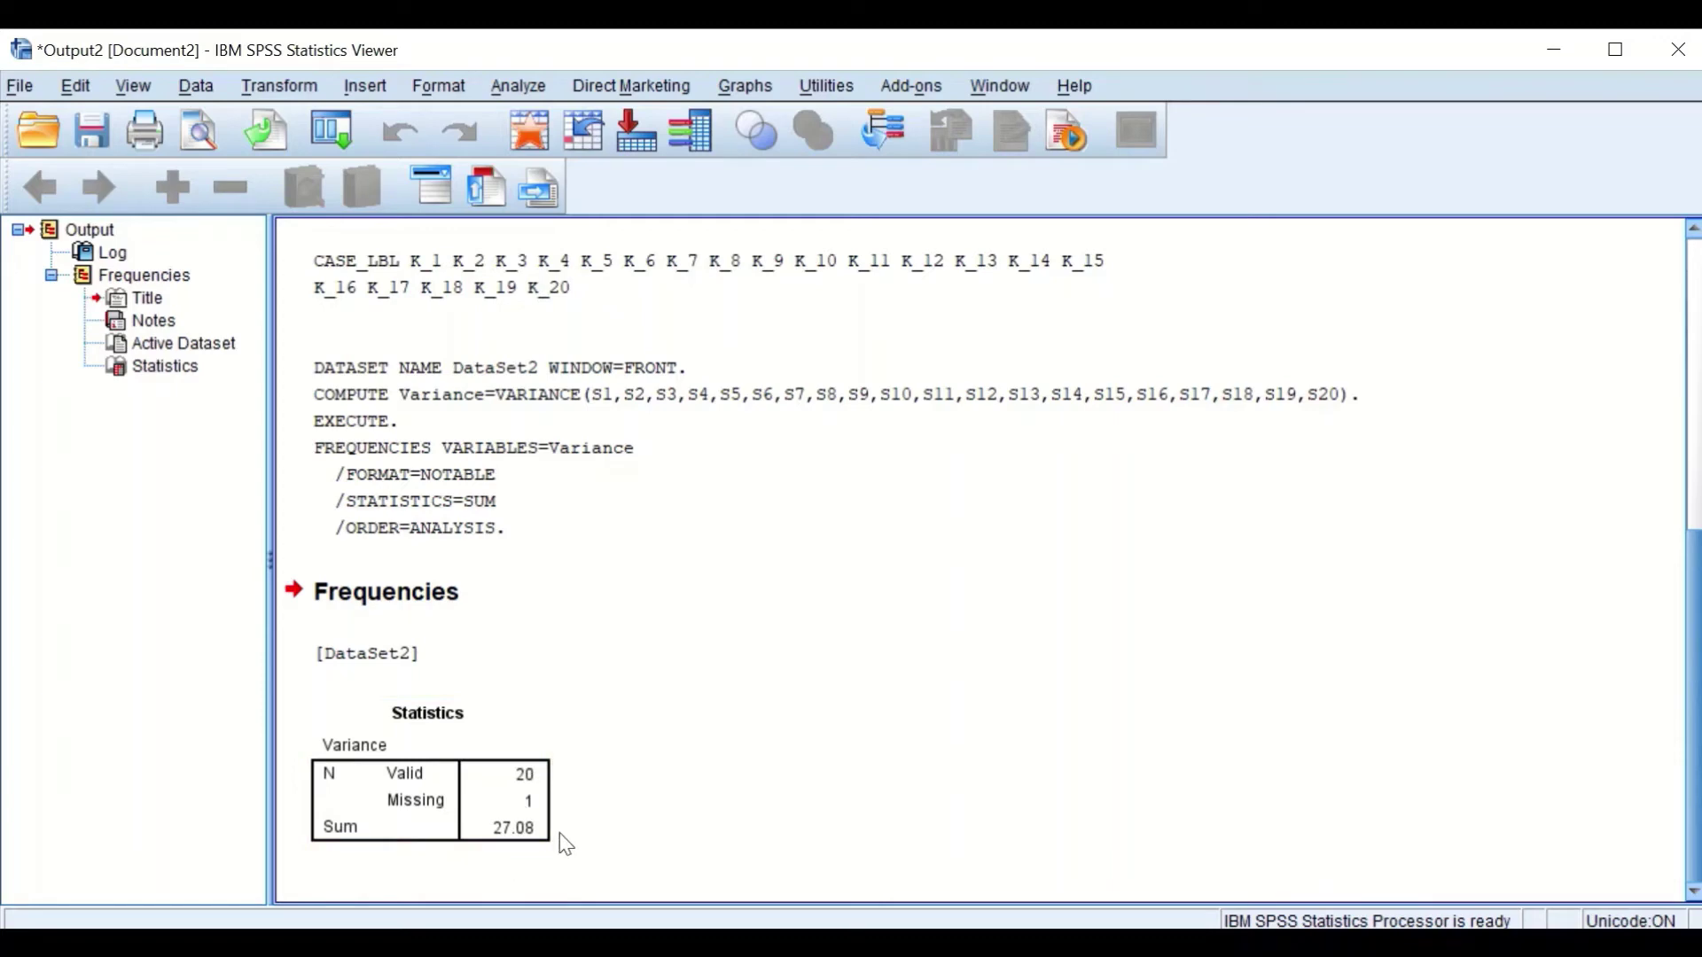
click(496, 840)
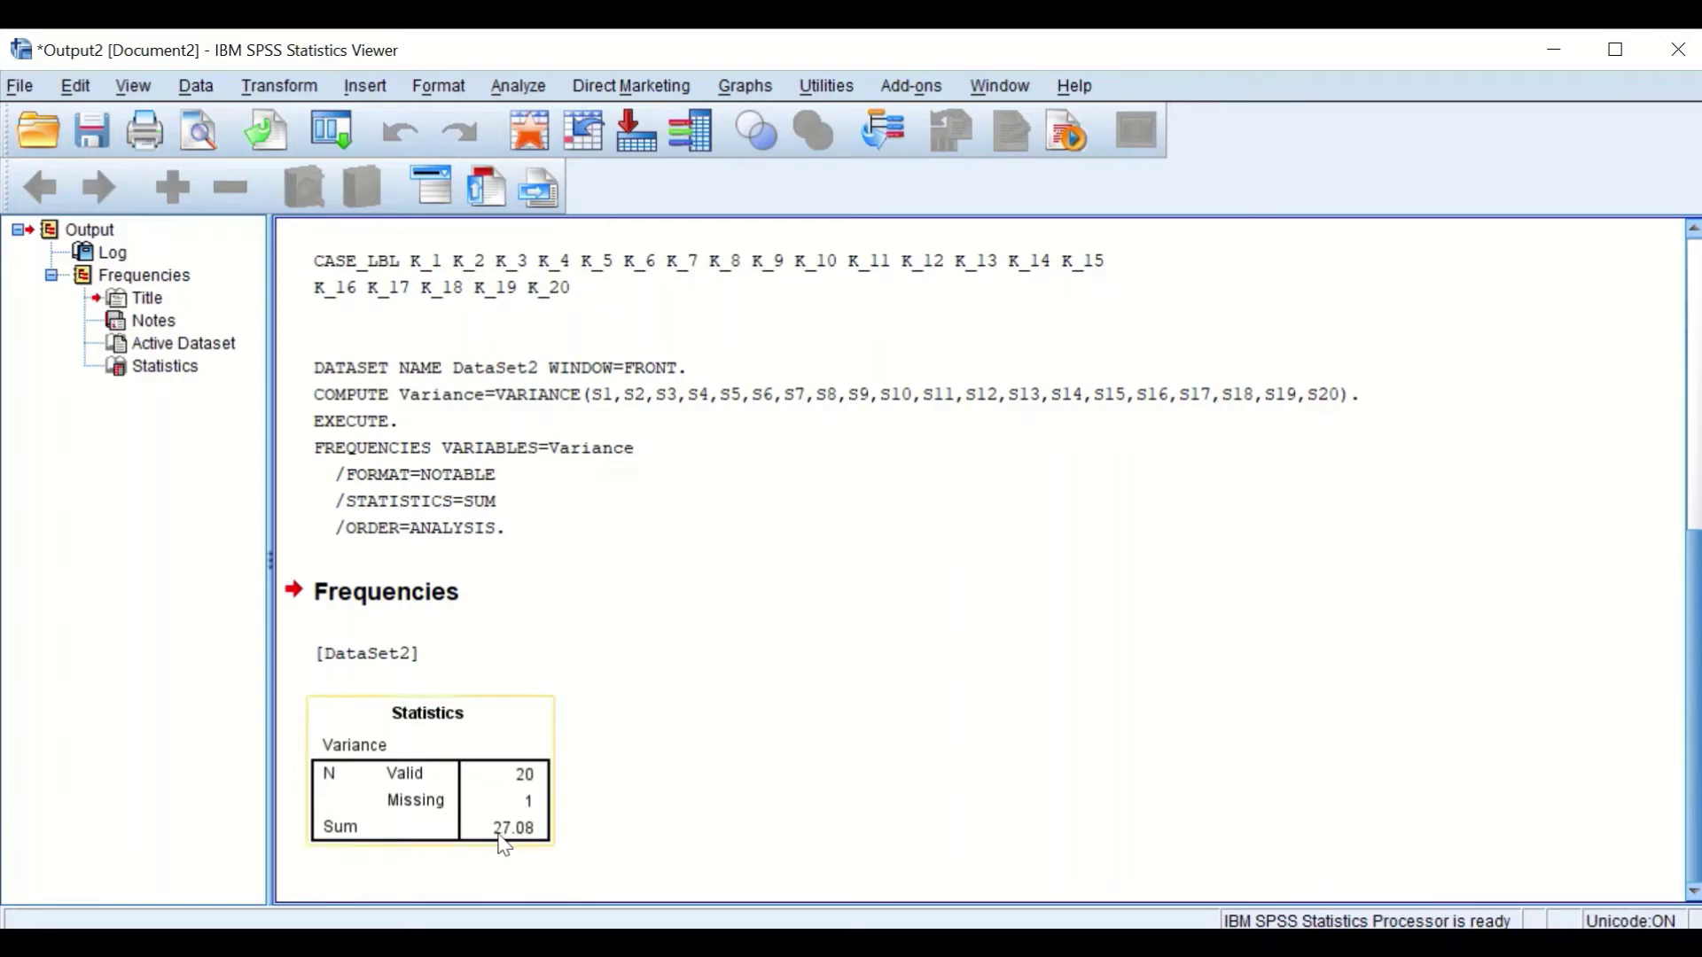
click(1066, 891)
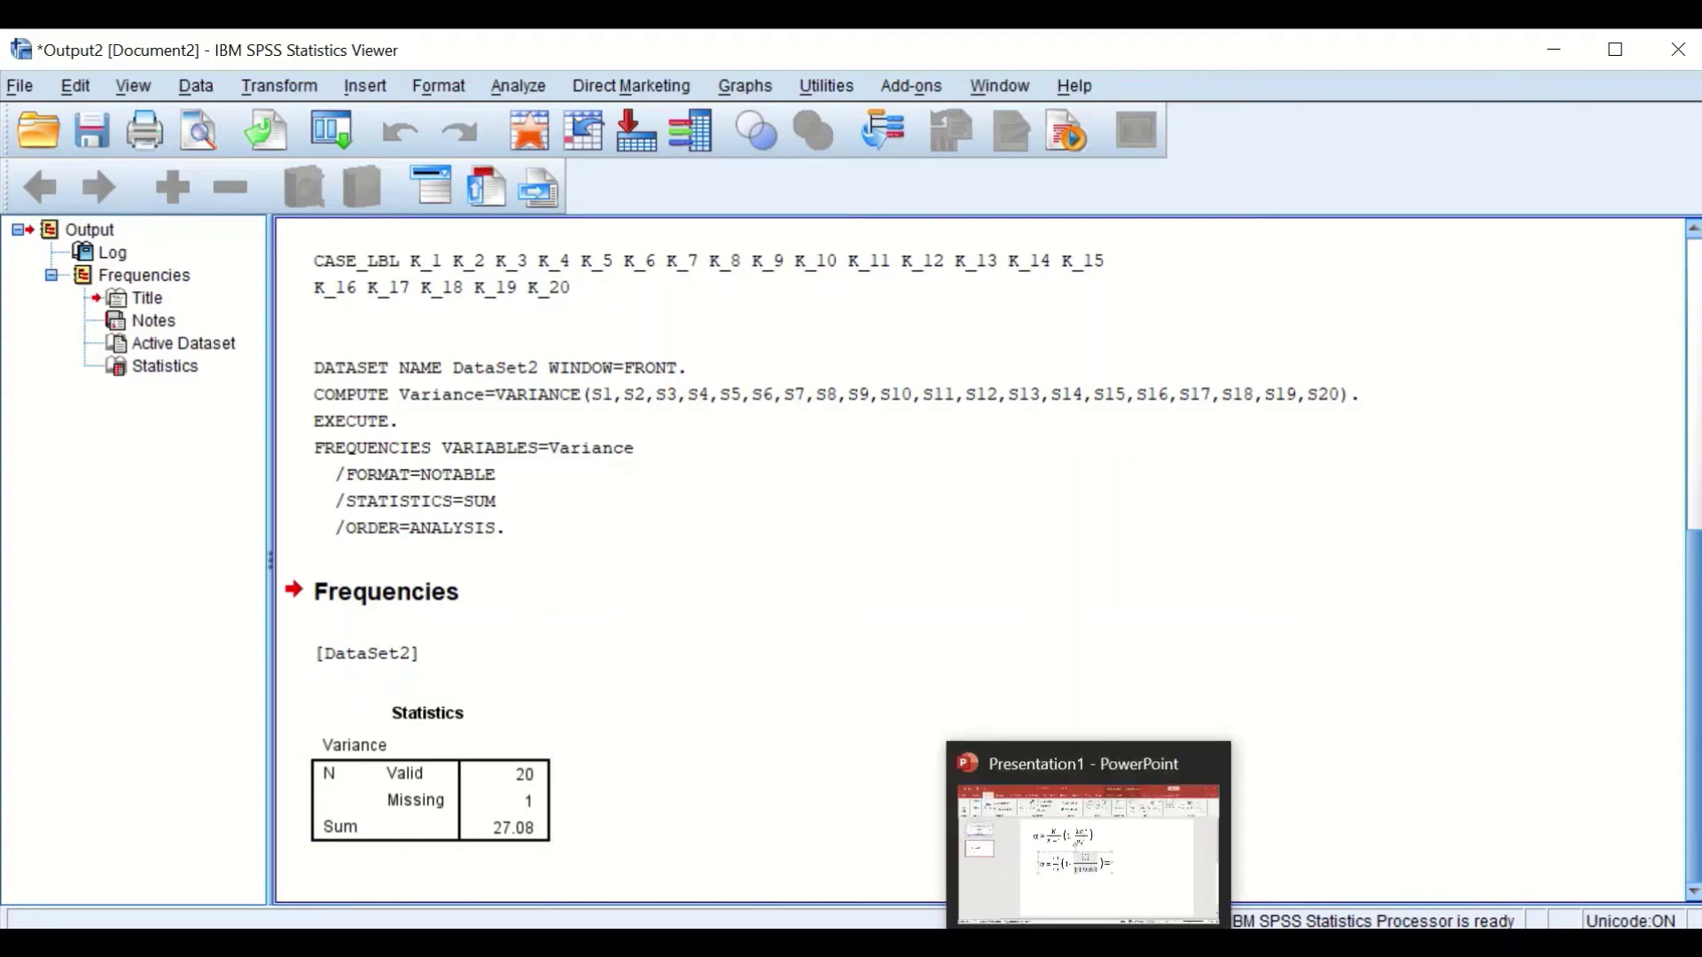
click(1088, 943)
click(834, 521)
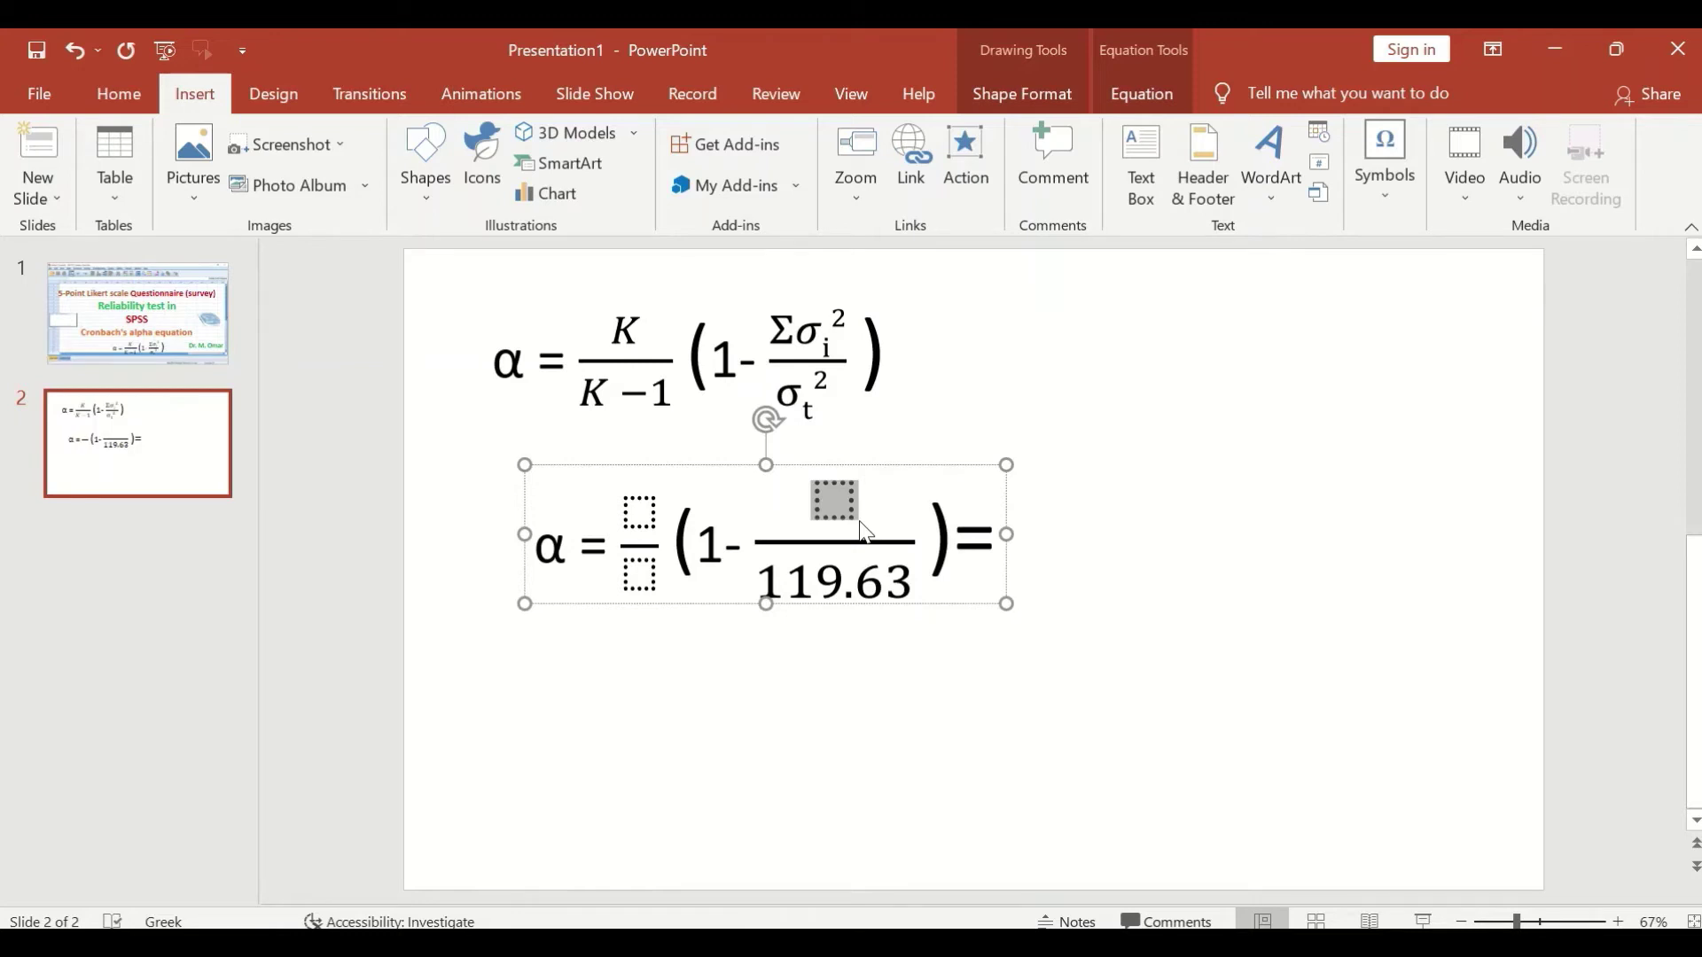
text(27.)
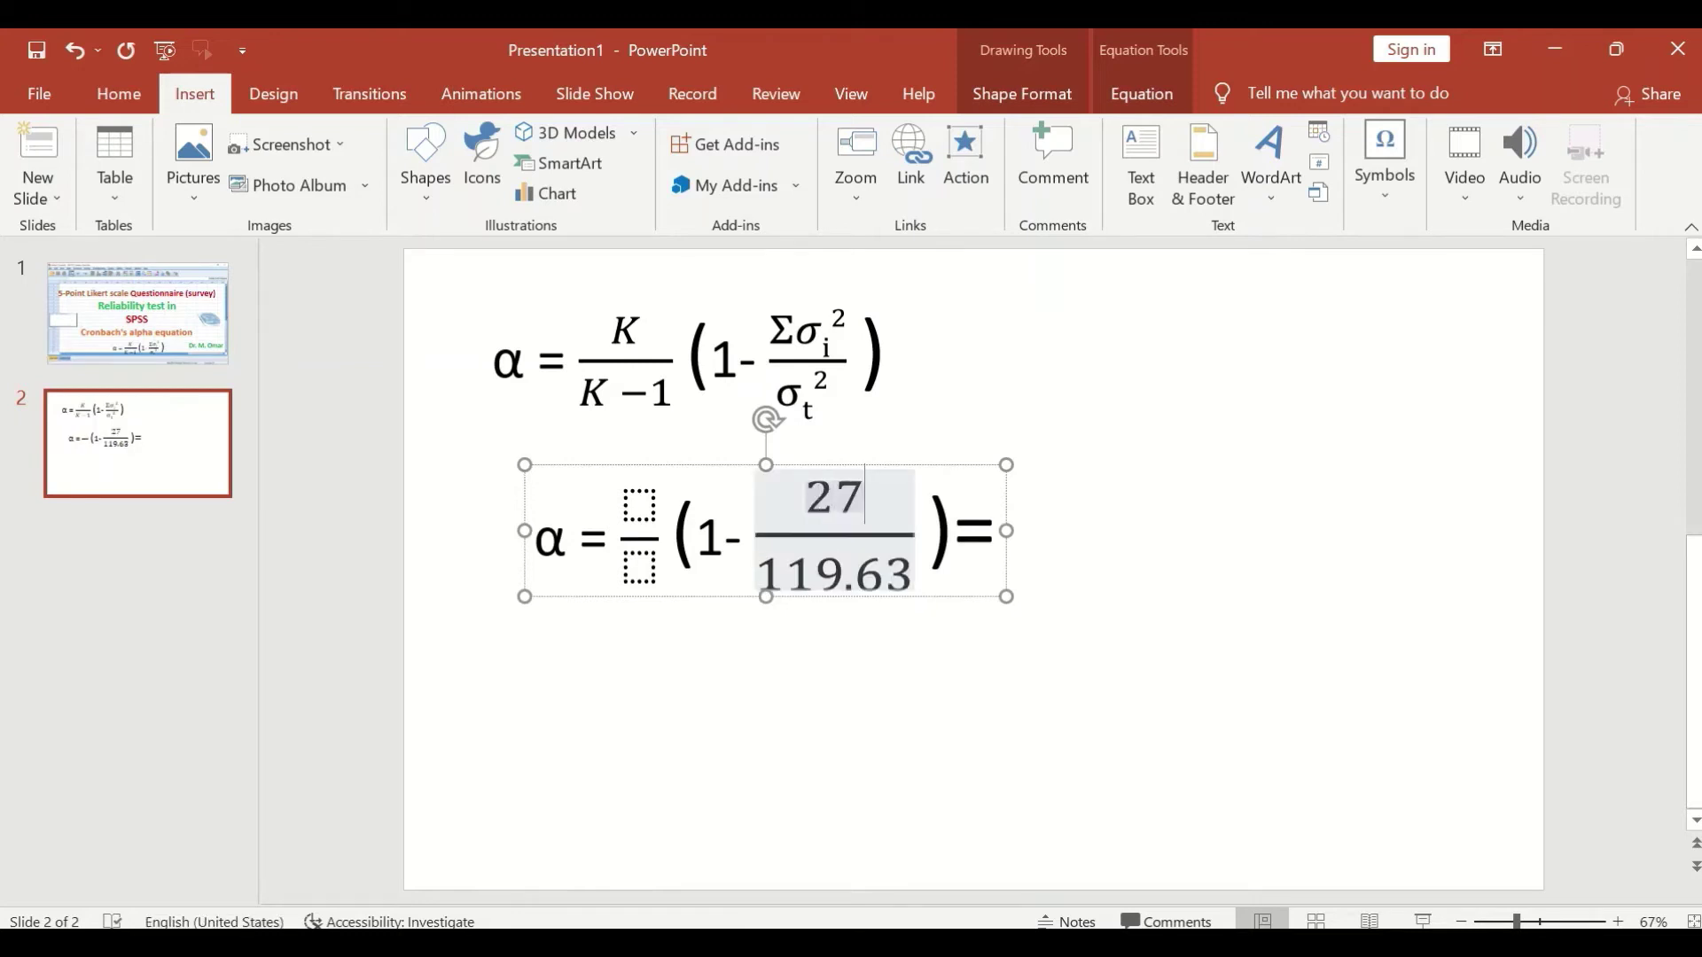
text(1)
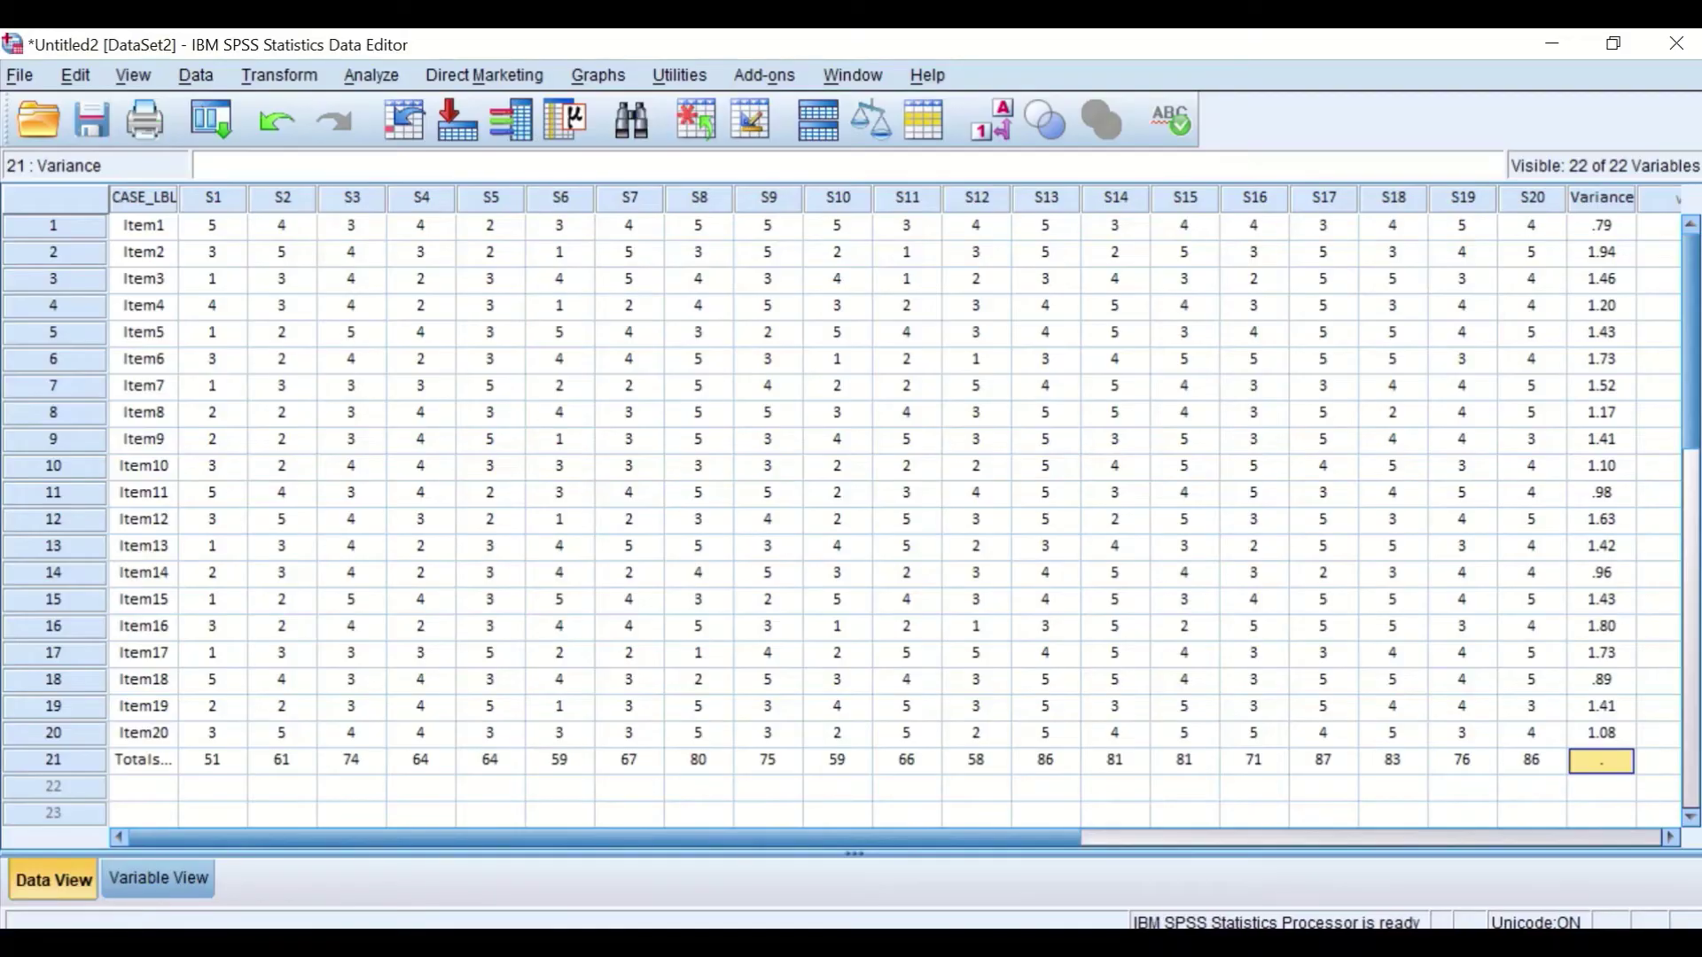
- Fill the equation's K fraction with 20 over 19 and widen the equation box so everything fits on one line
key(alt+Tab)
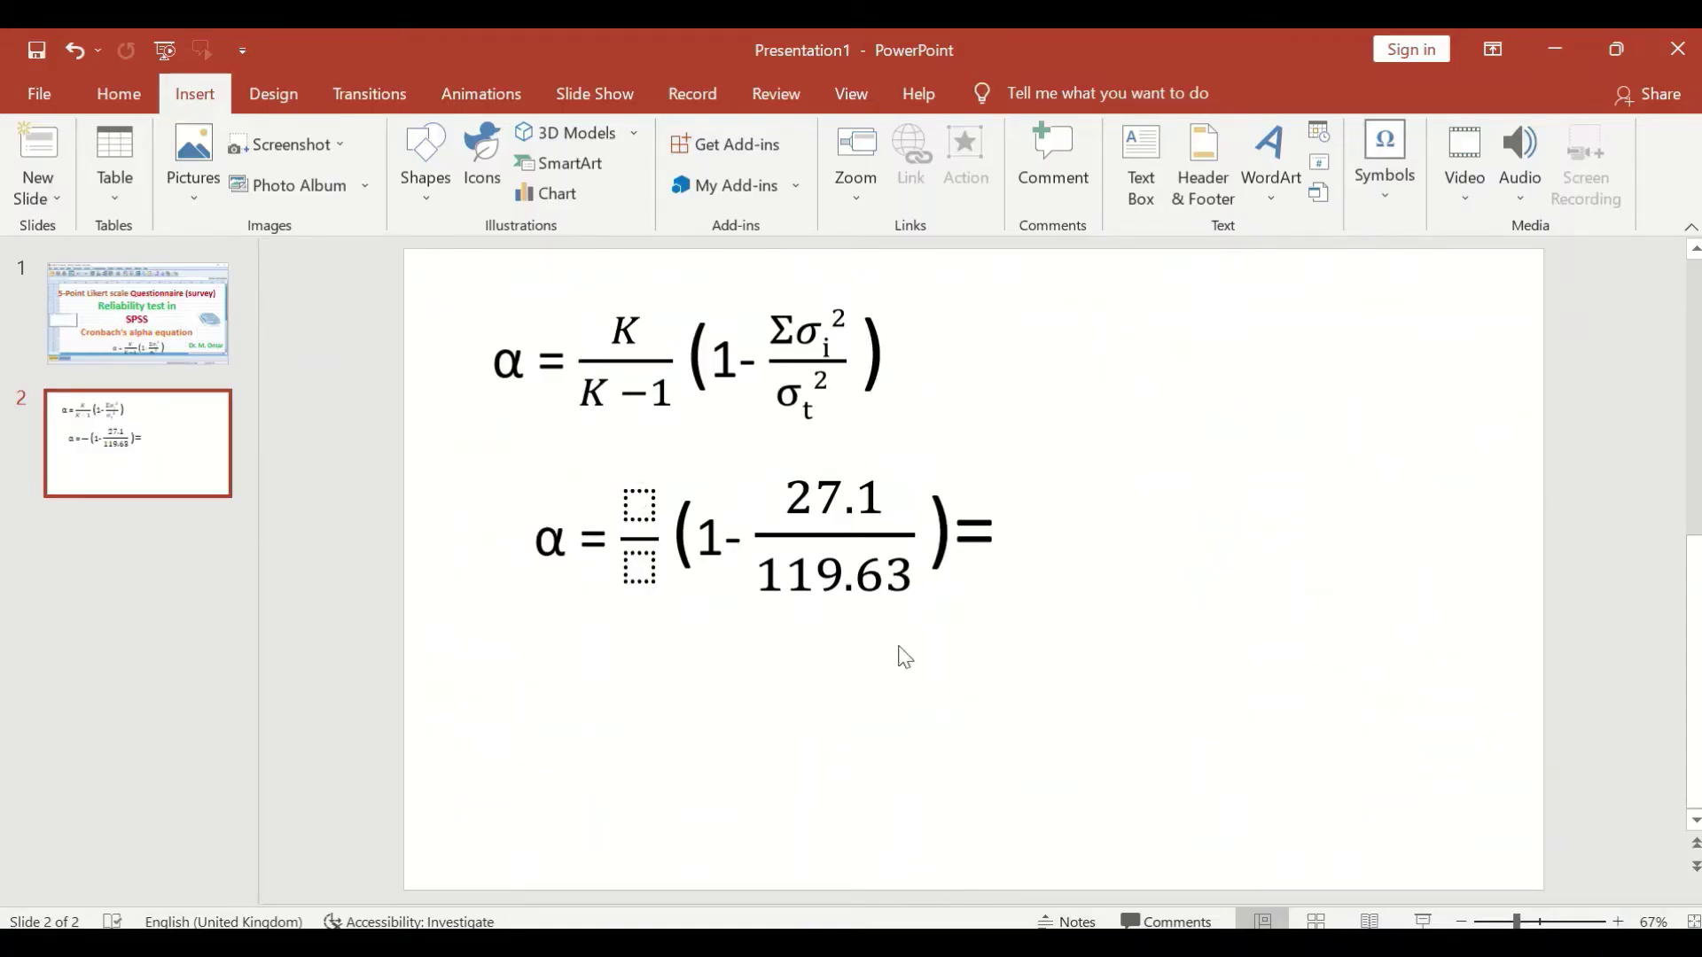
click(644, 505)
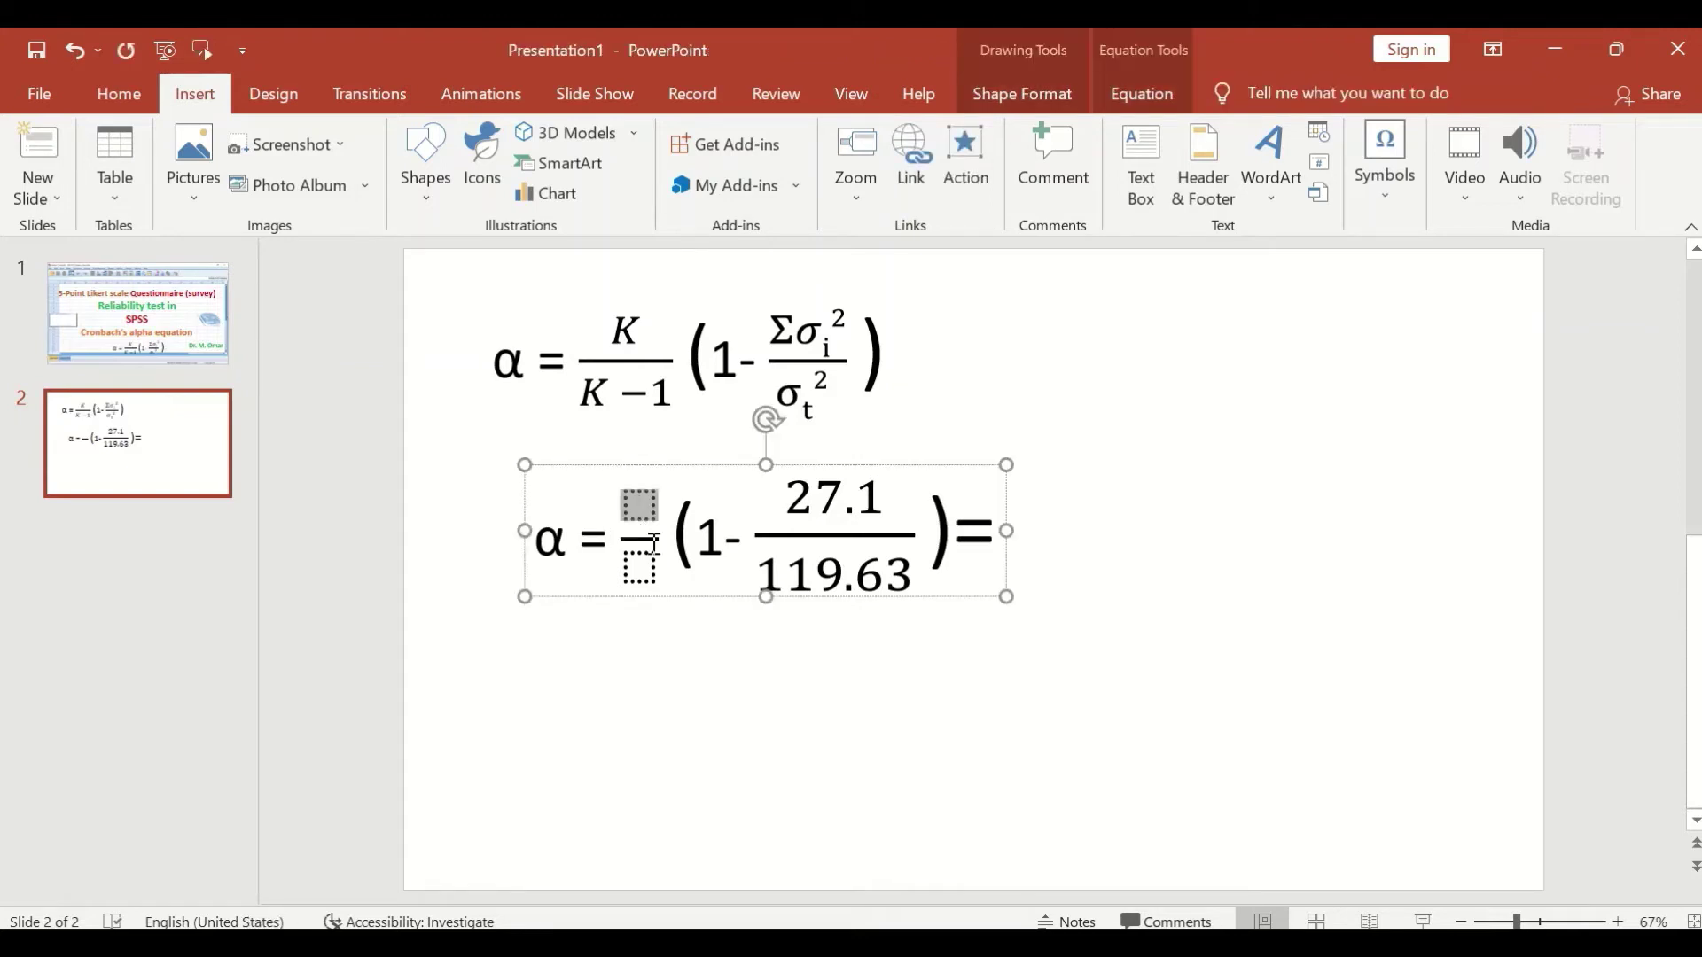
text(20)
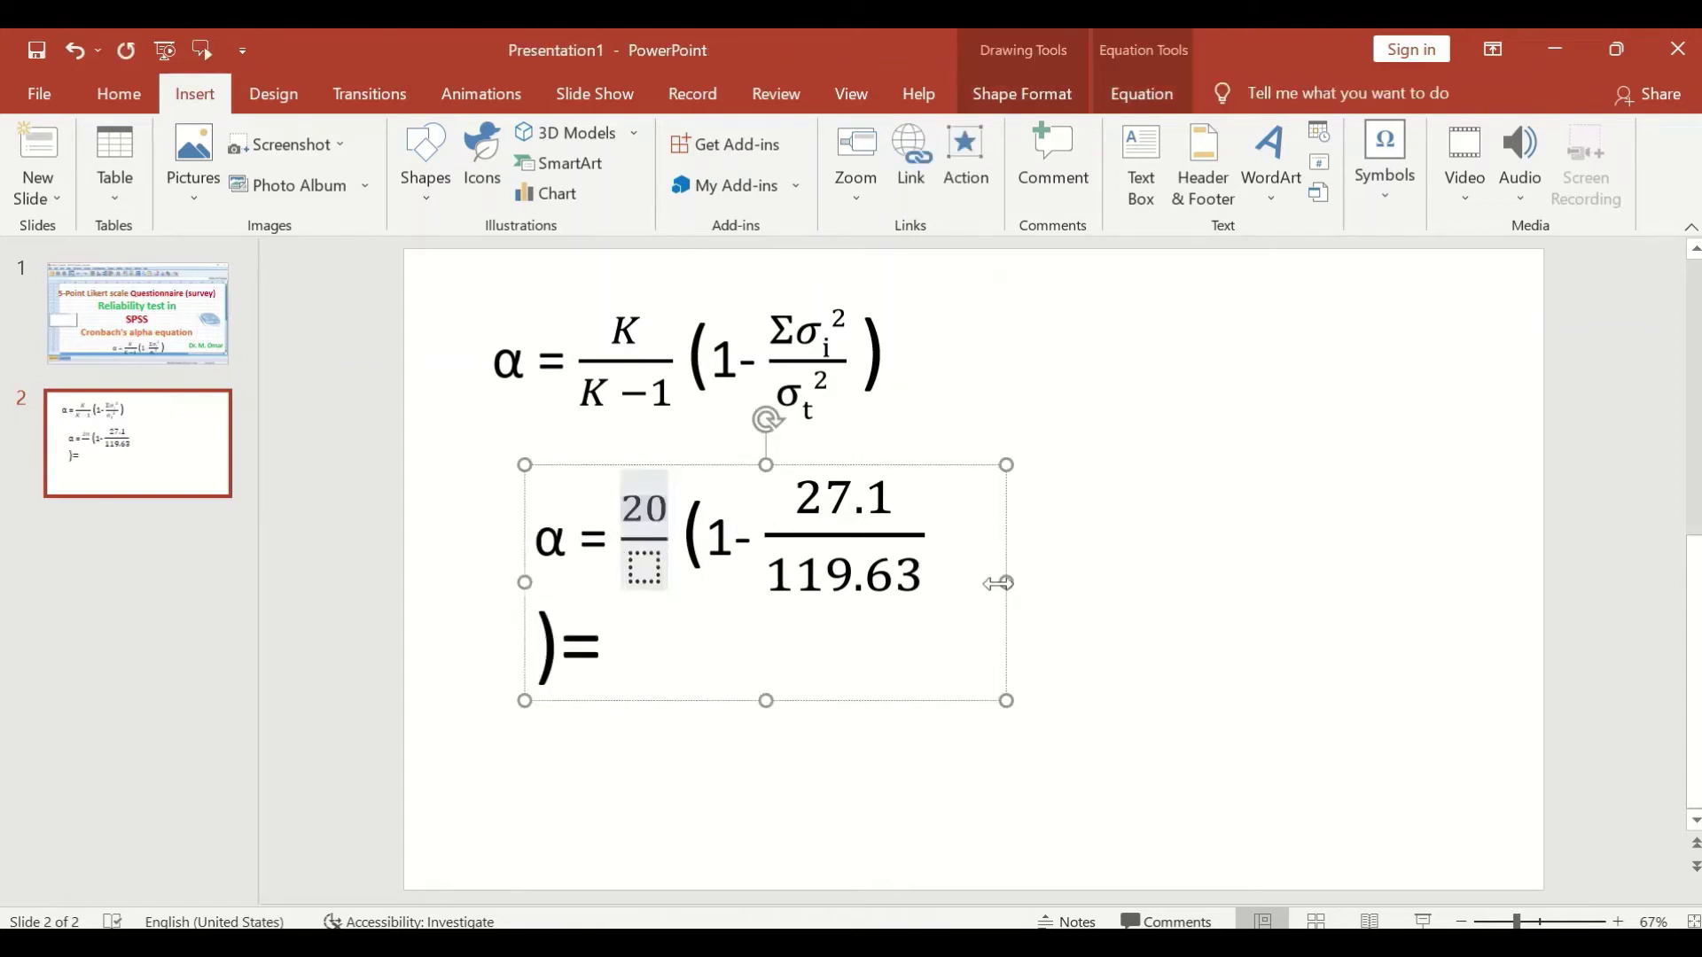
drag(1006, 582, 1481, 617)
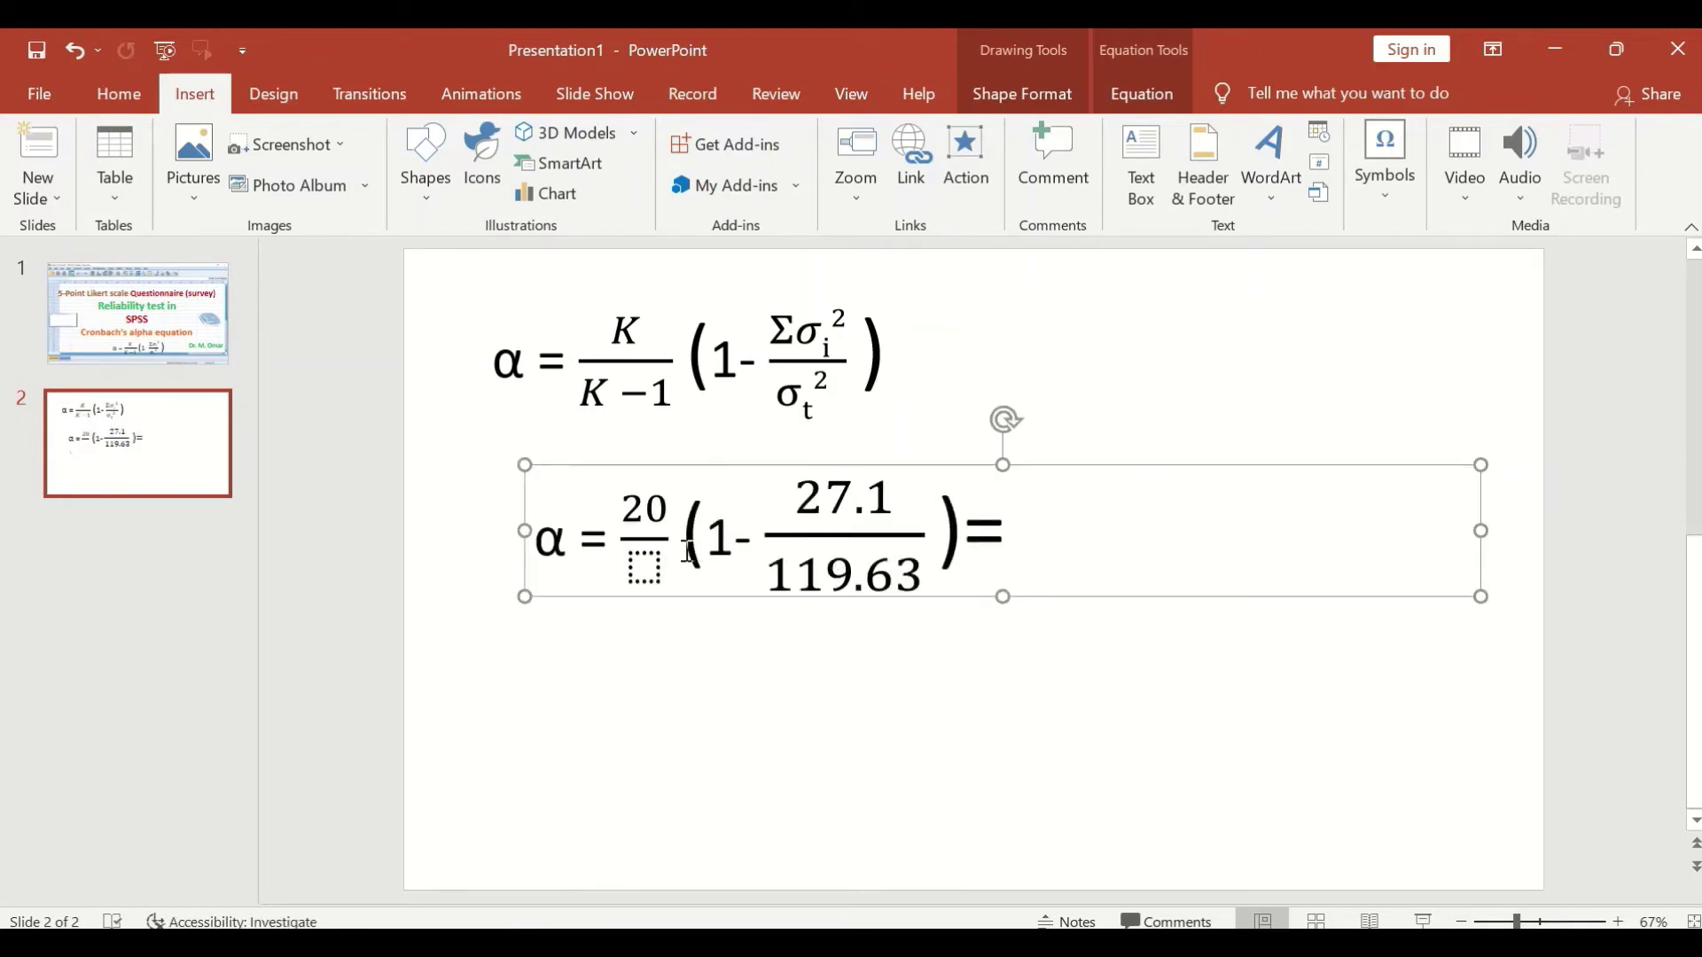
click(646, 565)
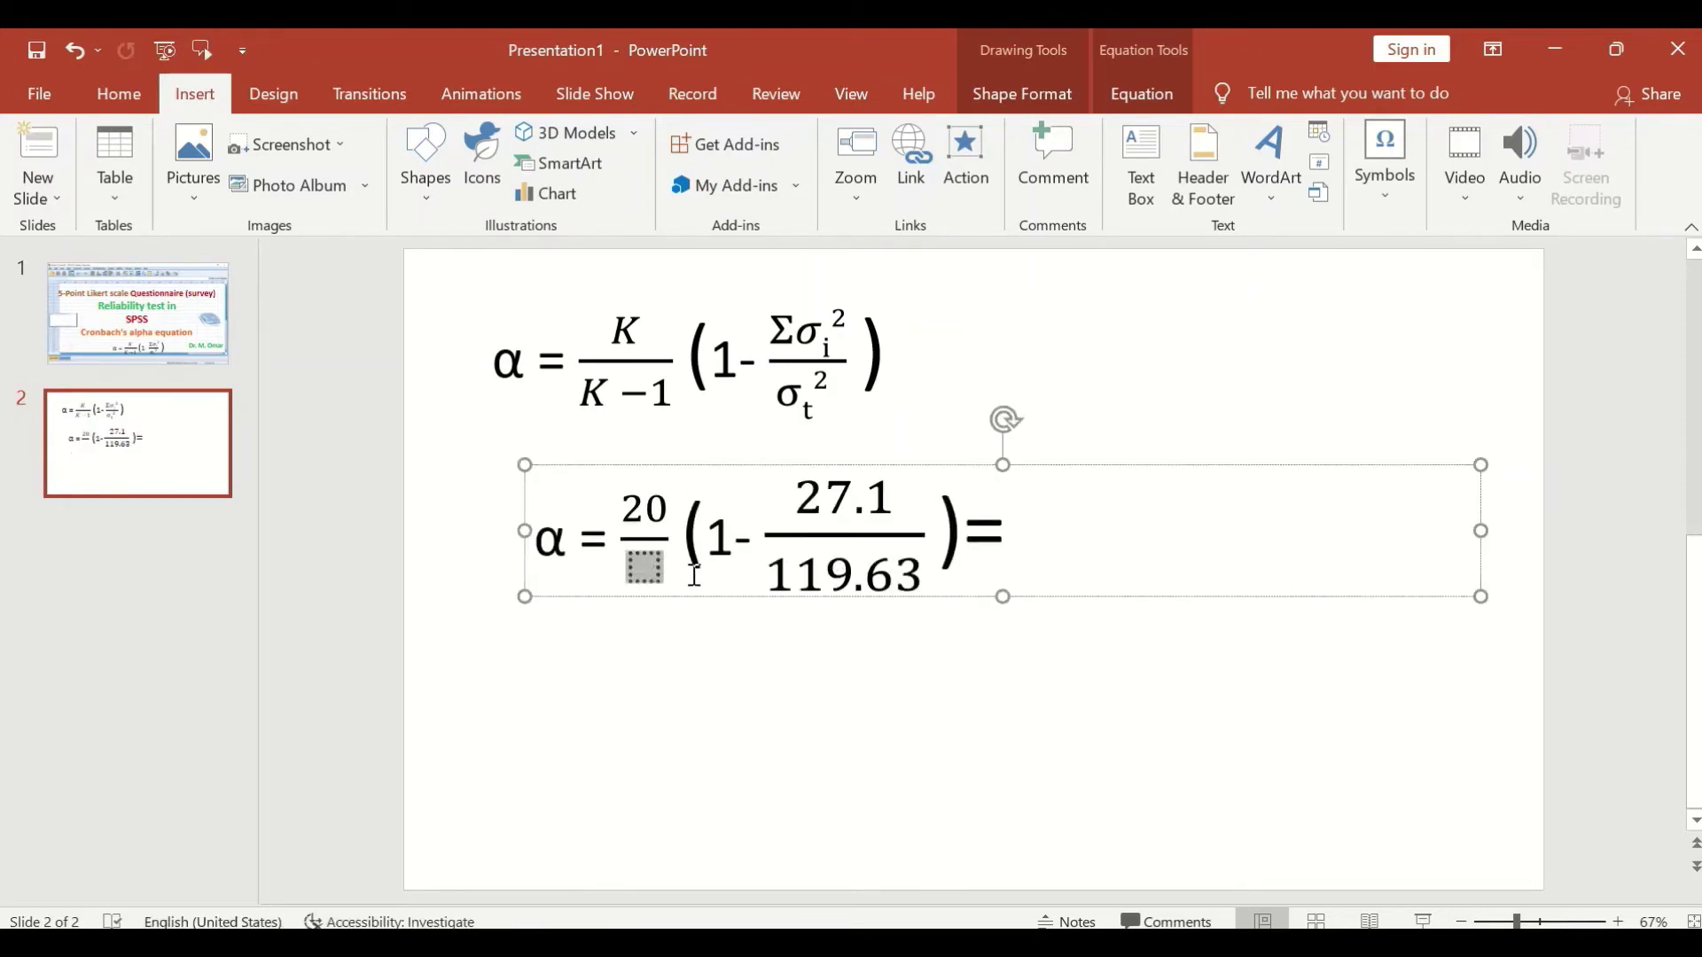
text(19)
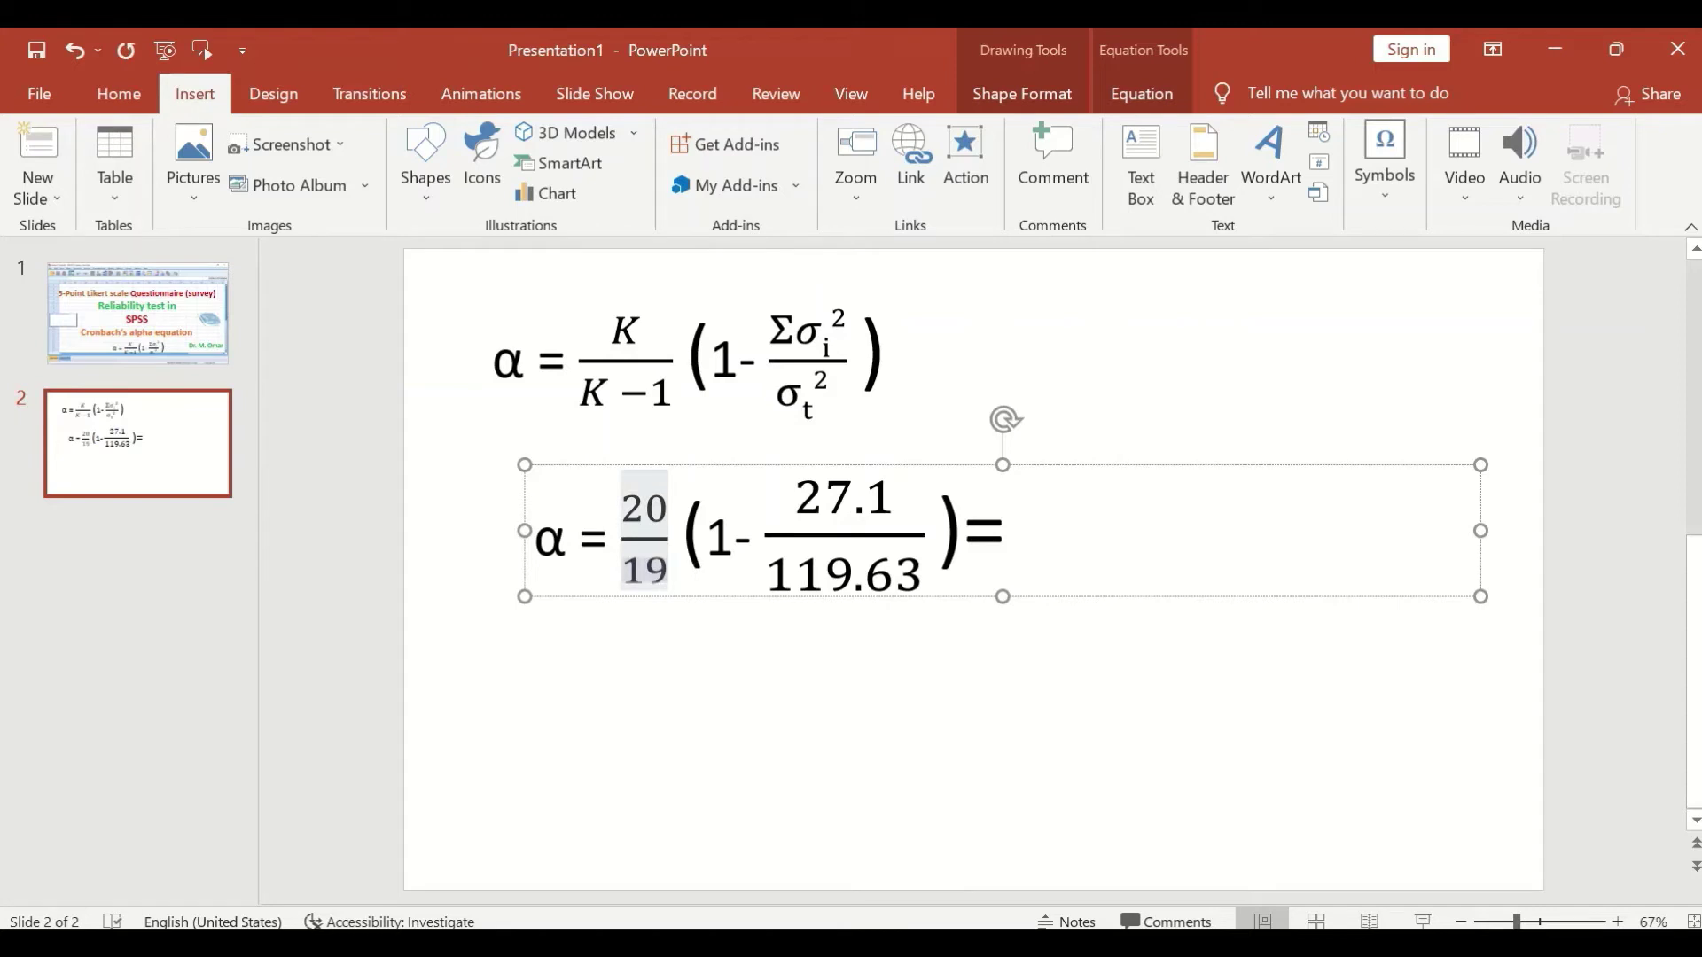
- Open the scientific calculator and place it beside the completed equation
click(744, 715)
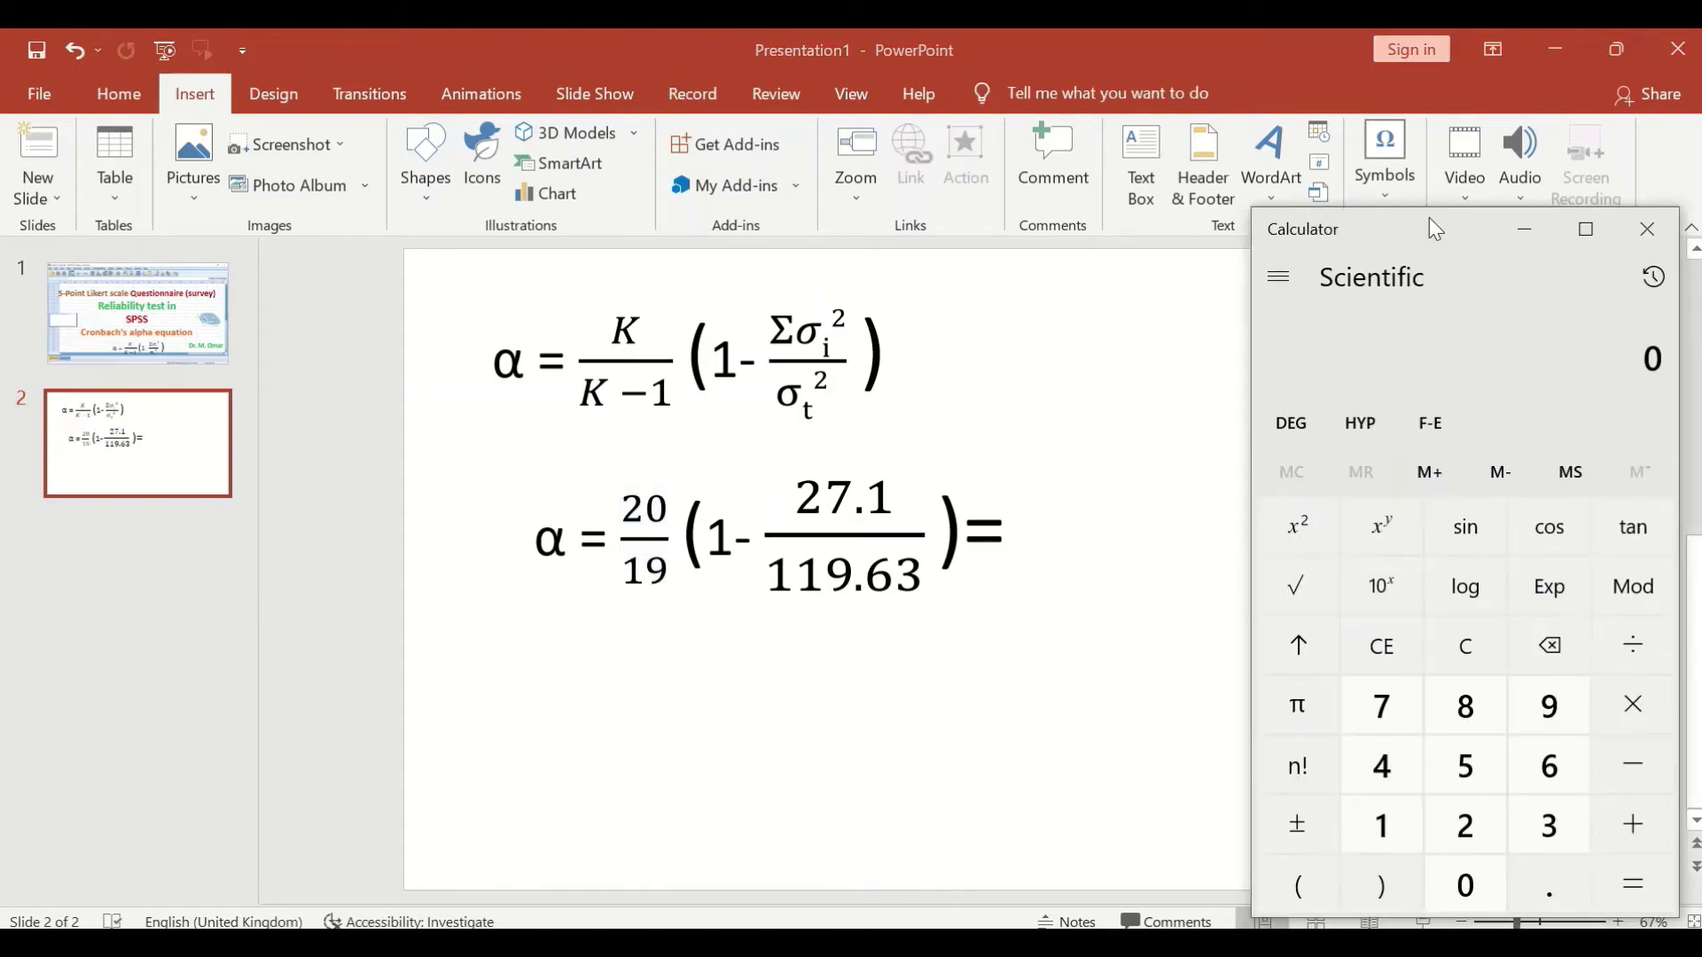
drag(1428, 222, 1429, 211)
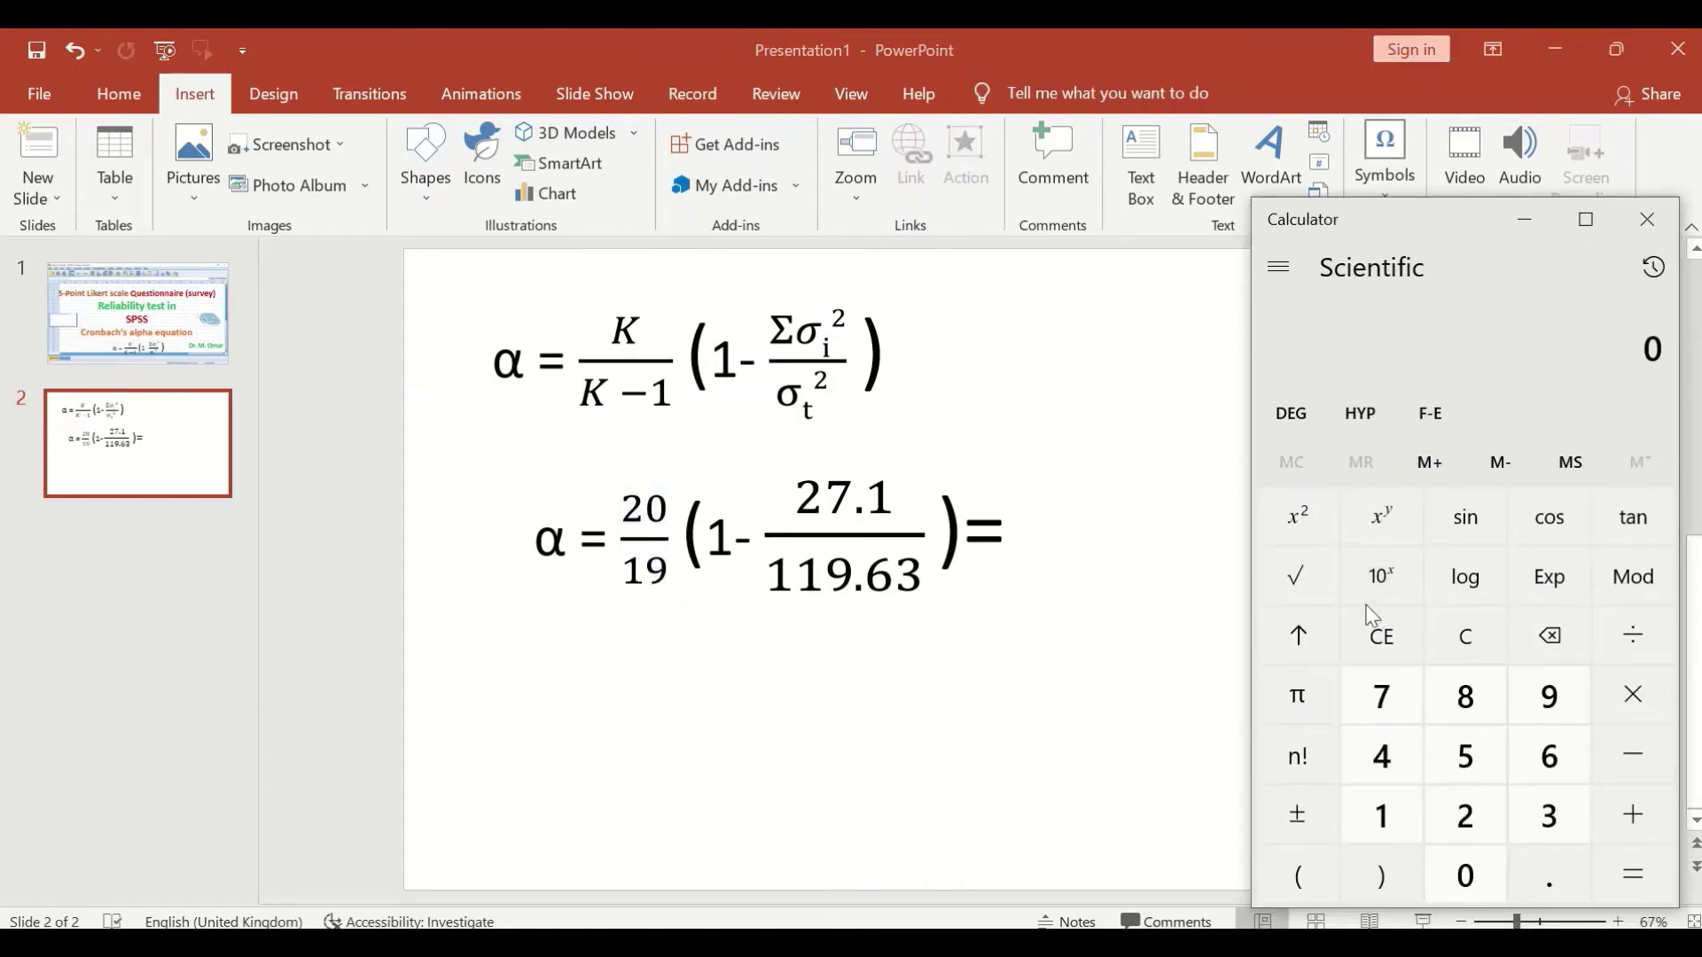
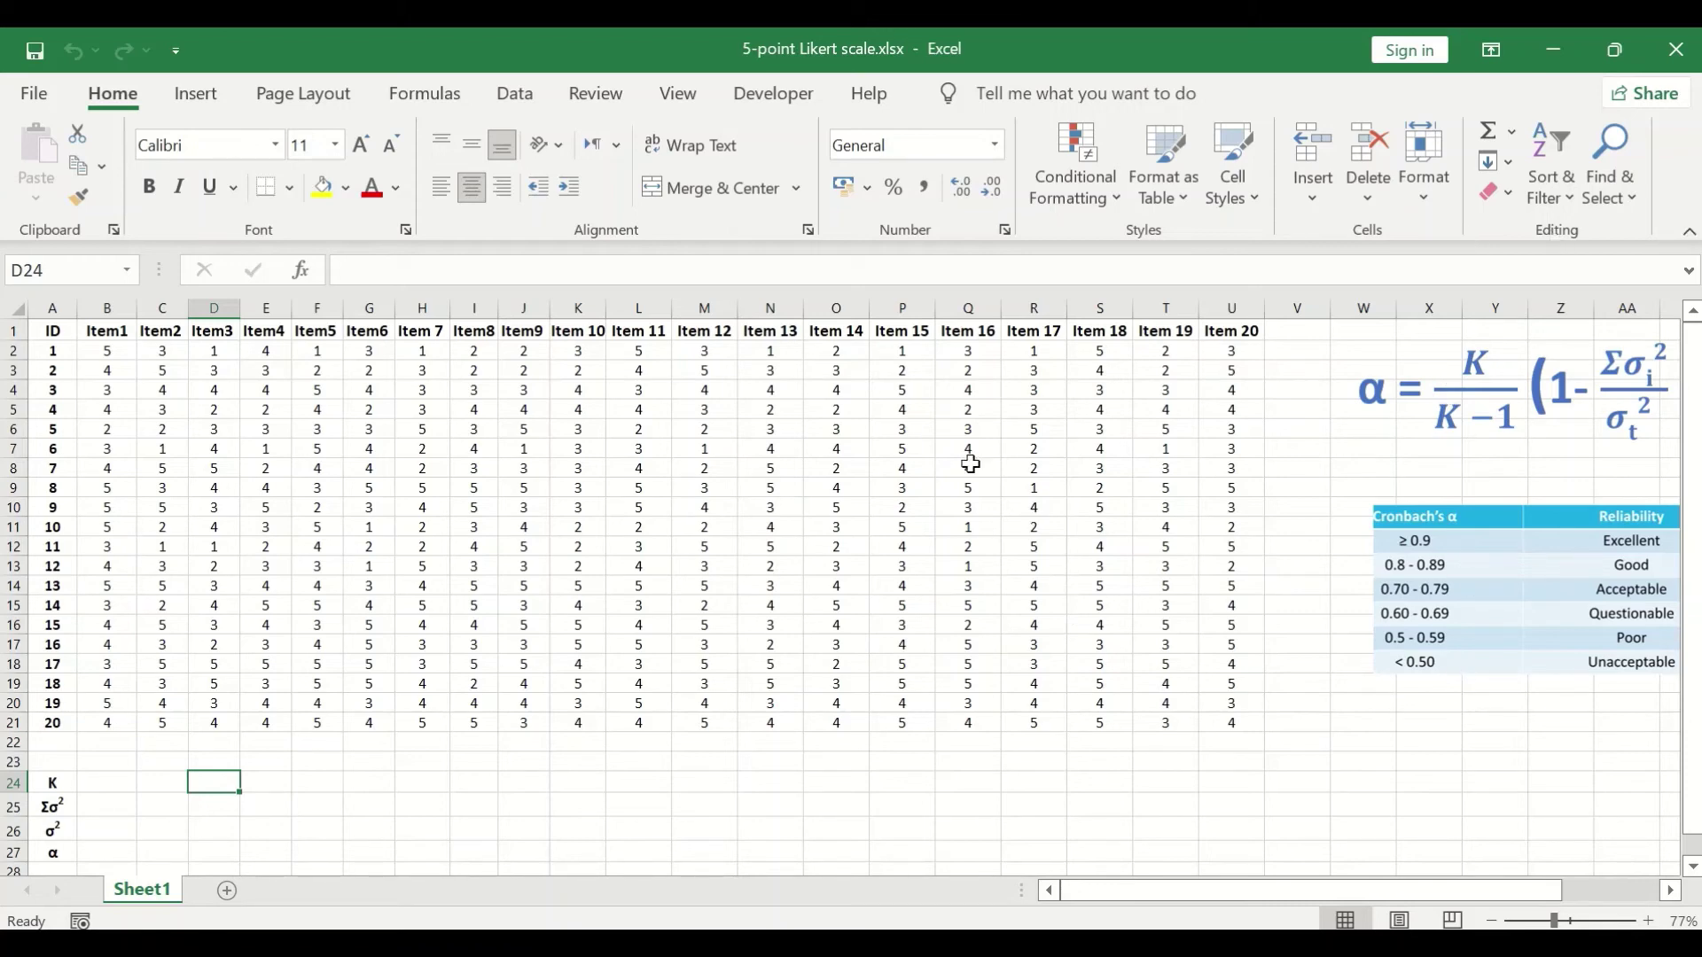
- In the Excel workbook 5-point Likert scale.xlsx, enter the column header Totalscore in cell V1
click(1299, 333)
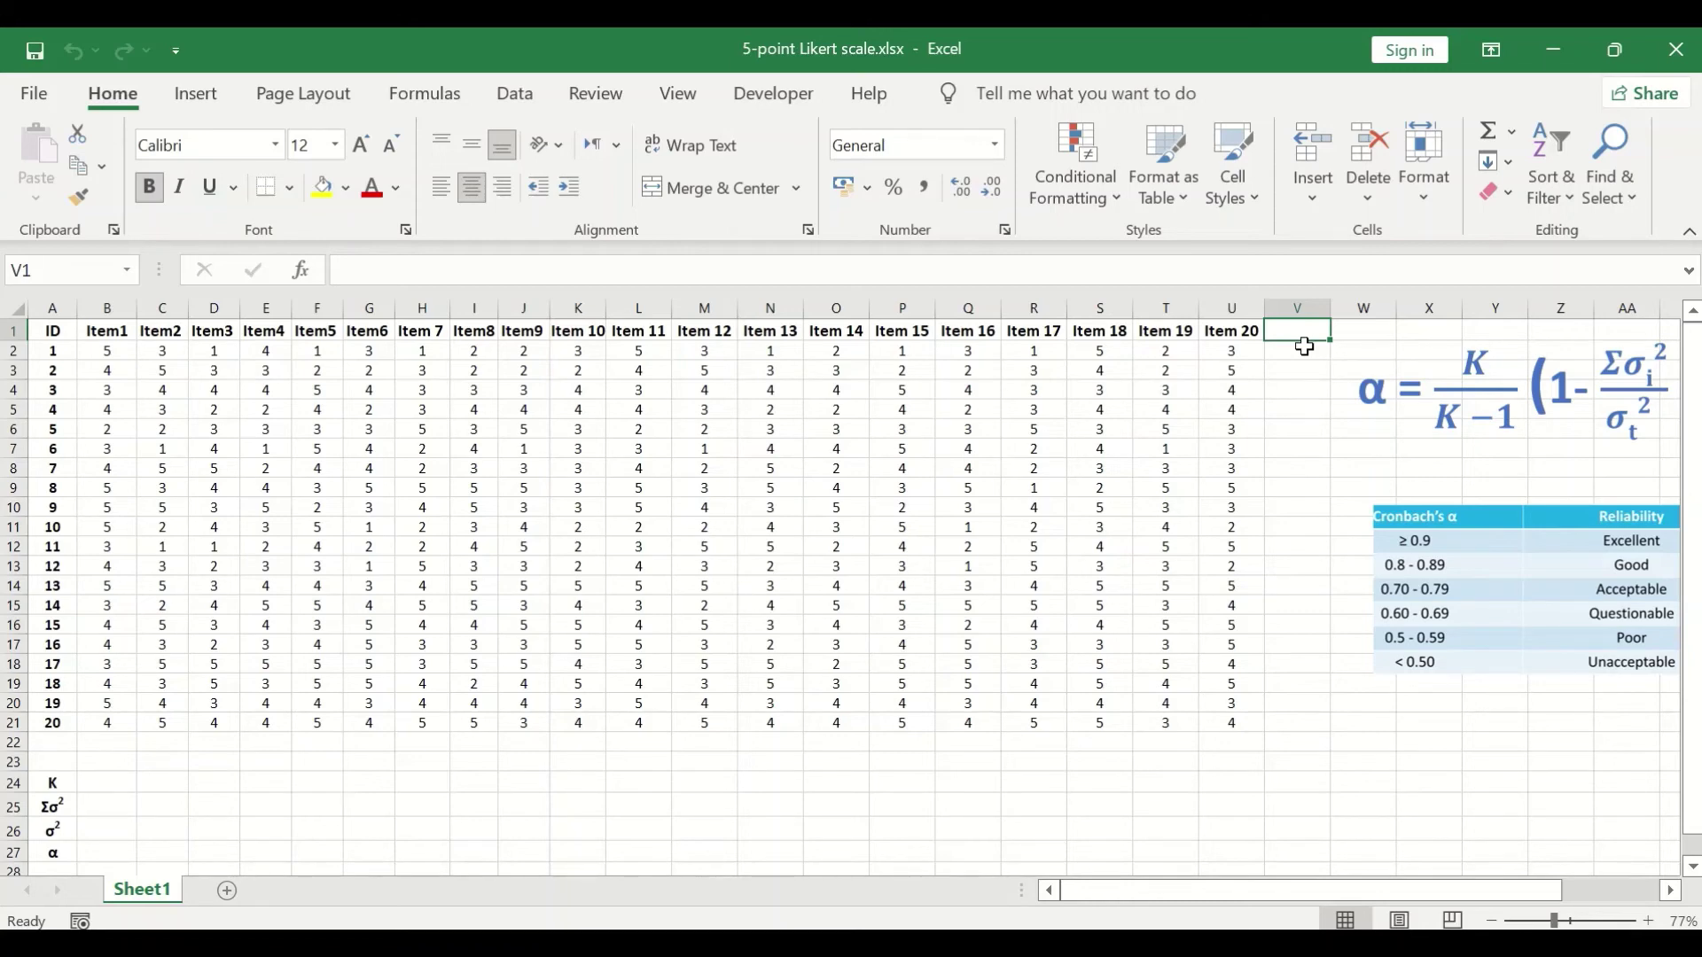
text(Tota)
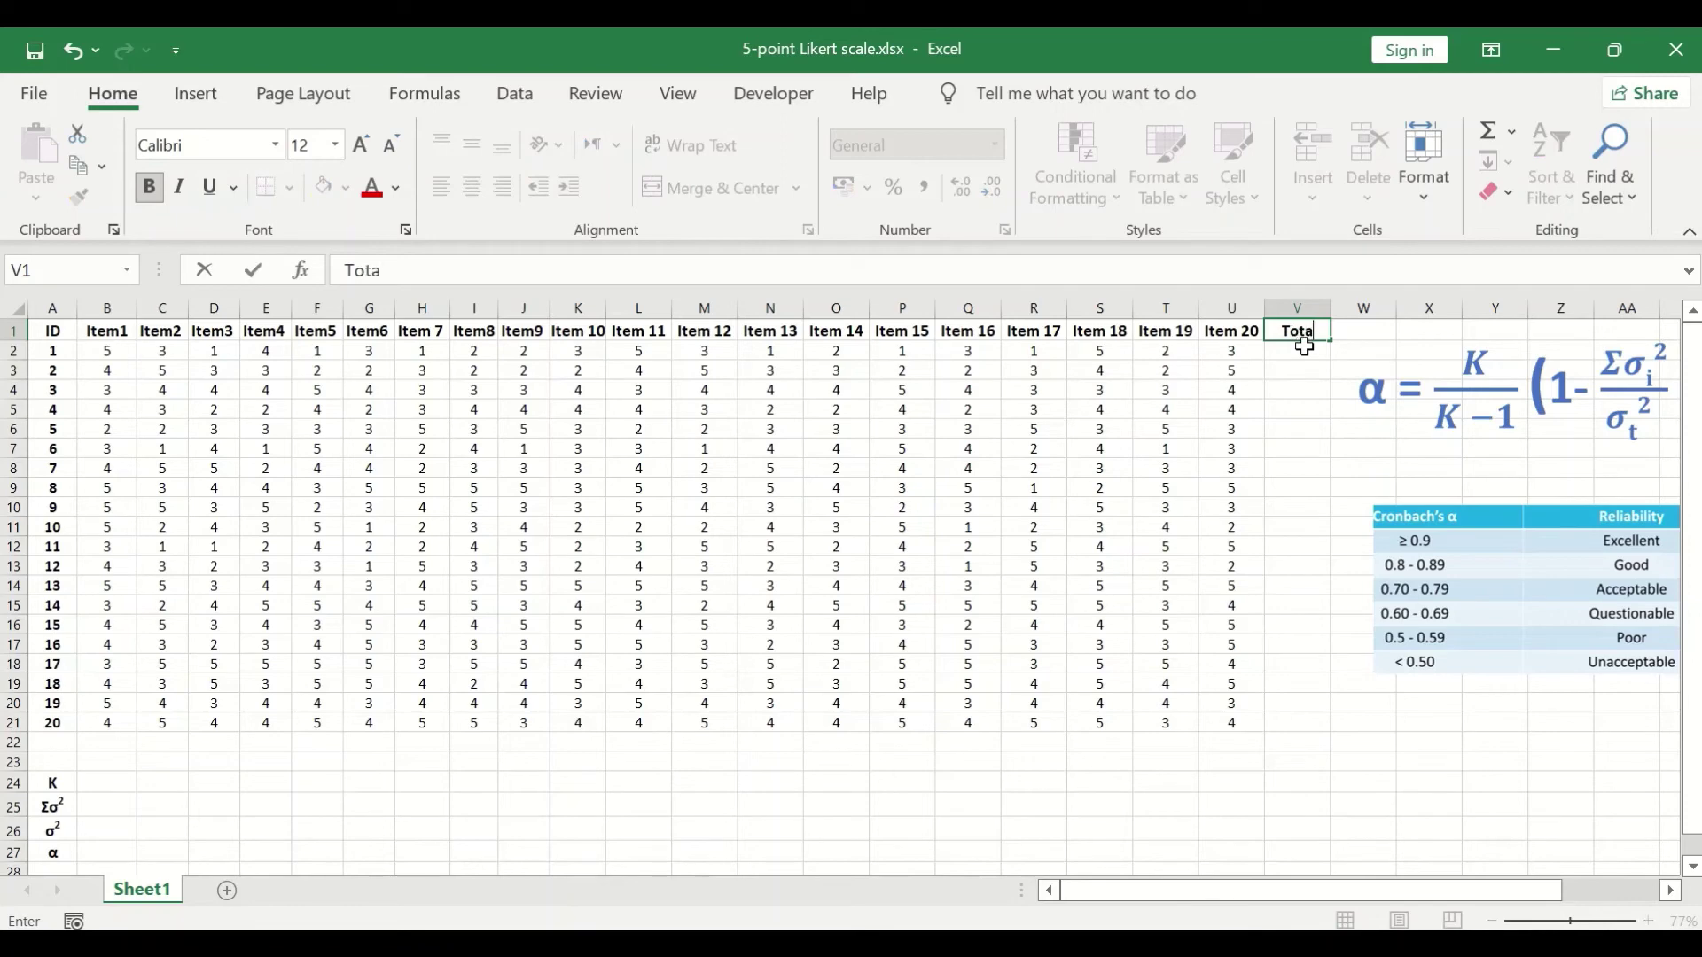
text(lscore)
key(Return)
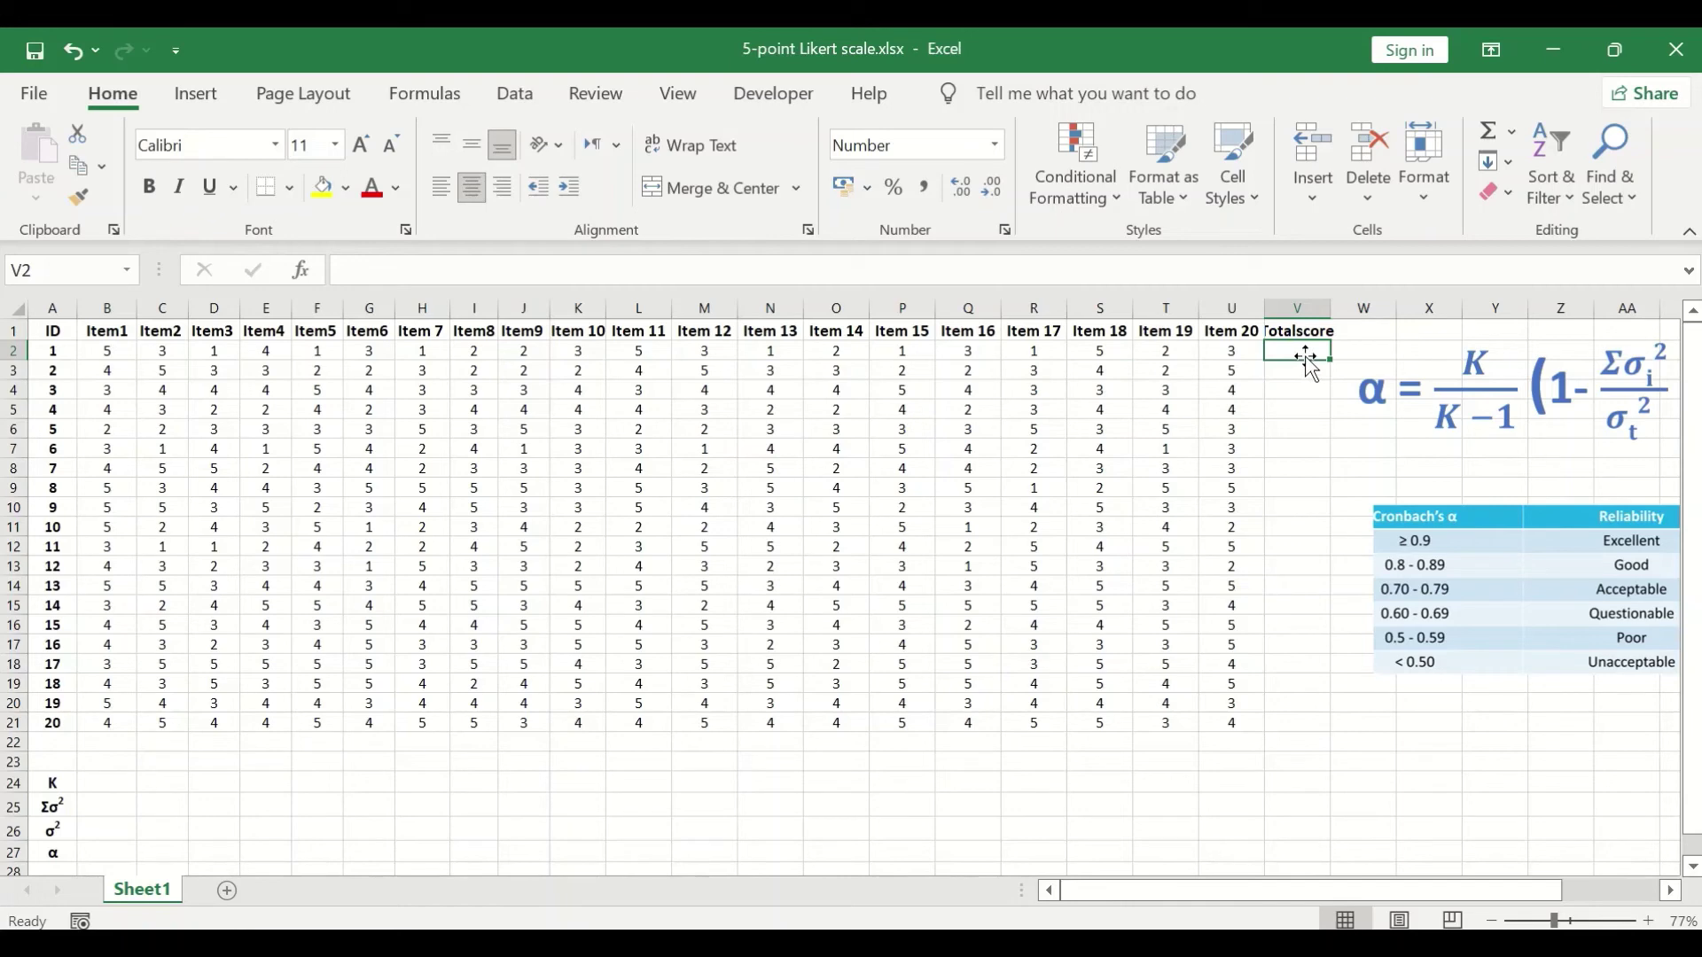
- Total the first respondent's items in V2 with =SUM(B2:U2) and fill the formula down to V21
click(1512, 133)
click(1517, 167)
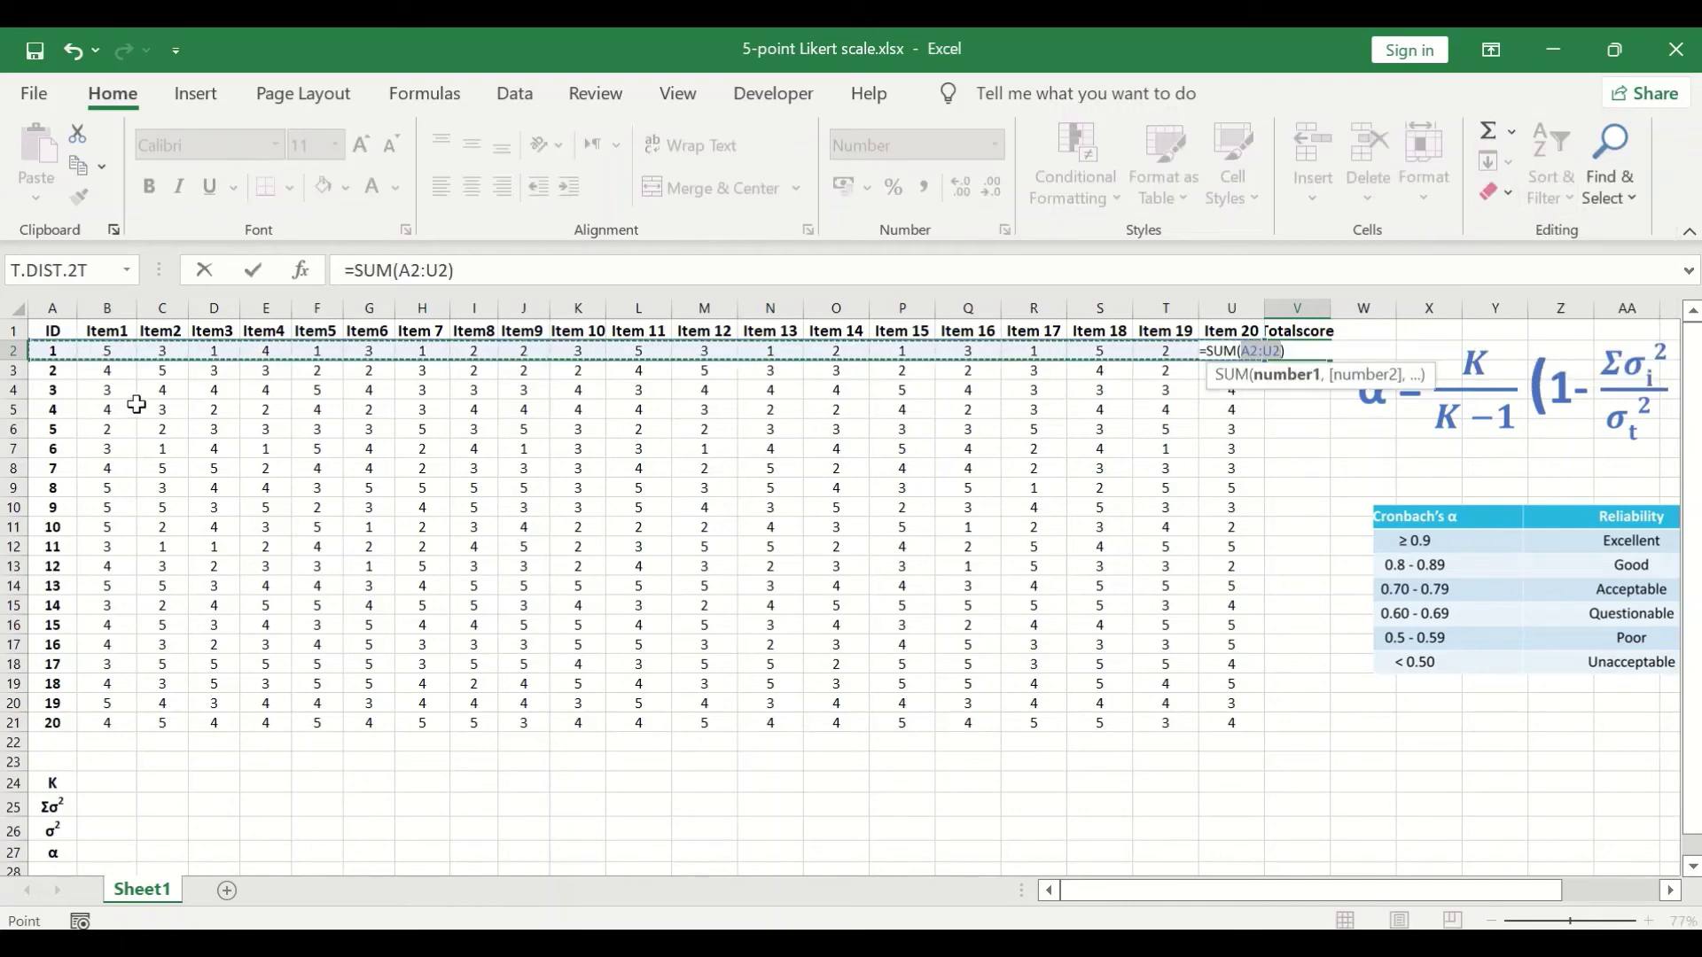
click(107, 351)
drag(247, 335, 1224, 350)
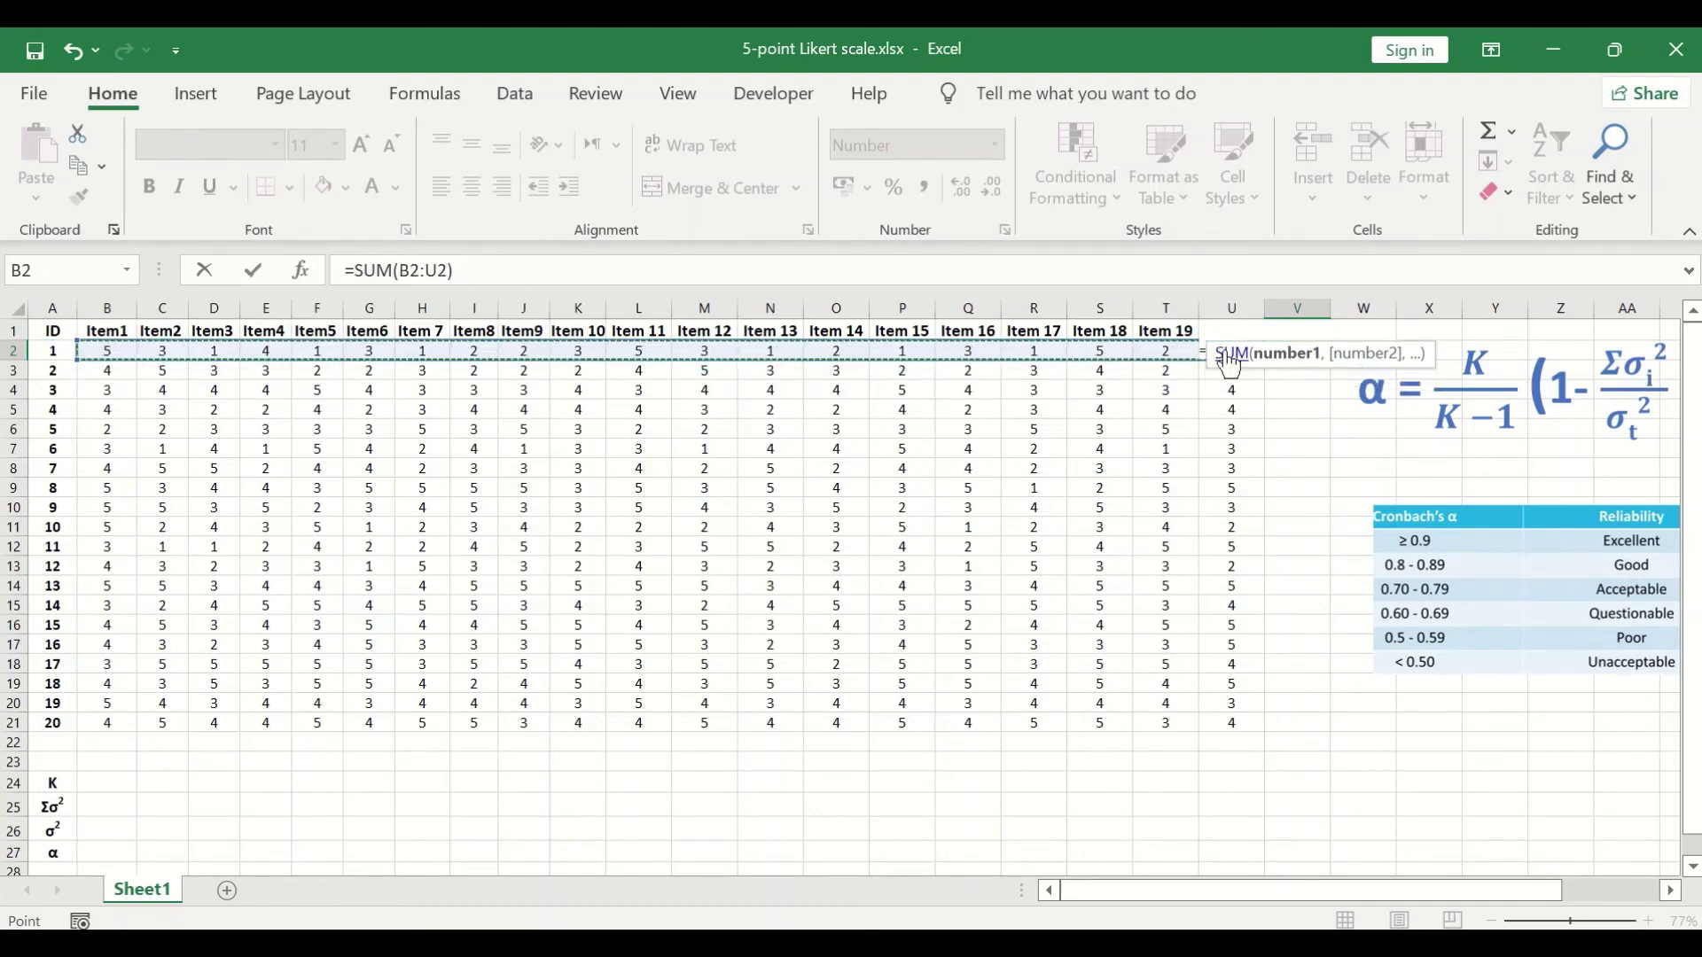
key(Return)
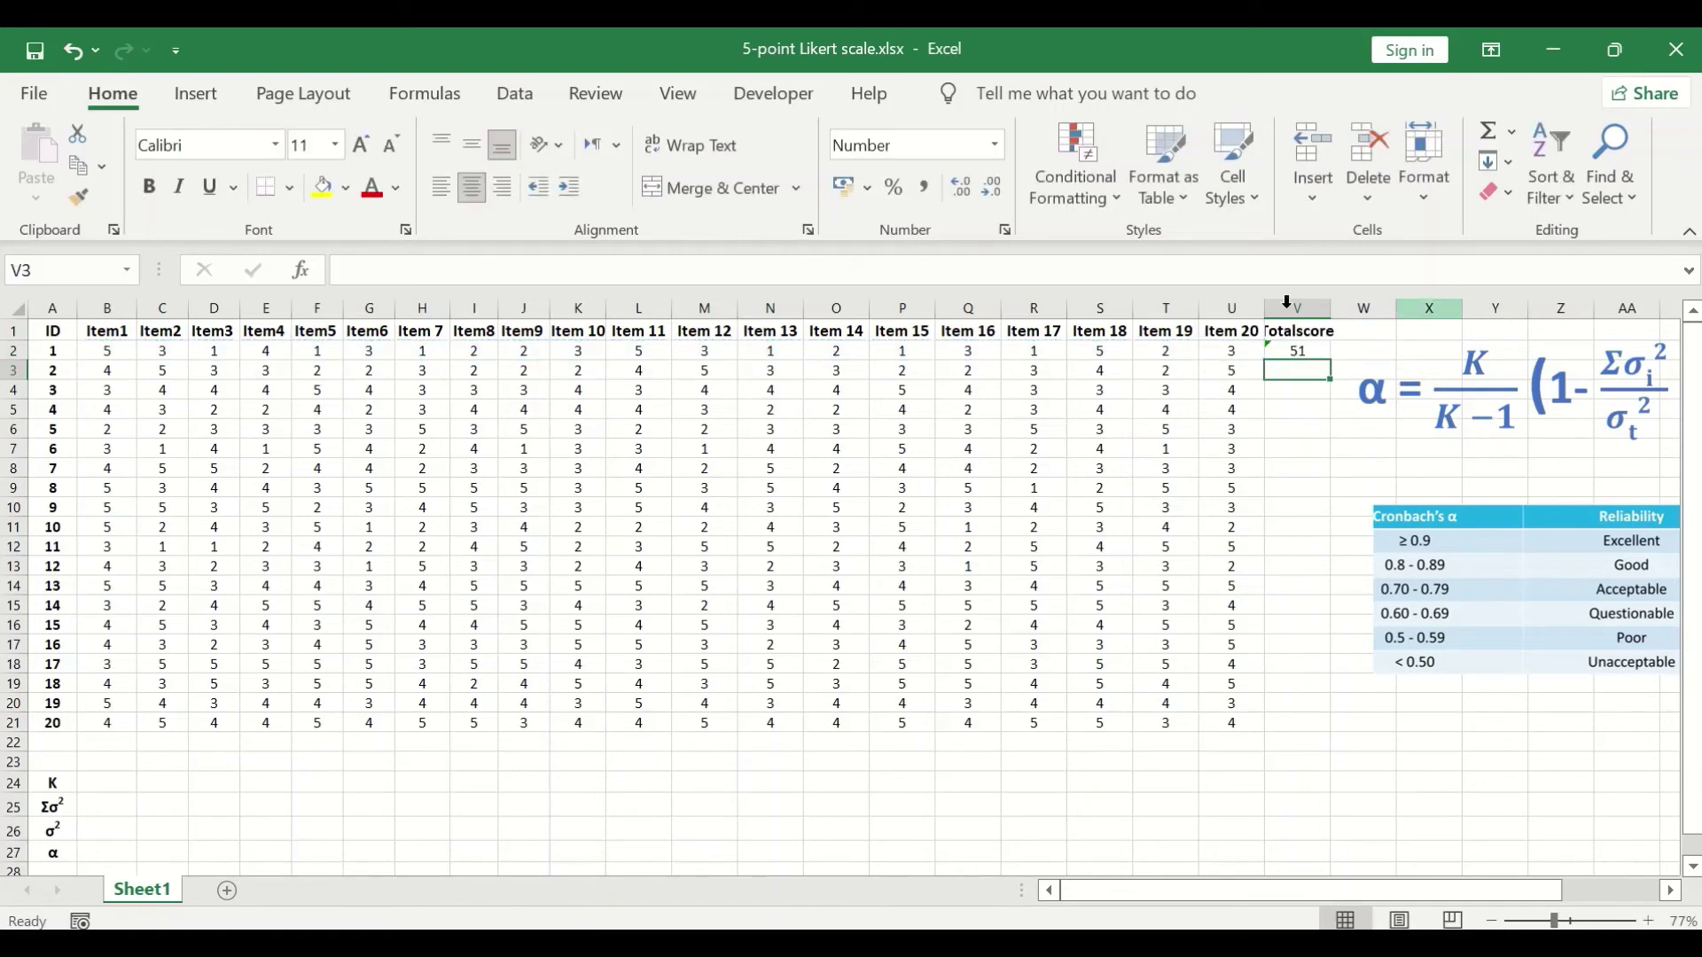
click(1287, 350)
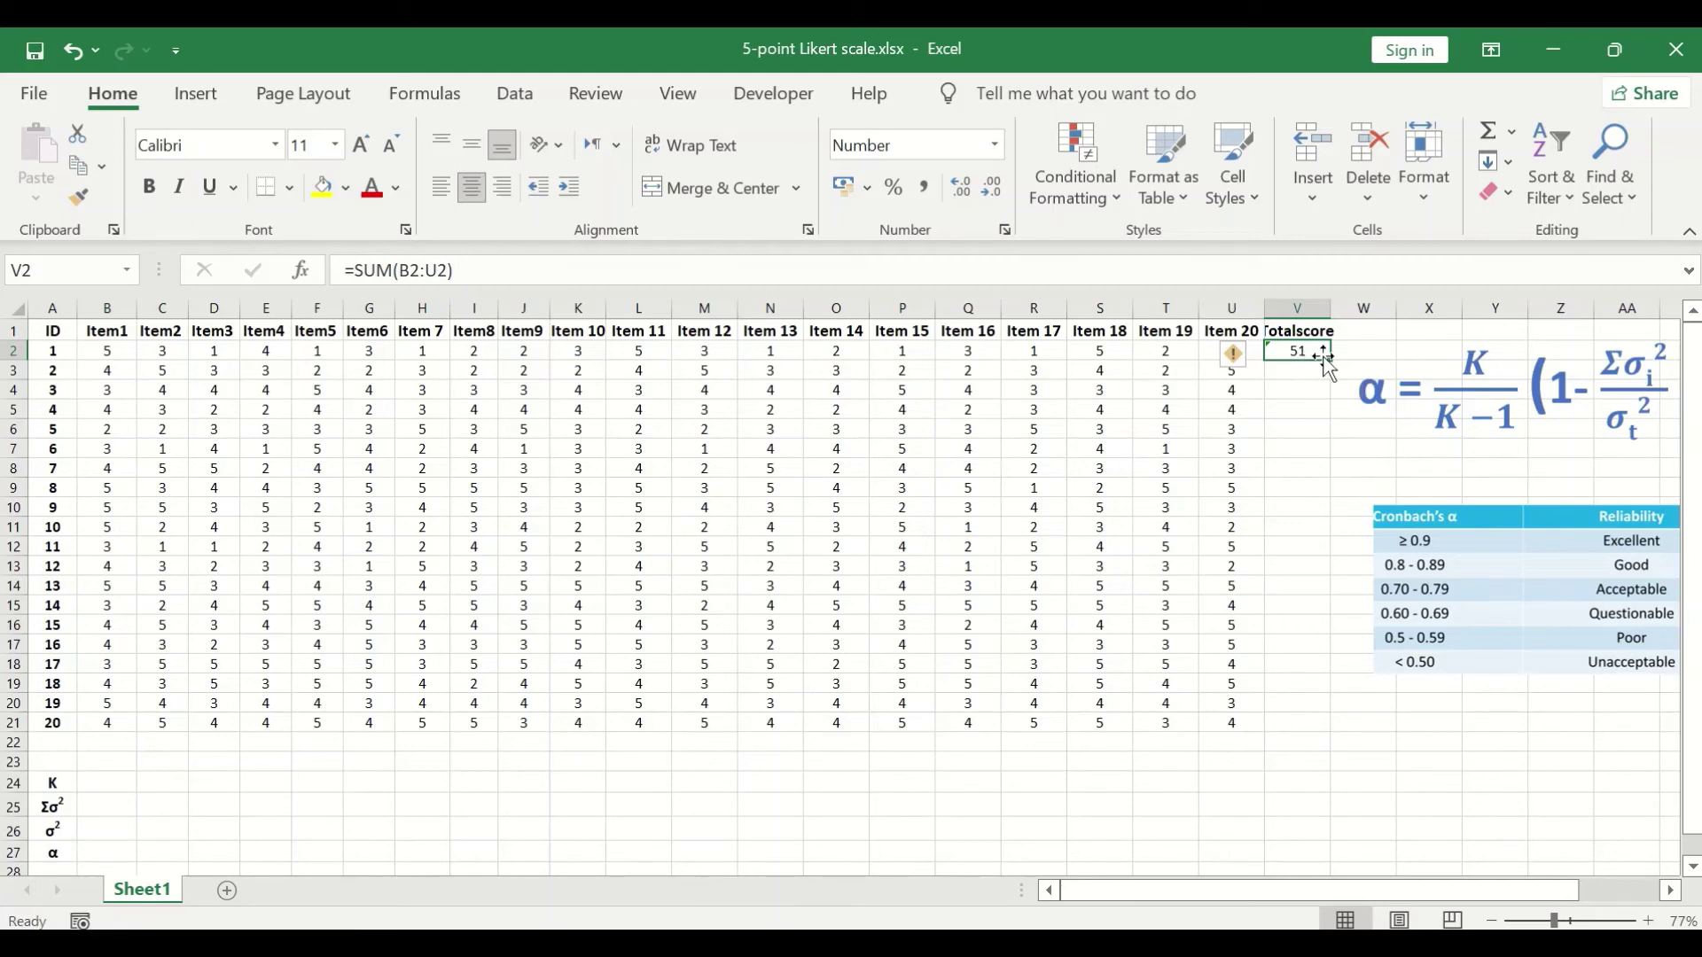
drag(1330, 359, 1303, 731)
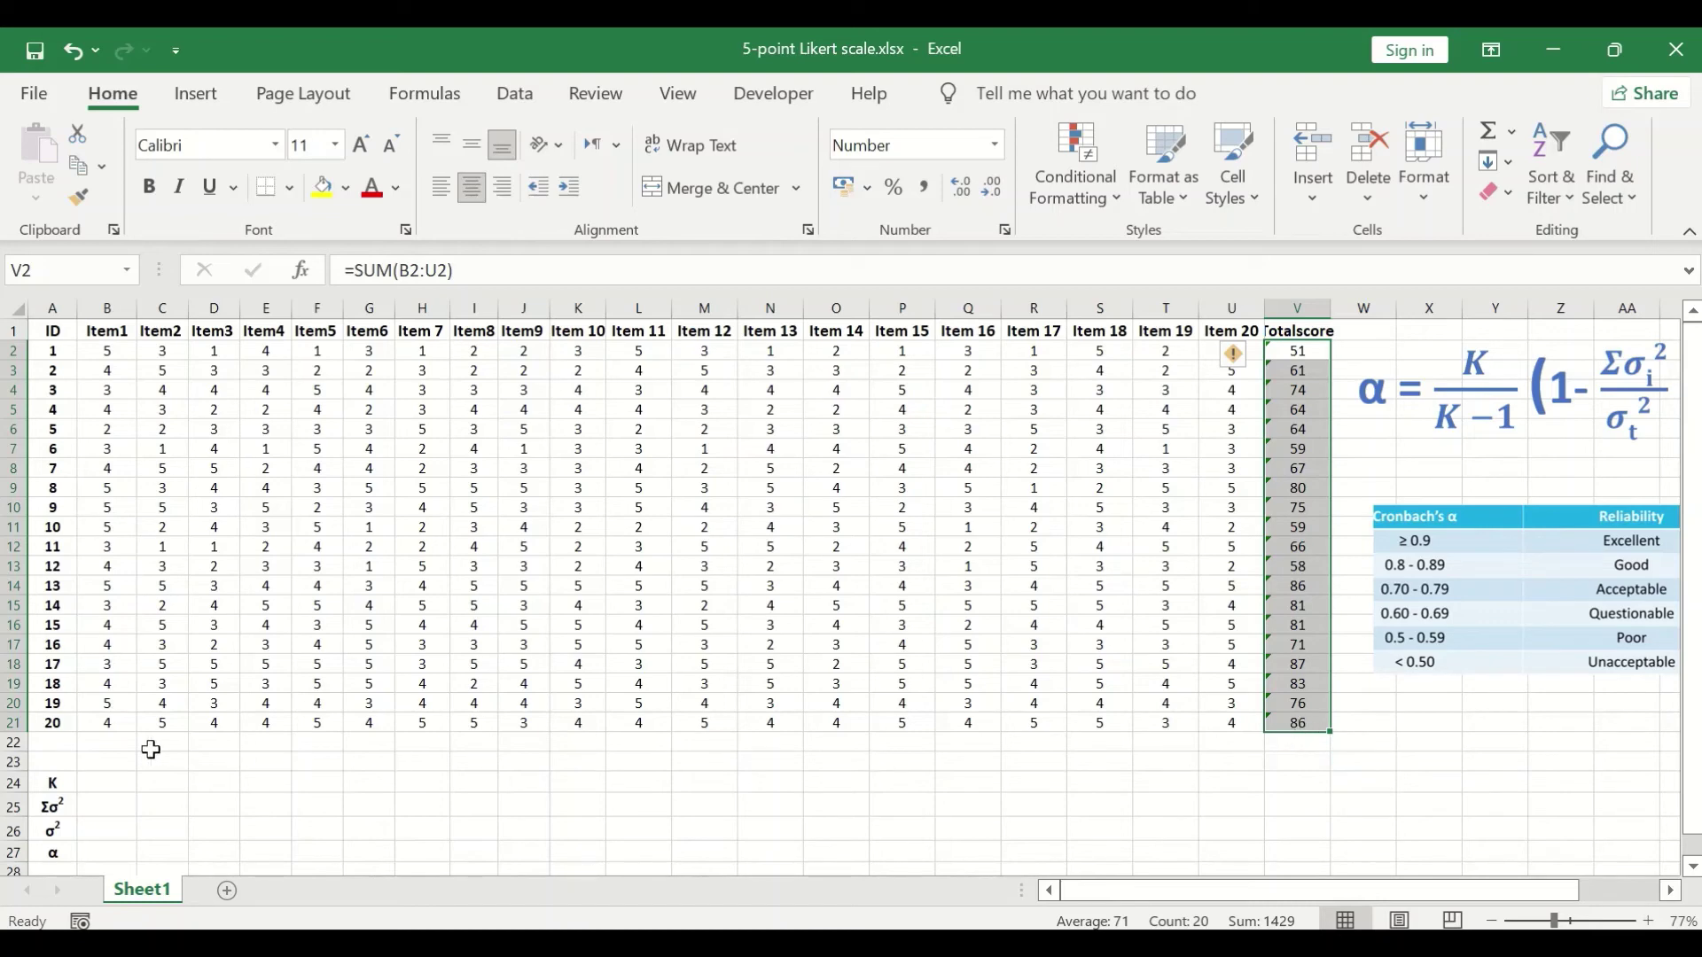
- Calculate the sample variance of Item1 in cell B22 with =VAR.S(B2:B21)
click(102, 747)
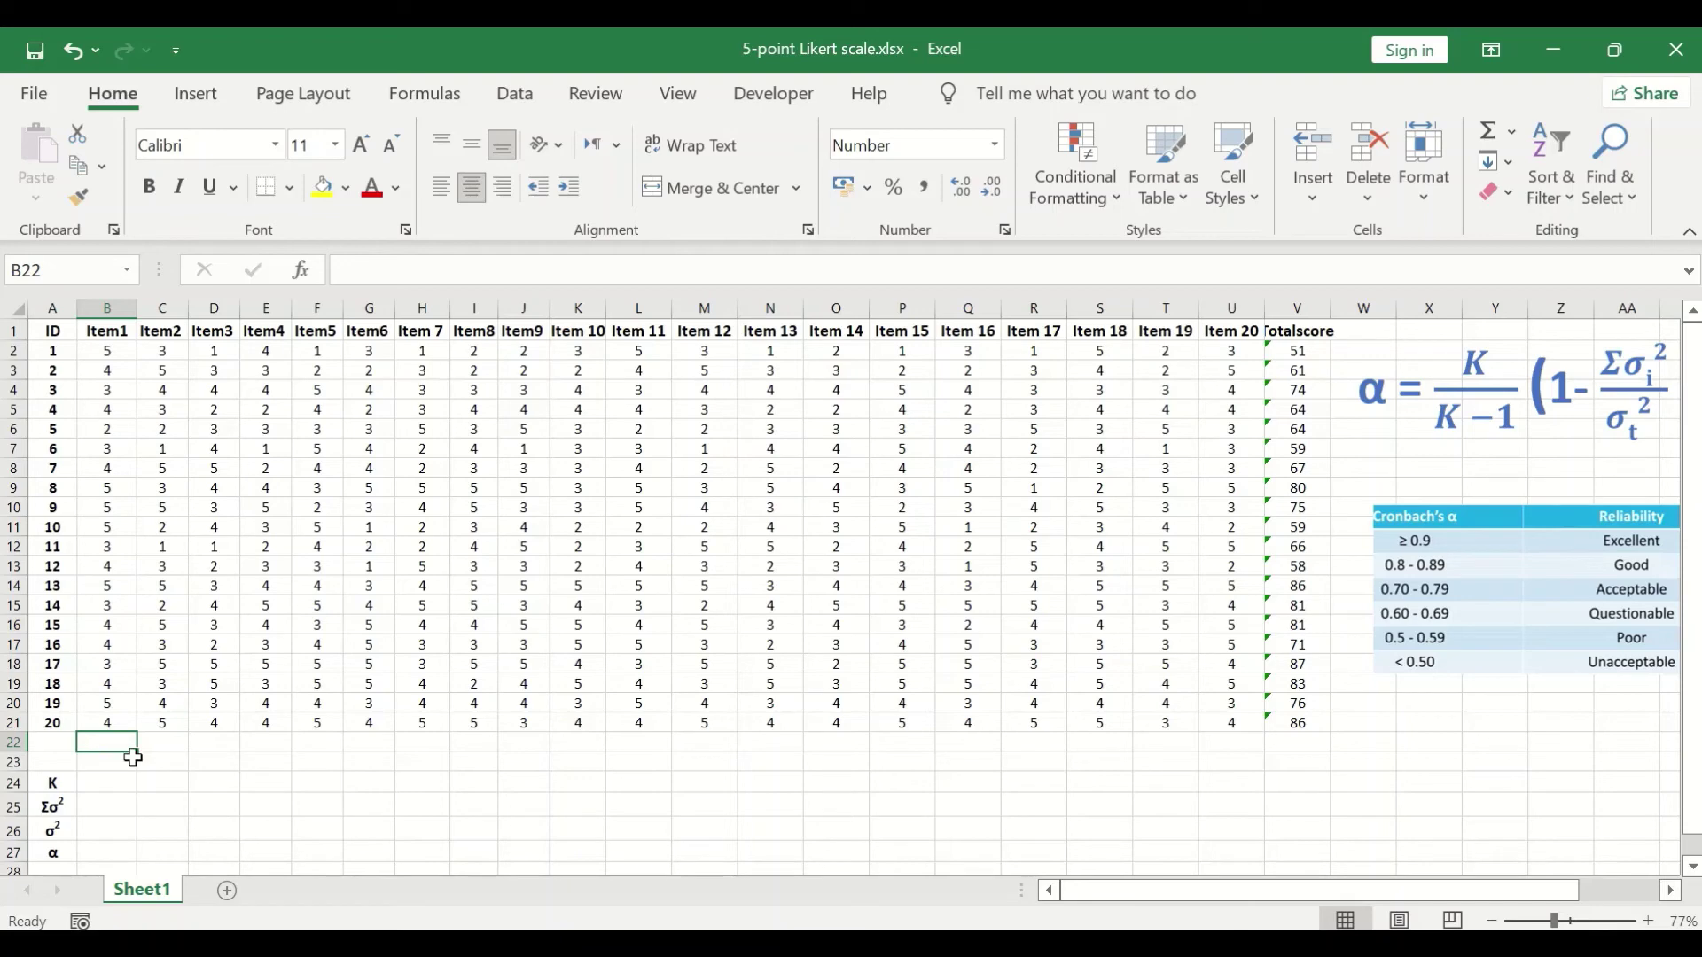
text(=)
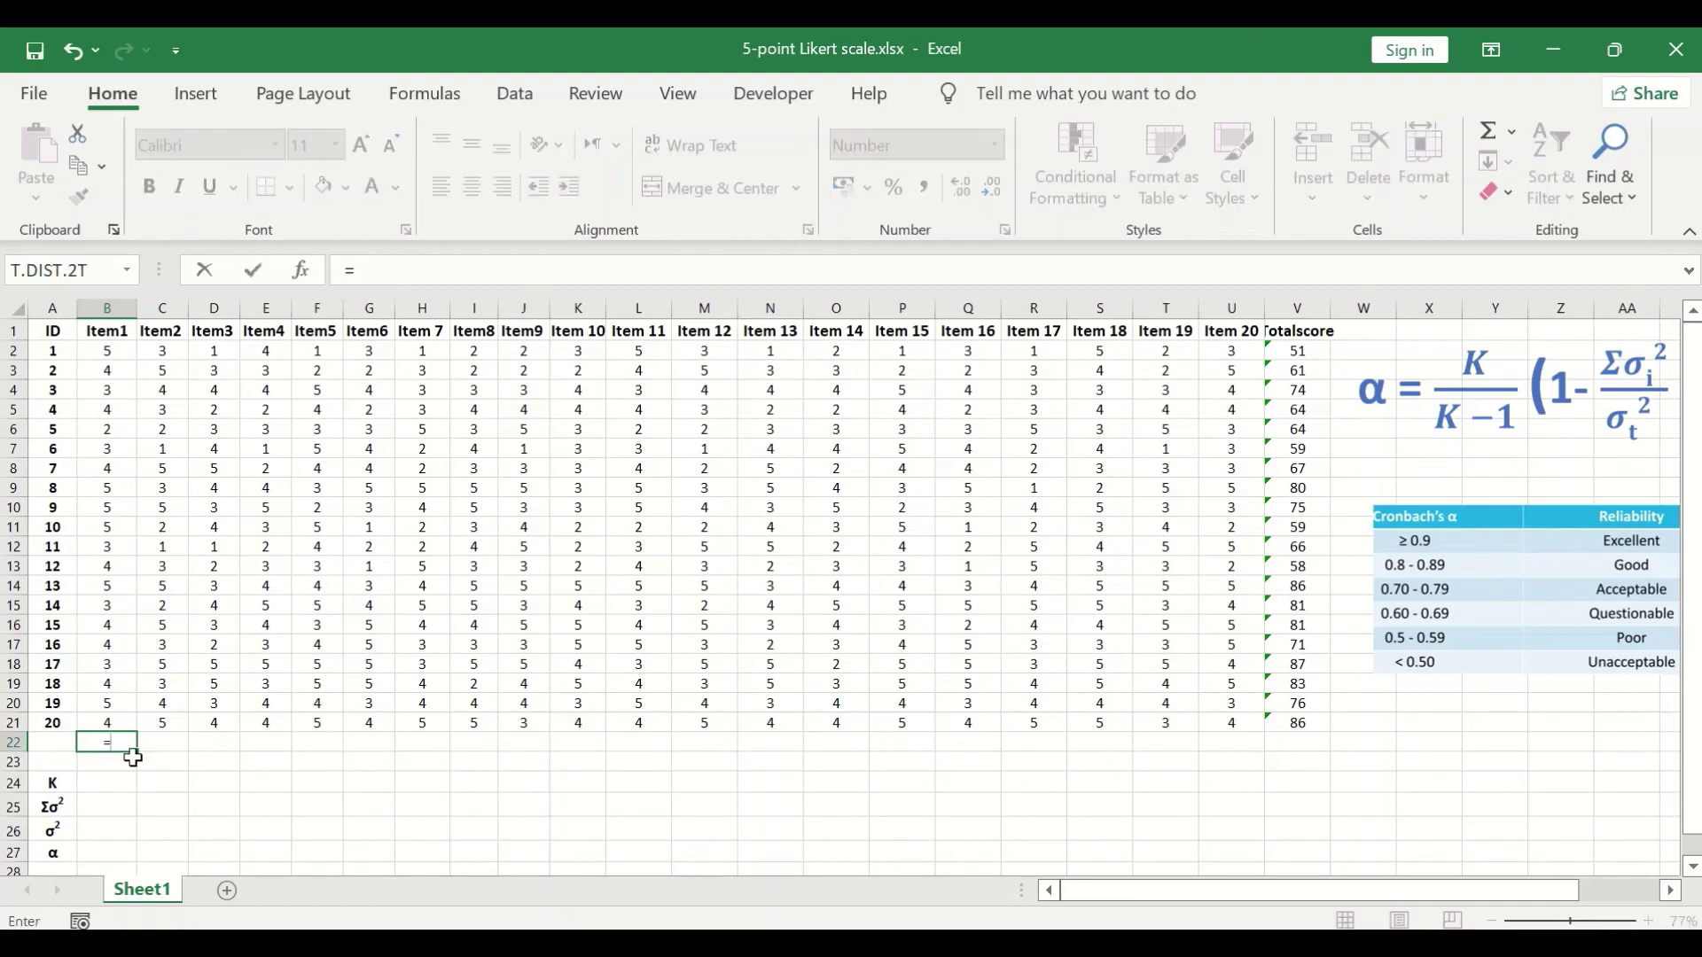
text(var)
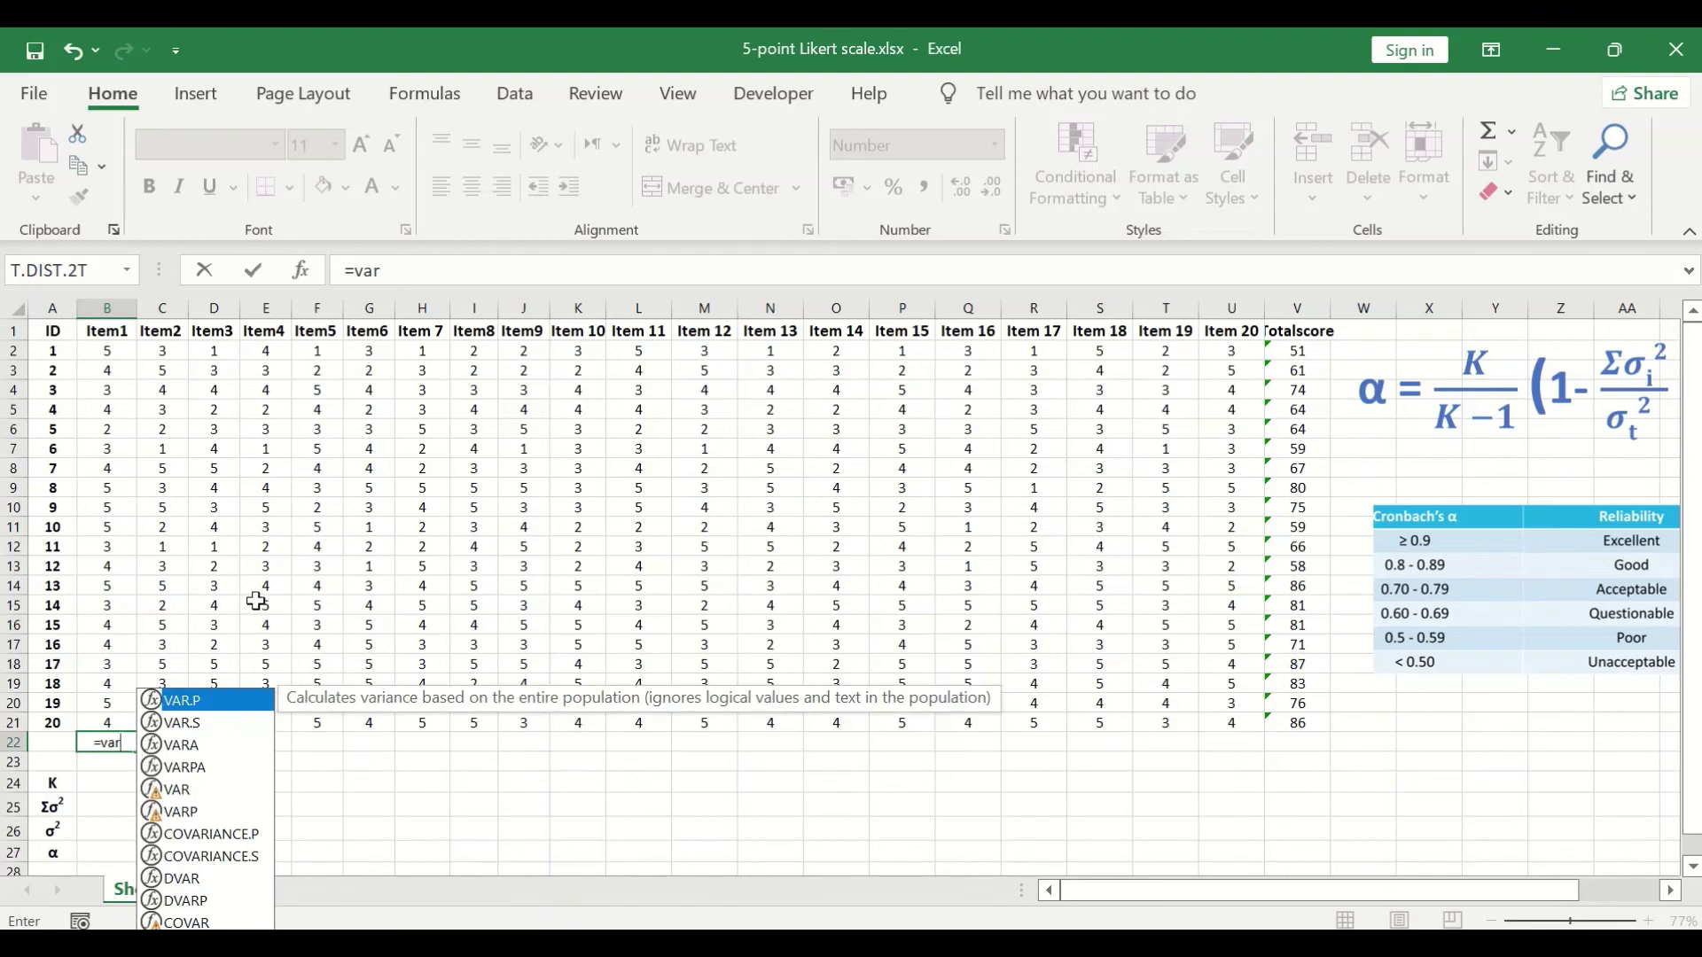
click(194, 724)
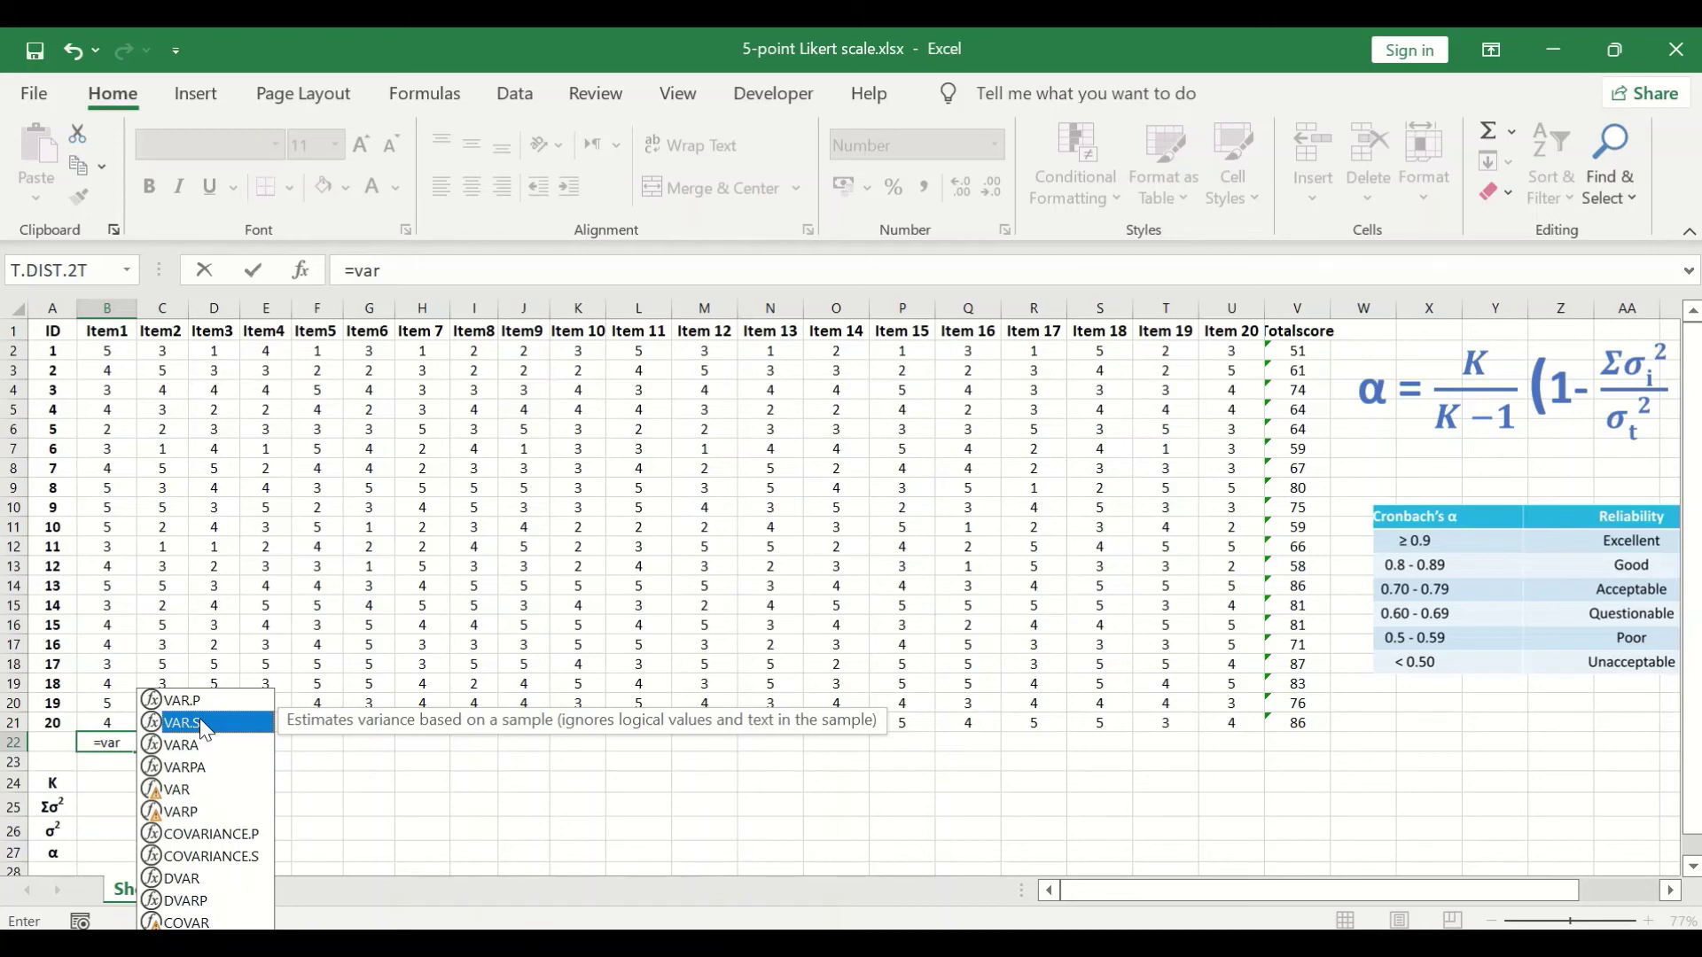
double_click(202, 723)
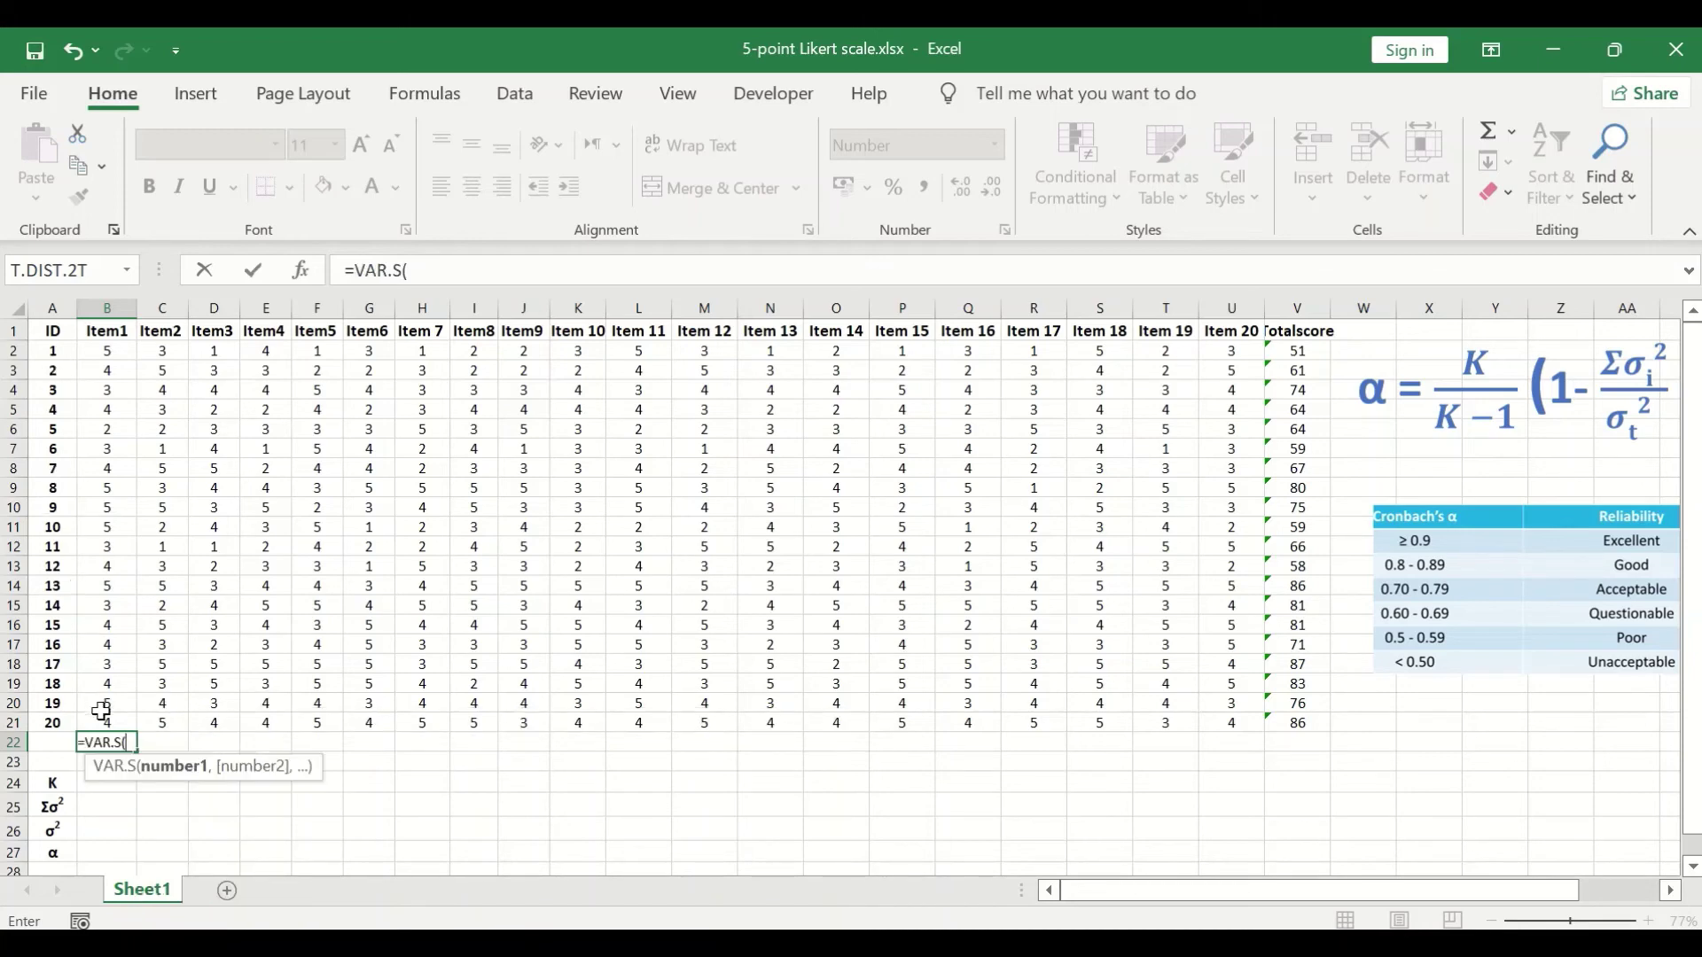
drag(102, 723, 98, 347)
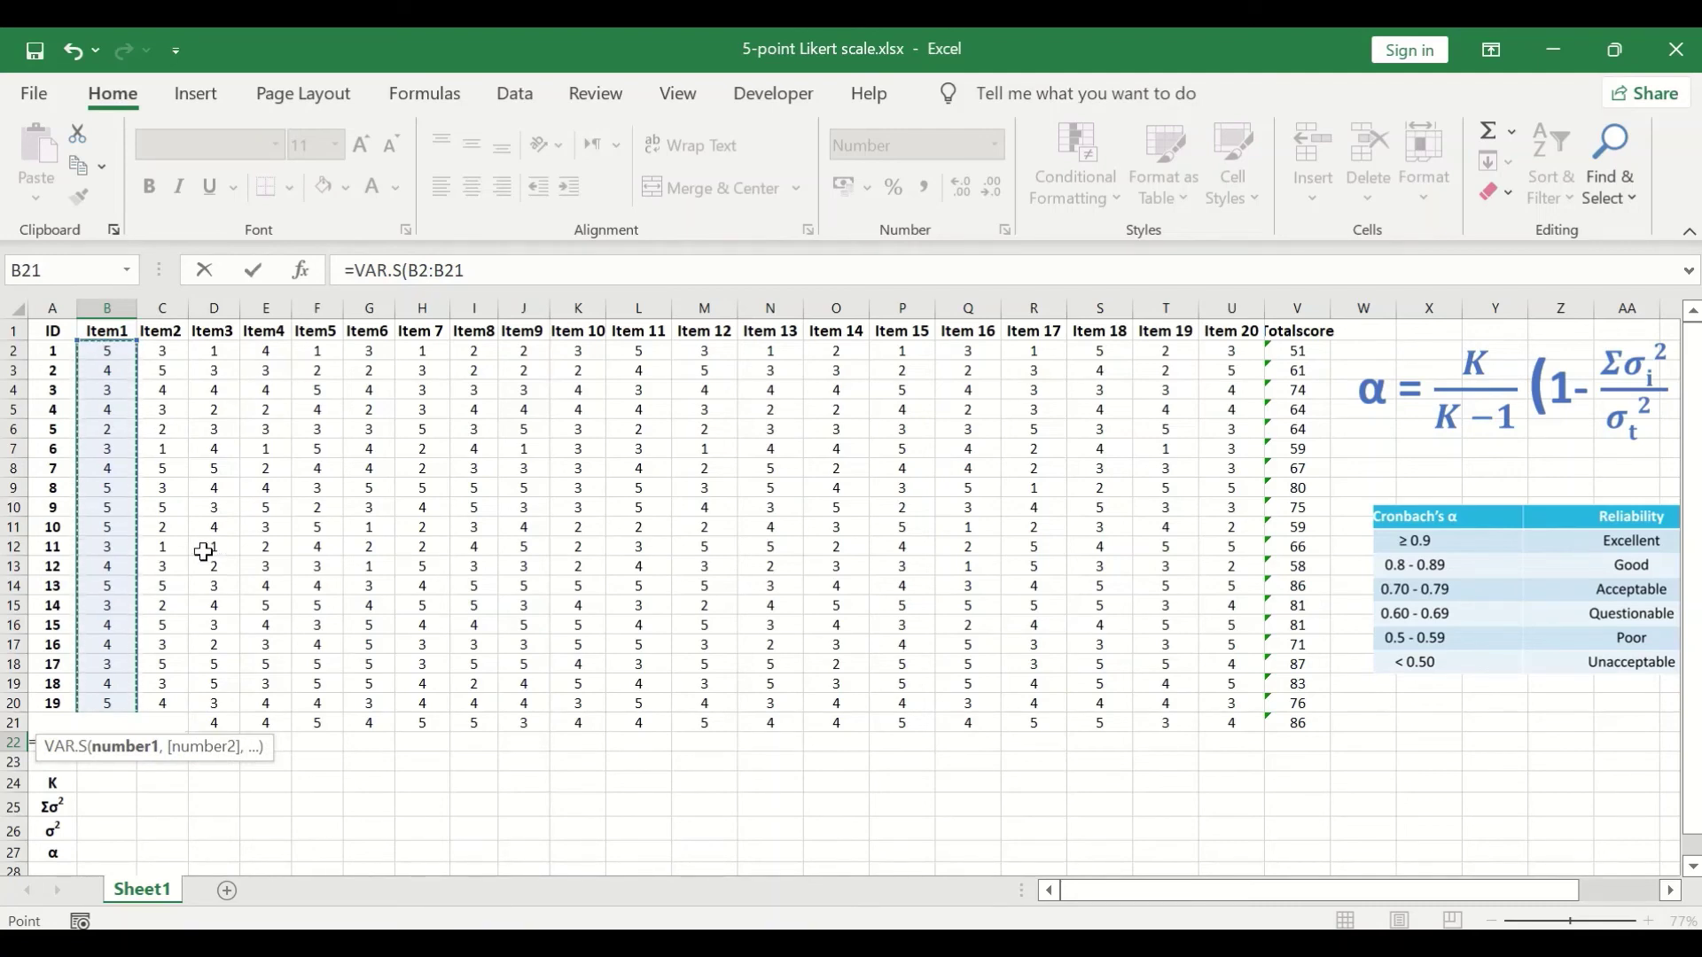
key(Return)
- Fill the variance formula from B22 across row 22 through the Totalscore column, cell V22
click(107, 745)
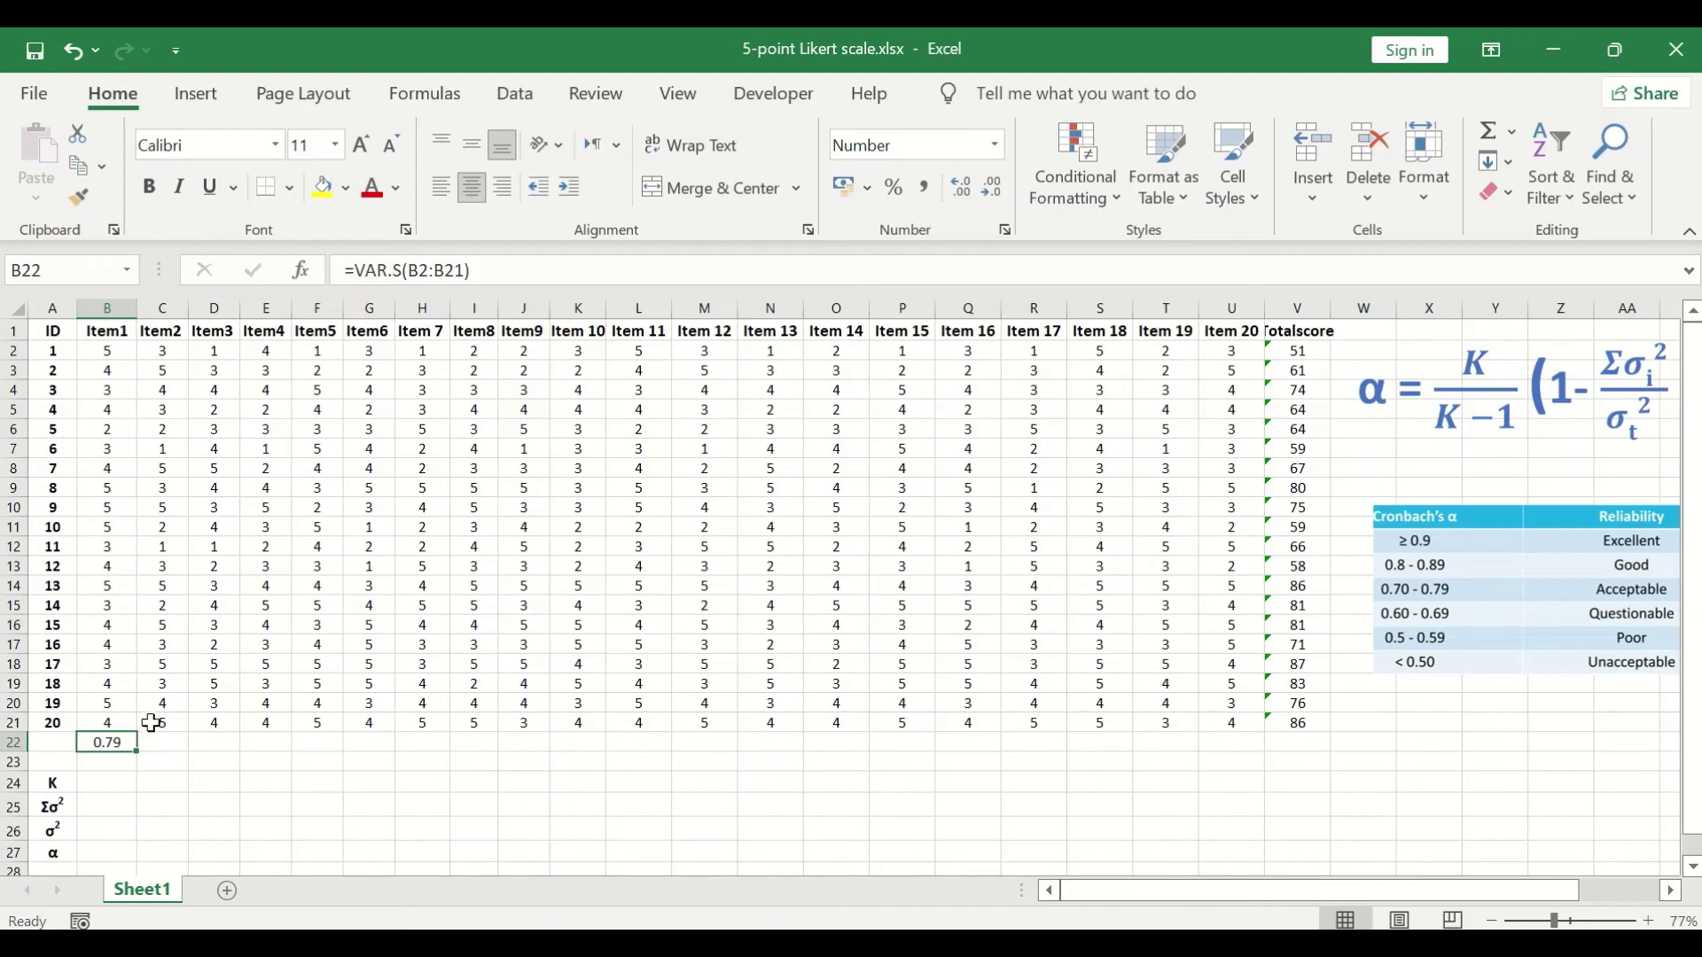
drag(137, 749, 1319, 756)
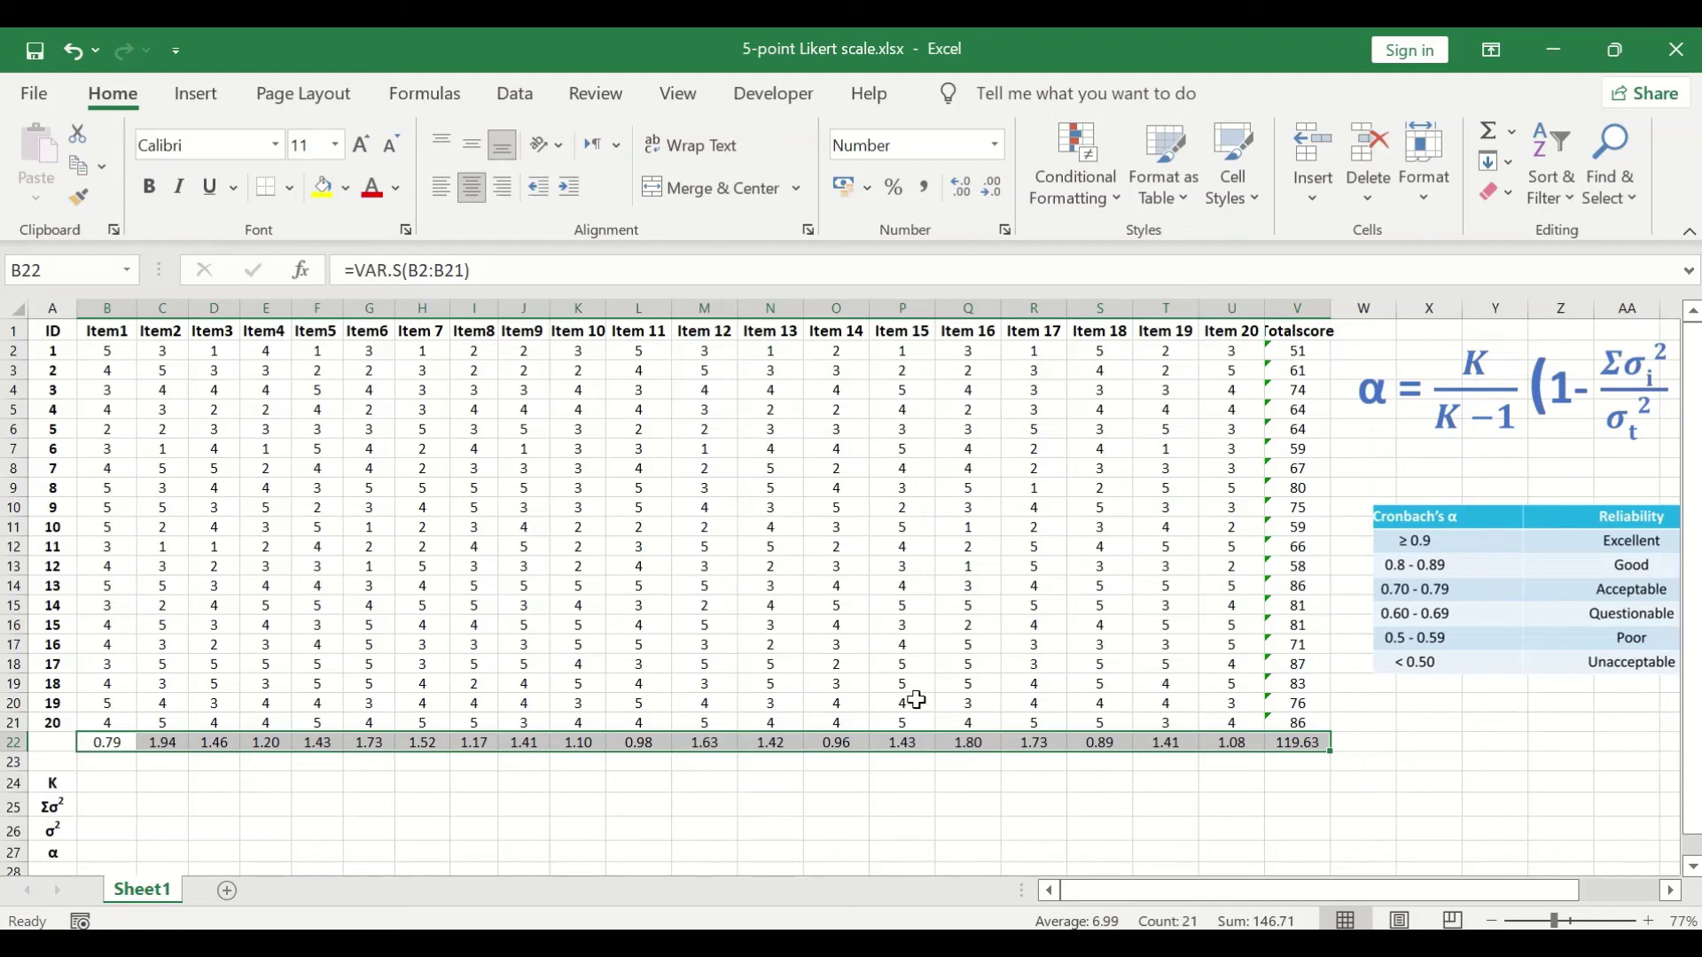
click(635, 806)
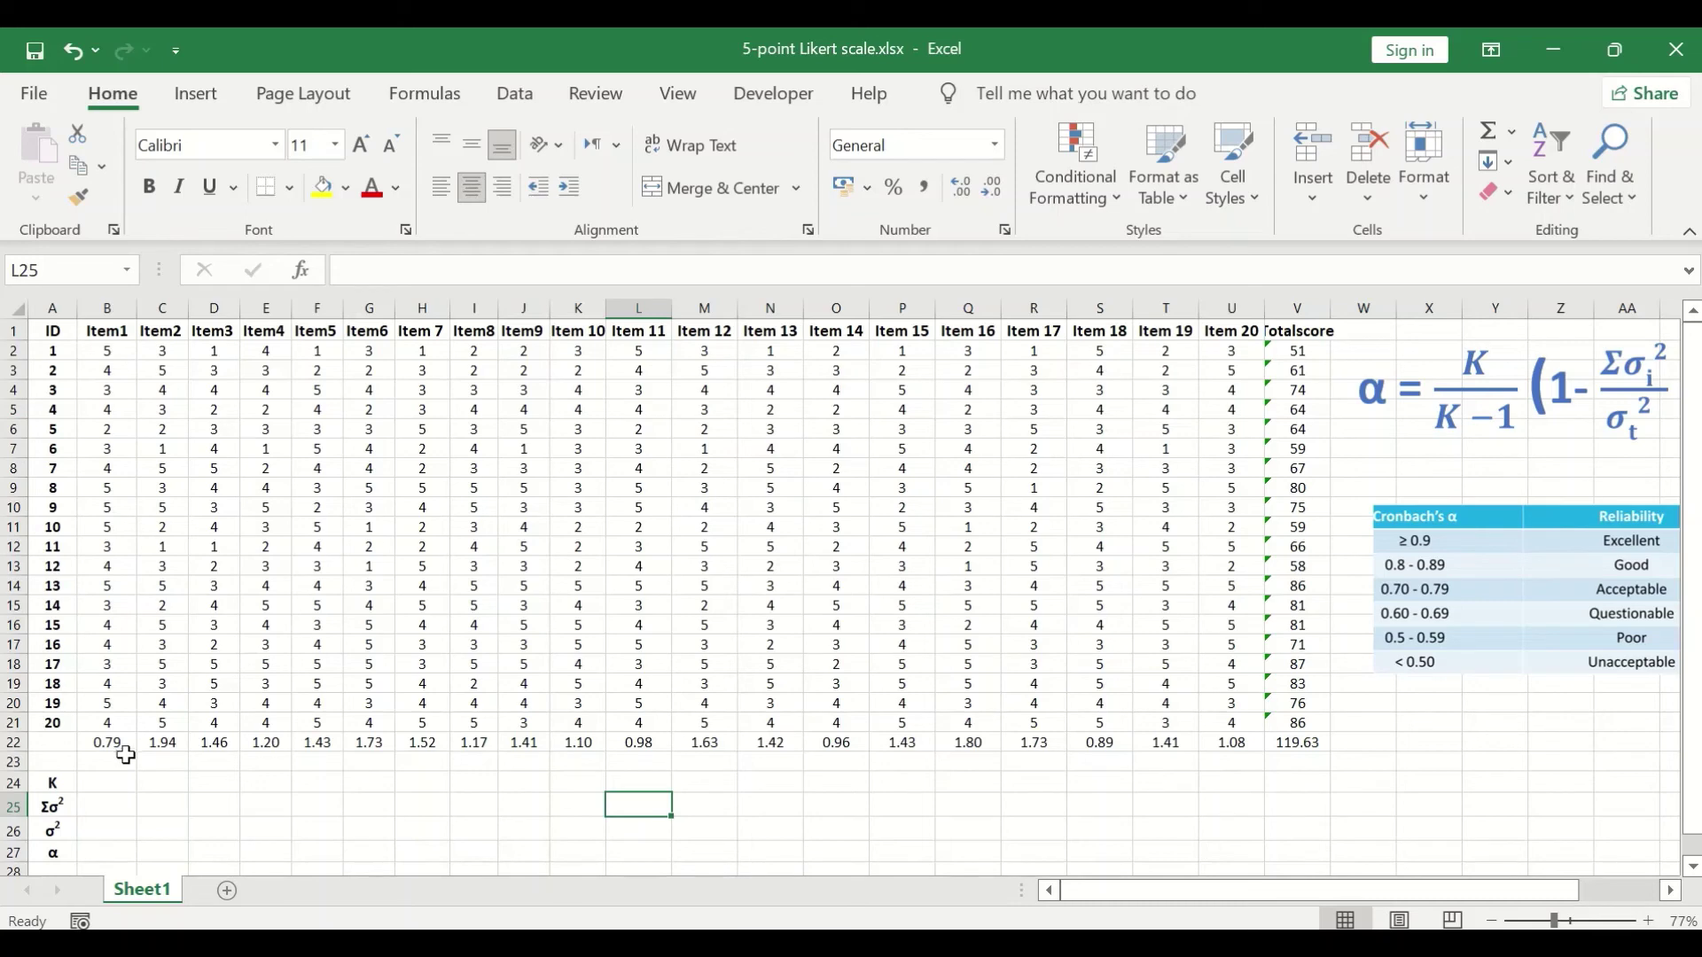
- Sum the 20 item variances in cell B25, beside the Σσ² label, with =SUM(B22:U22)
click(105, 804)
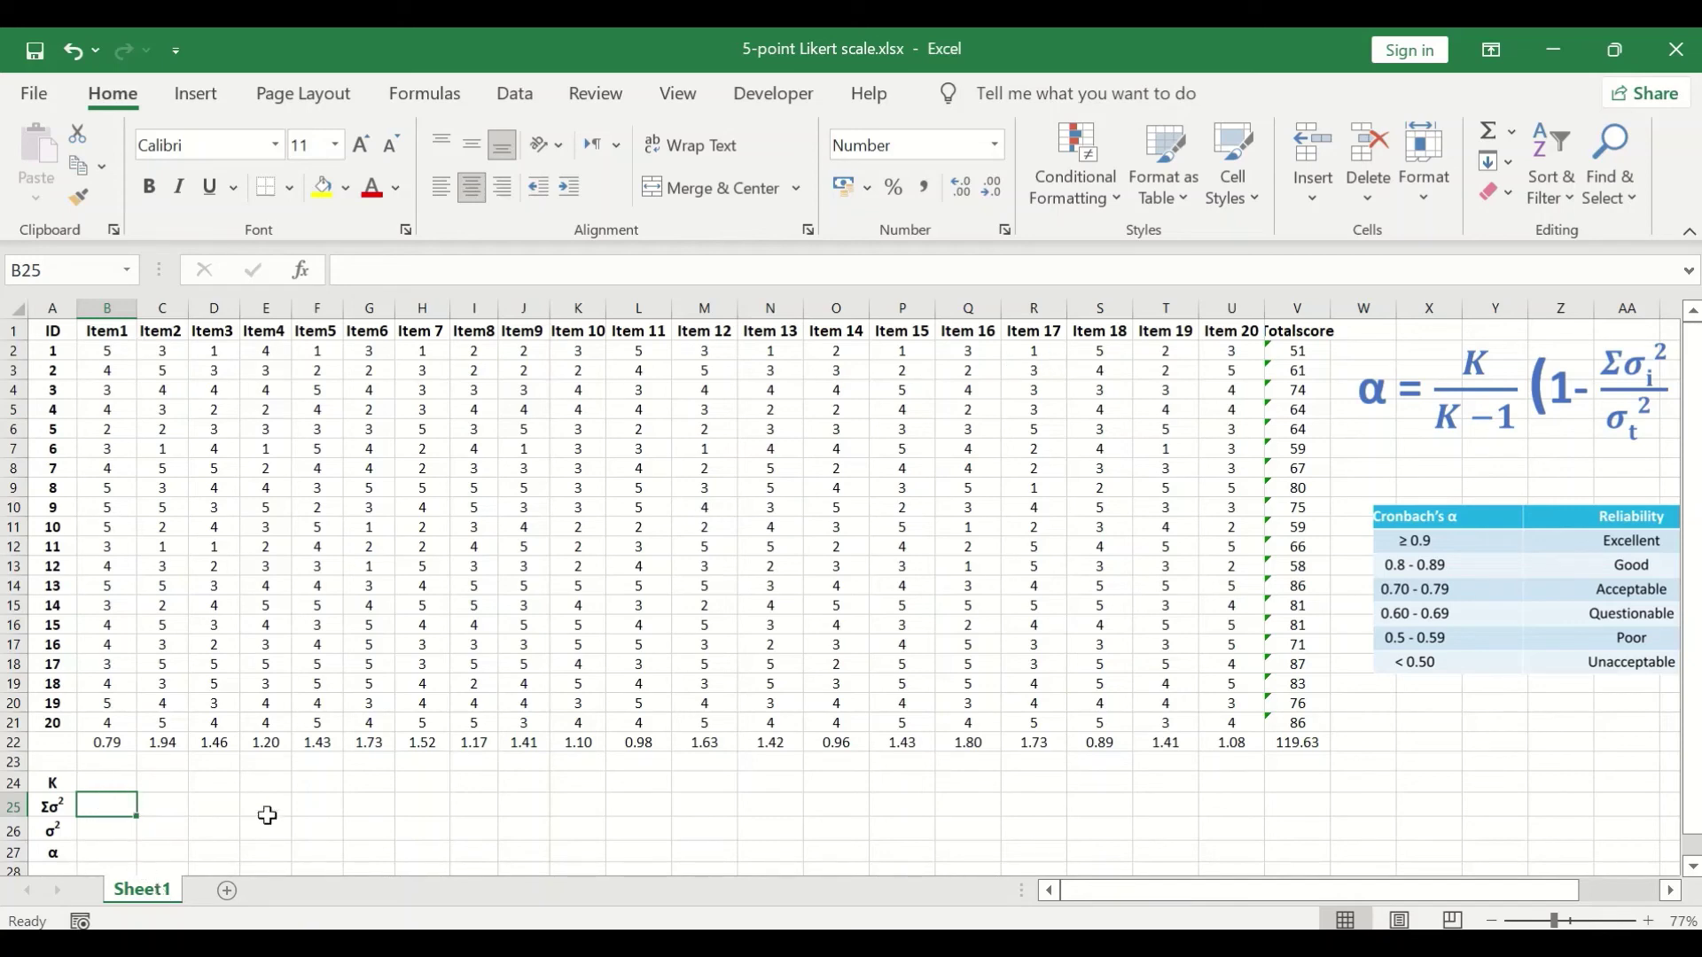
click(1511, 132)
click(1539, 168)
drag(87, 744, 1228, 755)
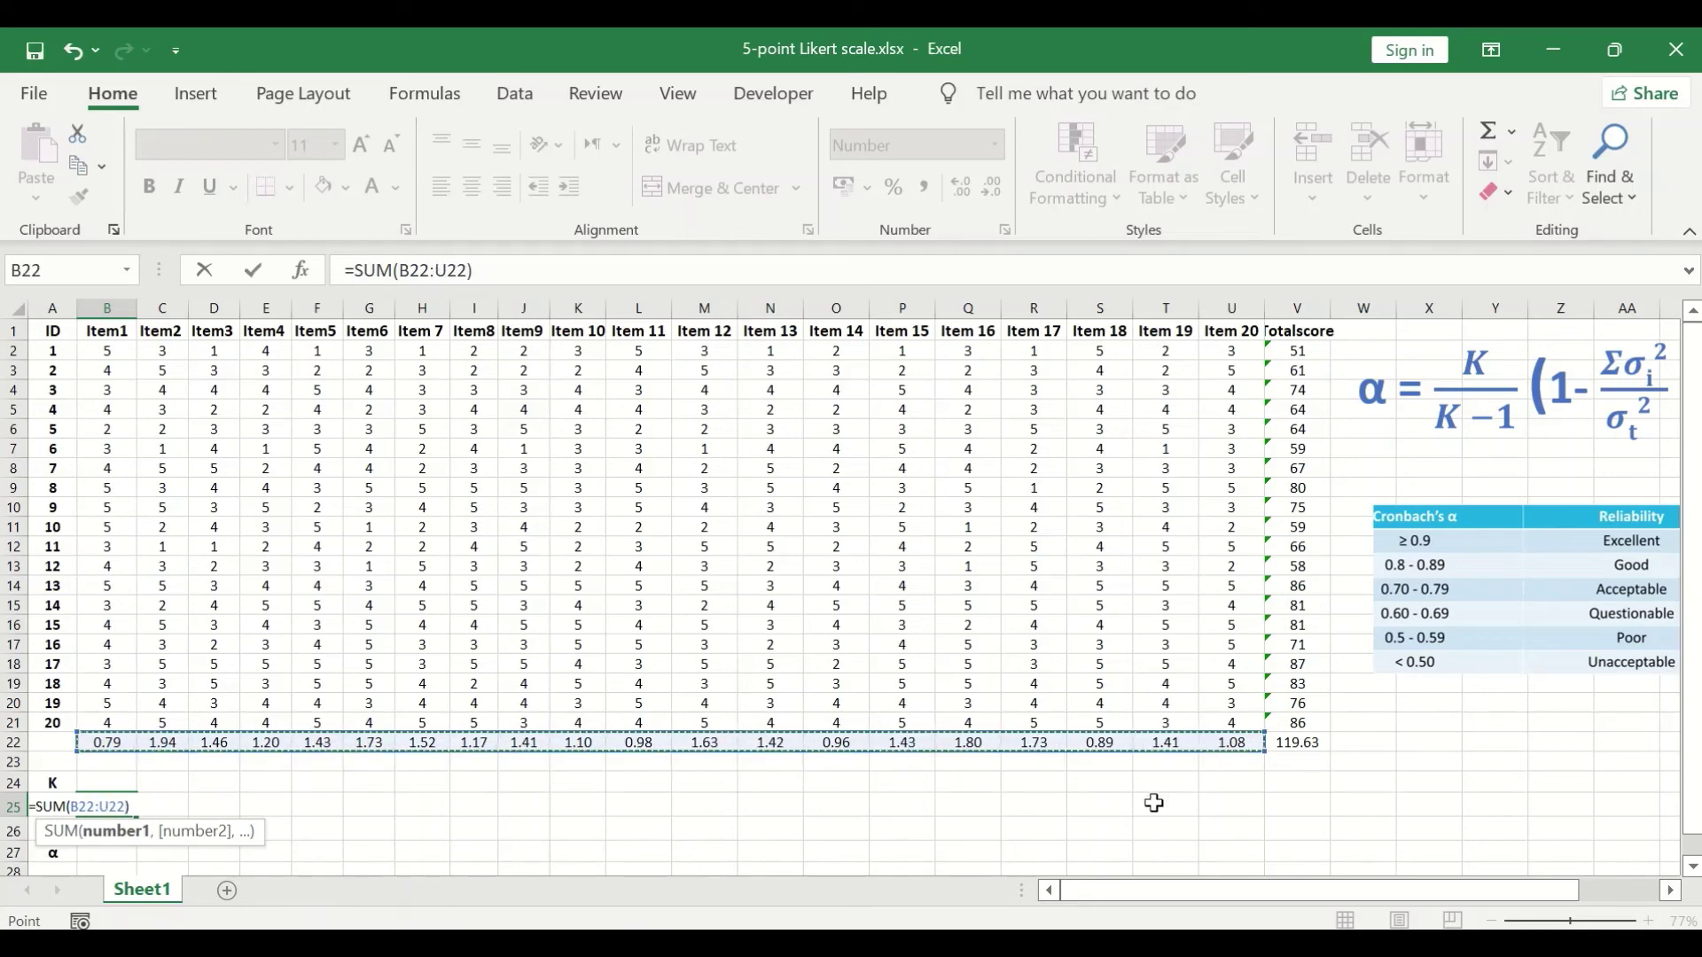
key(Return)
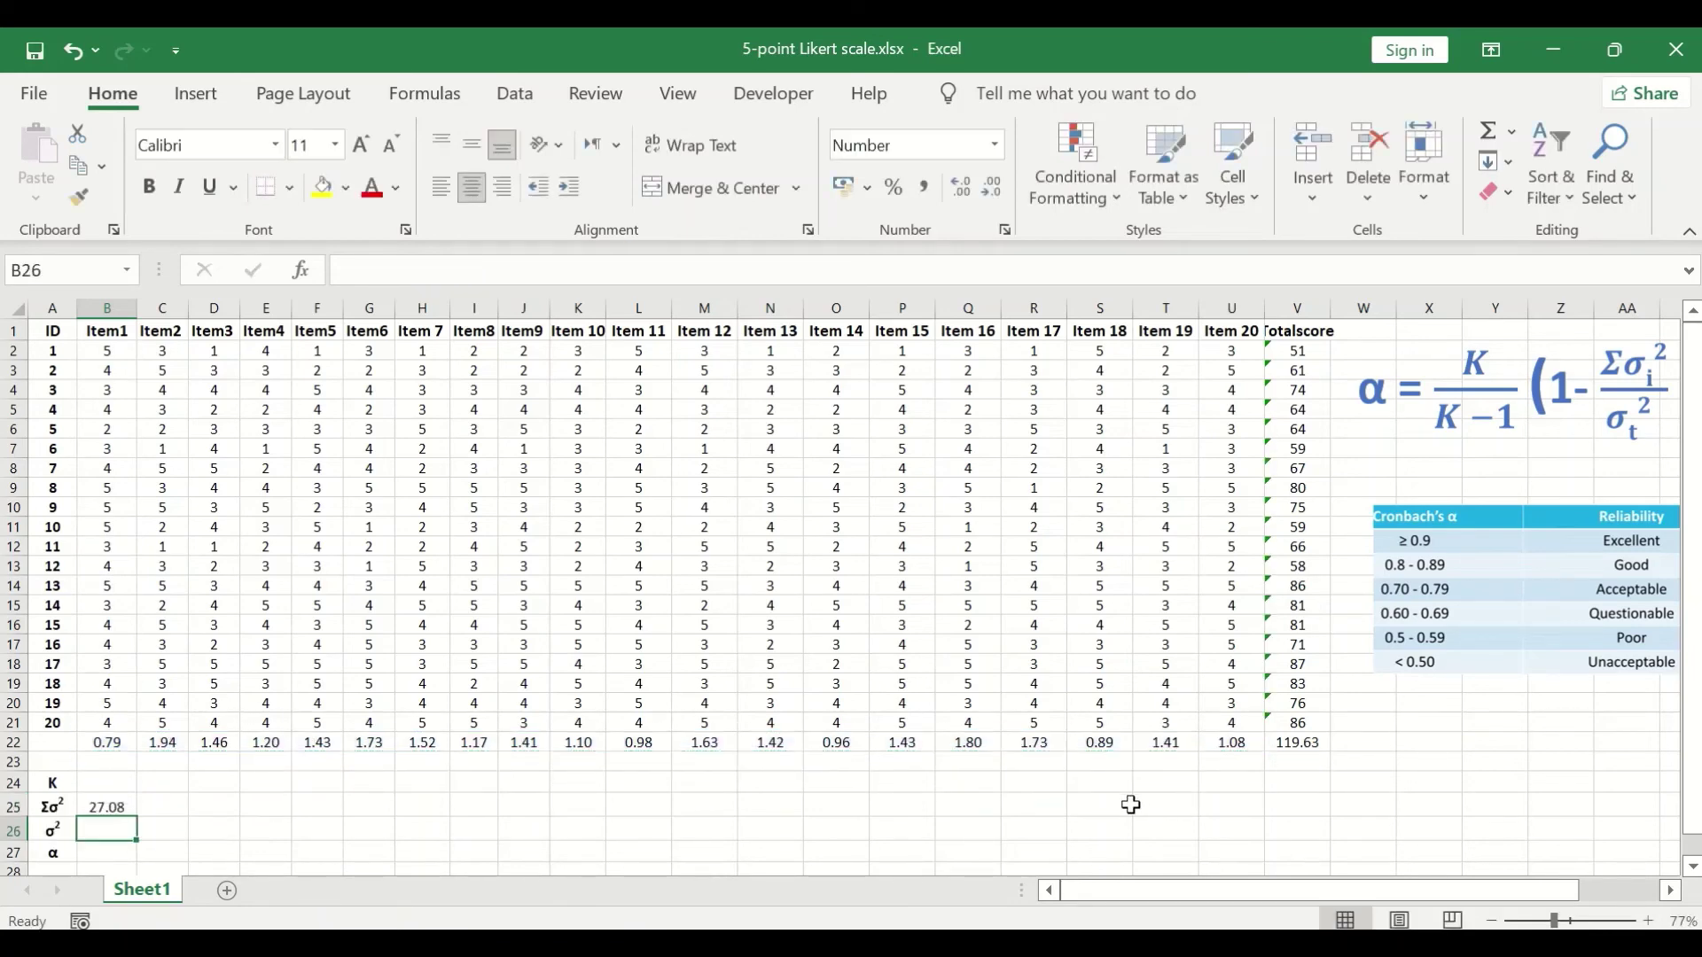
click(124, 807)
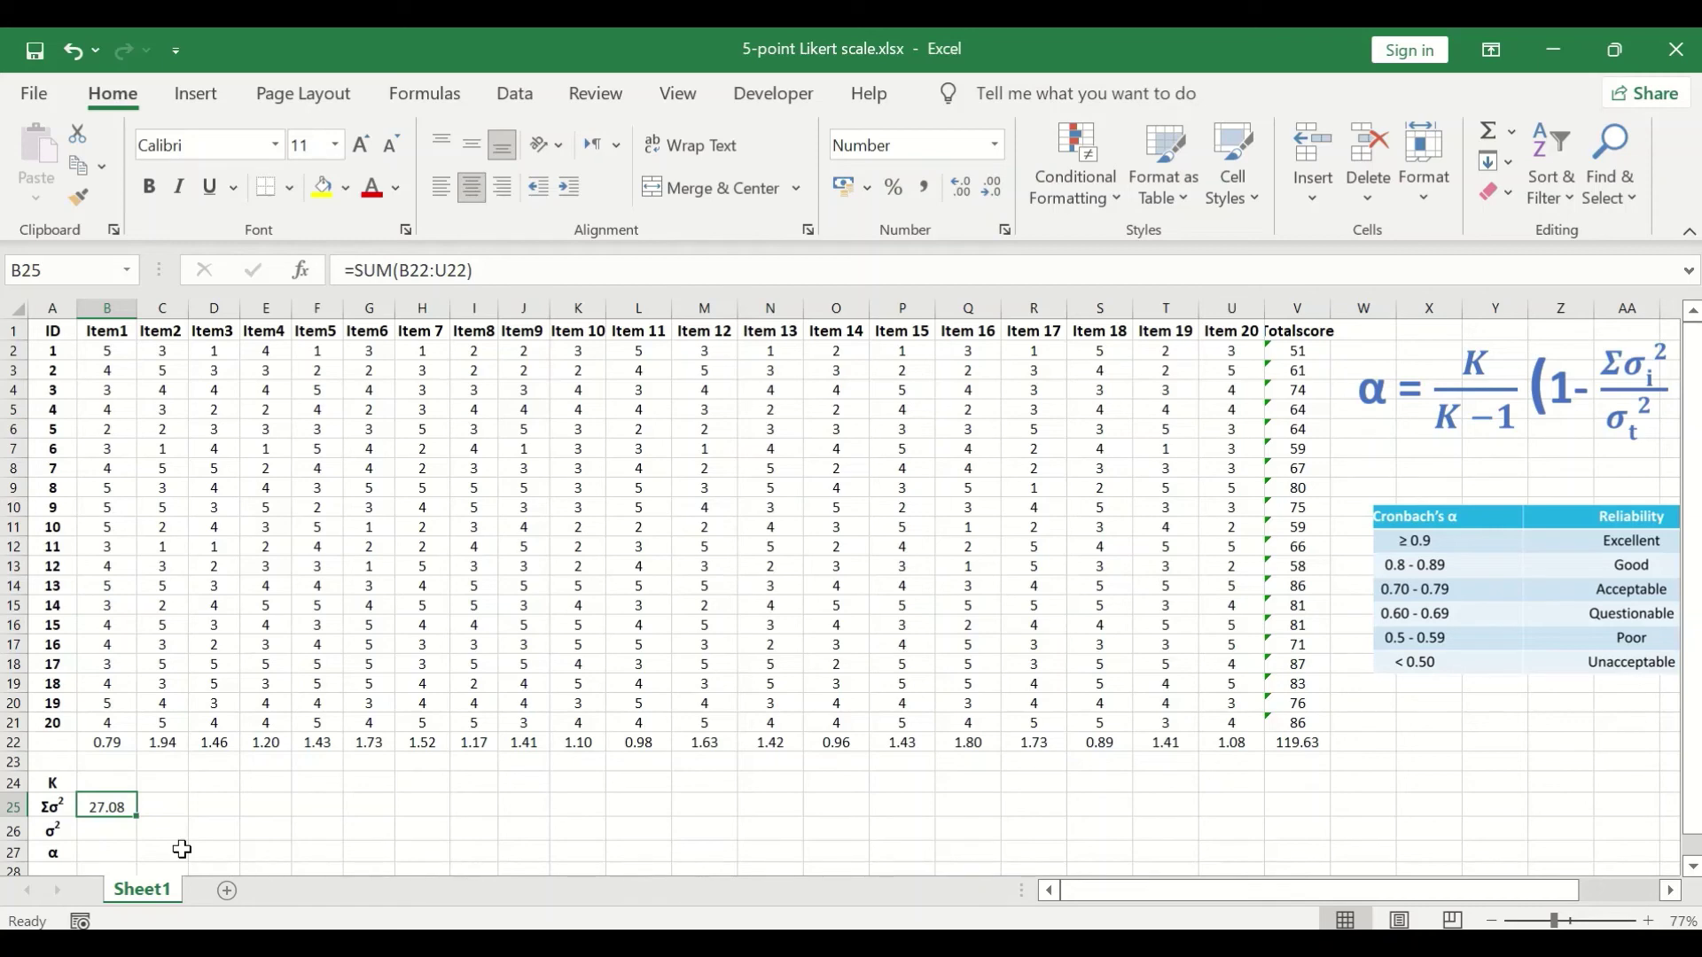
- Copy the Totalscore variance from V22 and paste it as a link into B26, beside the σ² label
click(1307, 742)
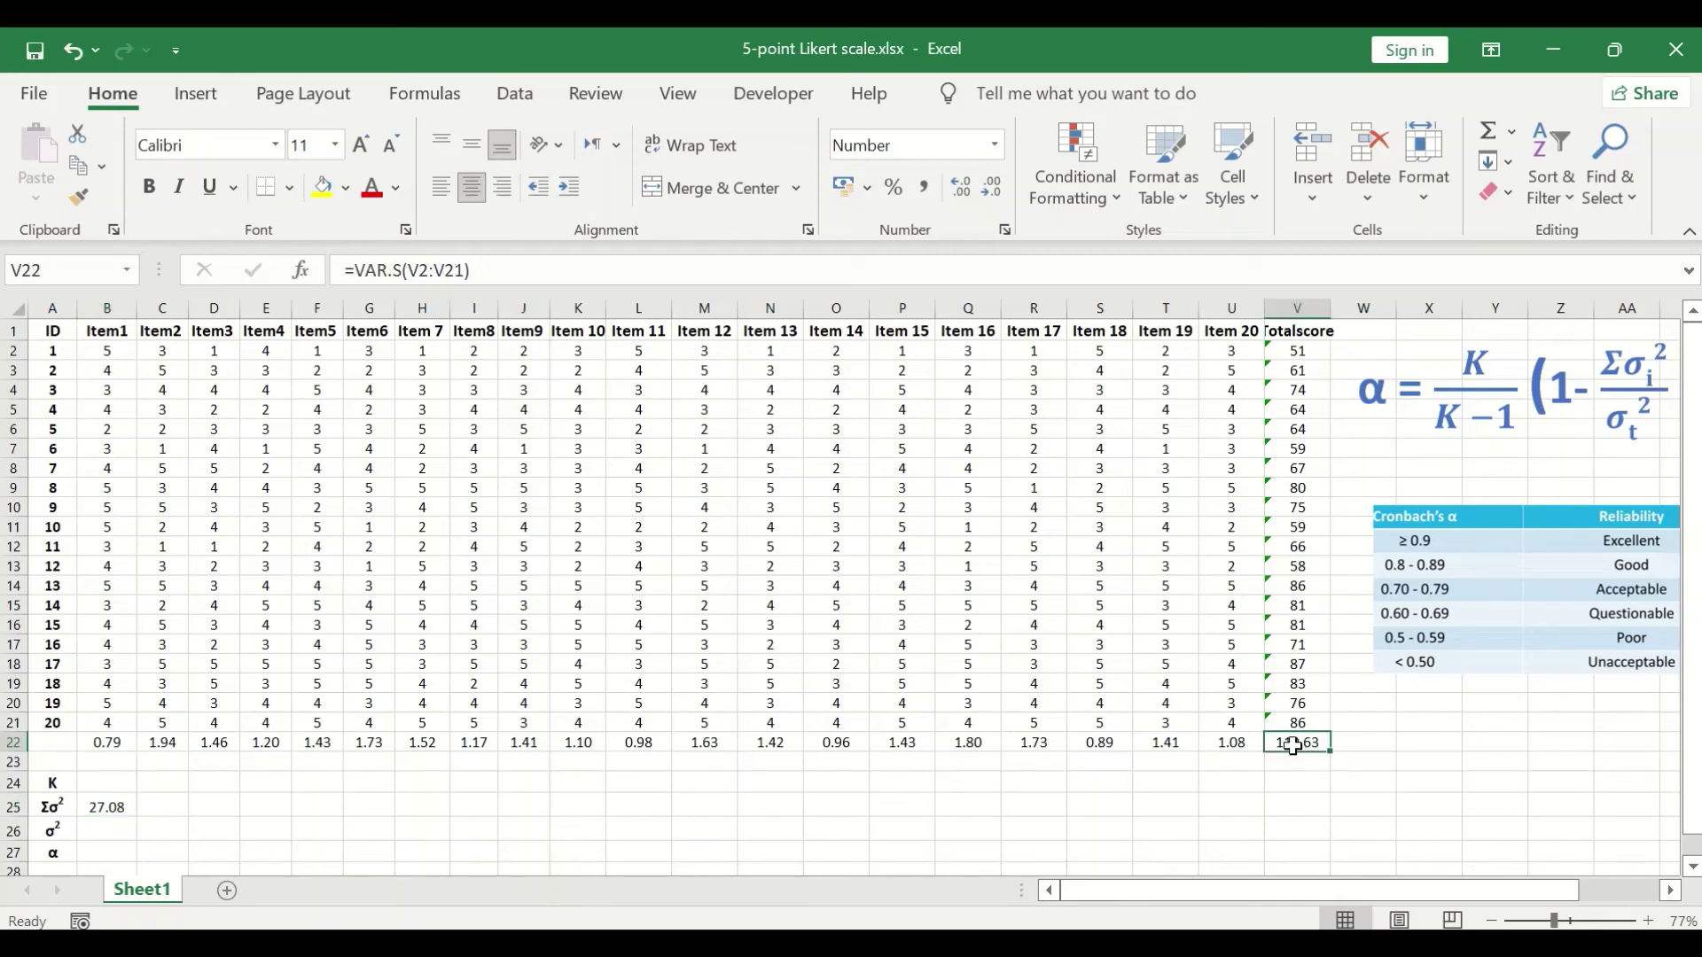
right_click(1295, 746)
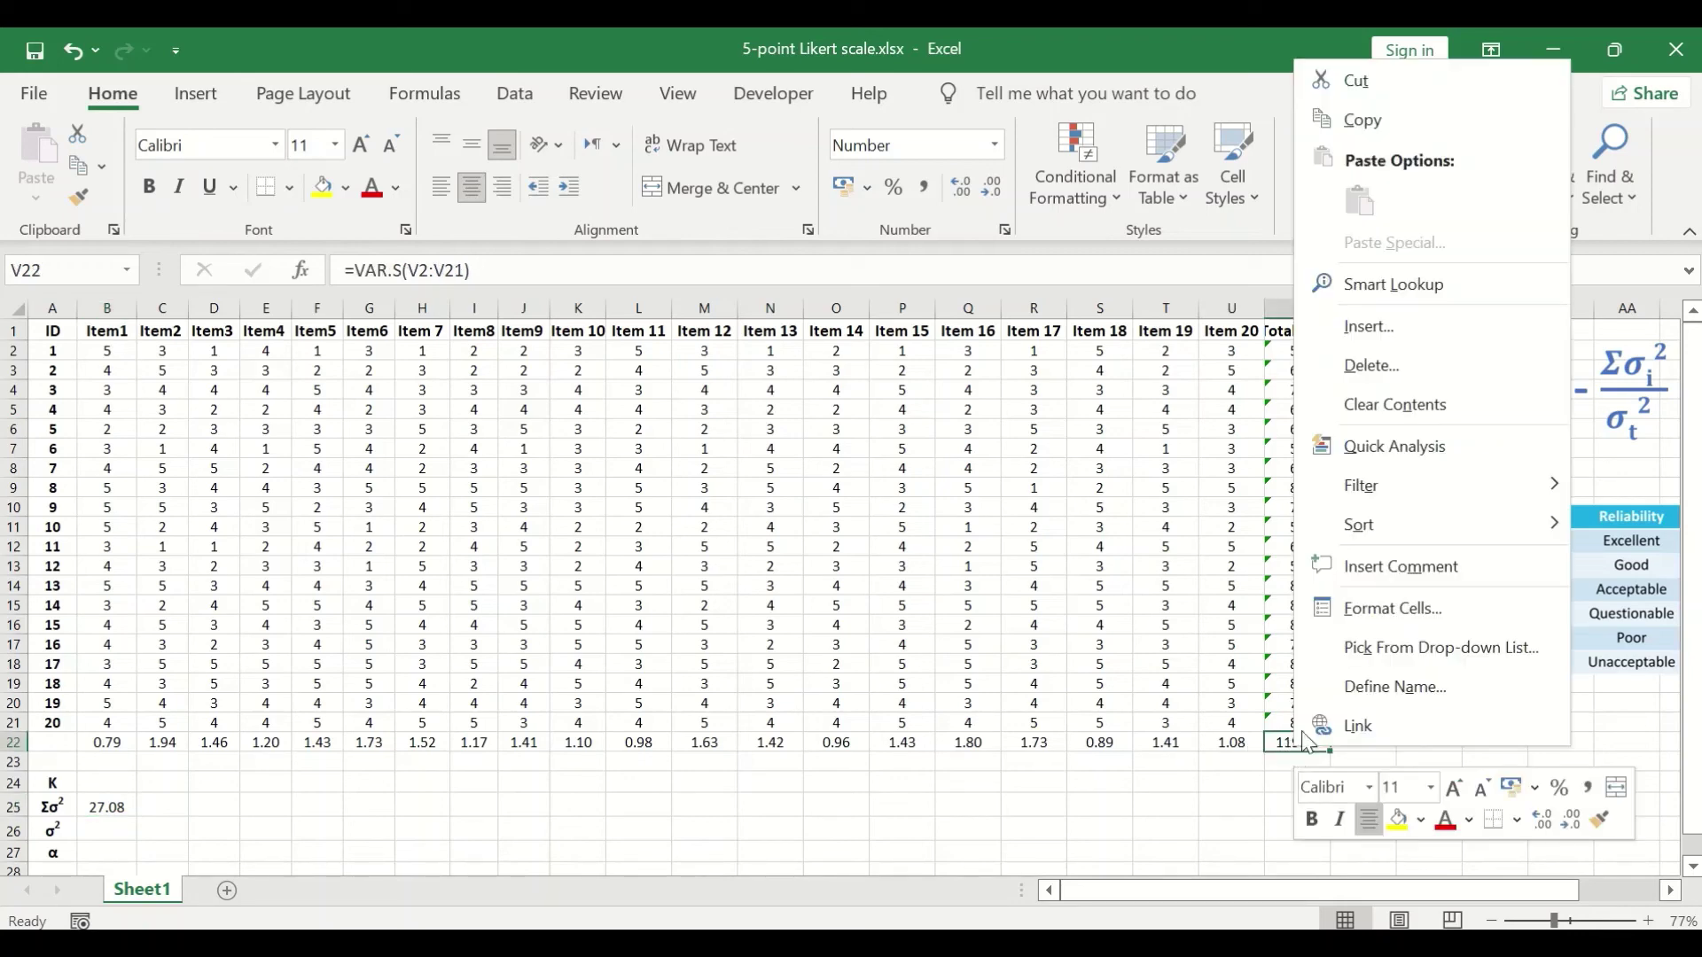
click(1354, 132)
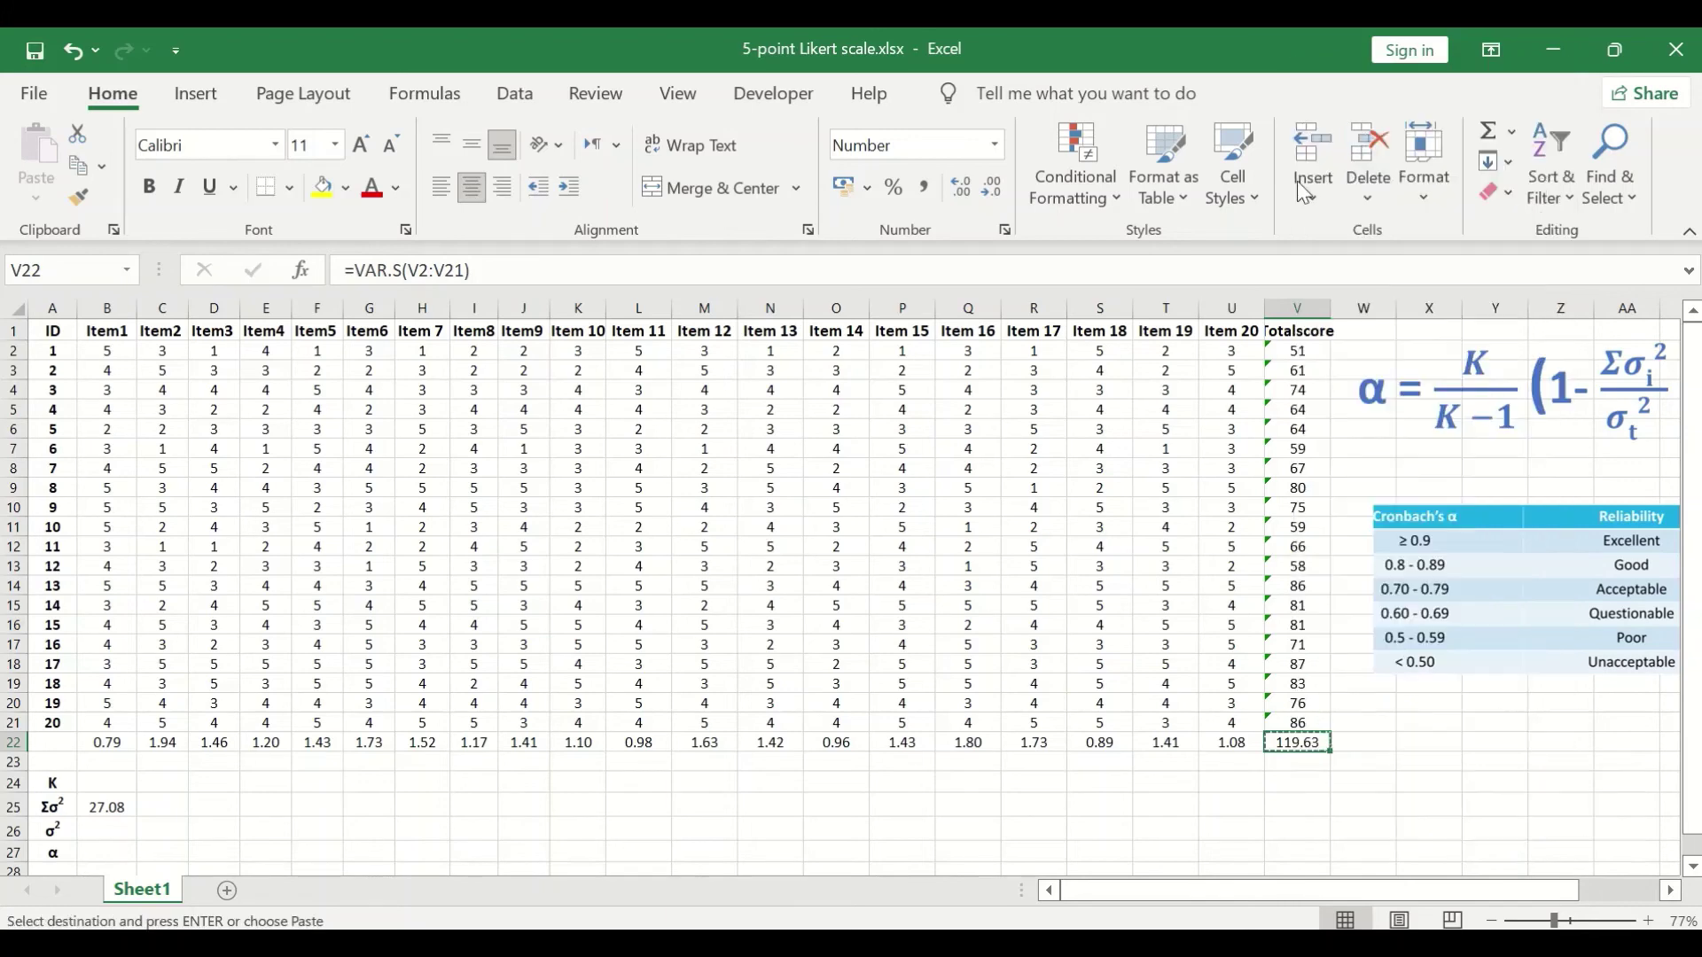
click(102, 834)
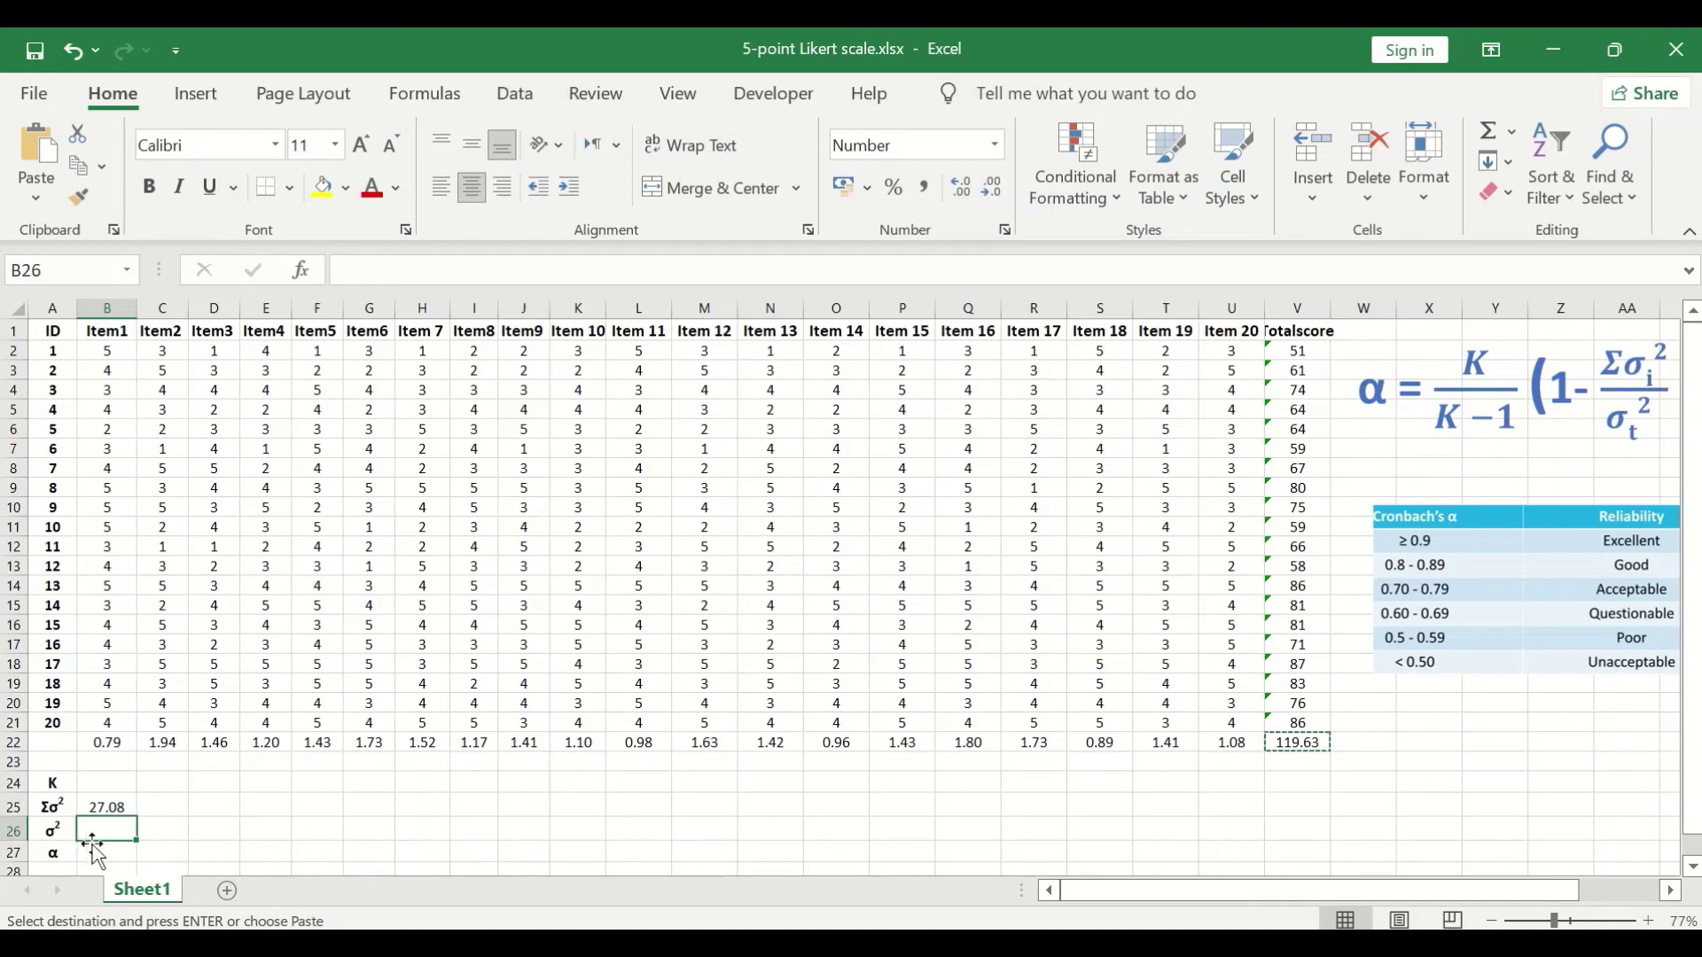
right_click(110, 831)
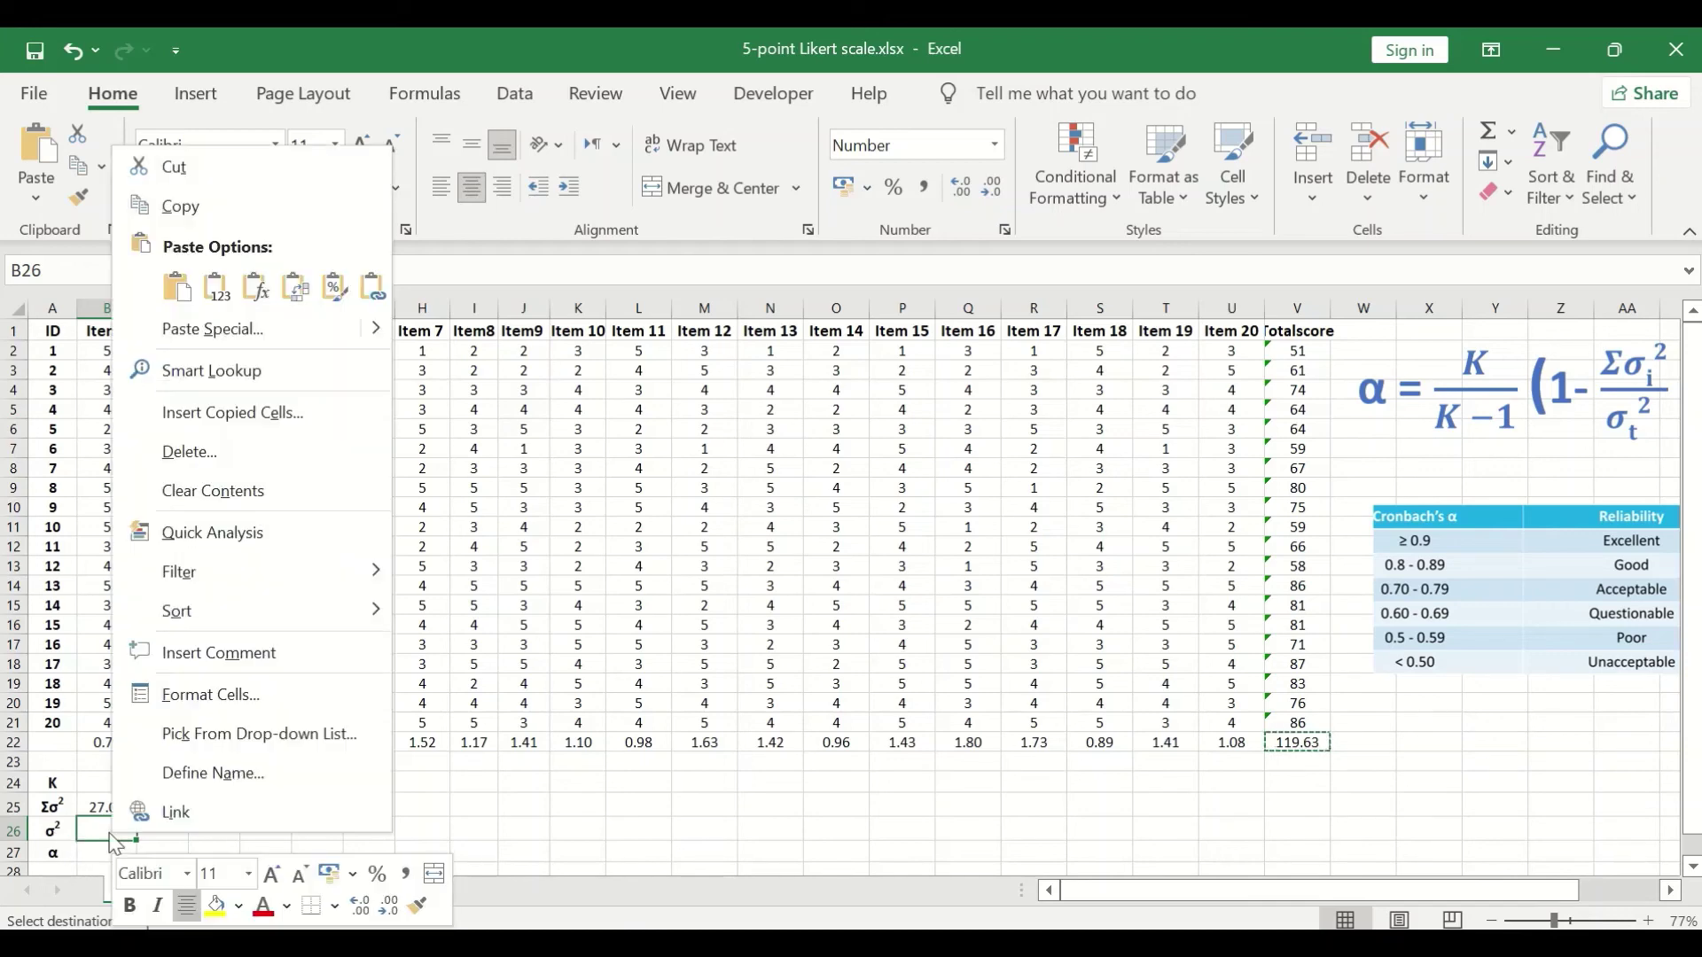
click(372, 288)
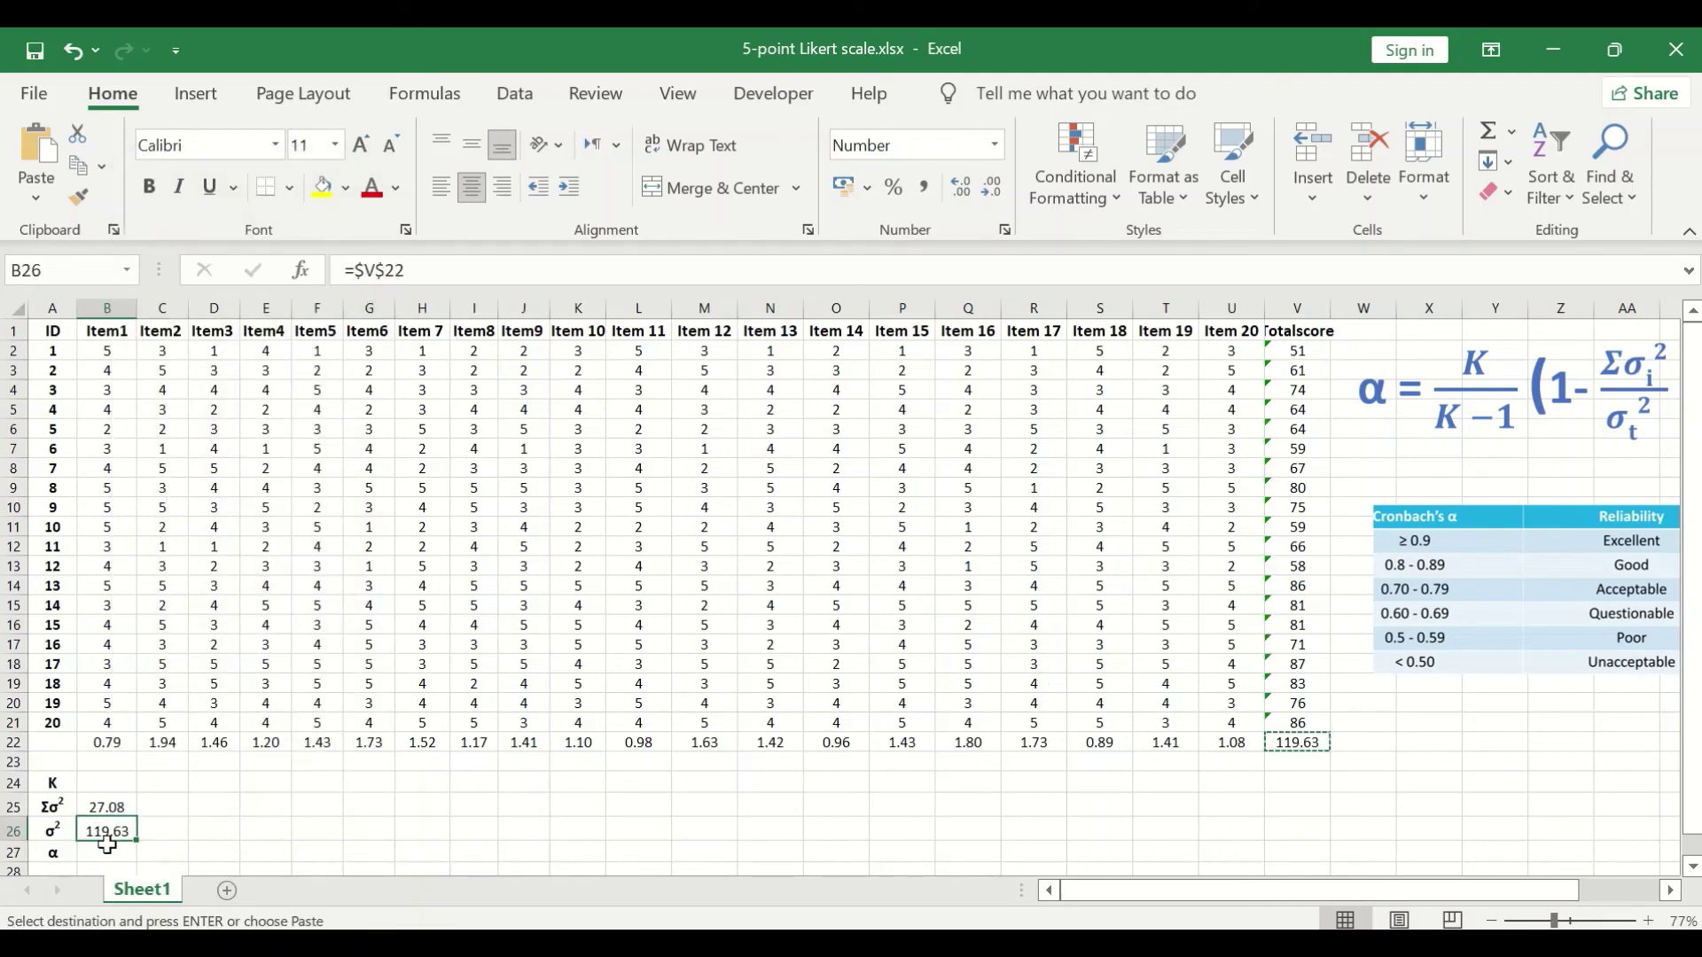
- Add a subscript t after σ in the A26 label so it reads σt²
click(48, 831)
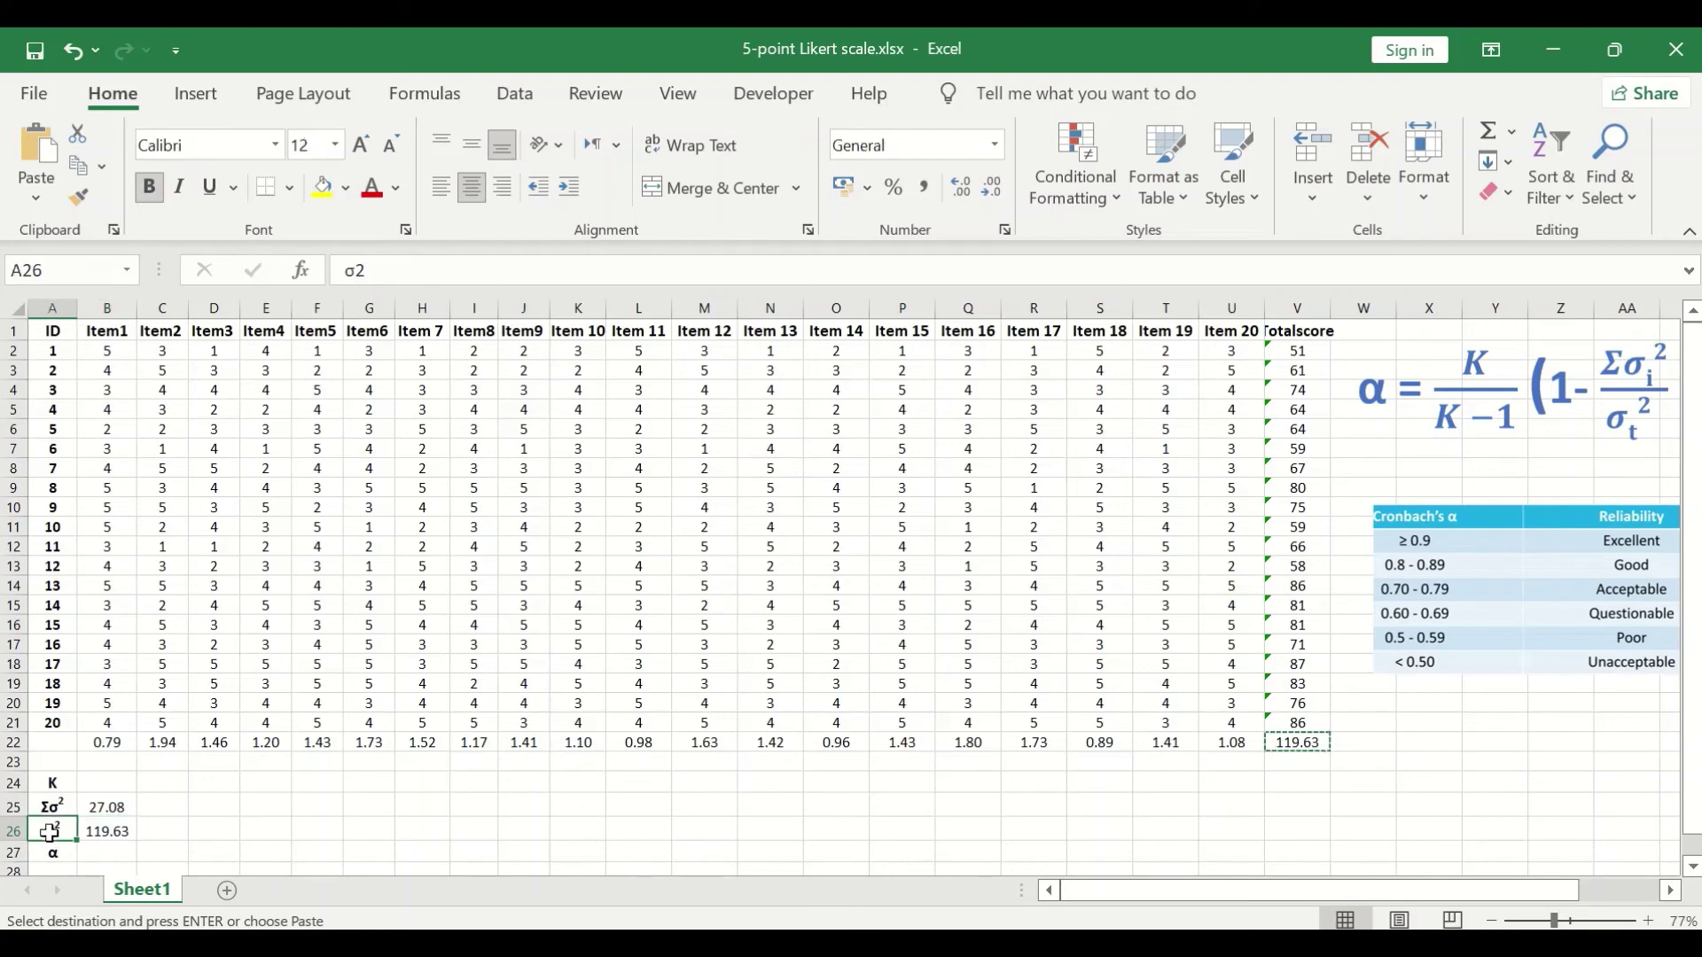
click(386, 272)
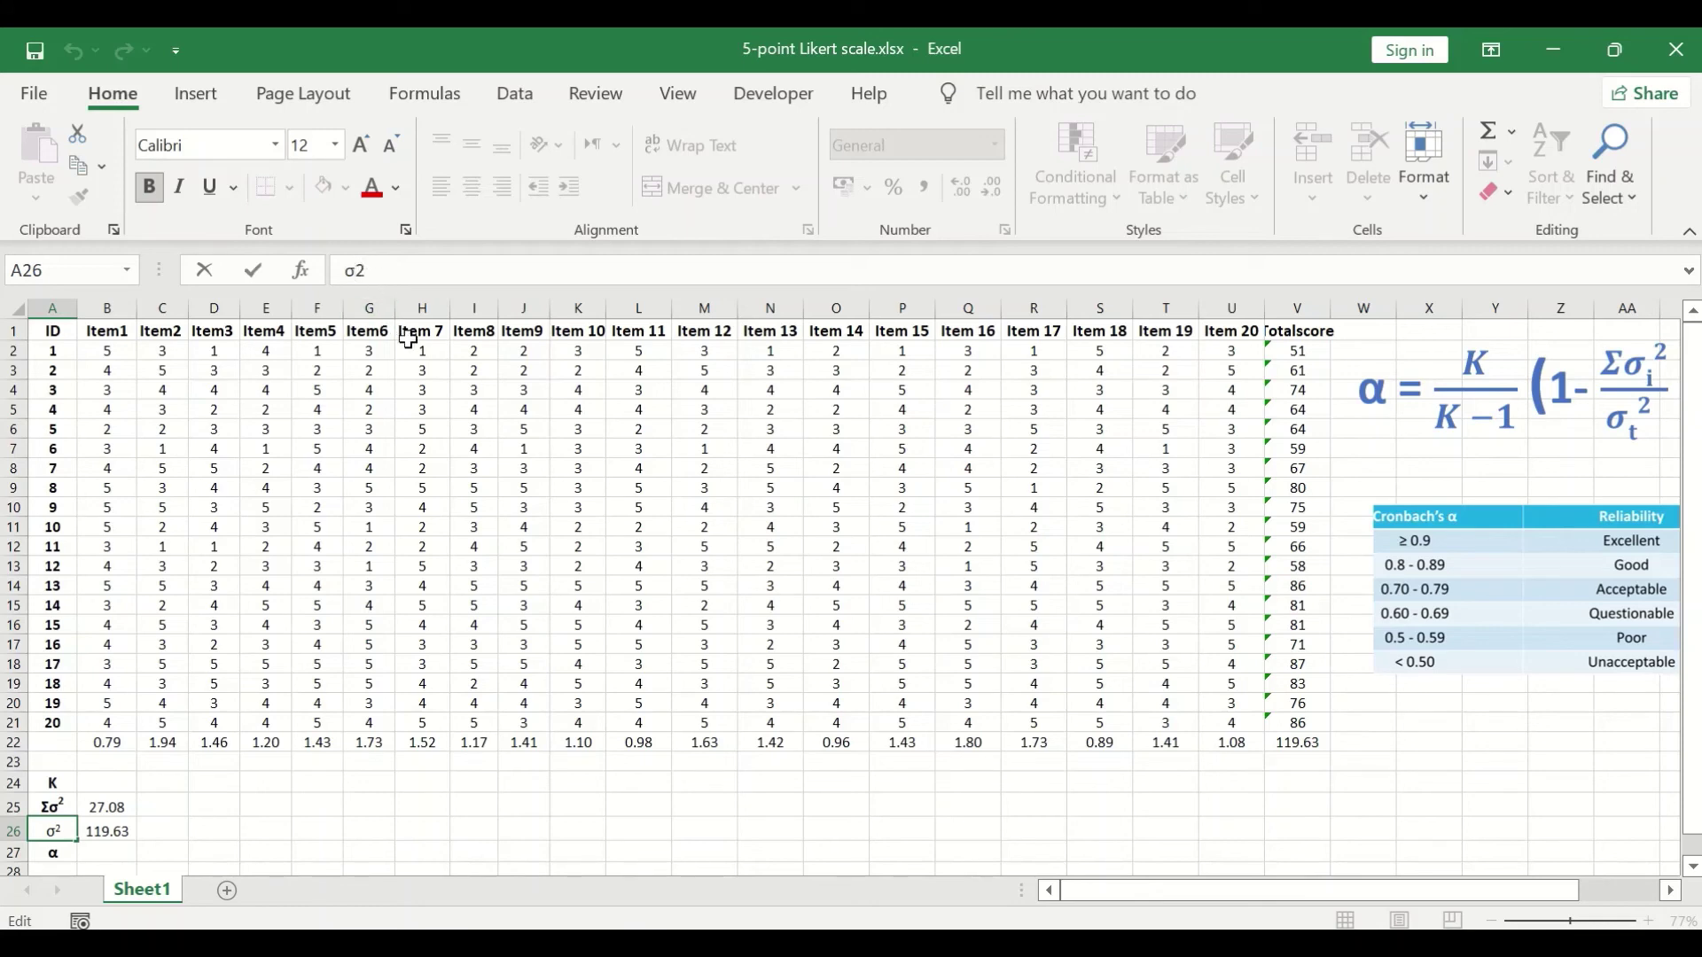
text(t)
drag(360, 266, 353, 266)
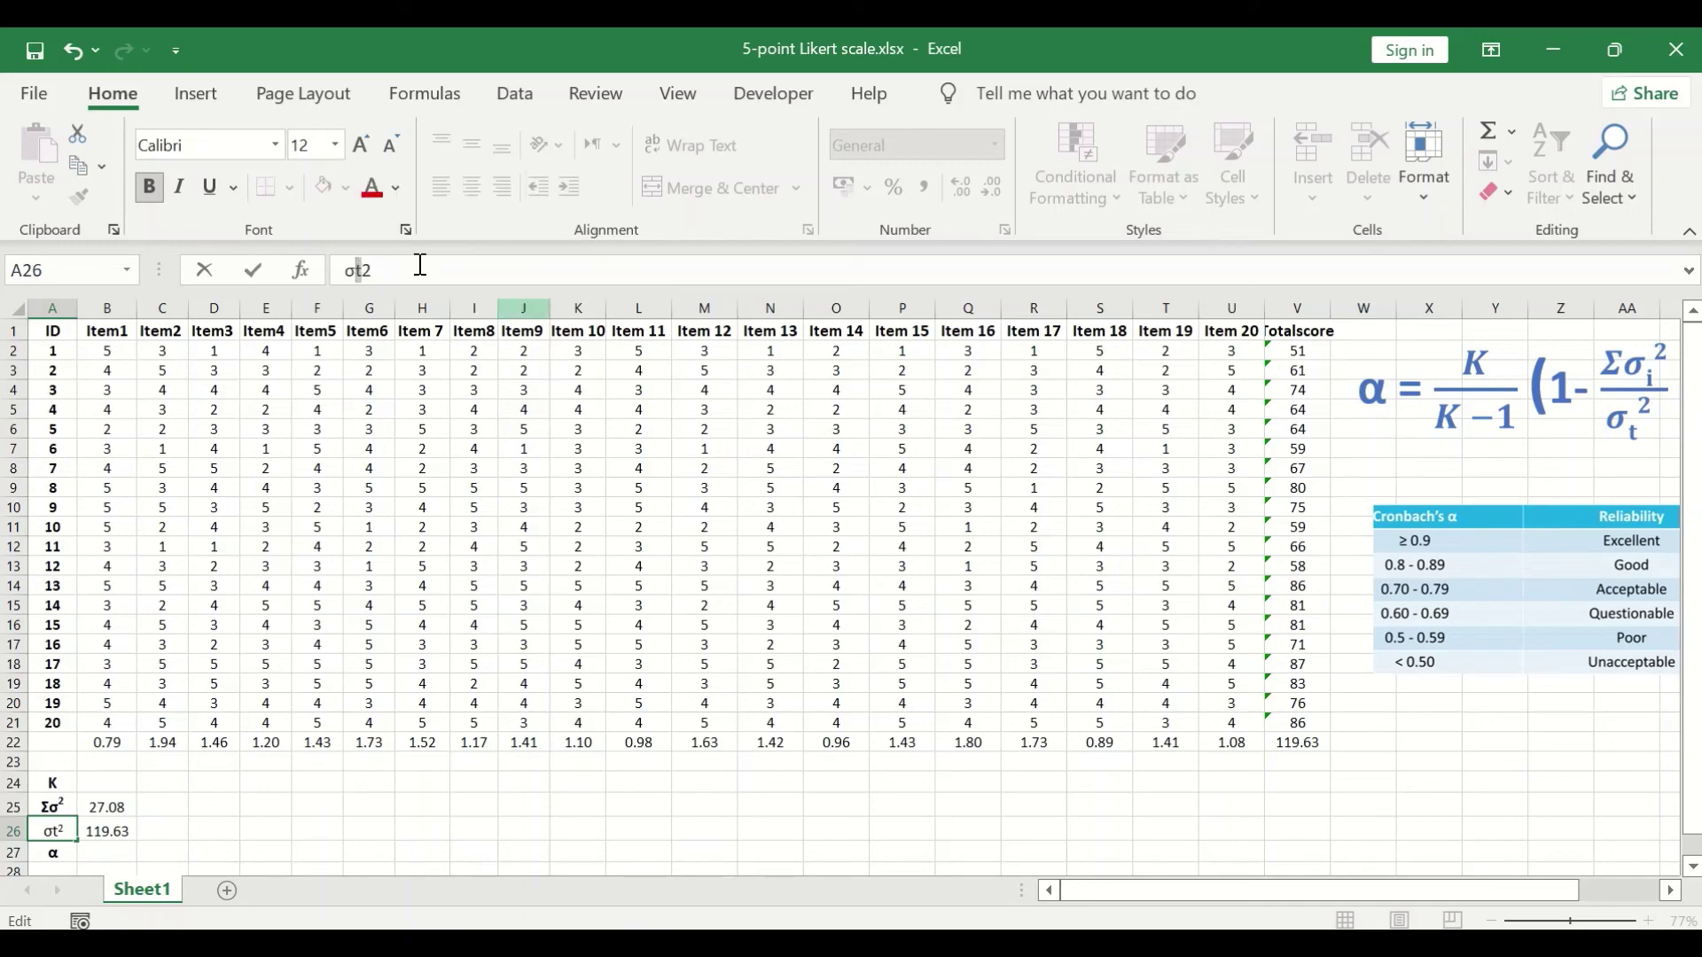
click(406, 234)
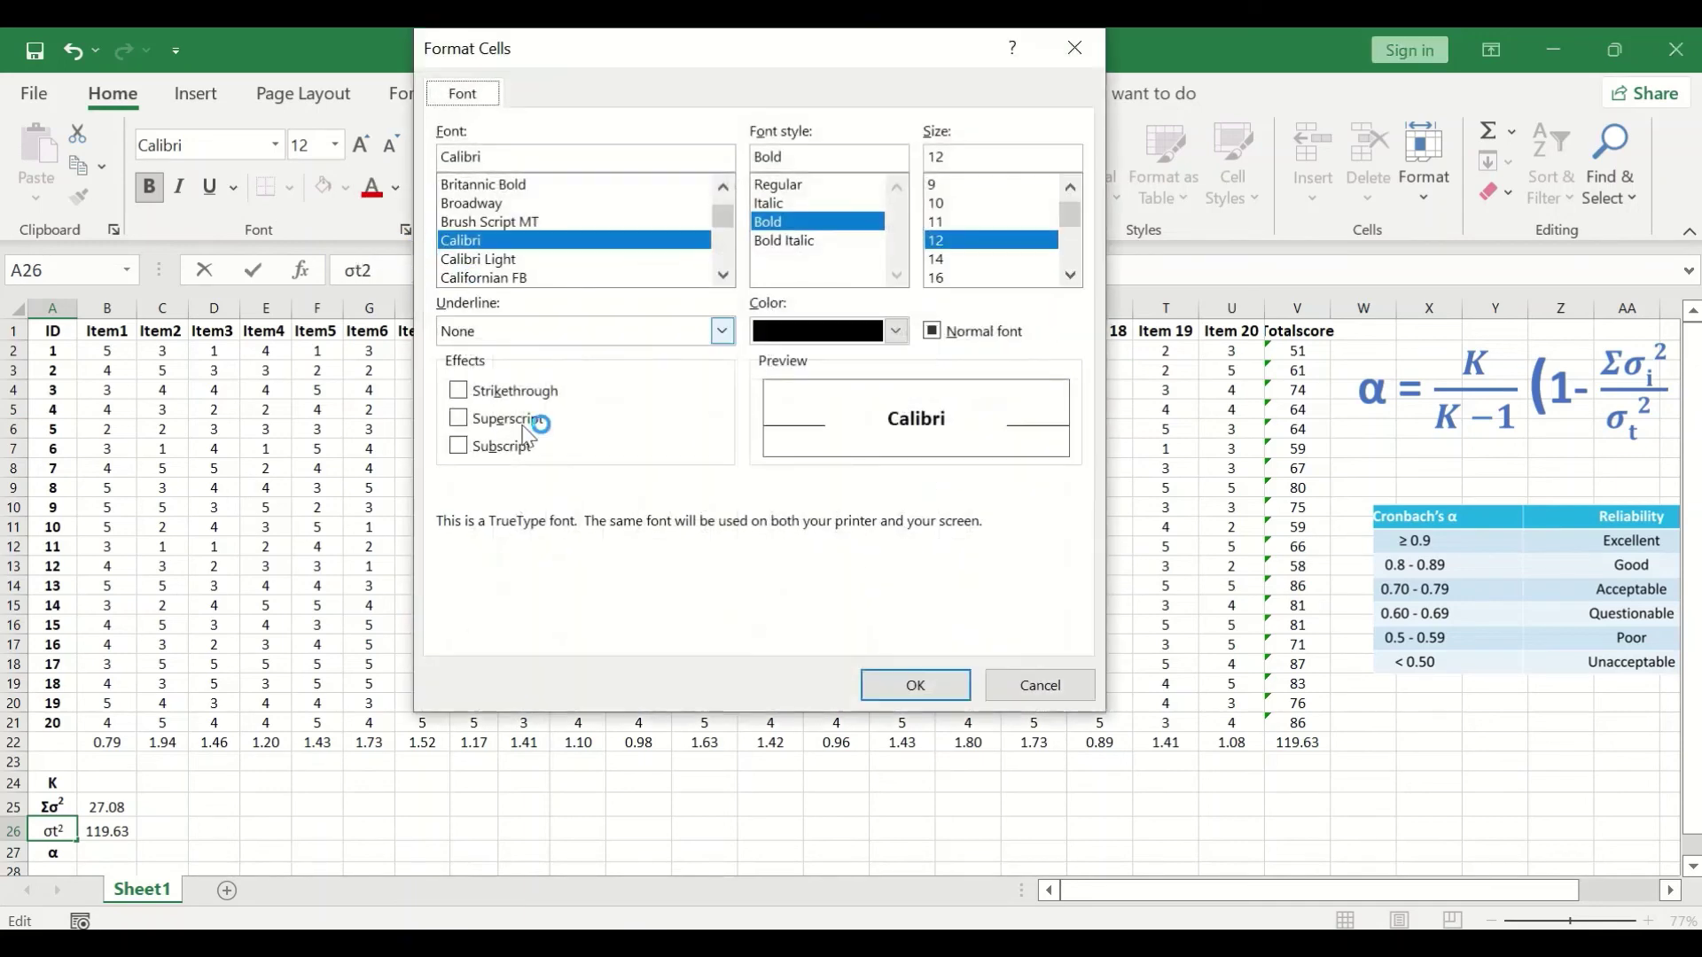
click(459, 445)
click(891, 686)
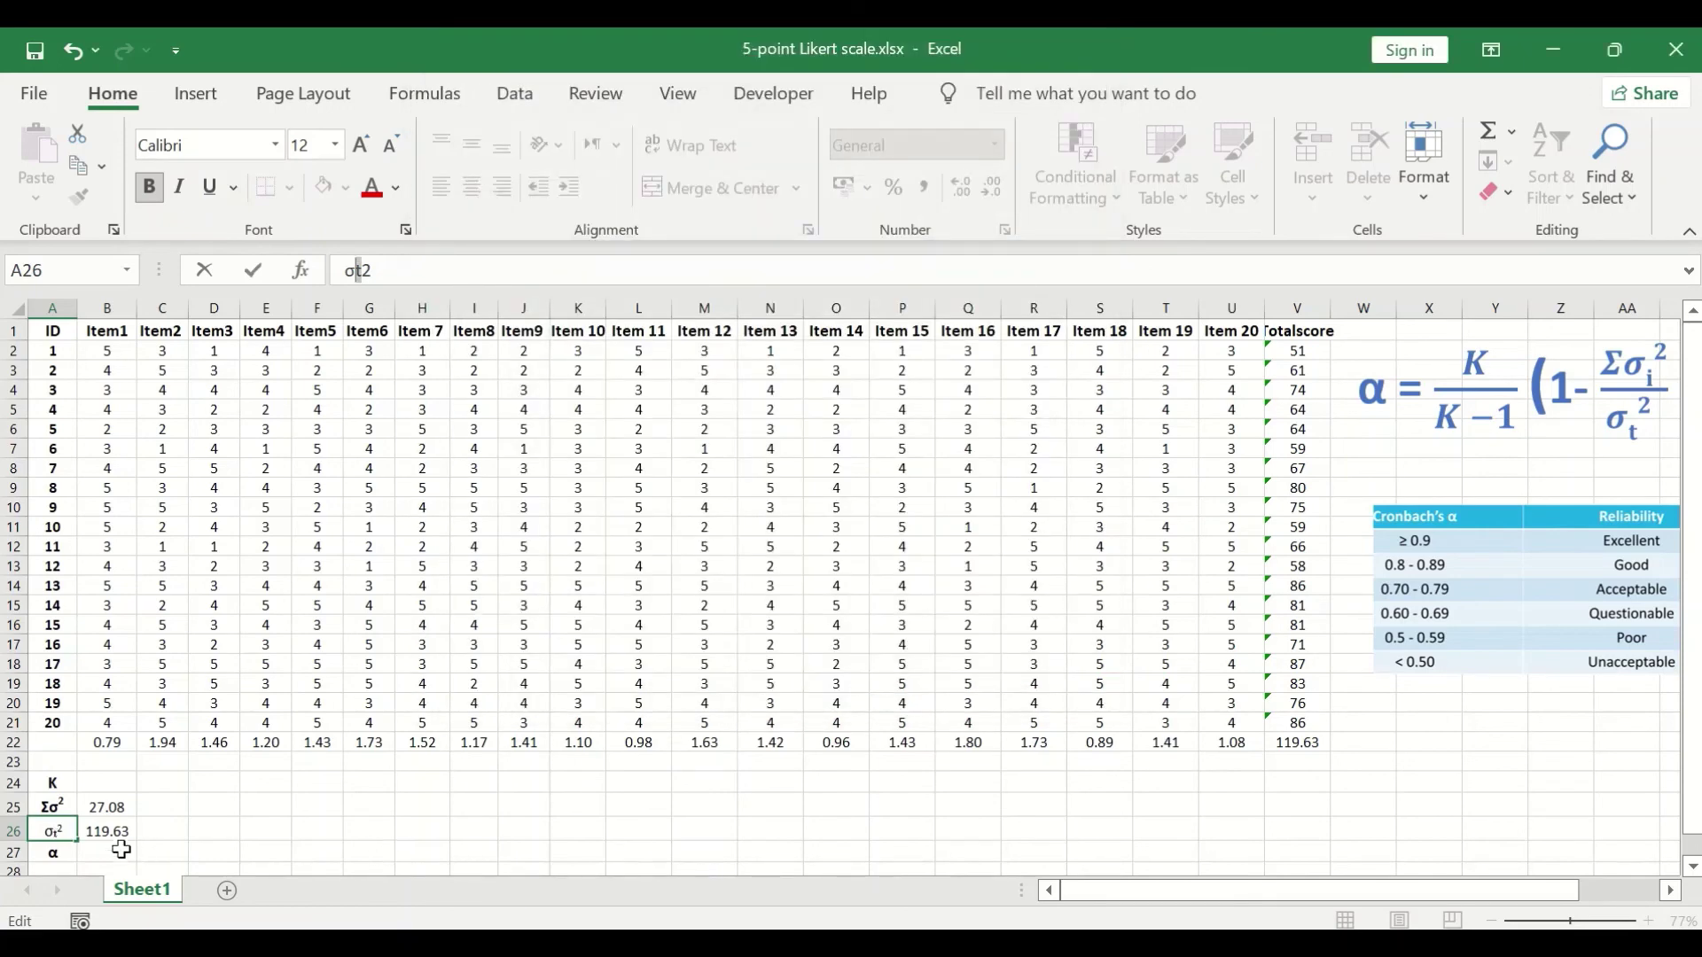
click(131, 832)
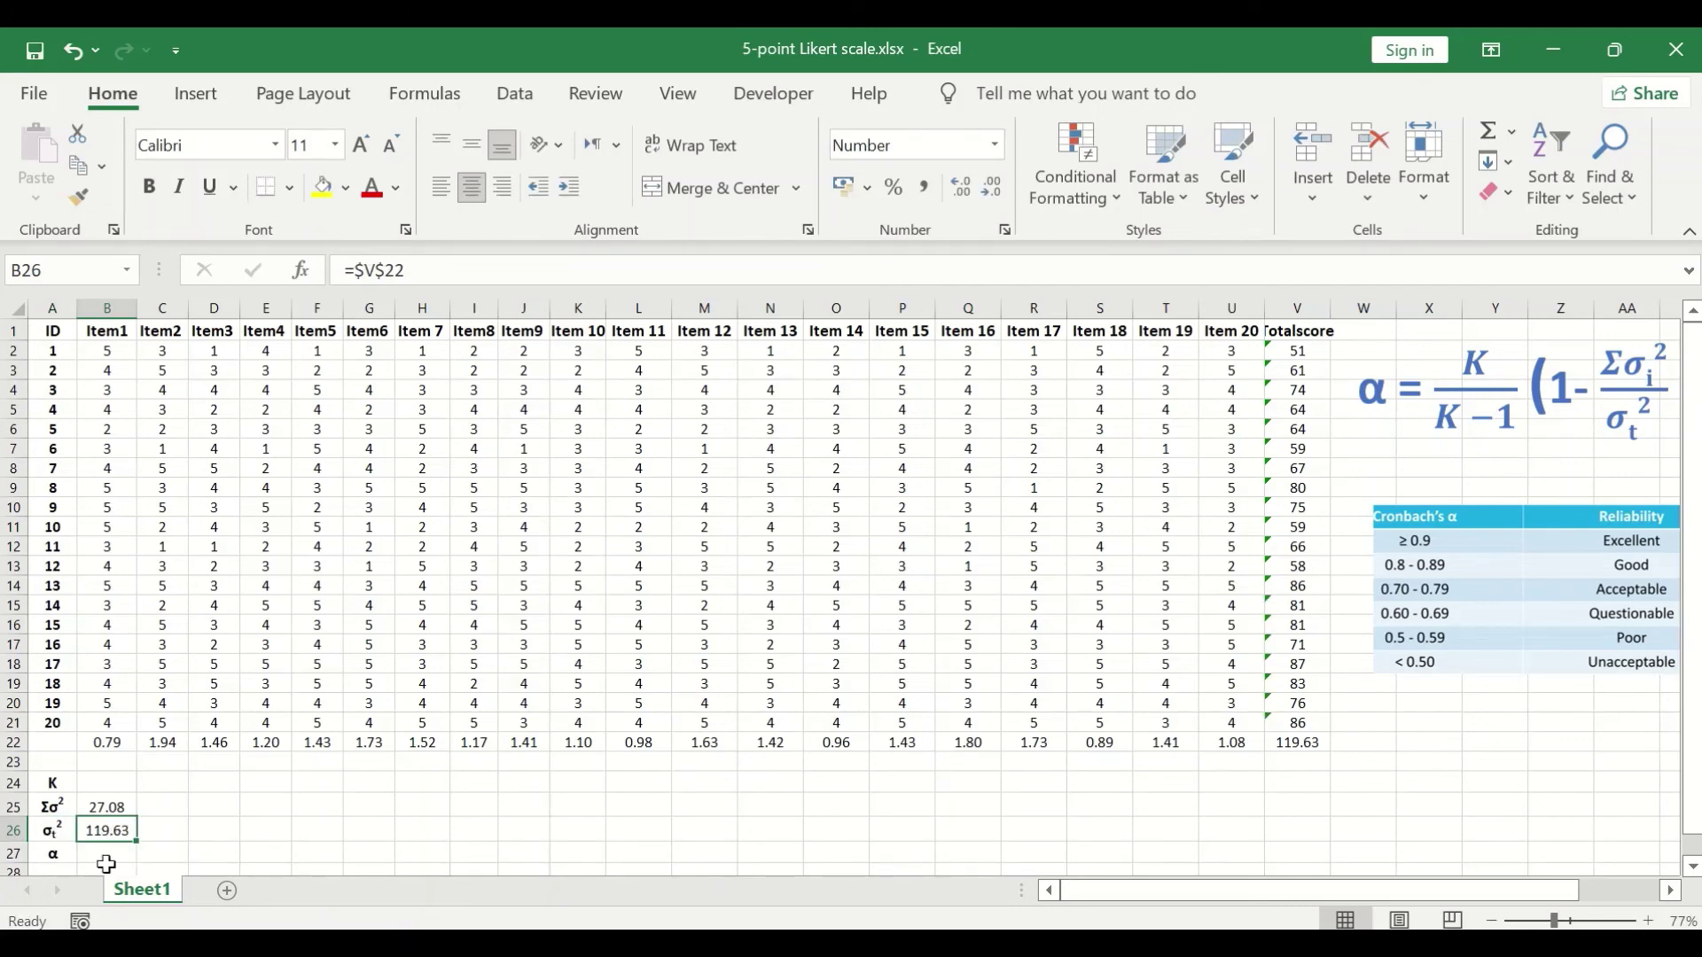
- Enter 20 as the number of items K in cell B24
click(117, 785)
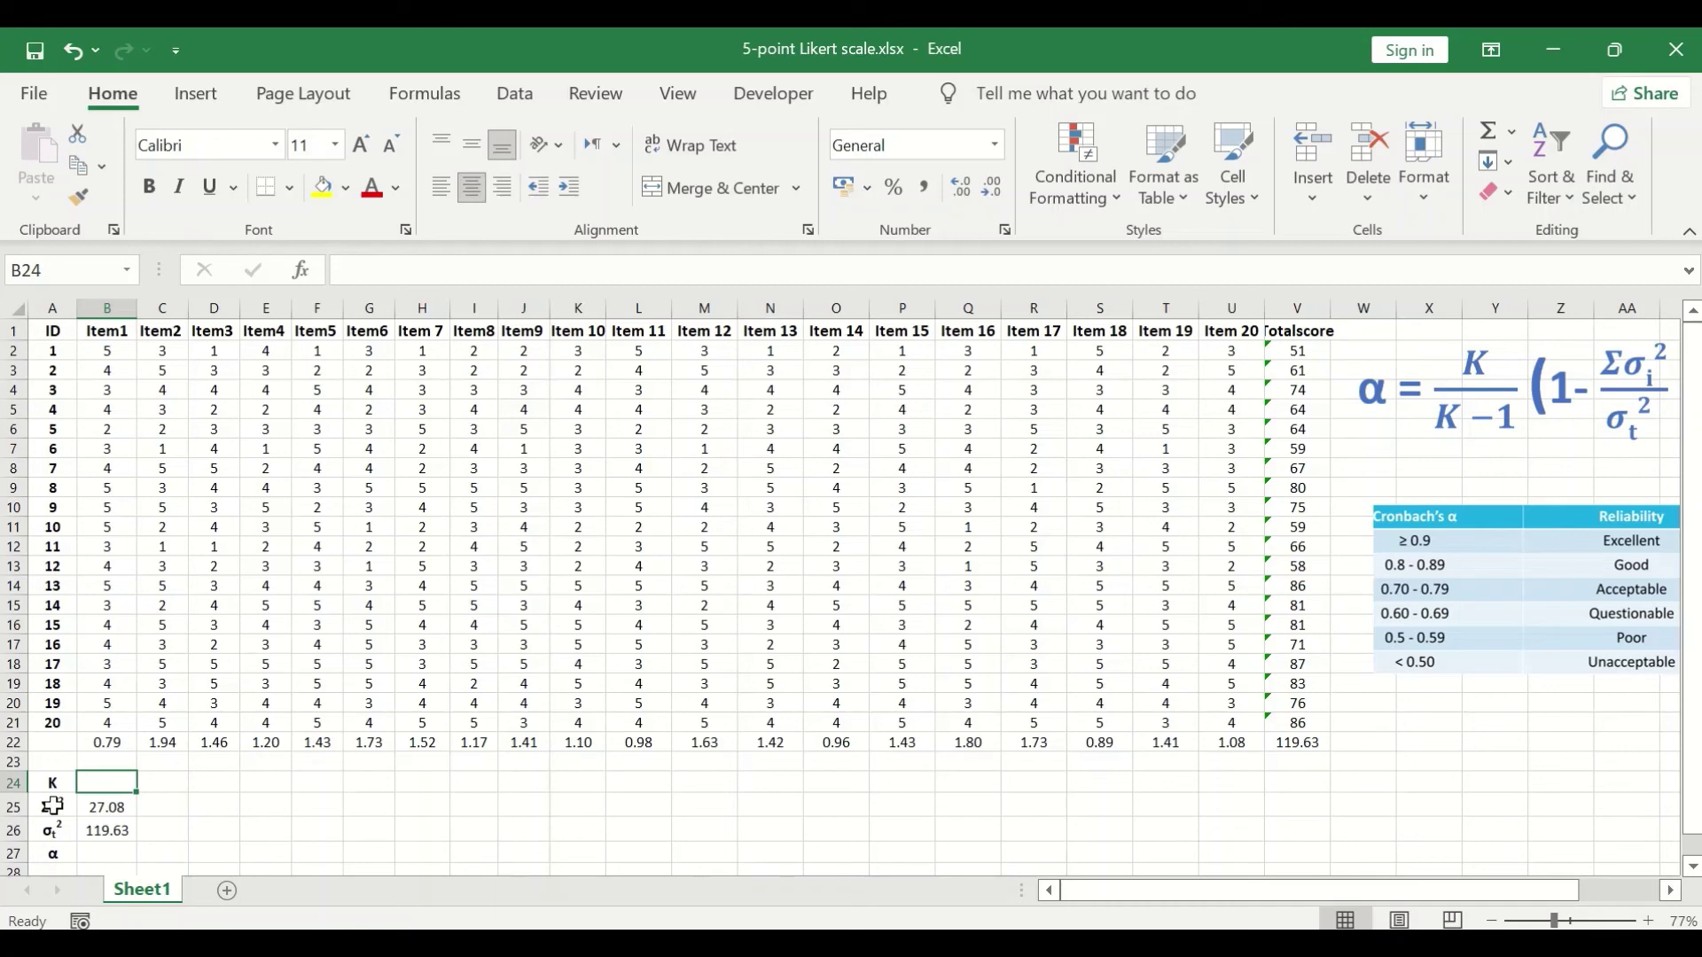
text(20)
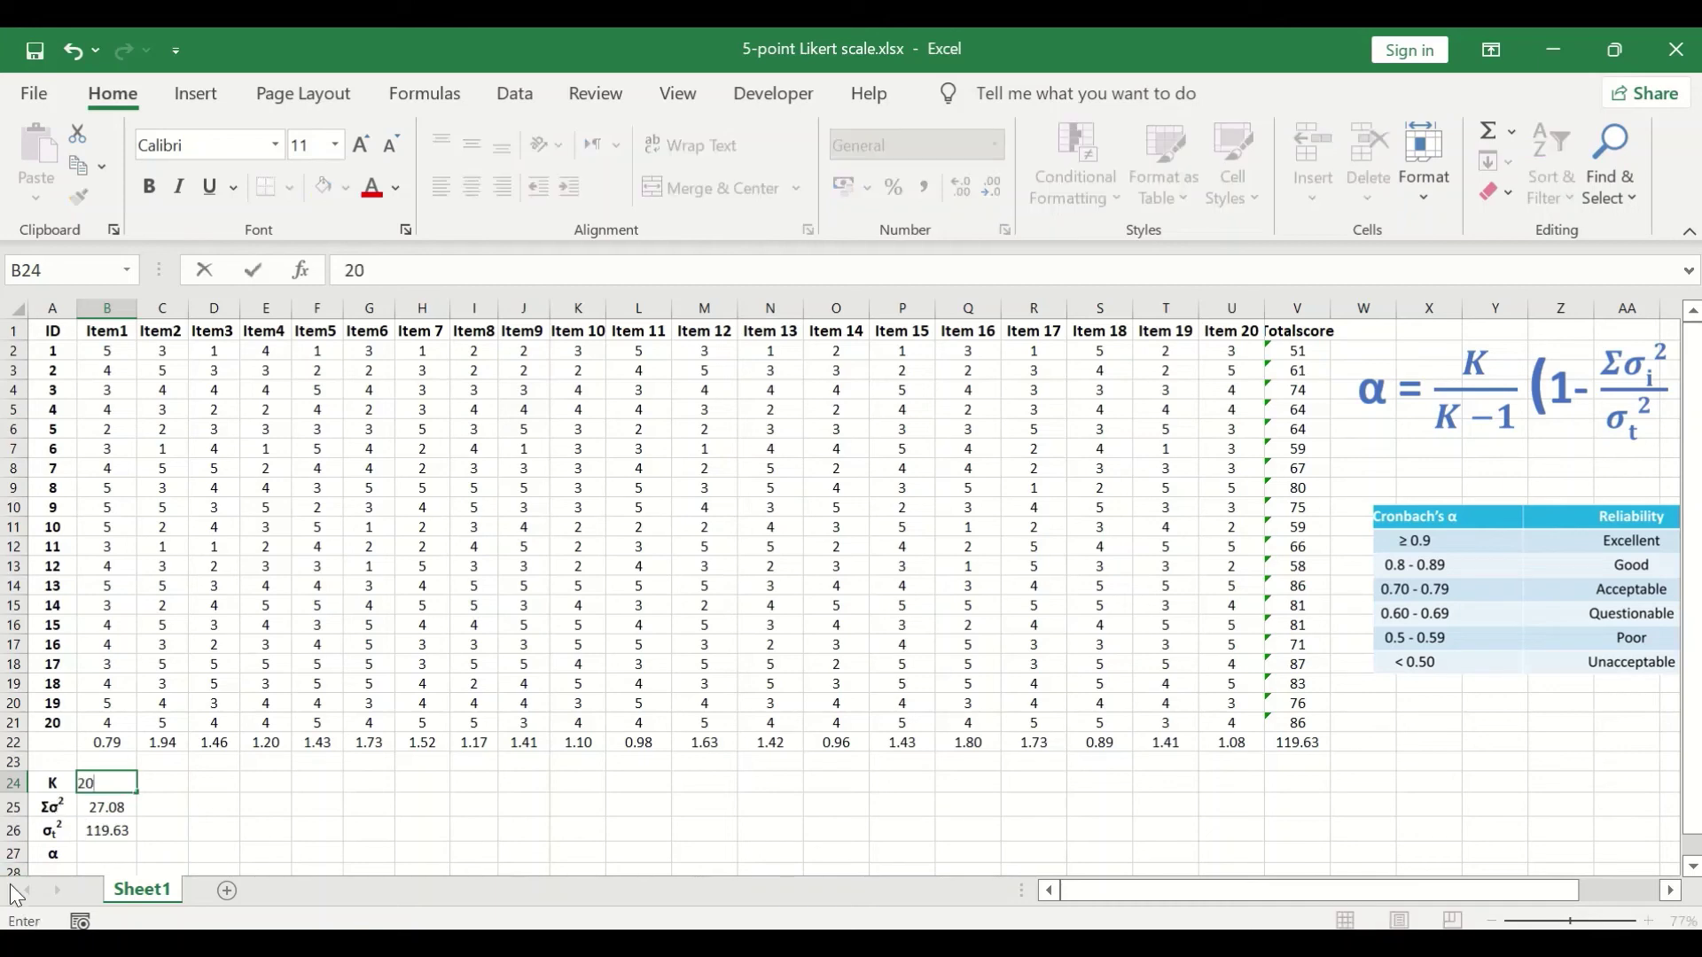
click(177, 804)
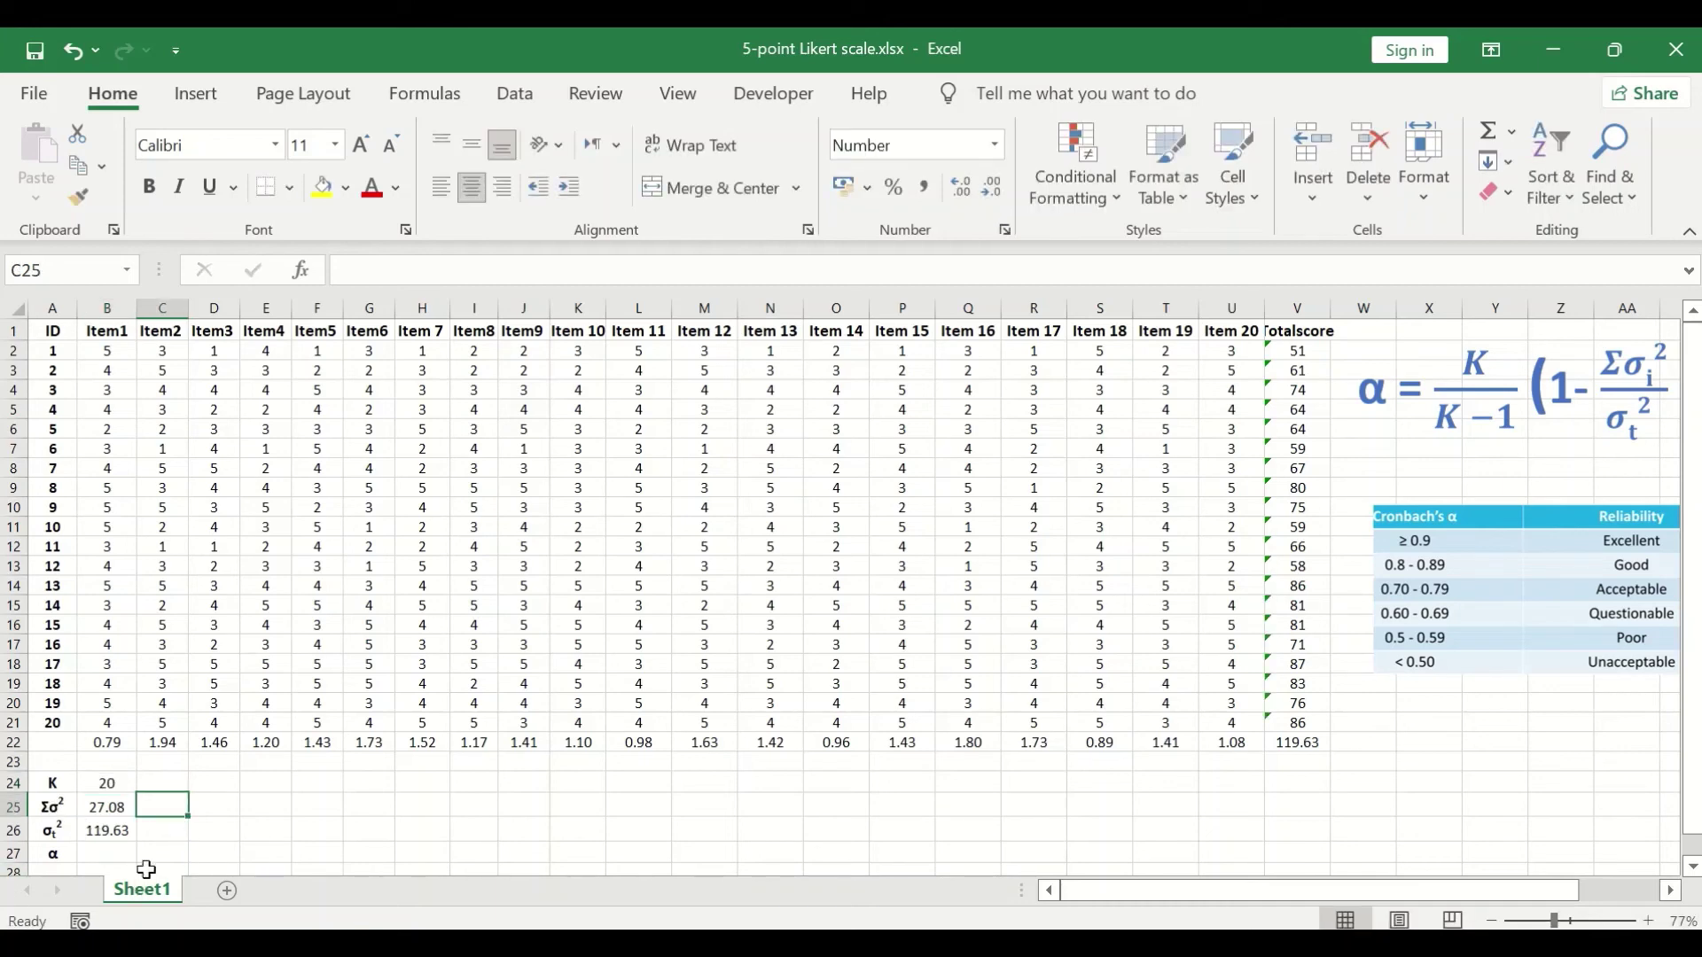
drag(1343, 890, 1403, 890)
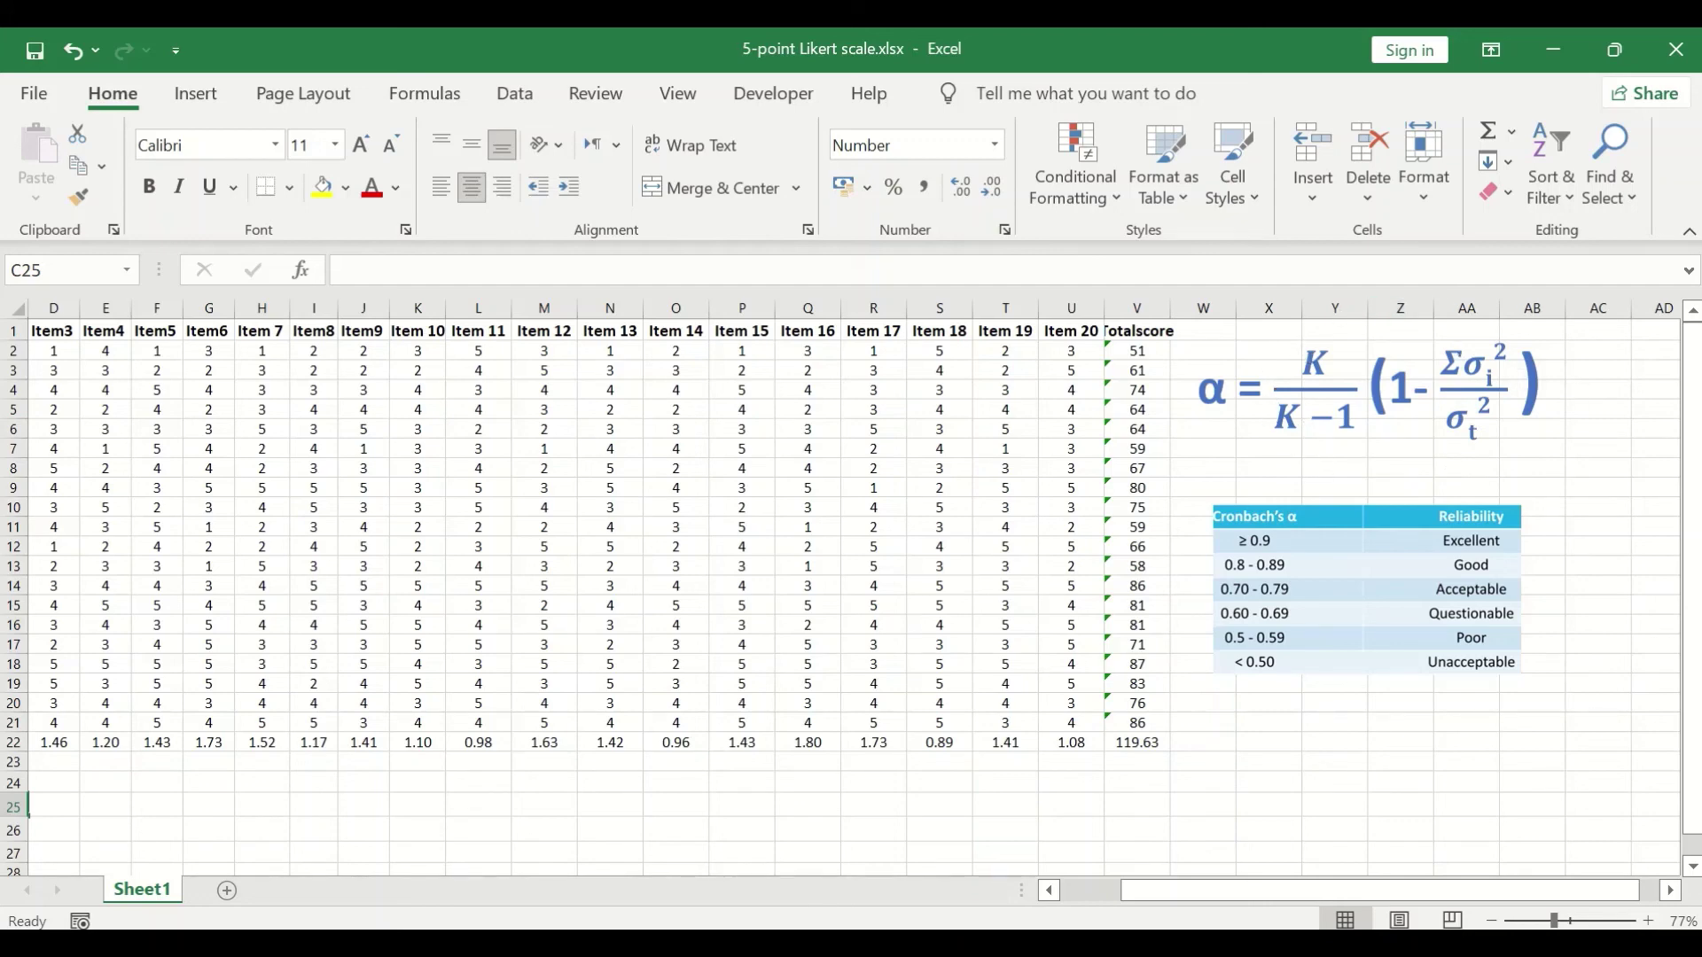
drag(1373, 895, 1195, 900)
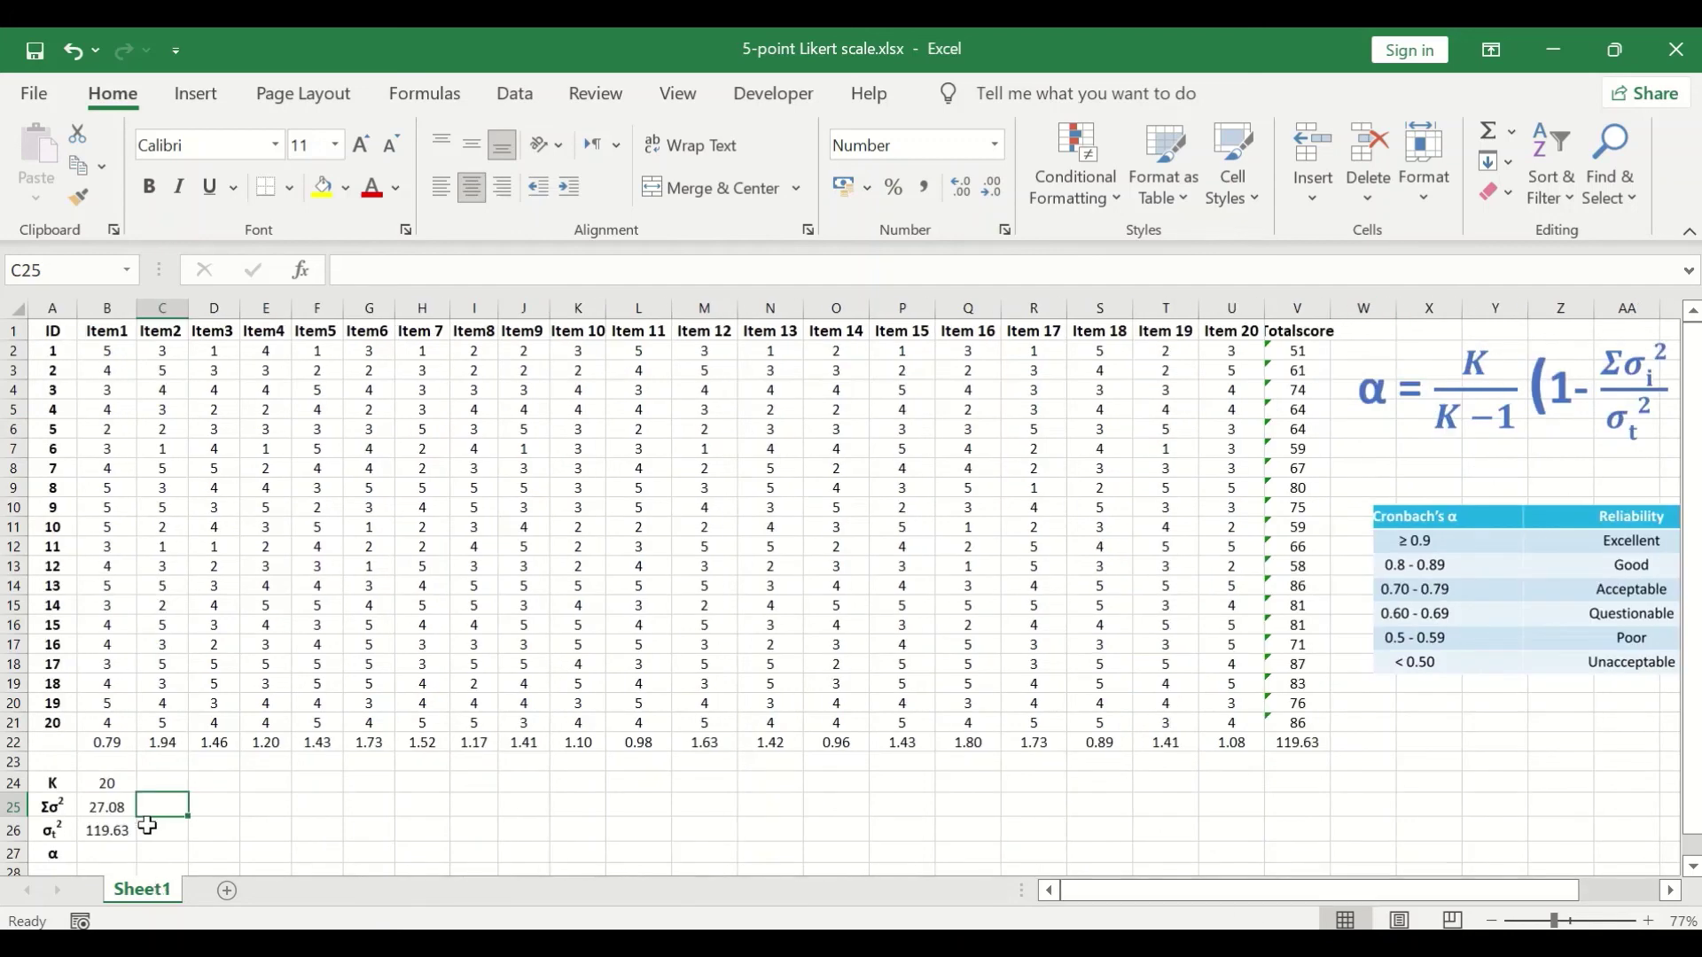
- Calculate Cronbach's alpha in cell B27, beside the α label, with =(20/19)*(1-B25/B26)
click(113, 852)
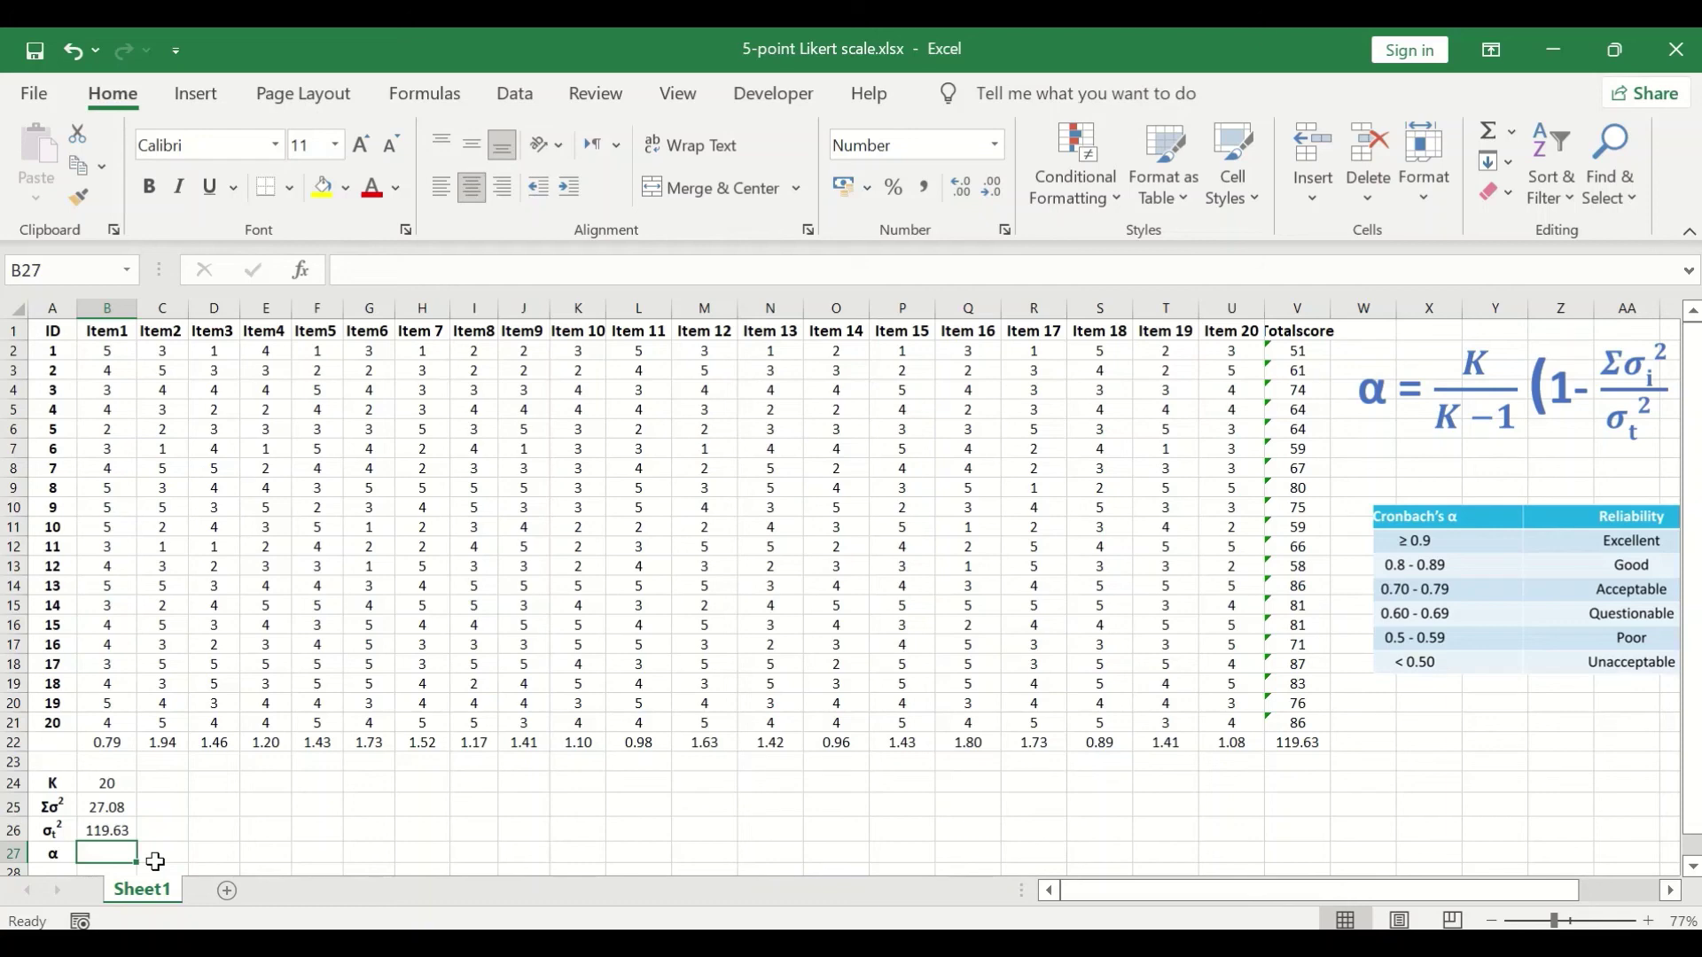
text(=)
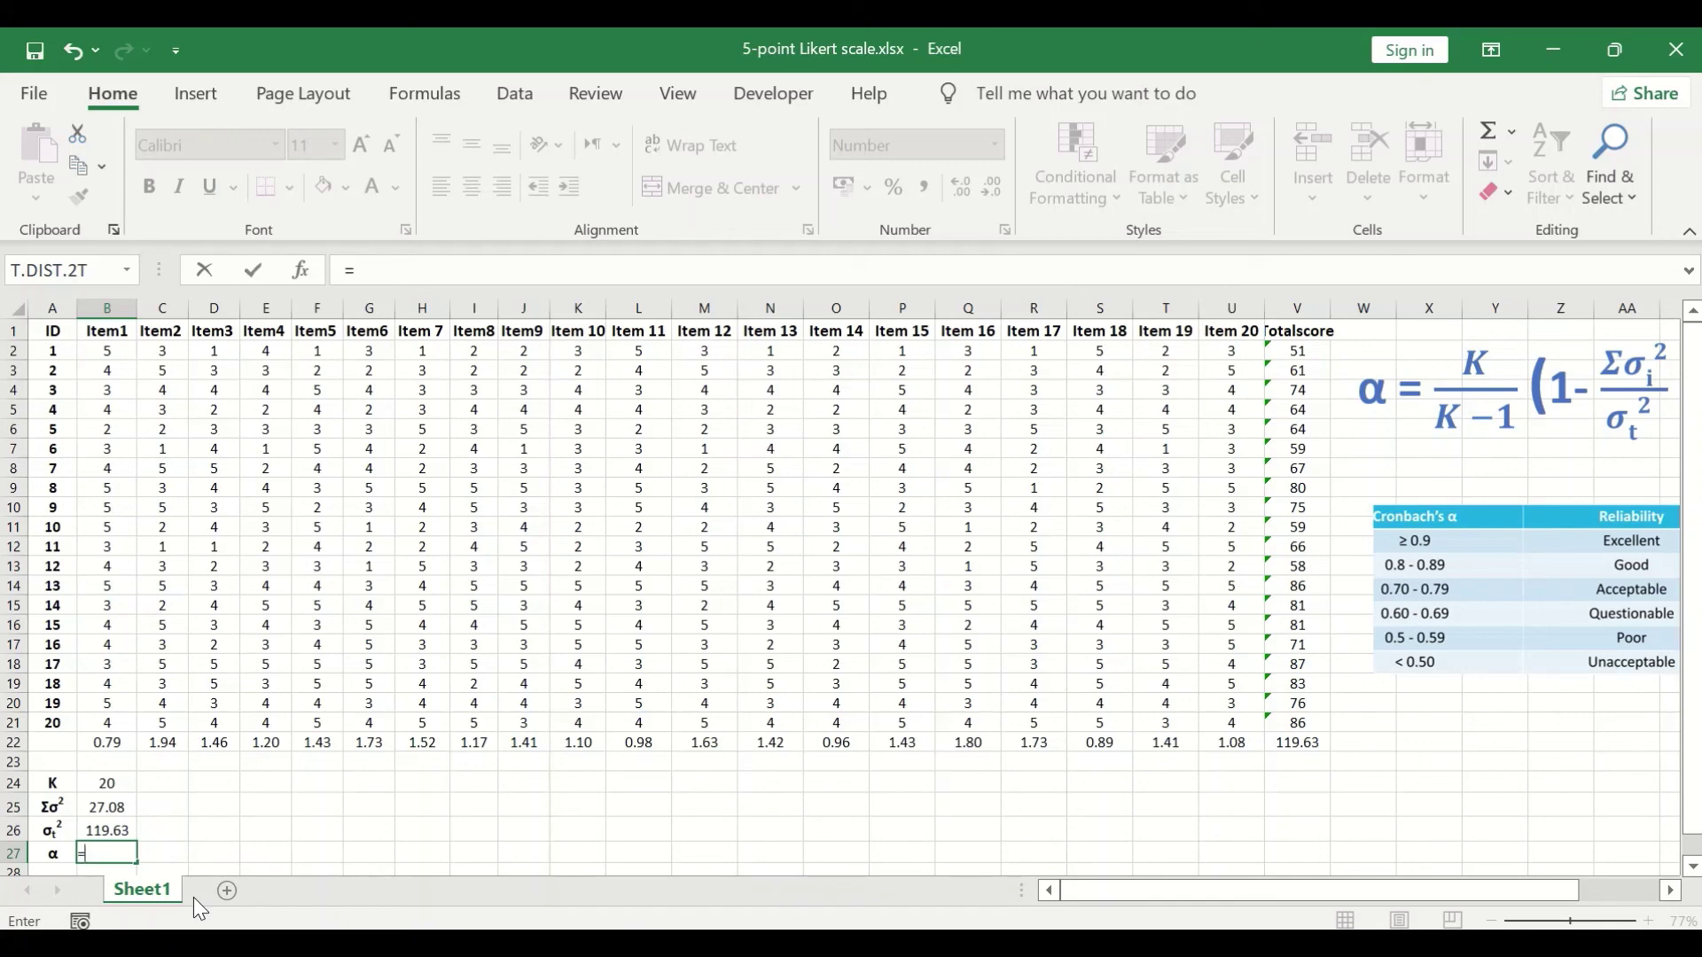
text((20/19))
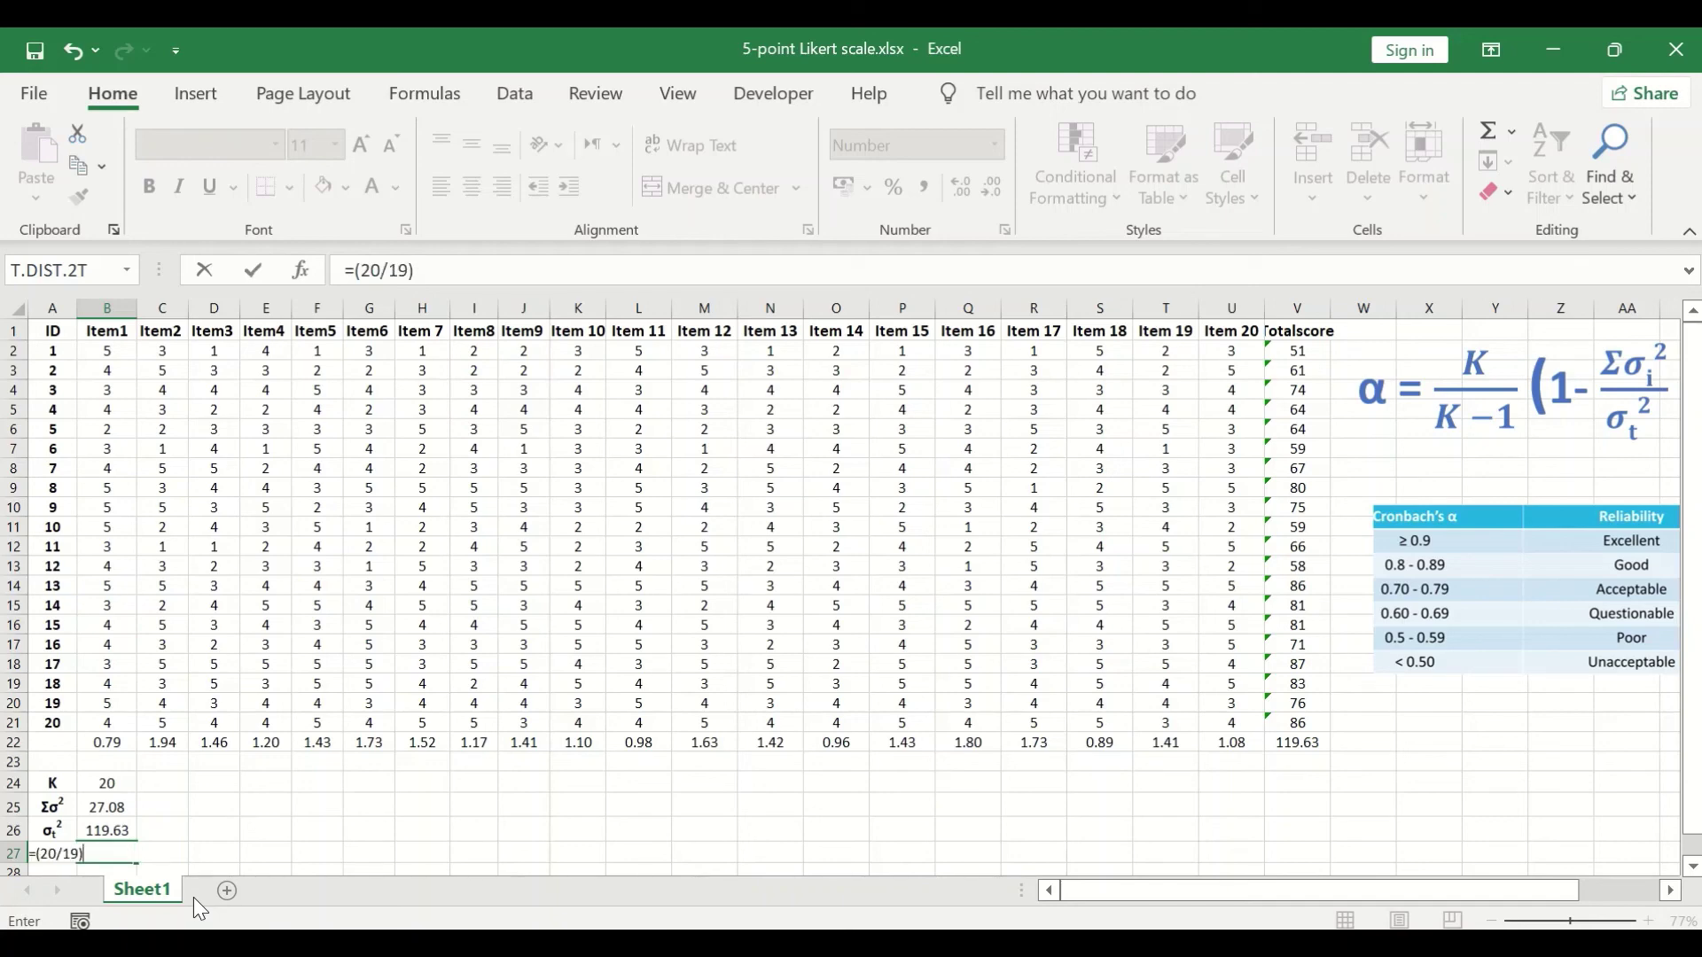
text(*(1-)
click(110, 810)
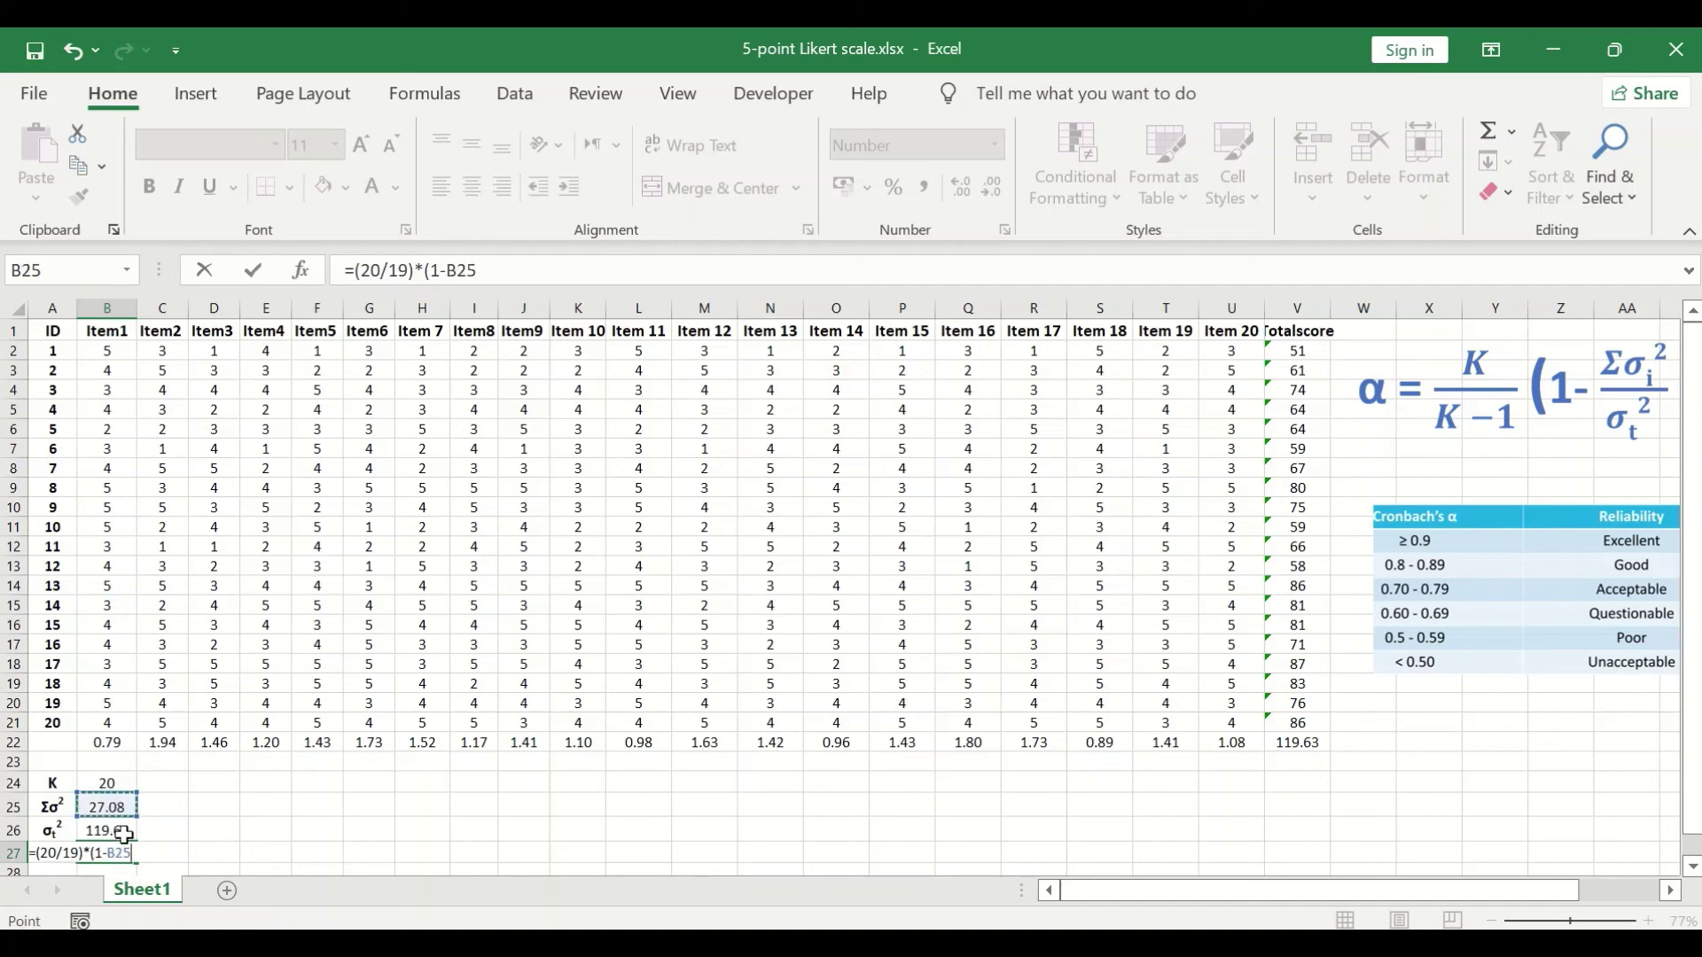
text(/)
click(110, 834)
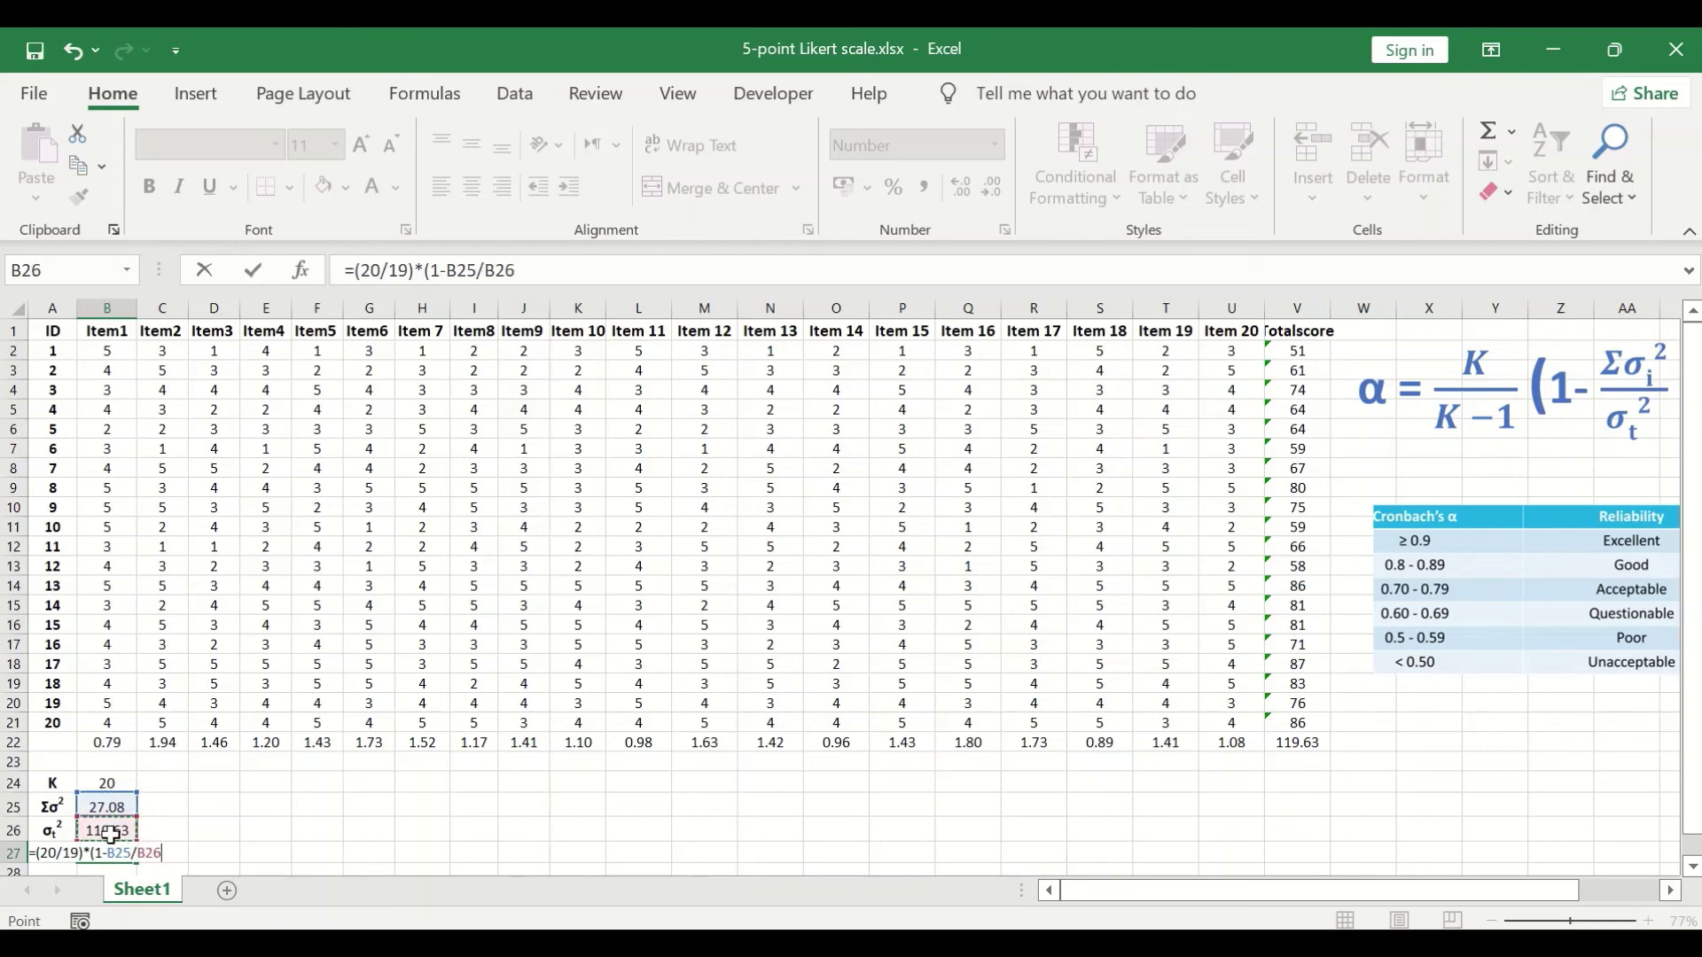
click(597, 280)
text())
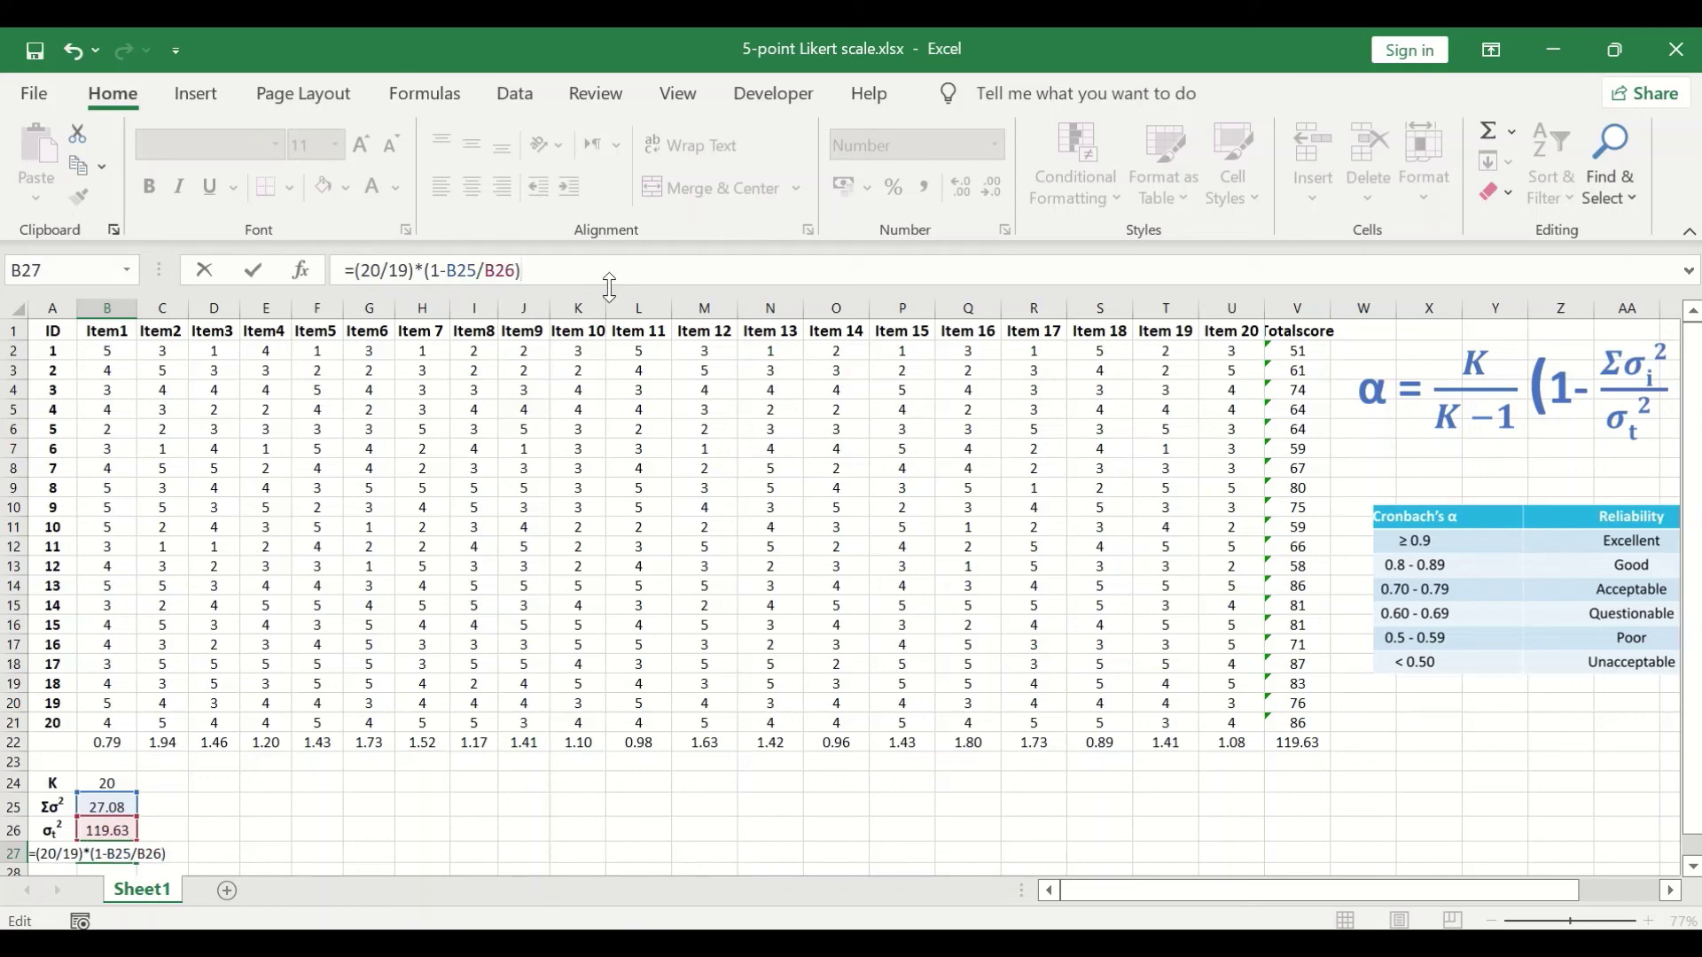
key(Return)
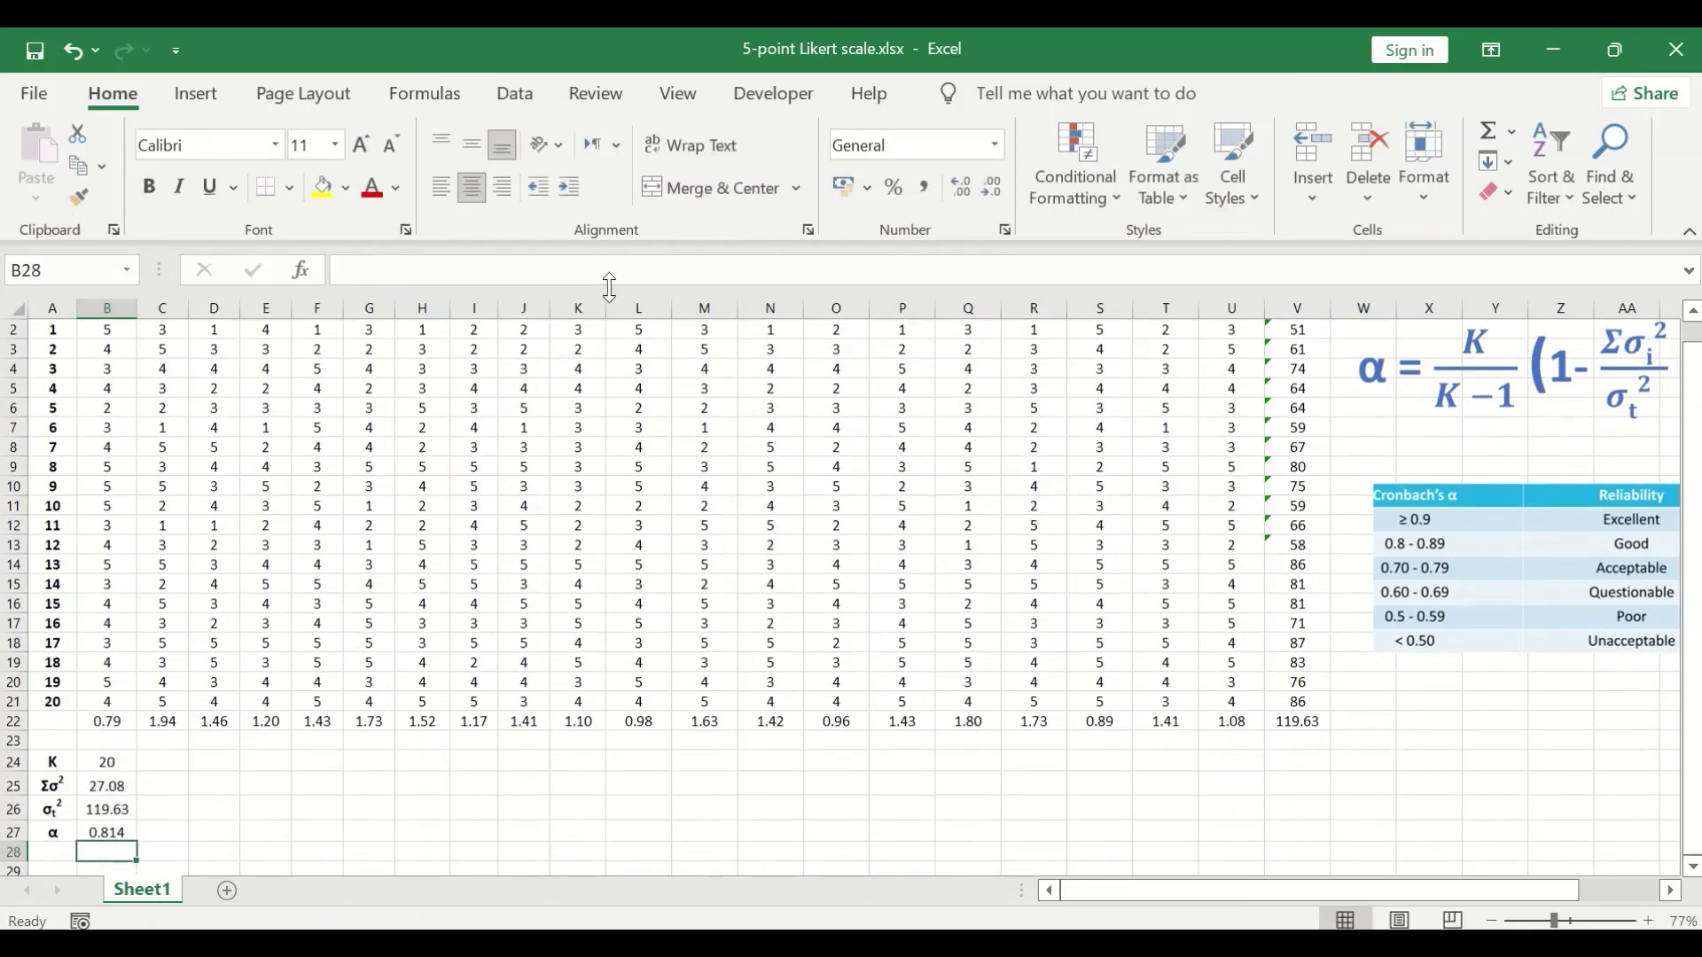
- Color the alpha value in cell B27 red
click(107, 829)
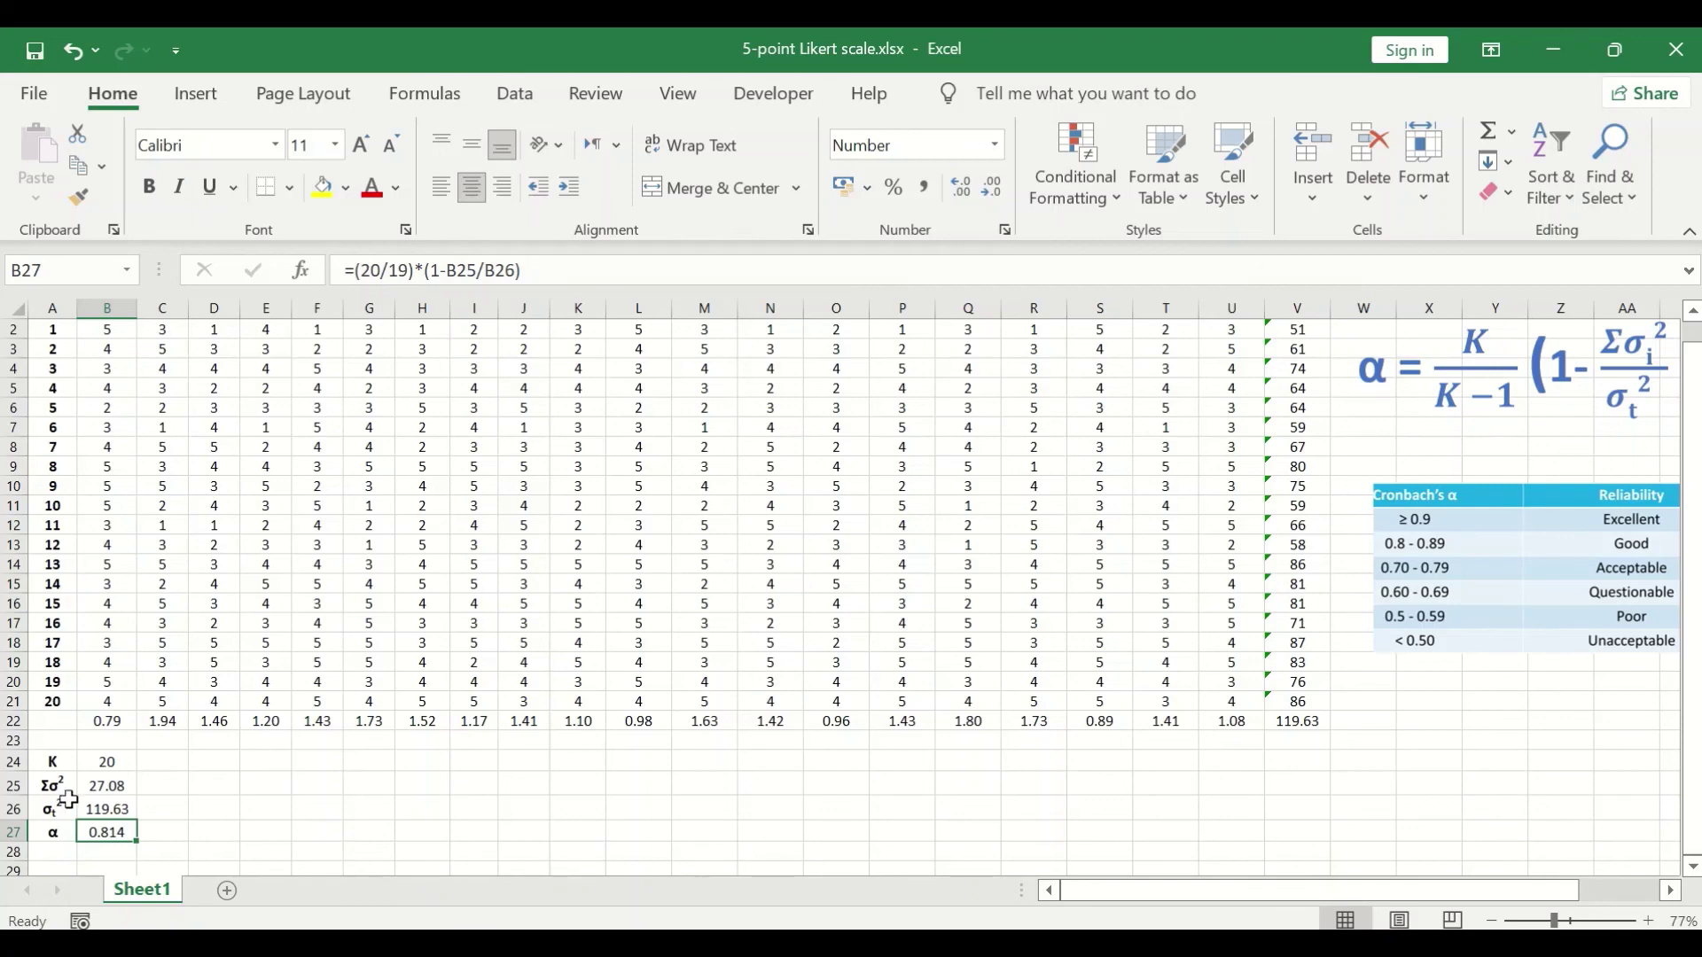
click(372, 187)
click(269, 786)
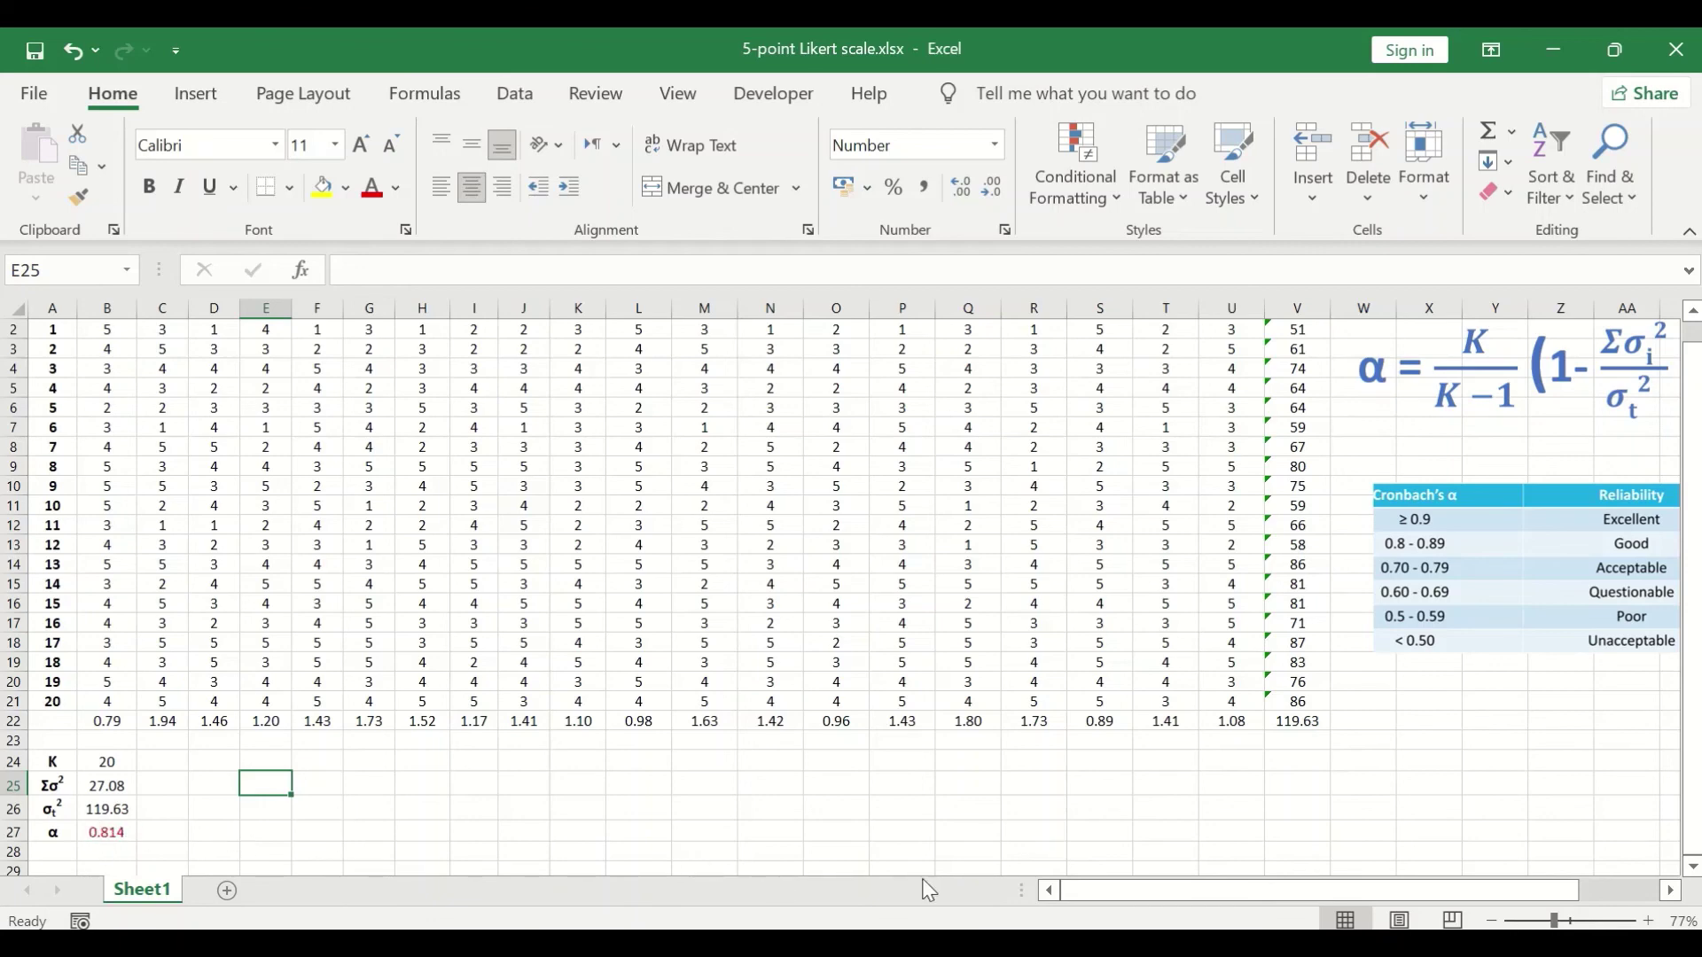
- Compare the alpha value in B27 with the ranges in the Cronbach's α reliability table beside the data
mouse_move(1169, 891)
mouse_down()
mouse_move(1266, 901)
mouse_move(1157, 883)
mouse_up()
drag(1268, 888, 1418, 886)
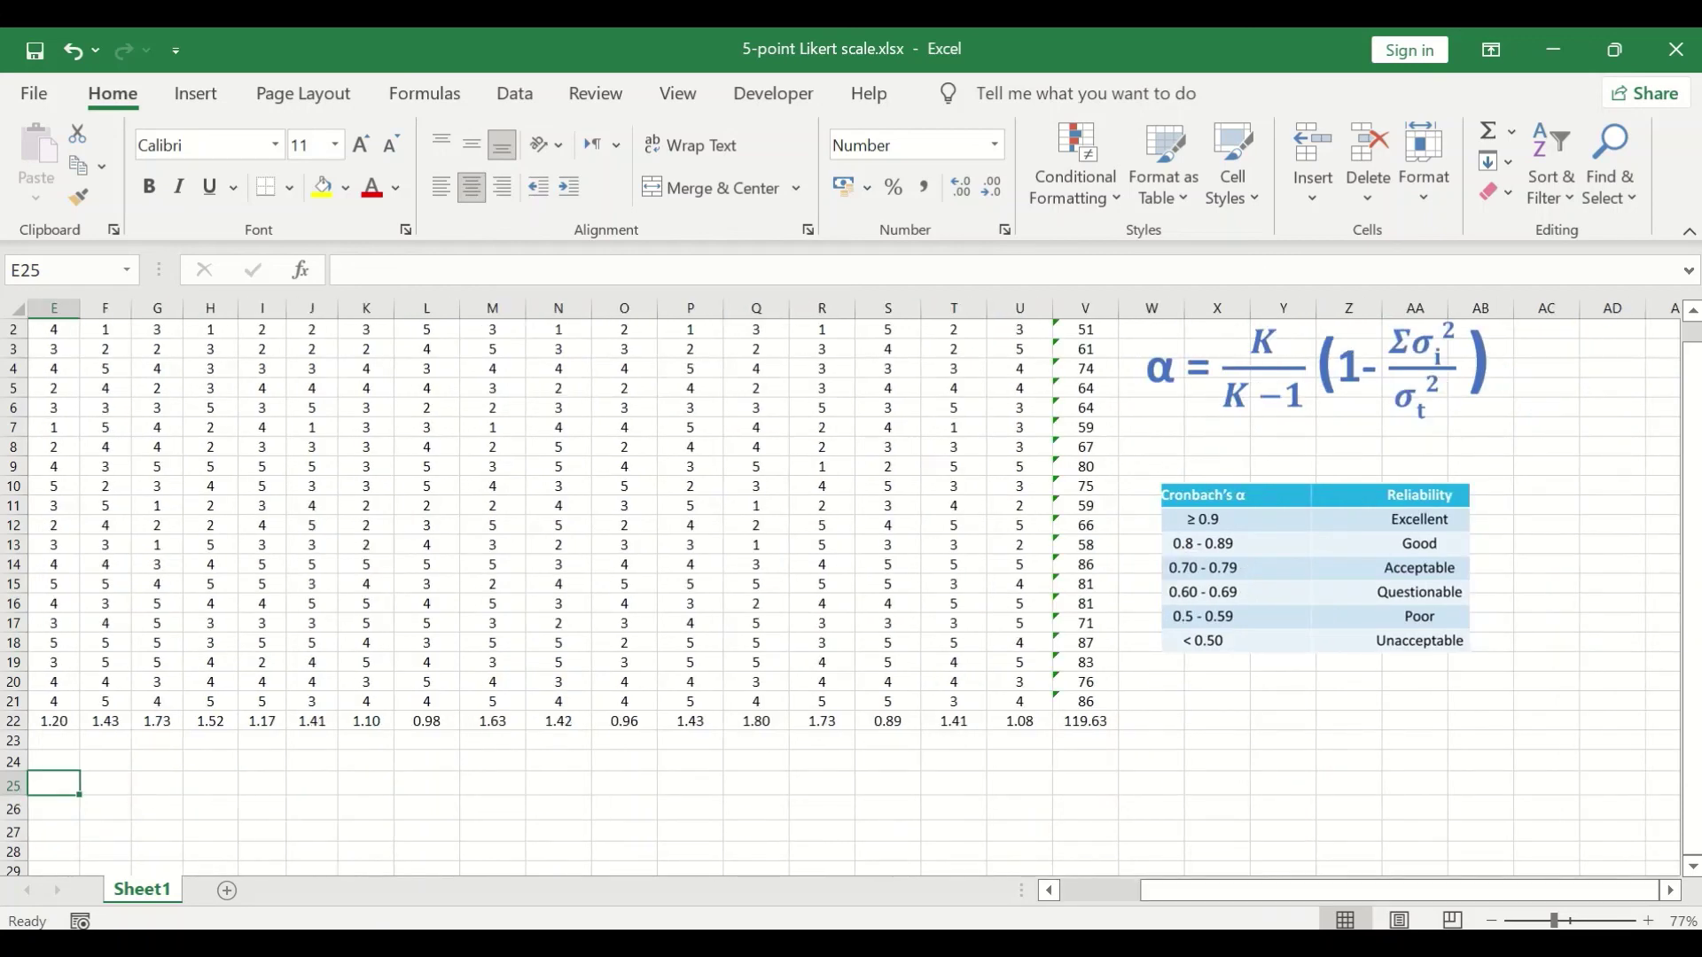
drag(1268, 885, 1029, 880)
drag(1418, 890, 1496, 889)
drag(1383, 890, 886, 843)
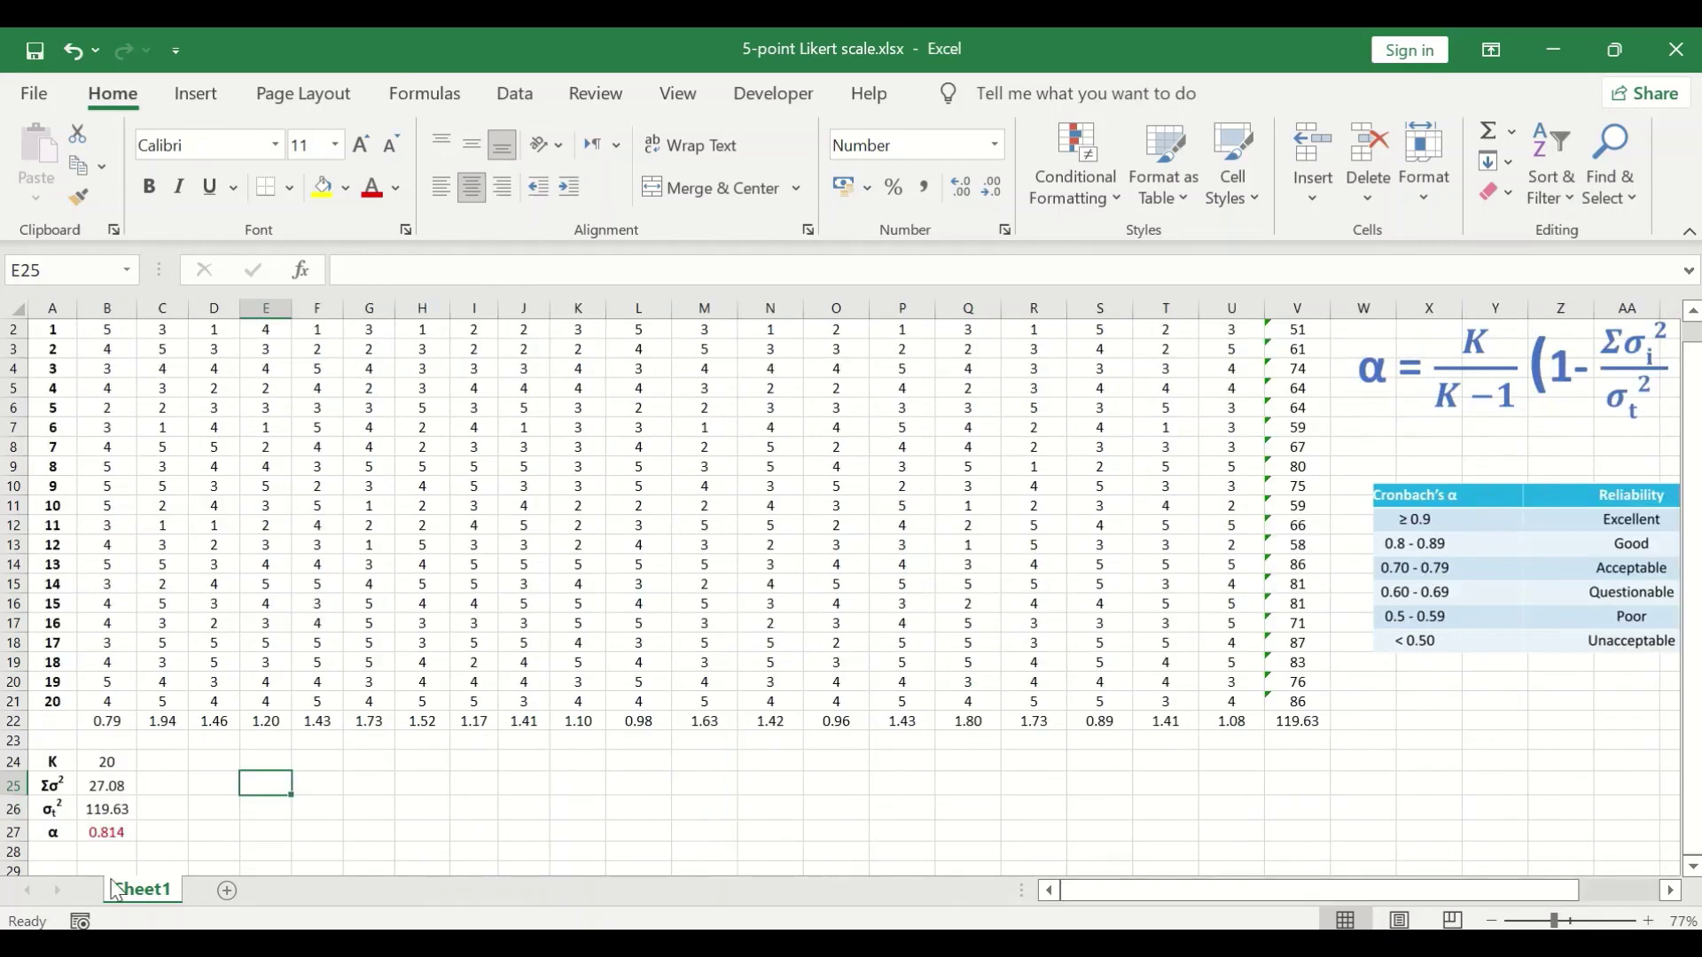
drag(1230, 901, 1312, 890)
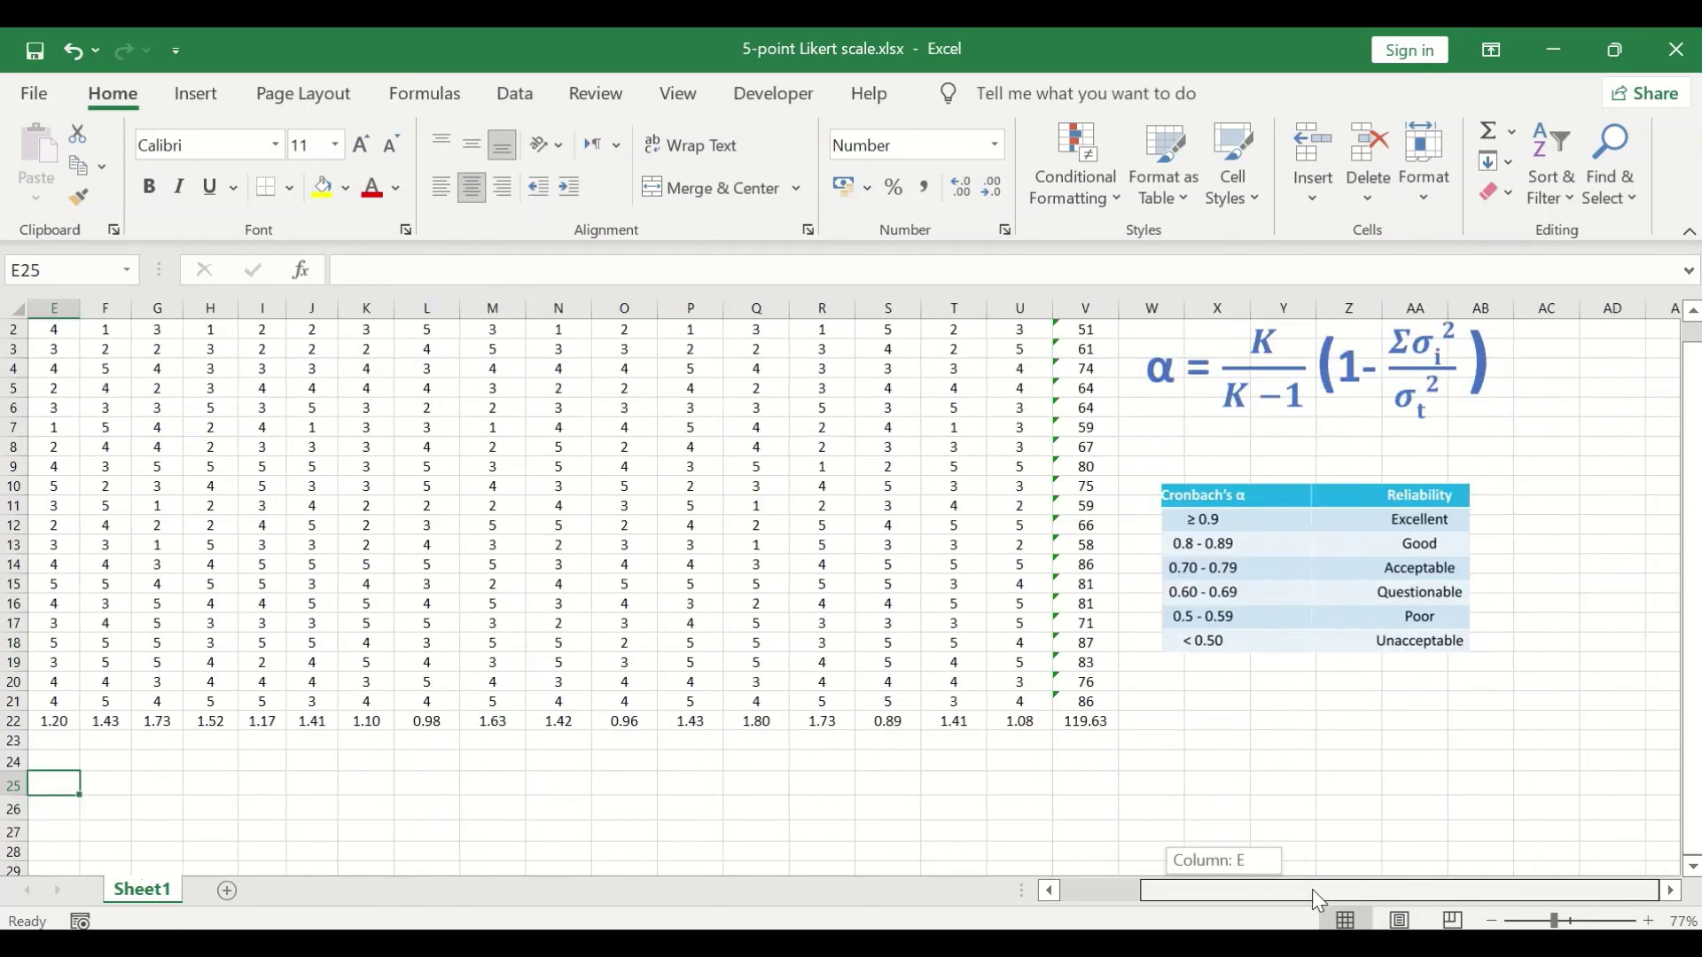